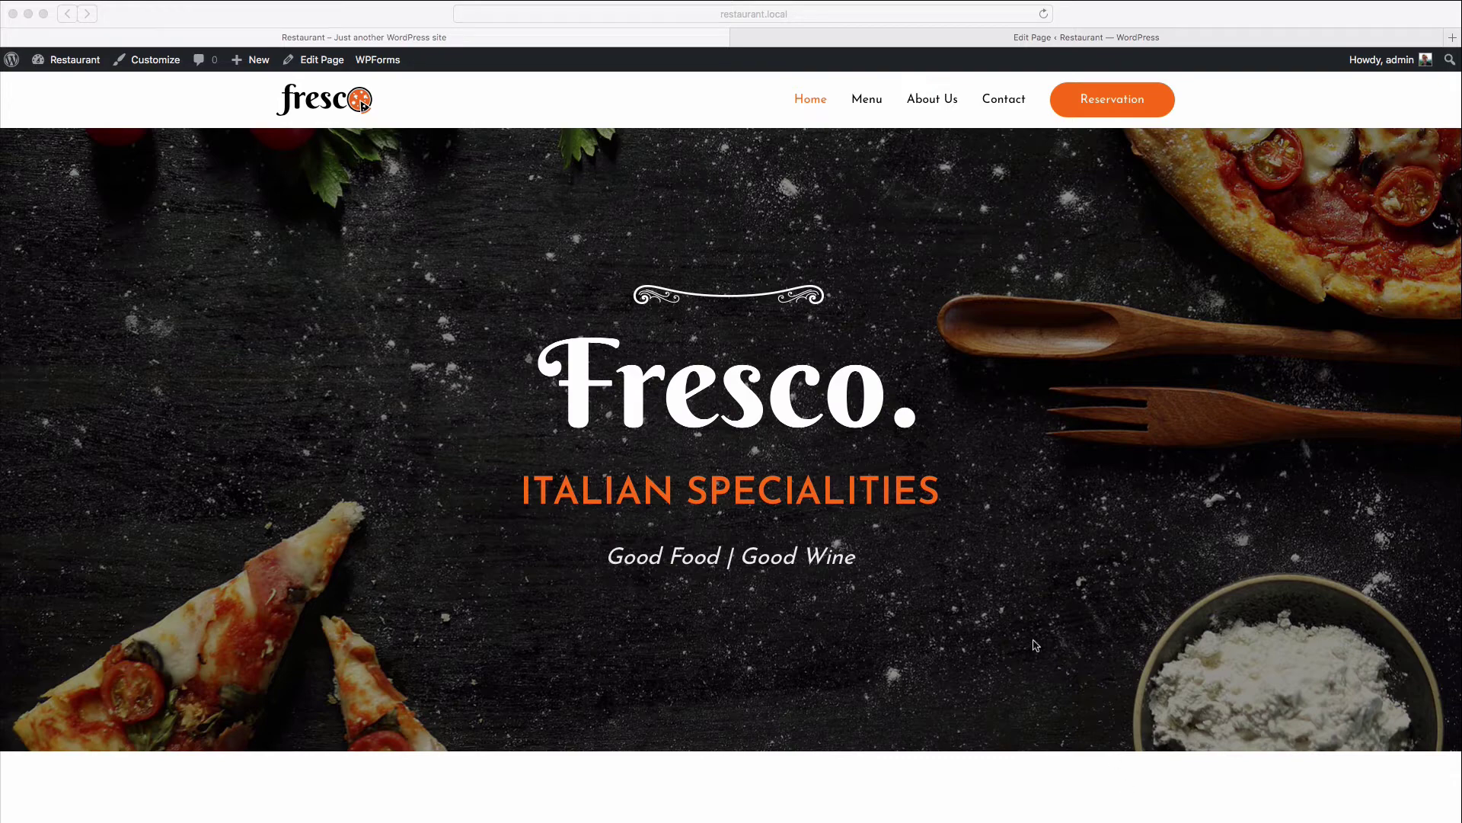
Examine the live restaurant home page from the hero banner to the reservations area, then return to the Happy Hours section.
{"action": "scroll", "coordinate": [967, 616], "scroll_direction": "down", "scroll_amount": 10}
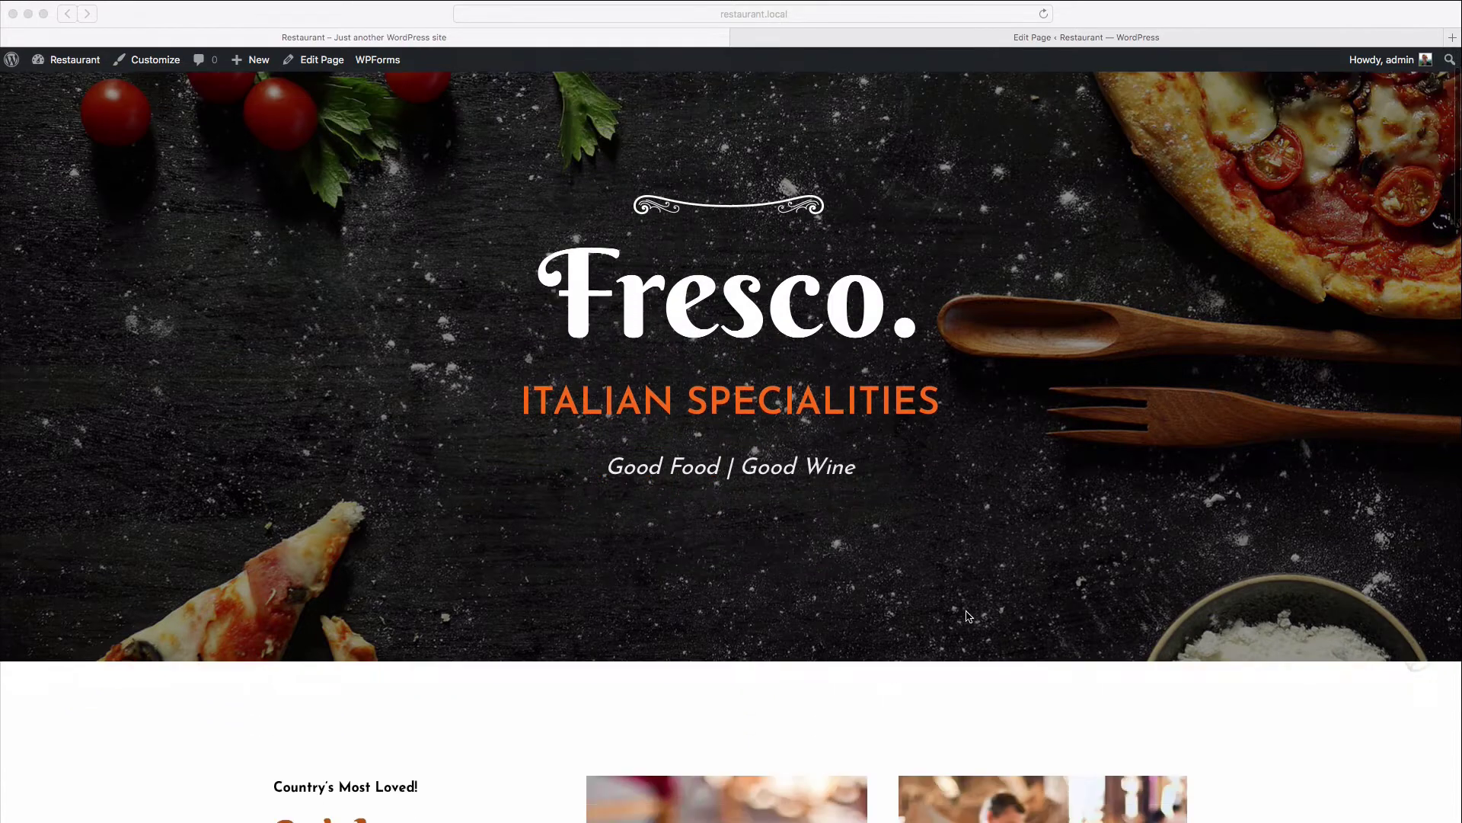
{"action": "scroll", "coordinate": [966, 615], "scroll_direction": "down", "scroll_amount": 12}
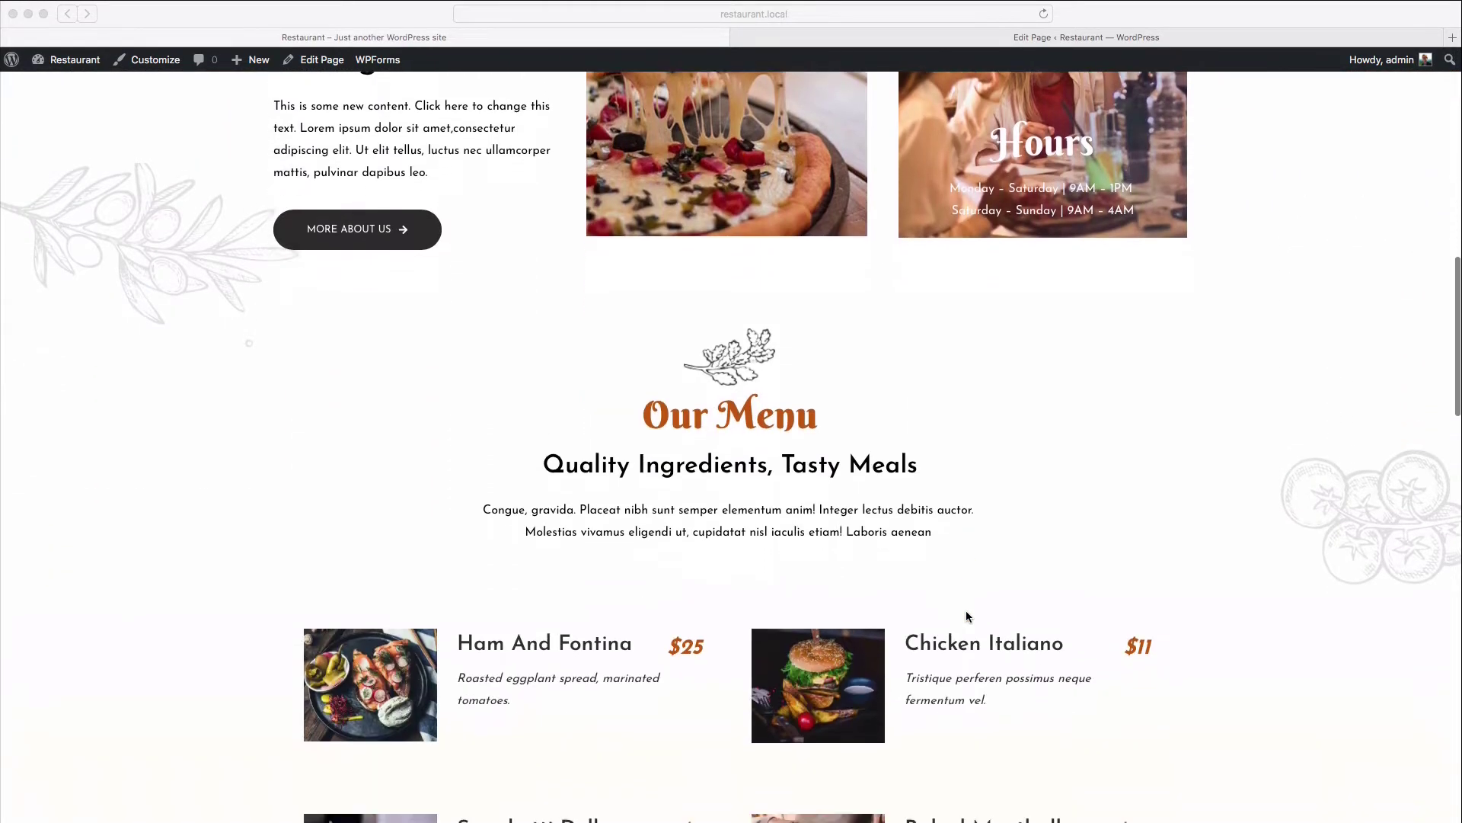
{"action": "scroll", "coordinate": [966, 616], "scroll_direction": "down", "scroll_amount": 9}
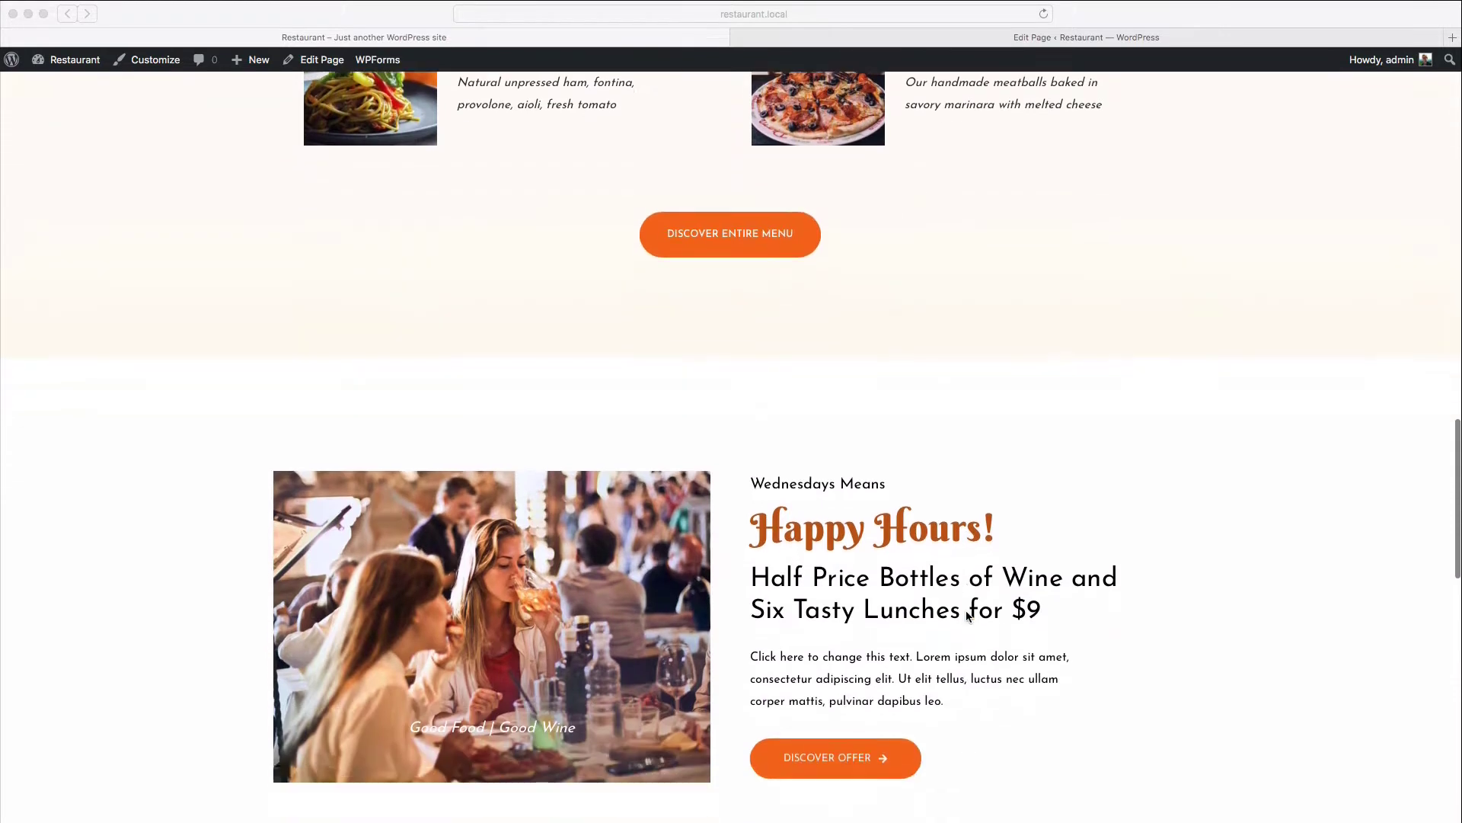
{"action": "scroll", "coordinate": [966, 616], "scroll_direction": "down", "scroll_amount": 2}
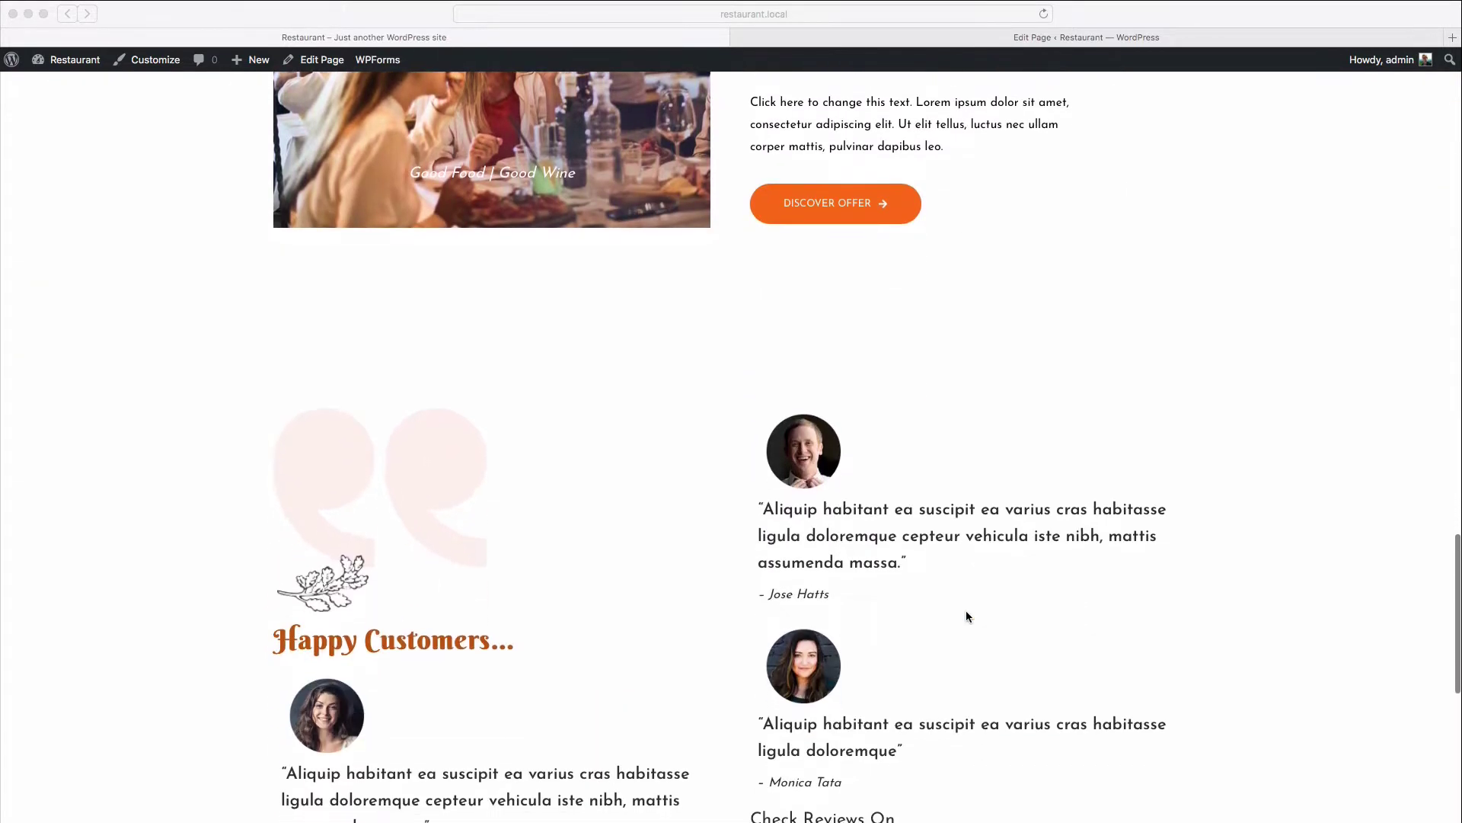
{"action": "scroll", "coordinate": [966, 615], "scroll_direction": "down", "scroll_amount": 4}
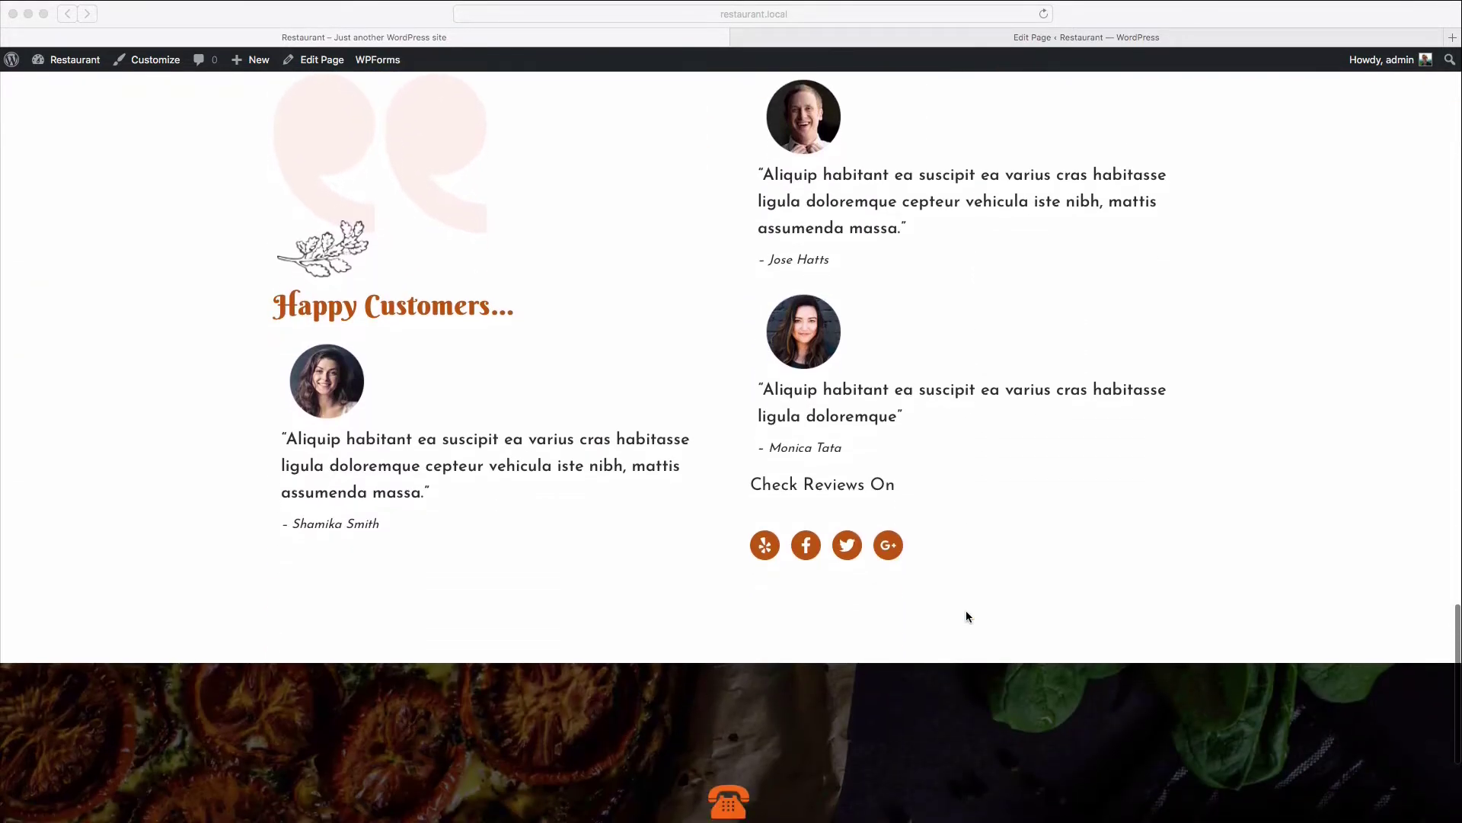
{"action": "scroll", "coordinate": [967, 615], "scroll_direction": "down", "scroll_amount": 4}
{"action": "scroll", "coordinate": [968, 615], "scroll_direction": "up", "scroll_amount": 14}
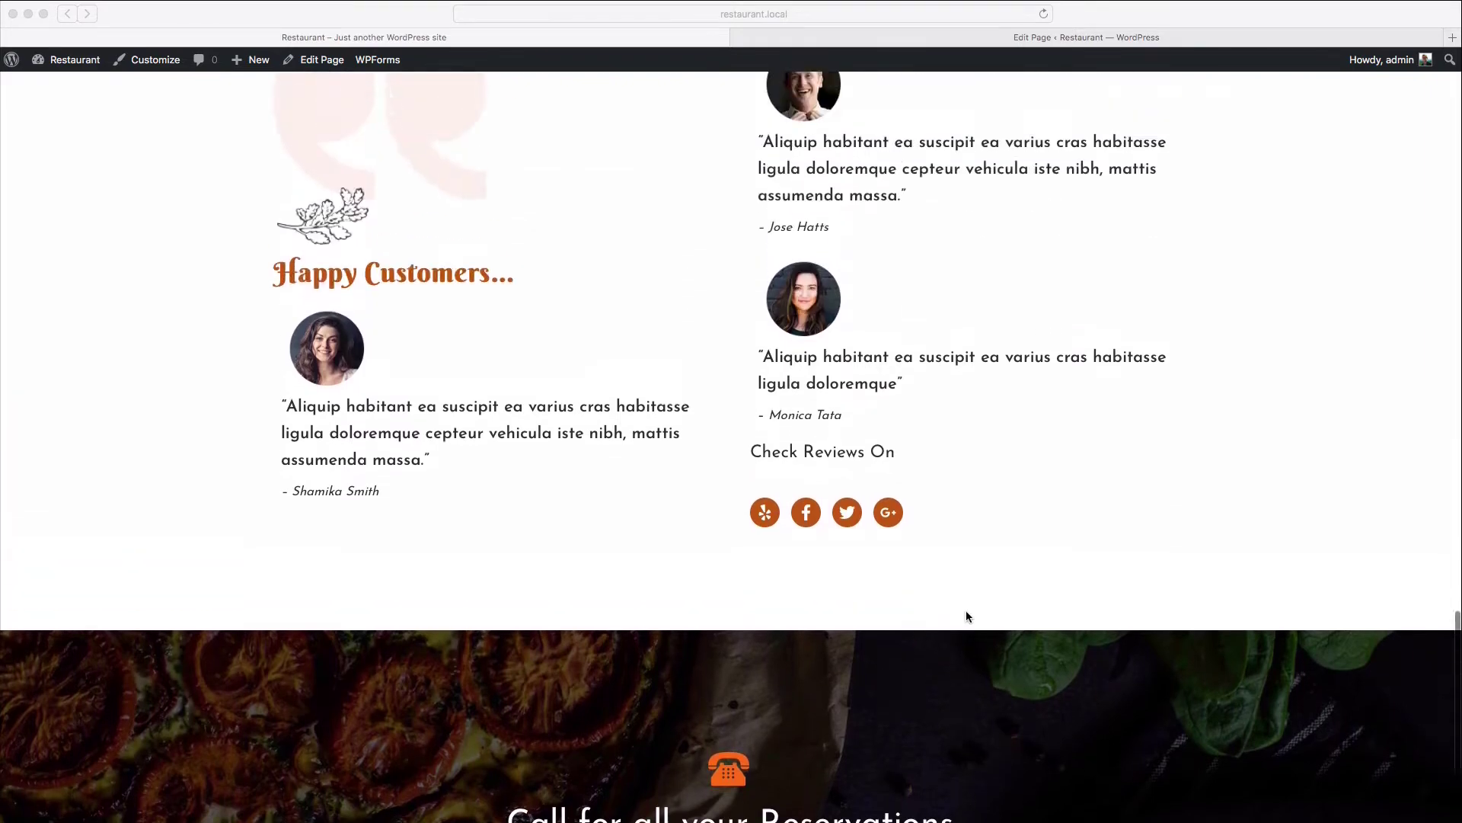
{"action": "scroll", "coordinate": [966, 611], "scroll_direction": "up", "scroll_amount": 10}
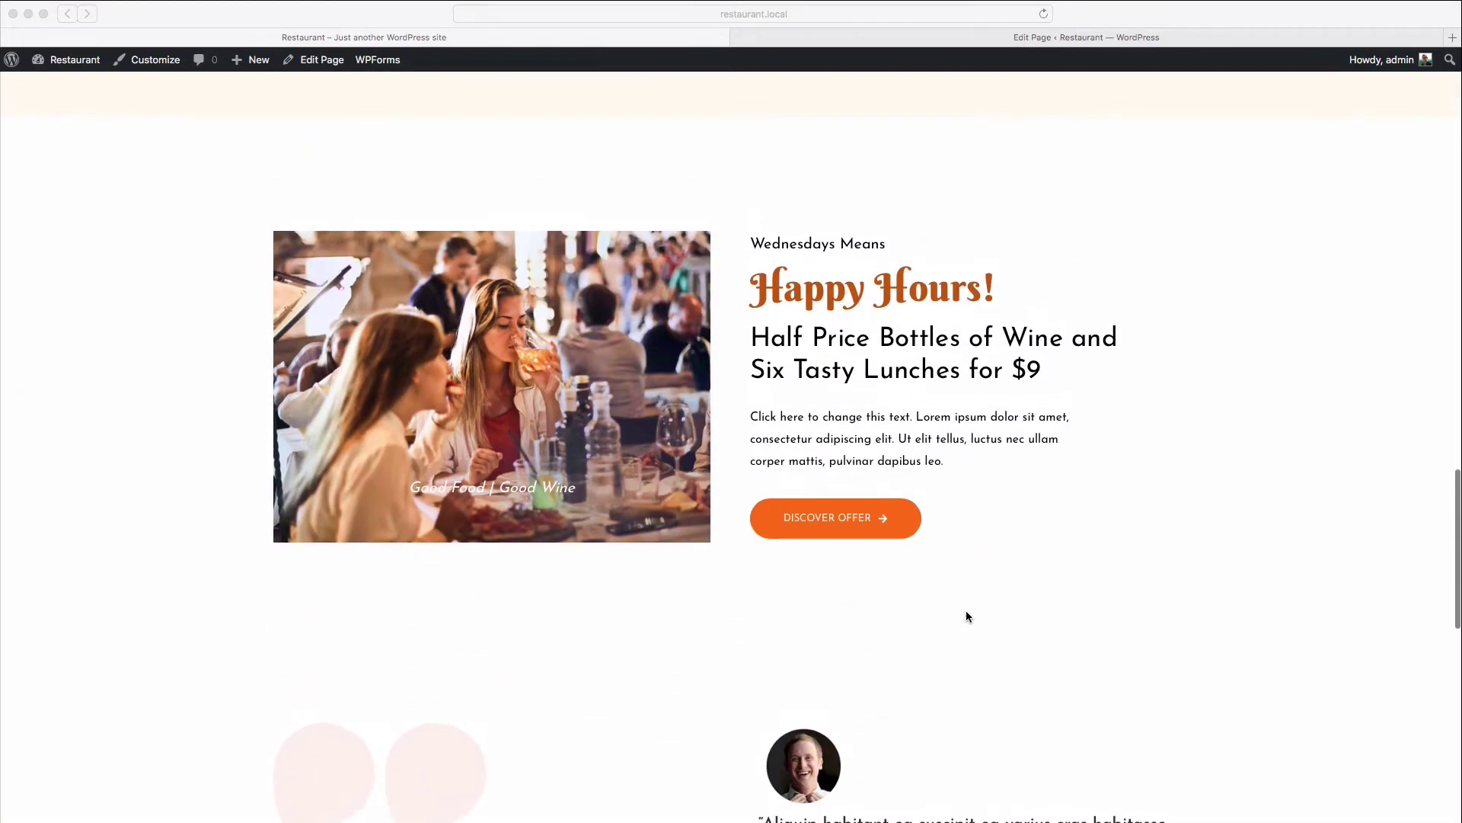
{"action": "scroll", "coordinate": [966, 613], "scroll_direction": "up", "scroll_amount": 10}
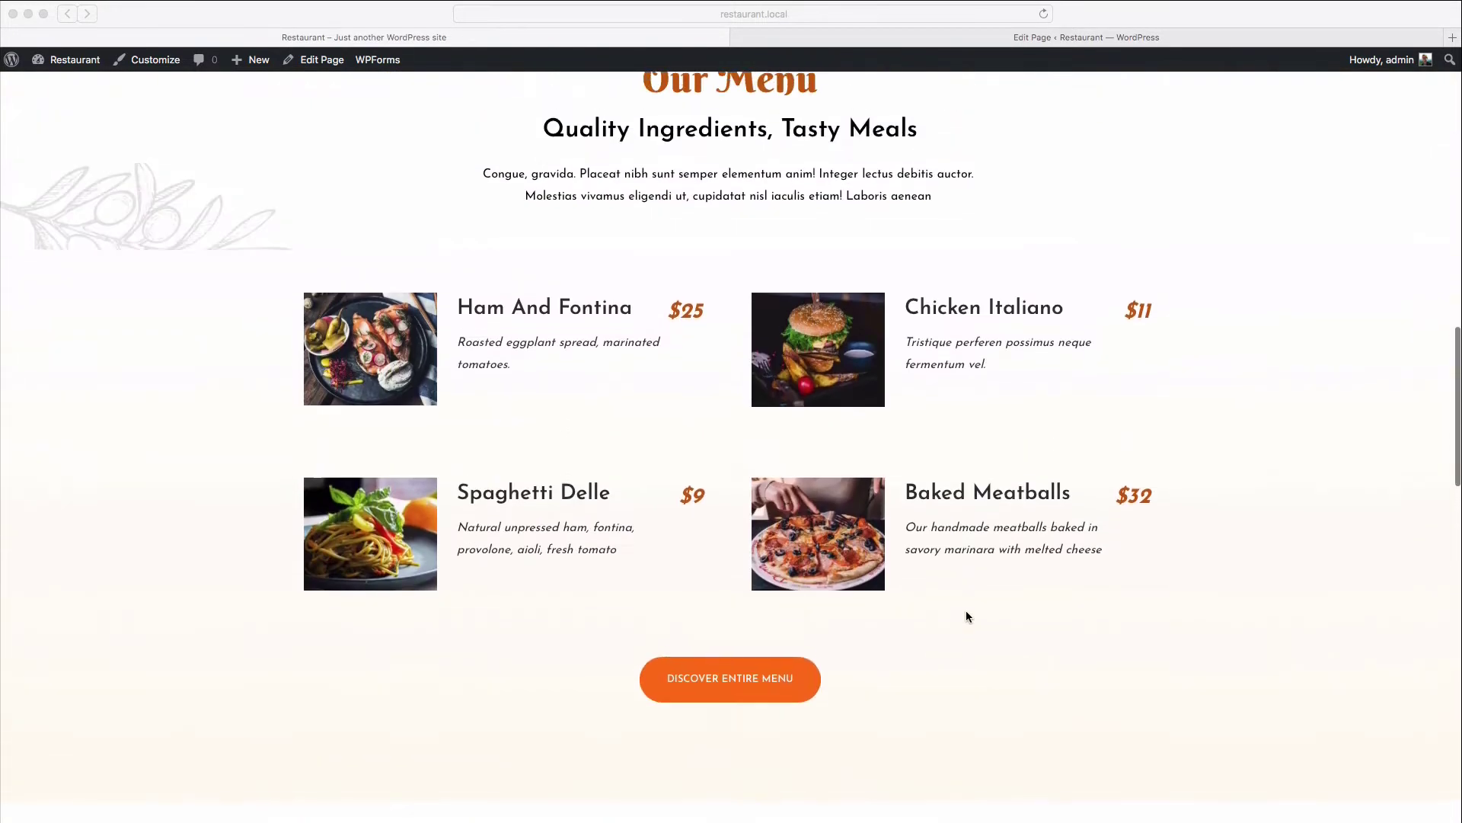
{"action": "scroll", "coordinate": [967, 616], "scroll_direction": "up", "scroll_amount": 6}
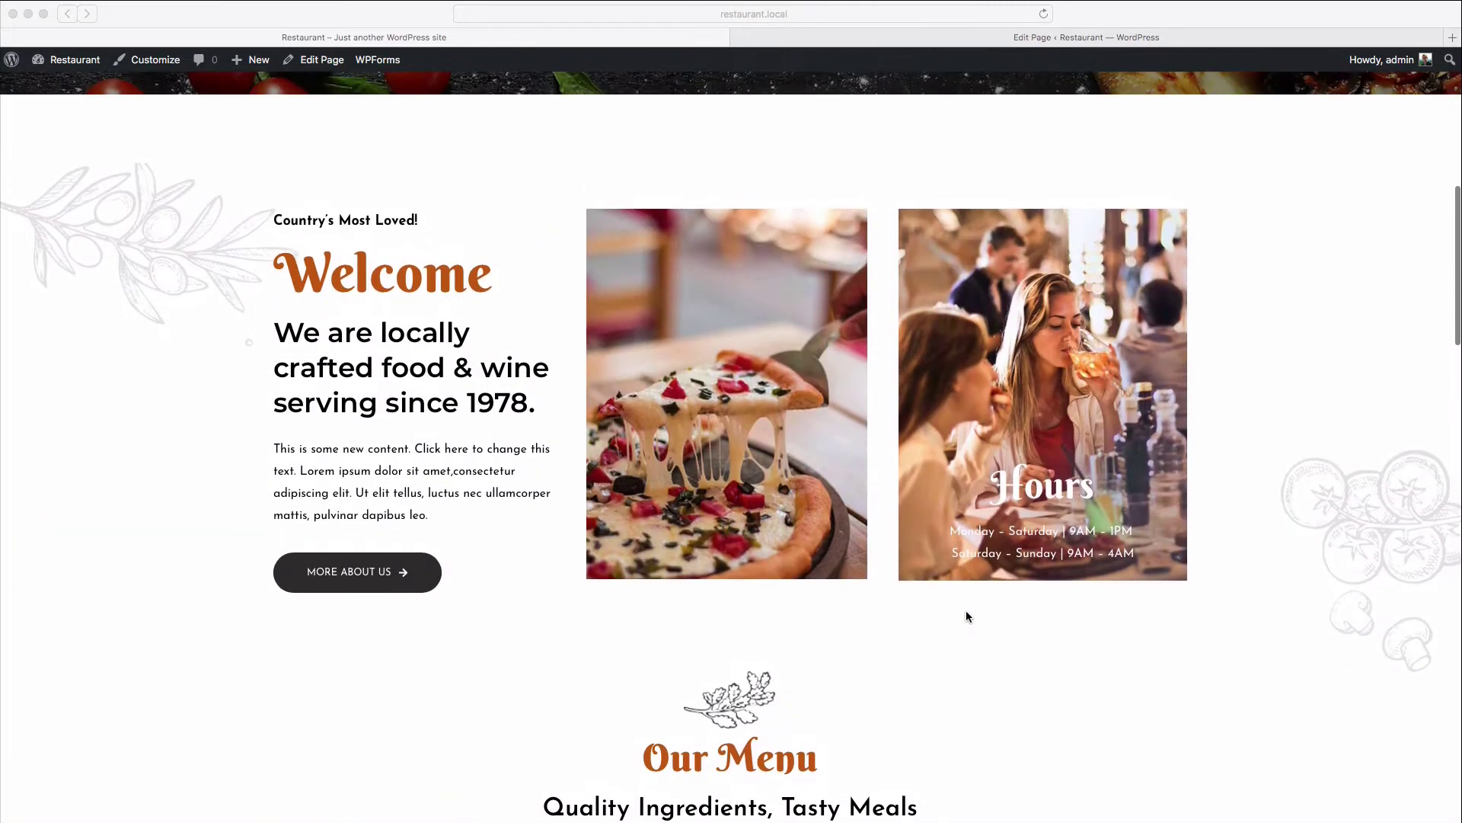
{"action": "scroll", "coordinate": [967, 615], "scroll_direction": "up", "scroll_amount": 5}
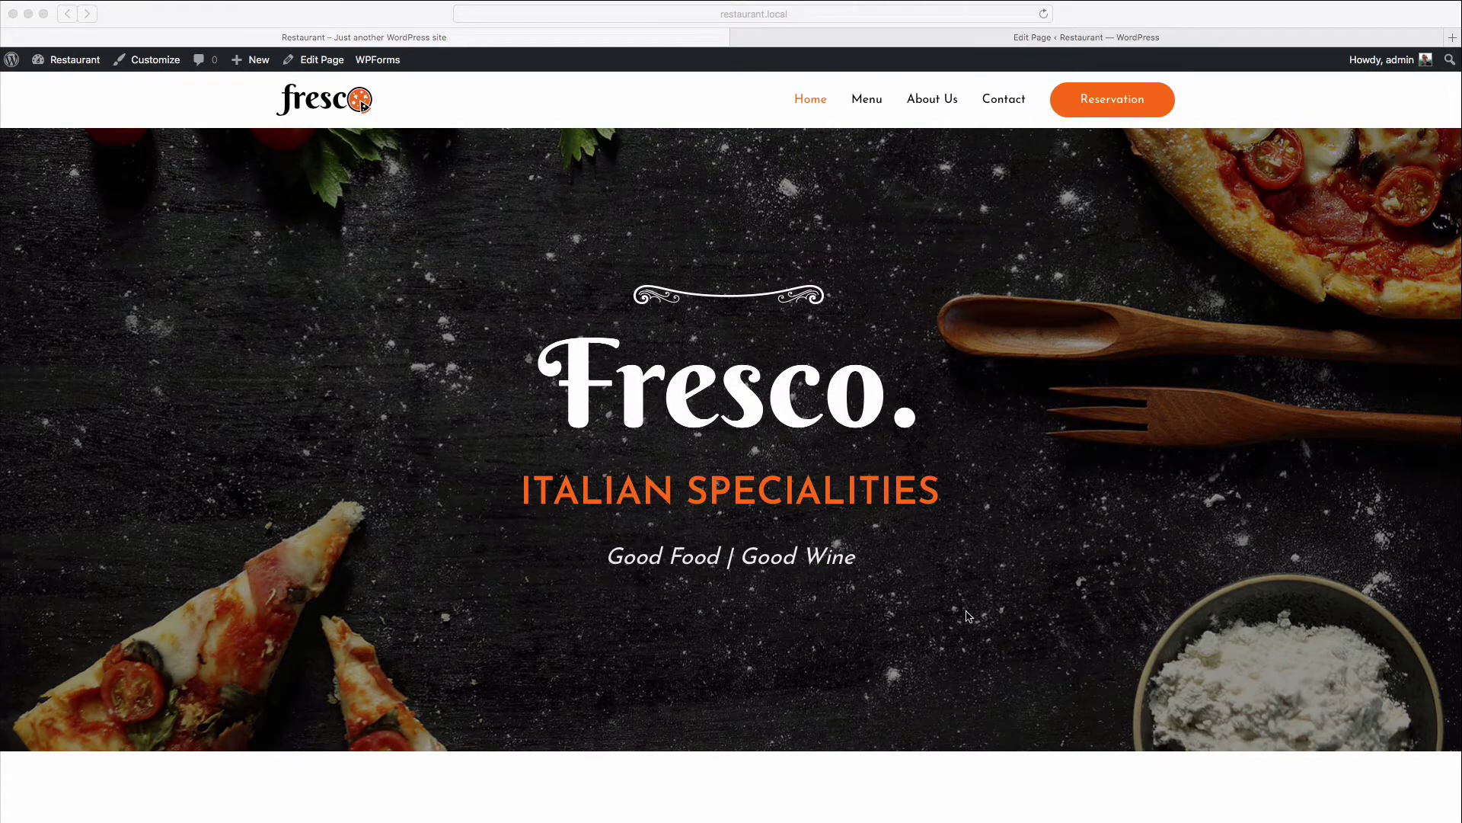
{"action": "scroll", "coordinate": [969, 616], "scroll_direction": "down", "scroll_amount": 6}
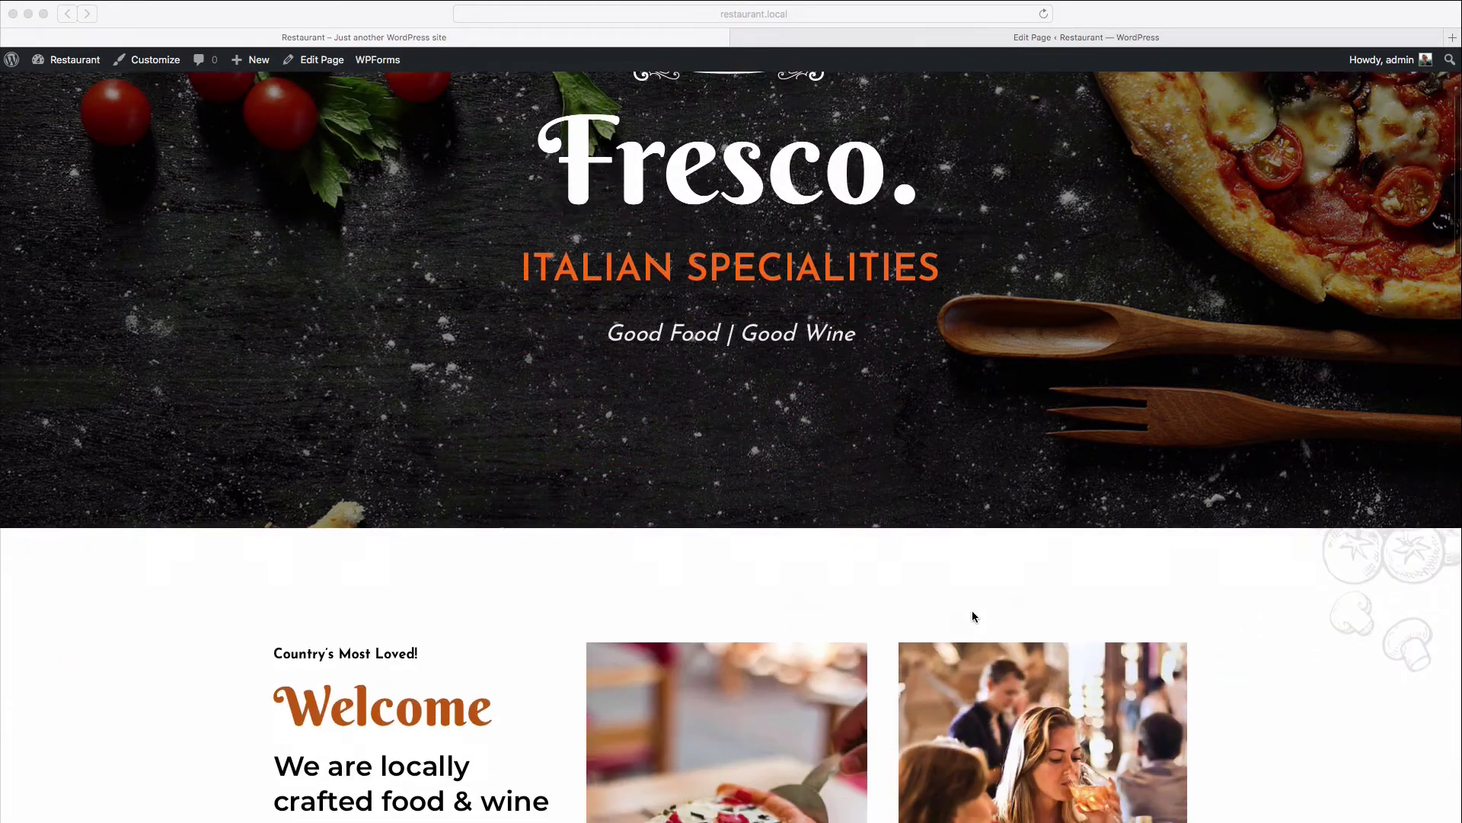
{"action": "scroll", "coordinate": [973, 615], "scroll_direction": "down", "scroll_amount": 15}
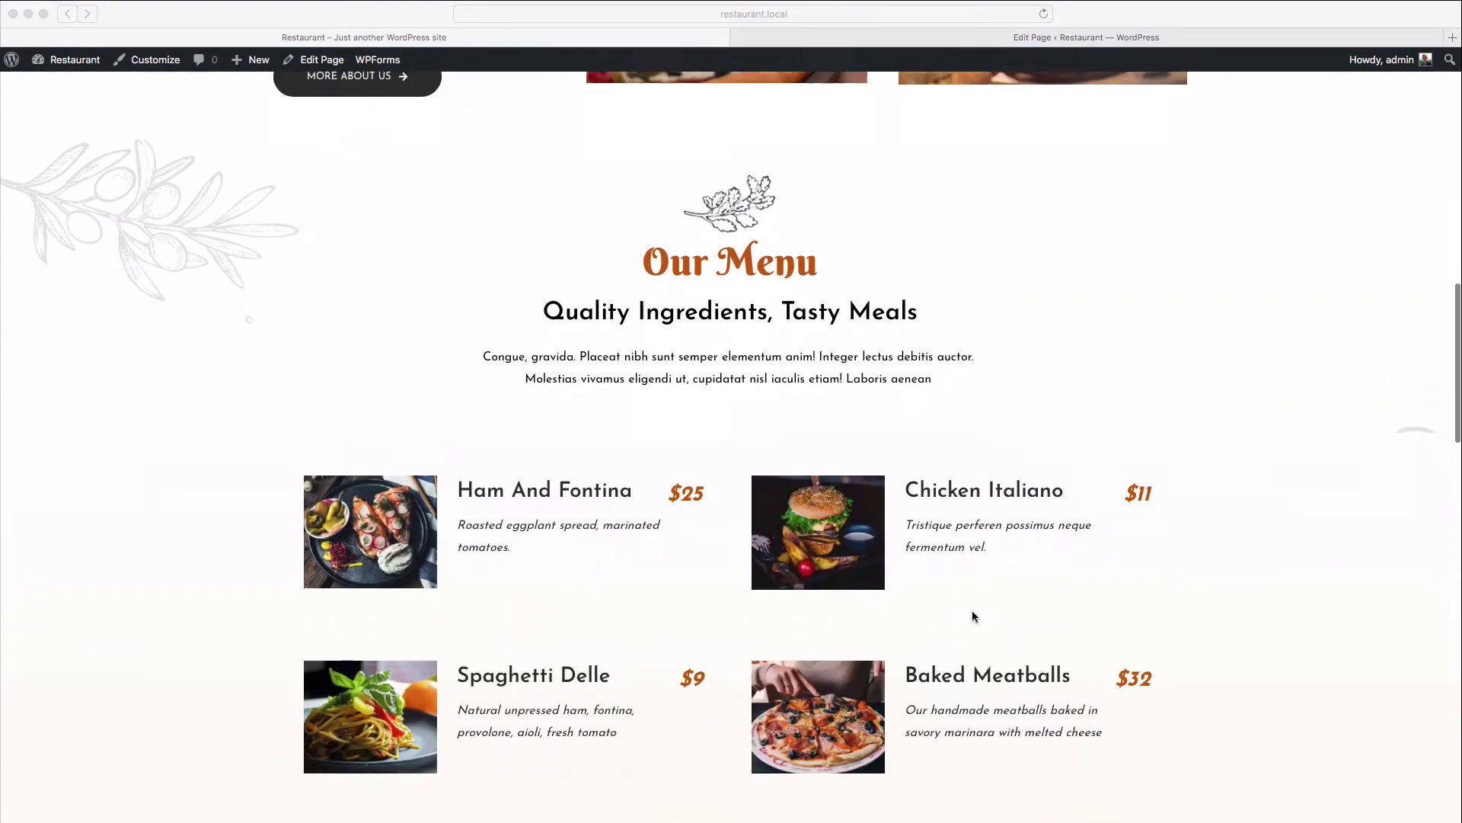
{"action": "scroll", "coordinate": [973, 612], "scroll_direction": "down", "scroll_amount": 3}
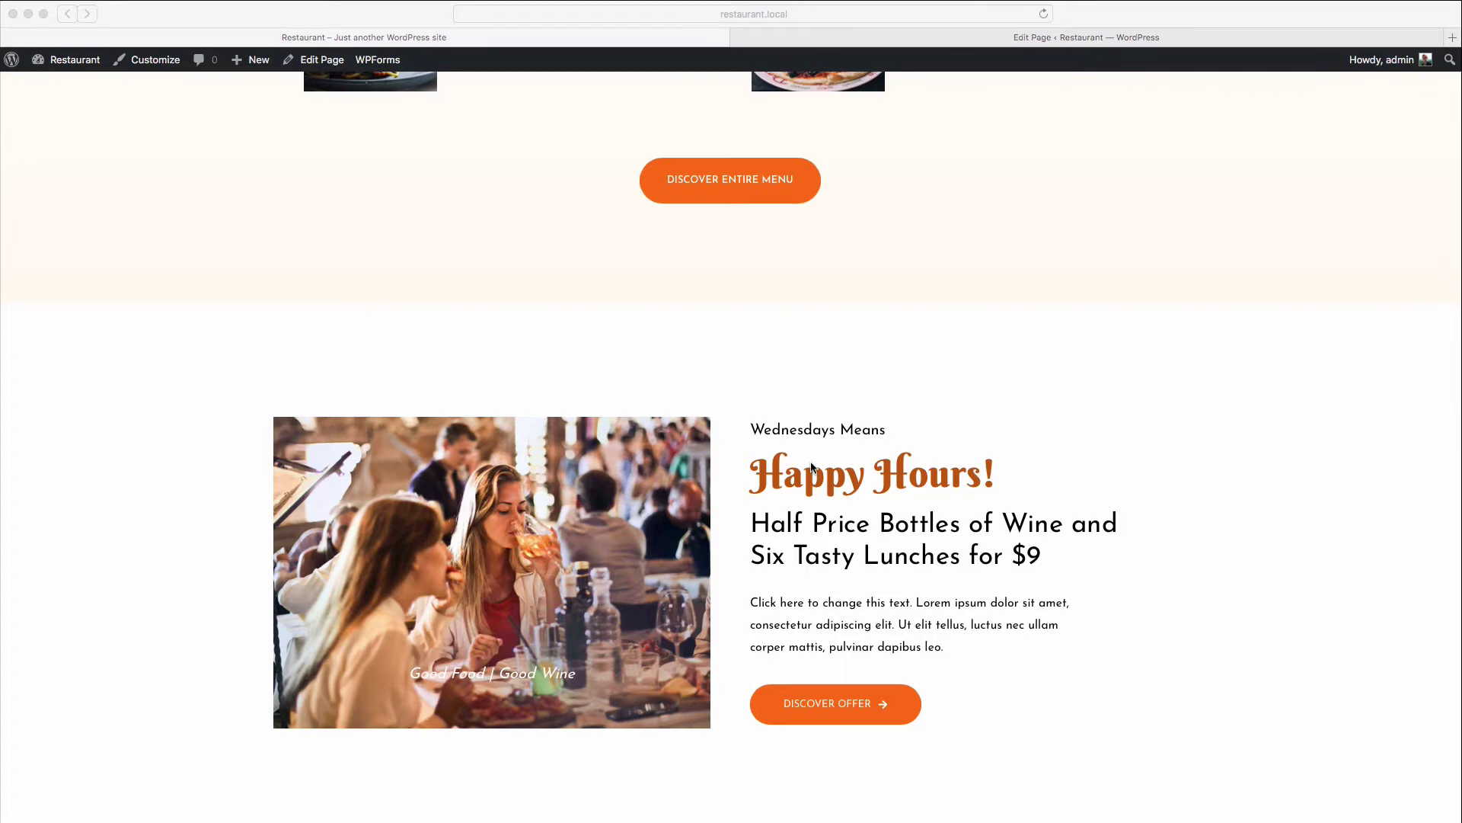
Switch to the restaurant home page's editor and locate the Happy Hours section.
{"action": "left_click", "coordinate": [919, 39]}
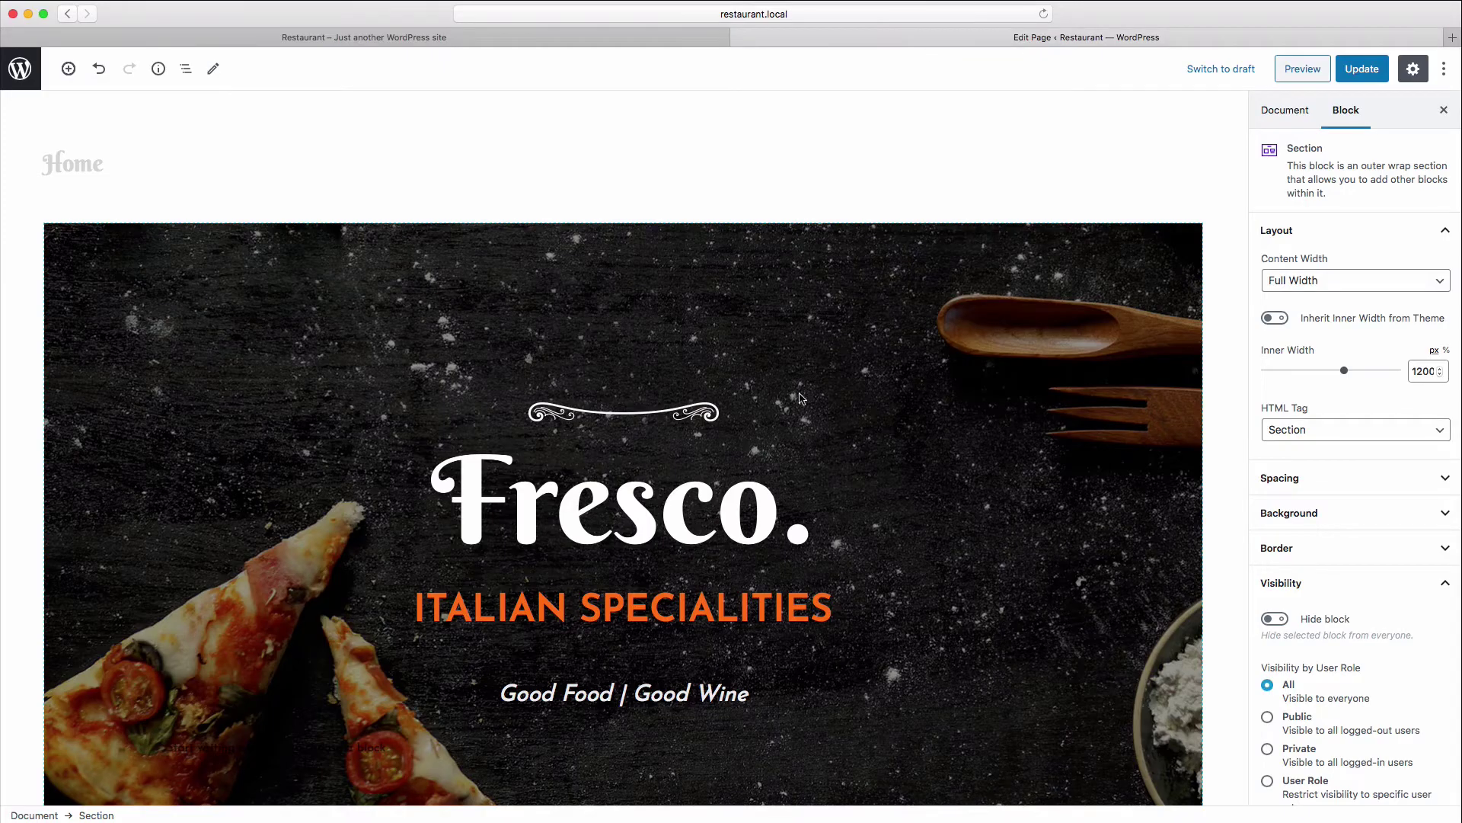
{"action": "scroll", "coordinate": [800, 397], "scroll_direction": "down", "scroll_amount": 5}
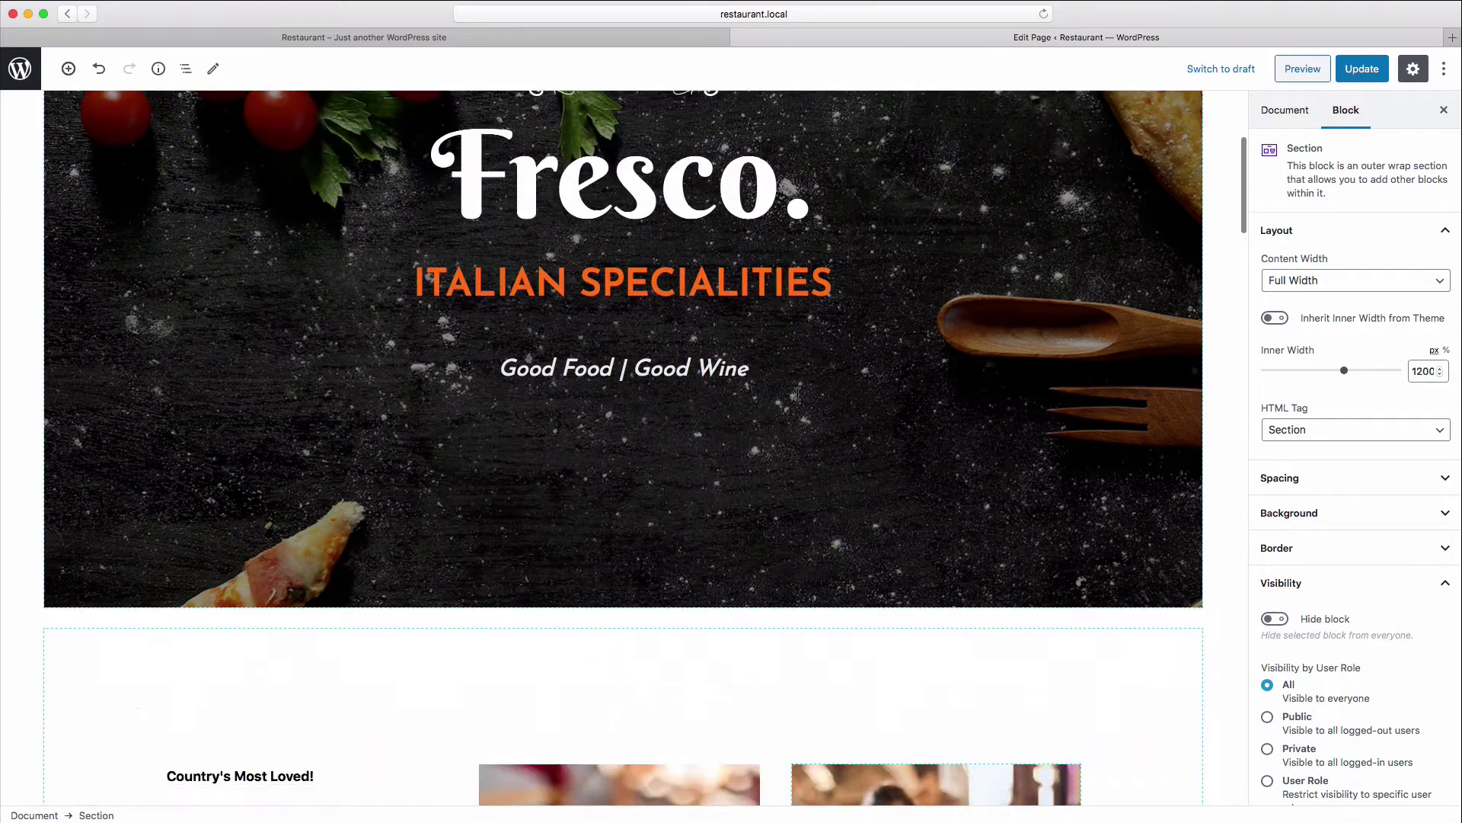
{"action": "scroll", "coordinate": [797, 394], "scroll_direction": "down", "scroll_amount": 20}
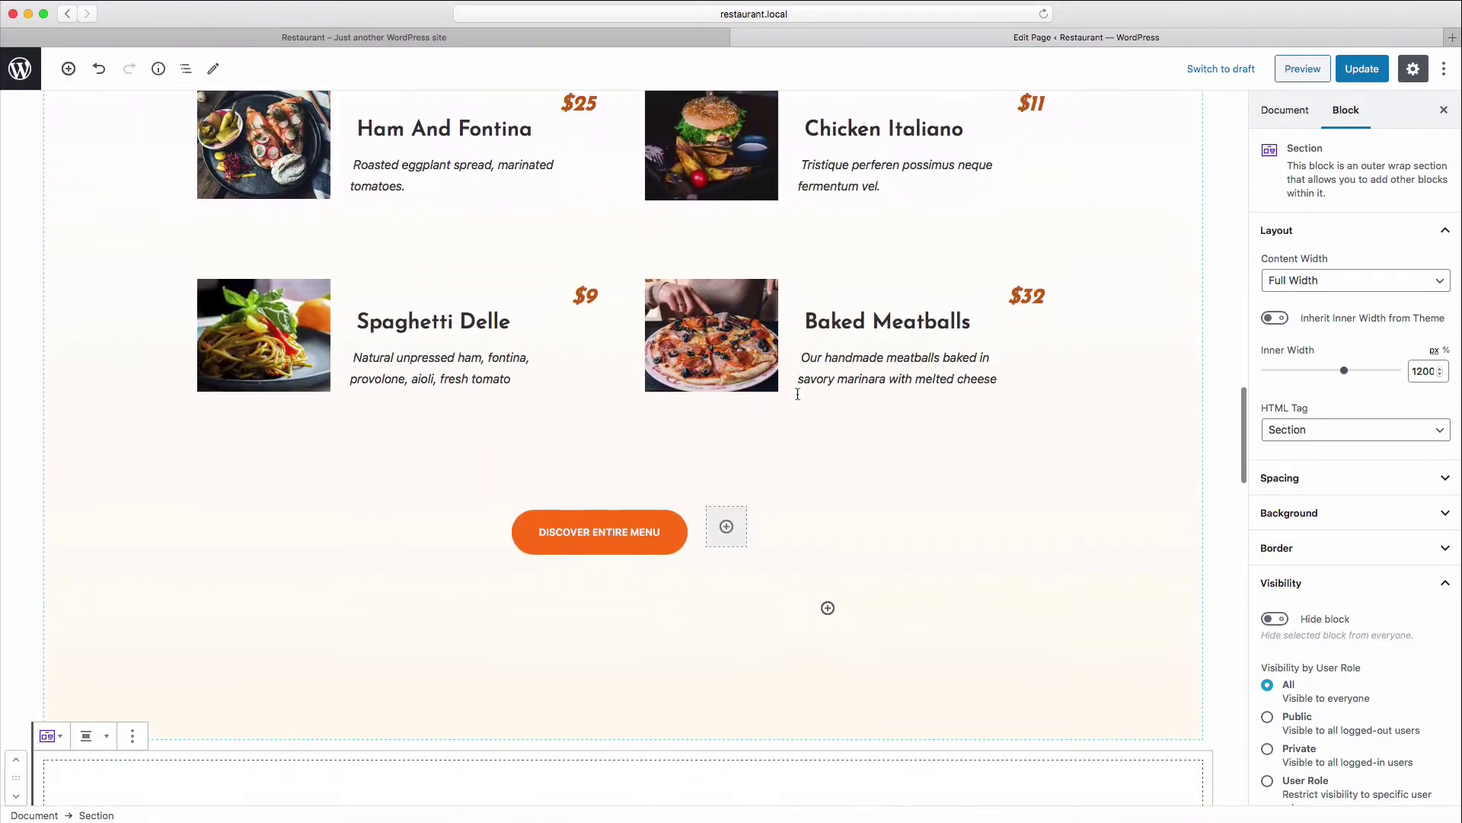
{"action": "scroll", "coordinate": [798, 394], "scroll_direction": "down", "scroll_amount": 10}
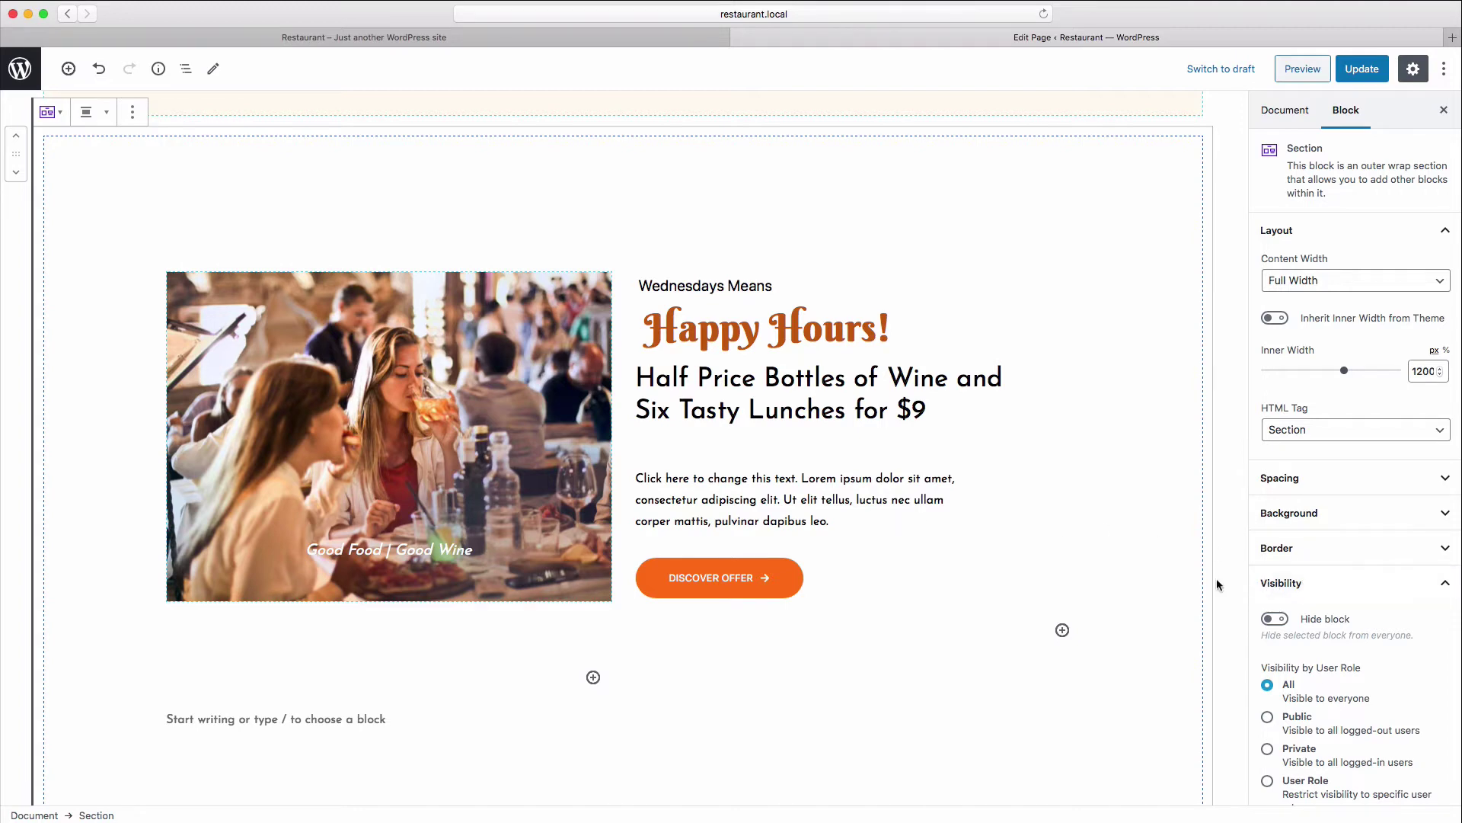
Inspect the food menu's Section block and view the visibility options of its Price List block.
{"action": "scroll", "coordinate": [1217, 578], "scroll_direction": "up", "scroll_amount": 5}
{"action": "scroll", "coordinate": [1217, 578], "scroll_direction": "up", "scroll_amount": 8}
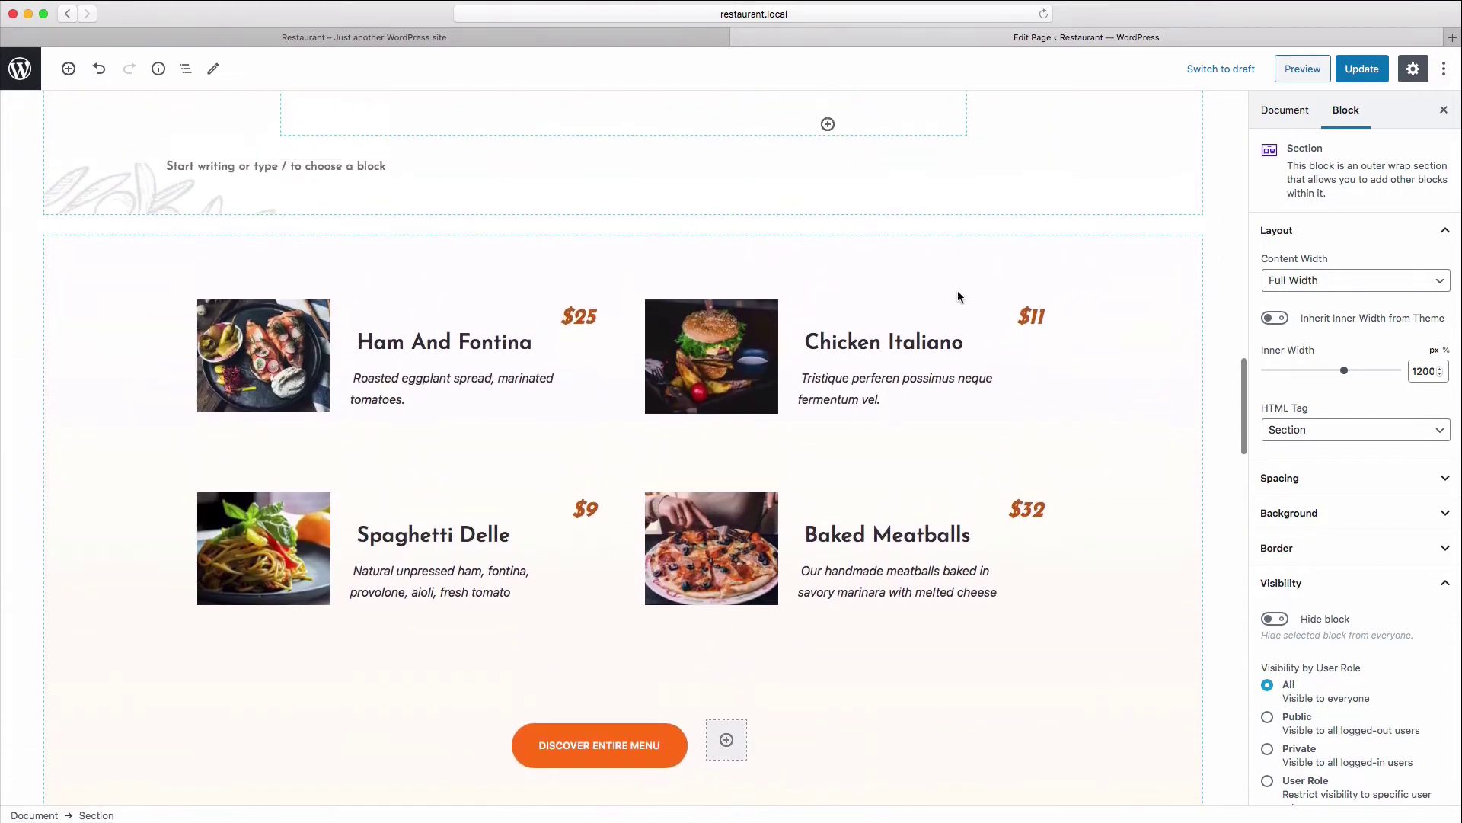
{"action": "left_click", "coordinate": [920, 280]}
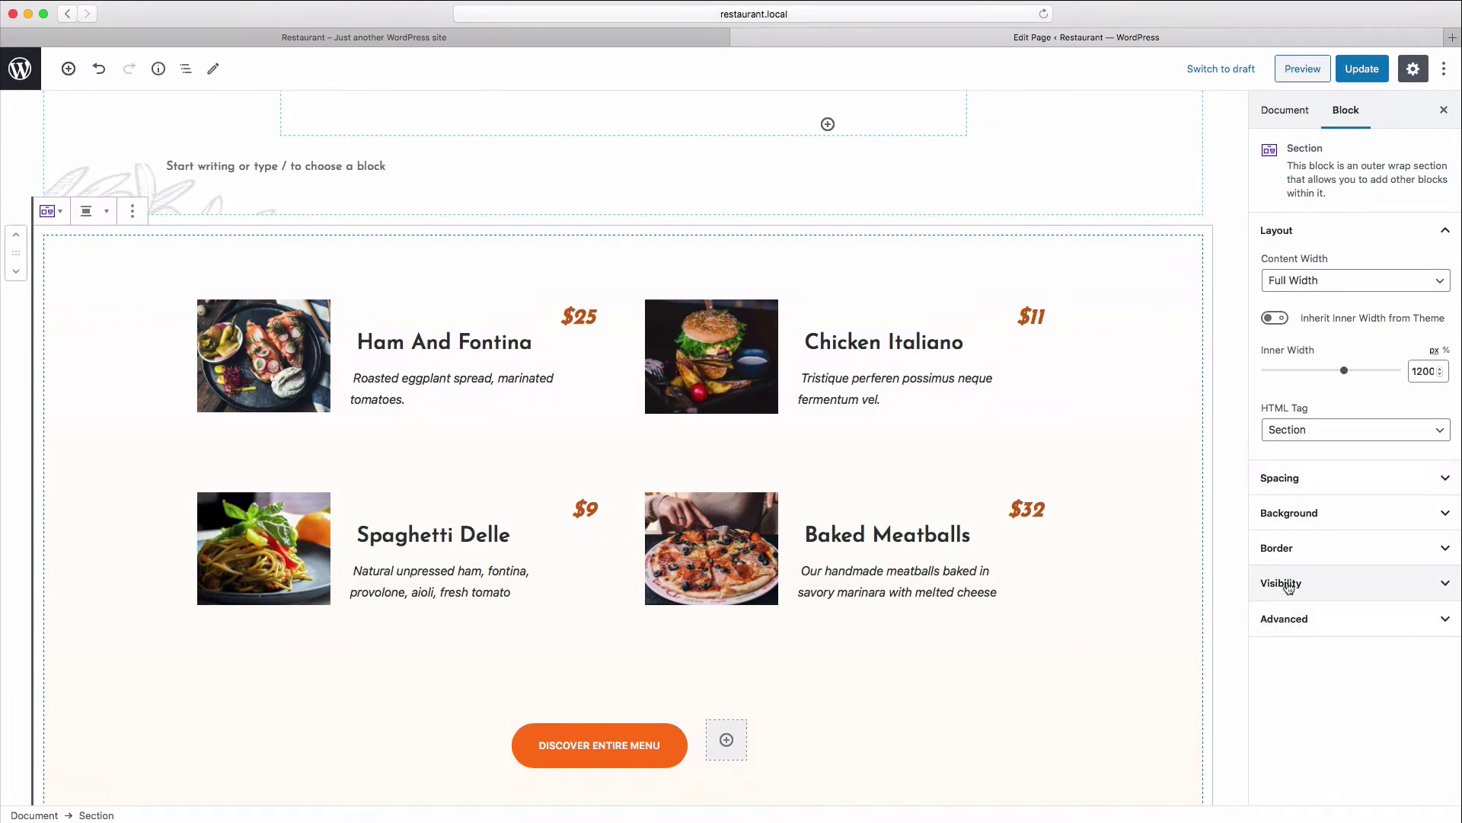
{"action": "left_click", "coordinate": [754, 352]}
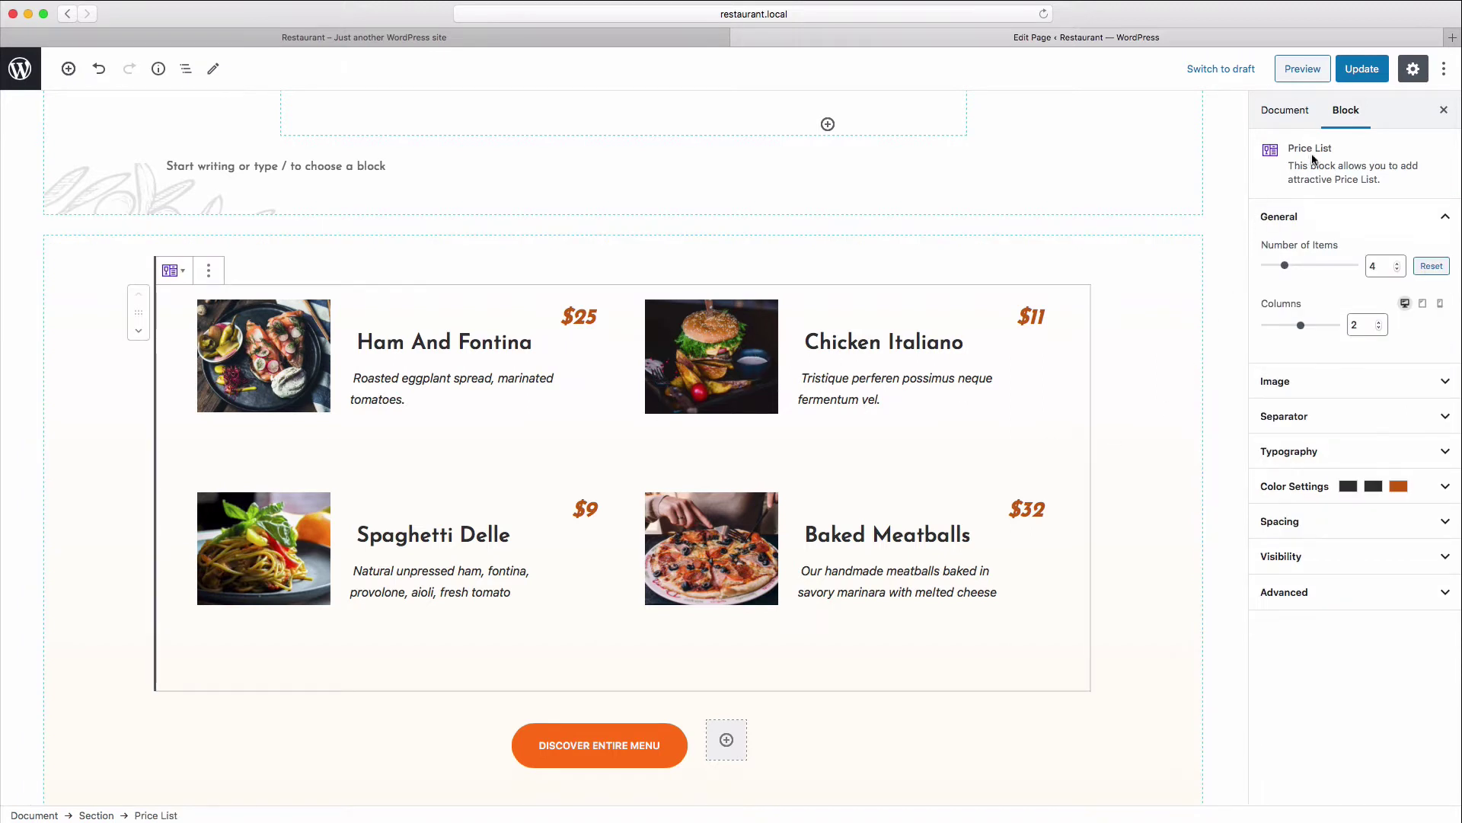
{"action": "left_click", "coordinate": [1297, 565]}
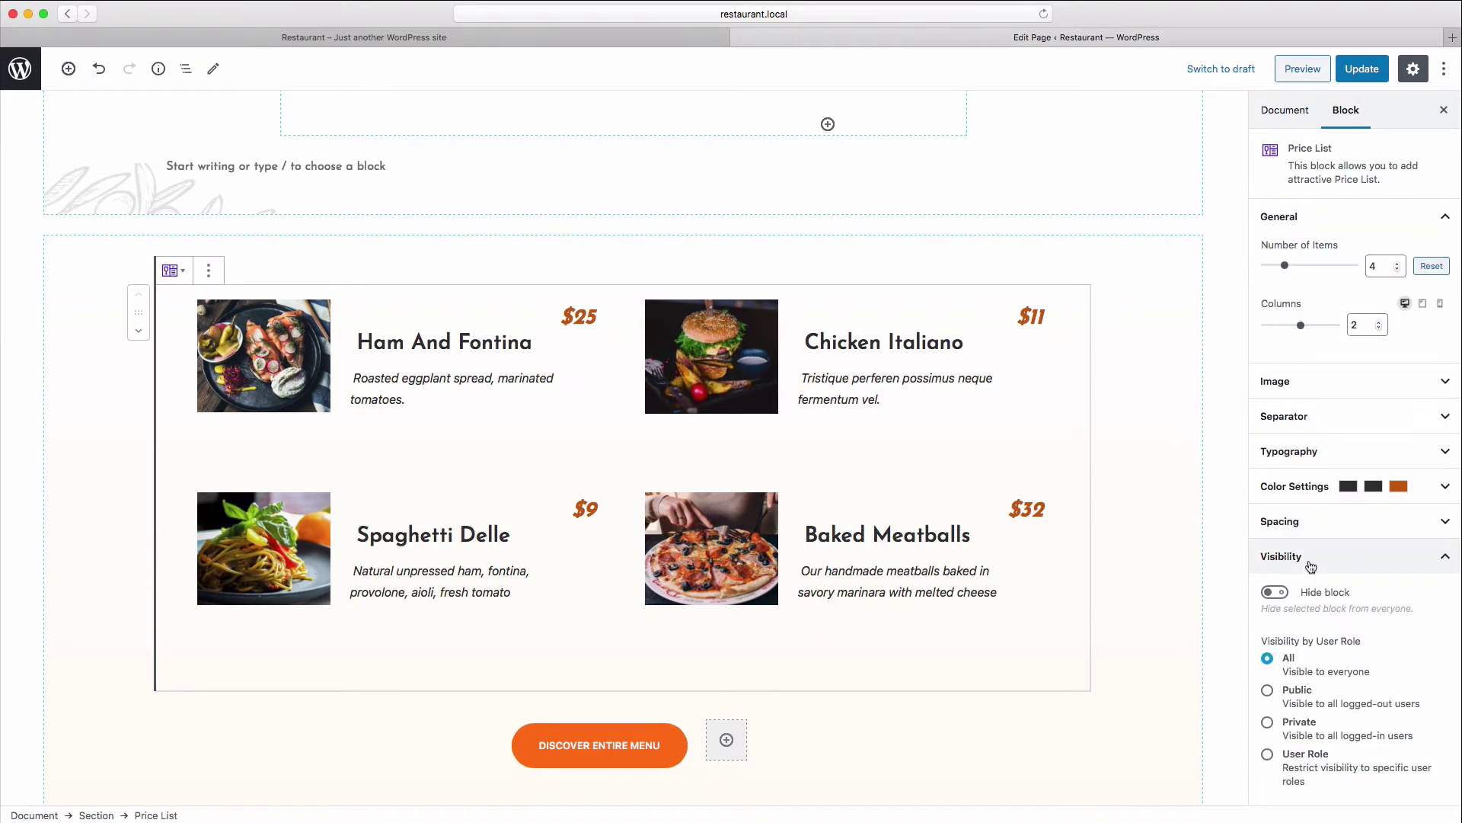
{"action": "left_click", "coordinate": [1311, 567]}
{"action": "scroll", "coordinate": [1058, 531], "scroll_direction": "down", "scroll_amount": 1}
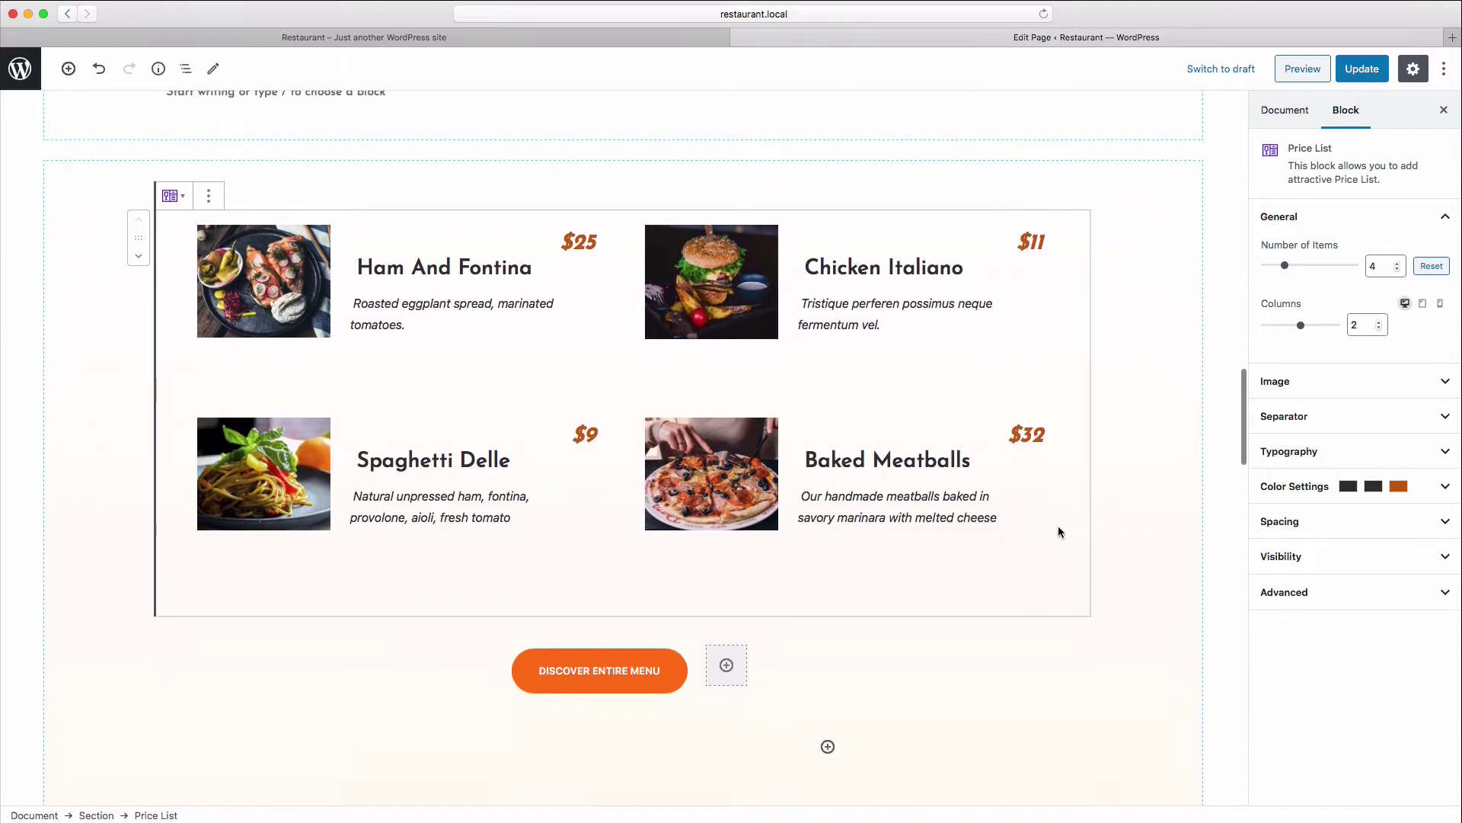
Inspect the Happy Hours Section block and the Info Box block that holds its heading.
{"action": "scroll", "coordinate": [1059, 532], "scroll_direction": "down", "scroll_amount": 5}
{"action": "scroll", "coordinate": [1059, 531], "scroll_direction": "down", "scroll_amount": 5}
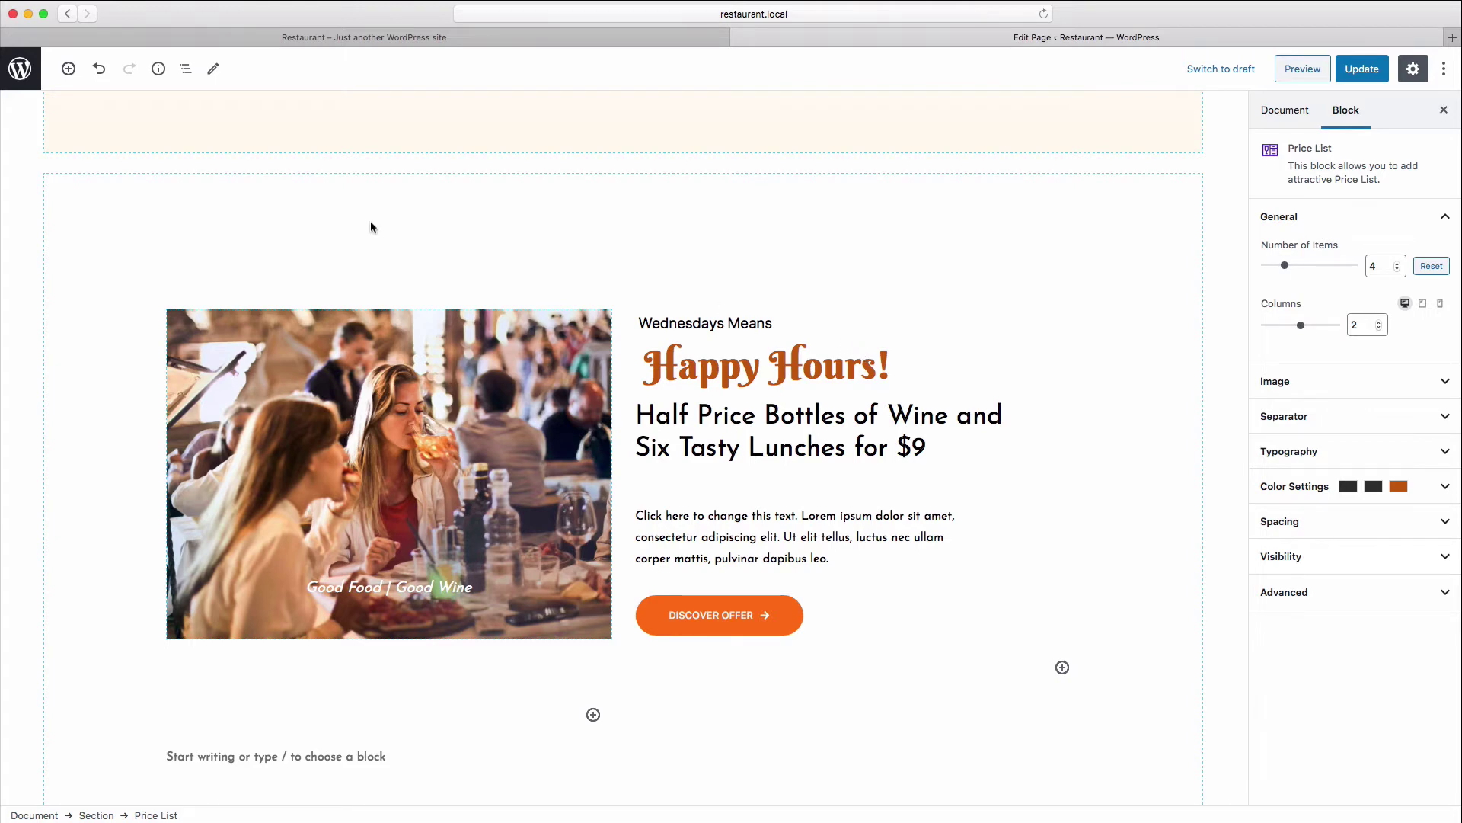
{"action": "left_click", "coordinate": [217, 180]}
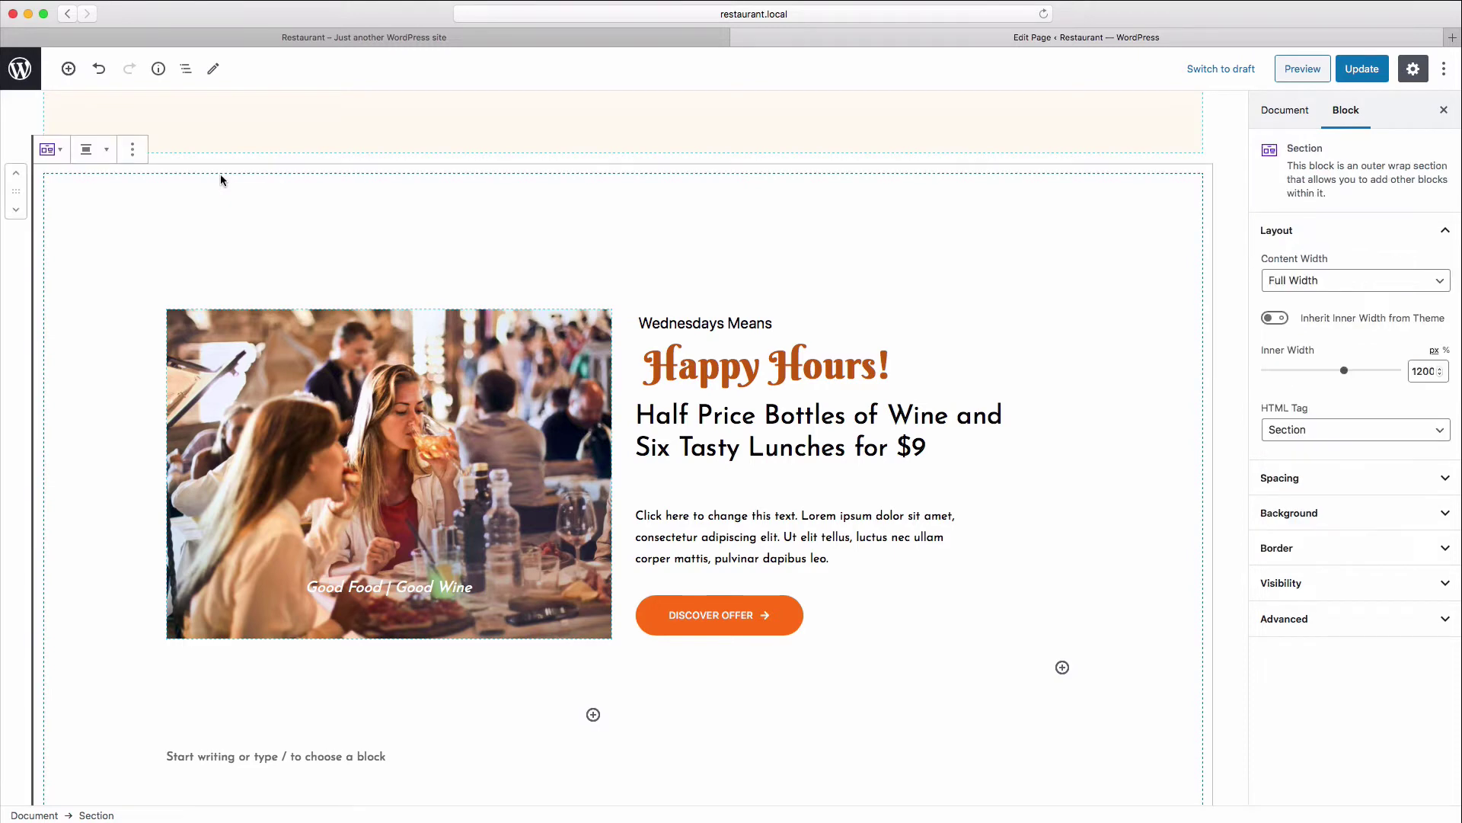
{"action": "scroll", "coordinate": [1070, 449], "scroll_direction": "down", "scroll_amount": 3}
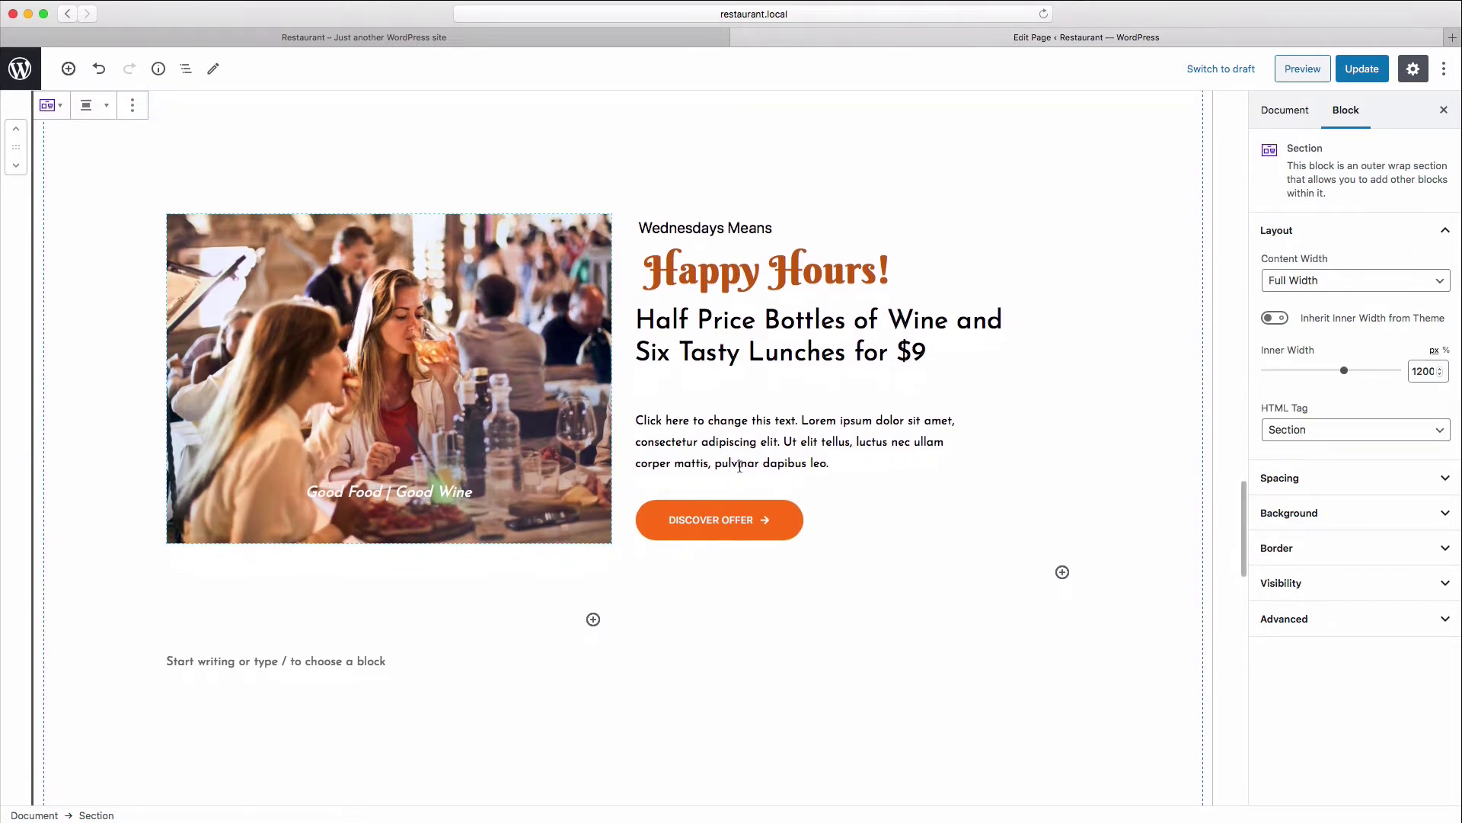
{"action": "left_click", "coordinate": [698, 270]}
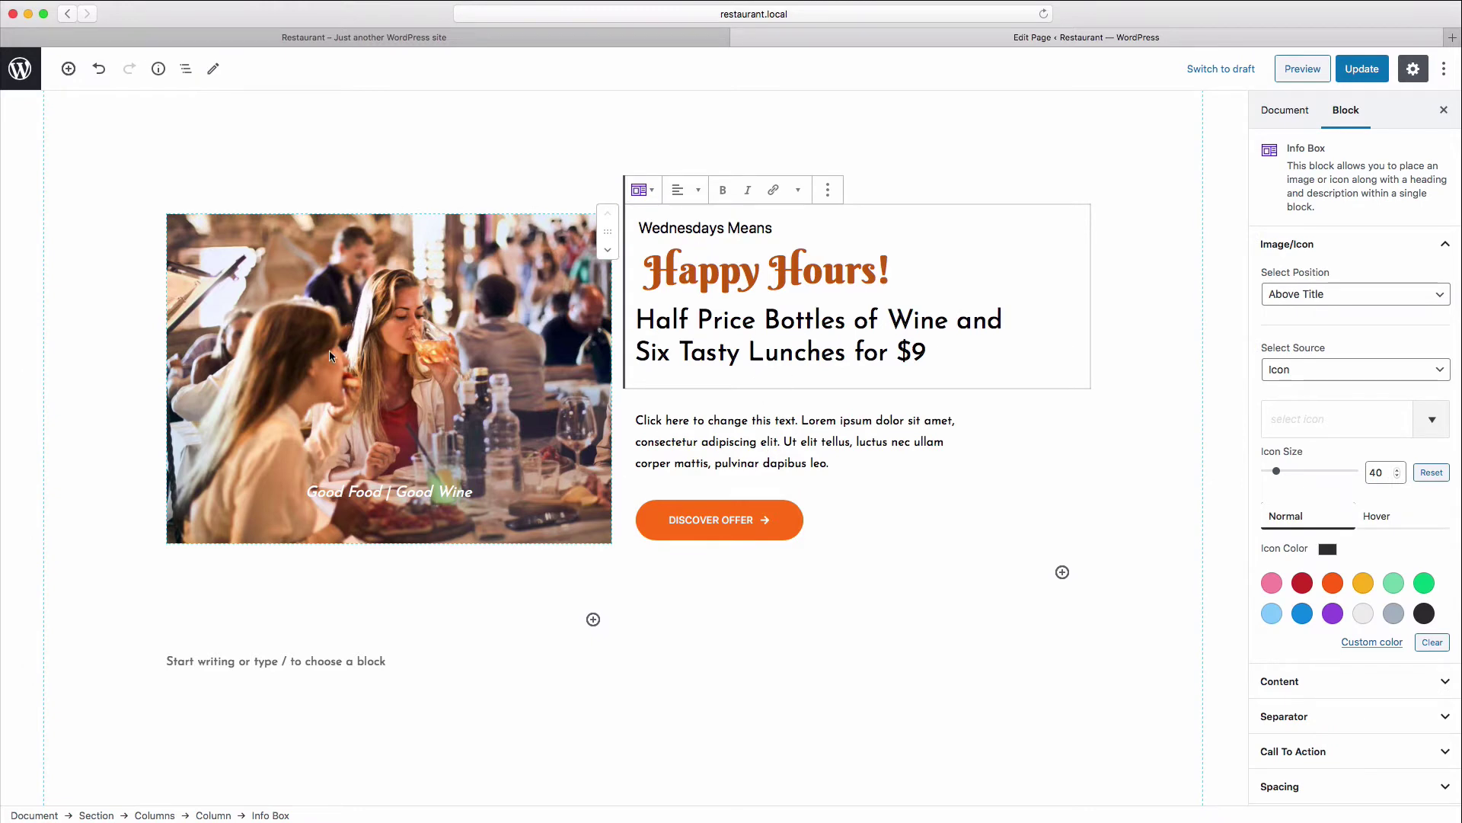
{"action": "scroll", "coordinate": [329, 350], "scroll_direction": "up", "scroll_amount": 2}
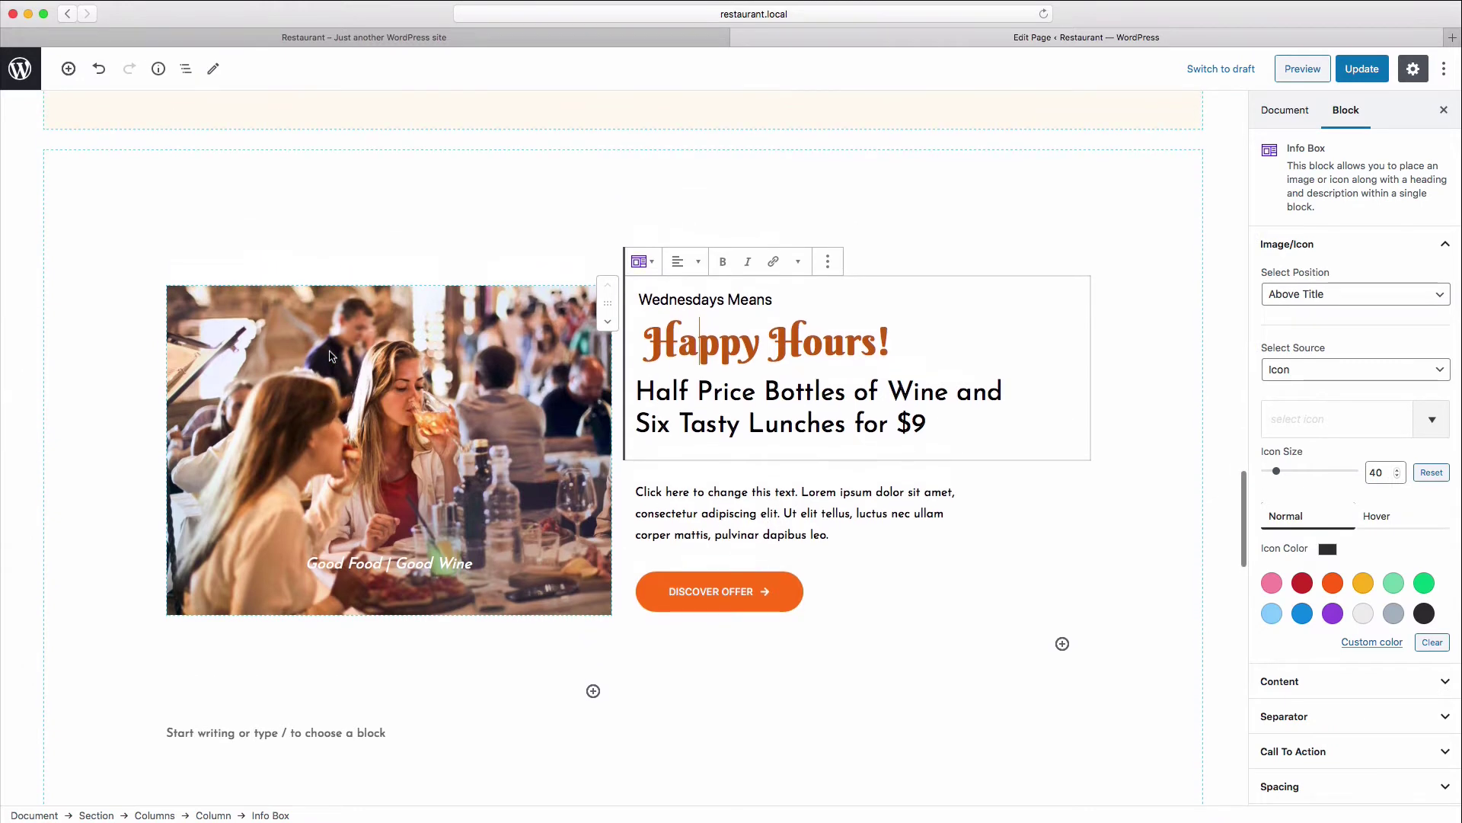
Hide the entire Happy Hours Section block from everyone and update the page.
{"action": "left_click", "coordinate": [129, 150]}
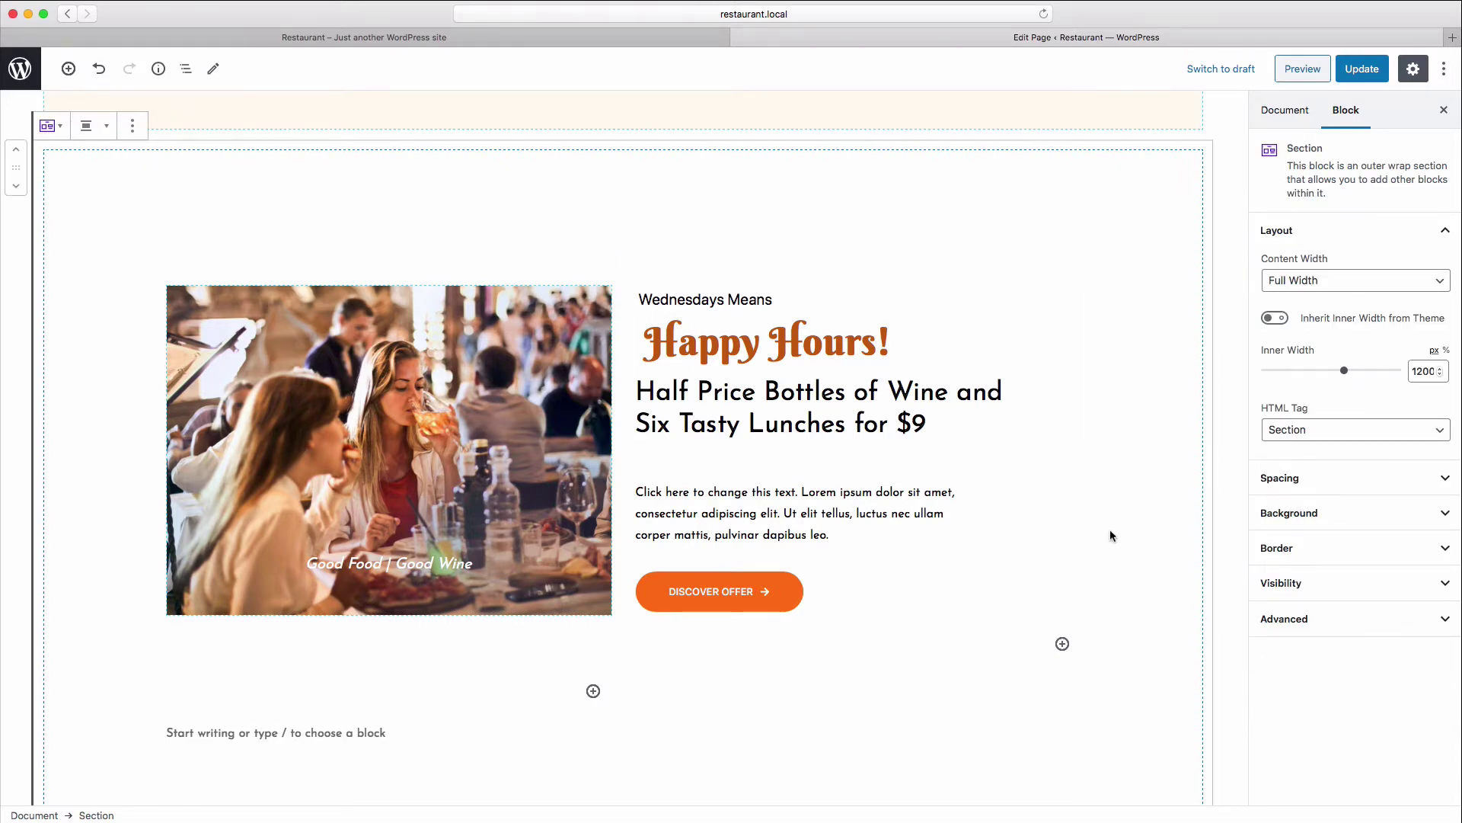
{"action": "left_click", "coordinate": [1330, 588]}
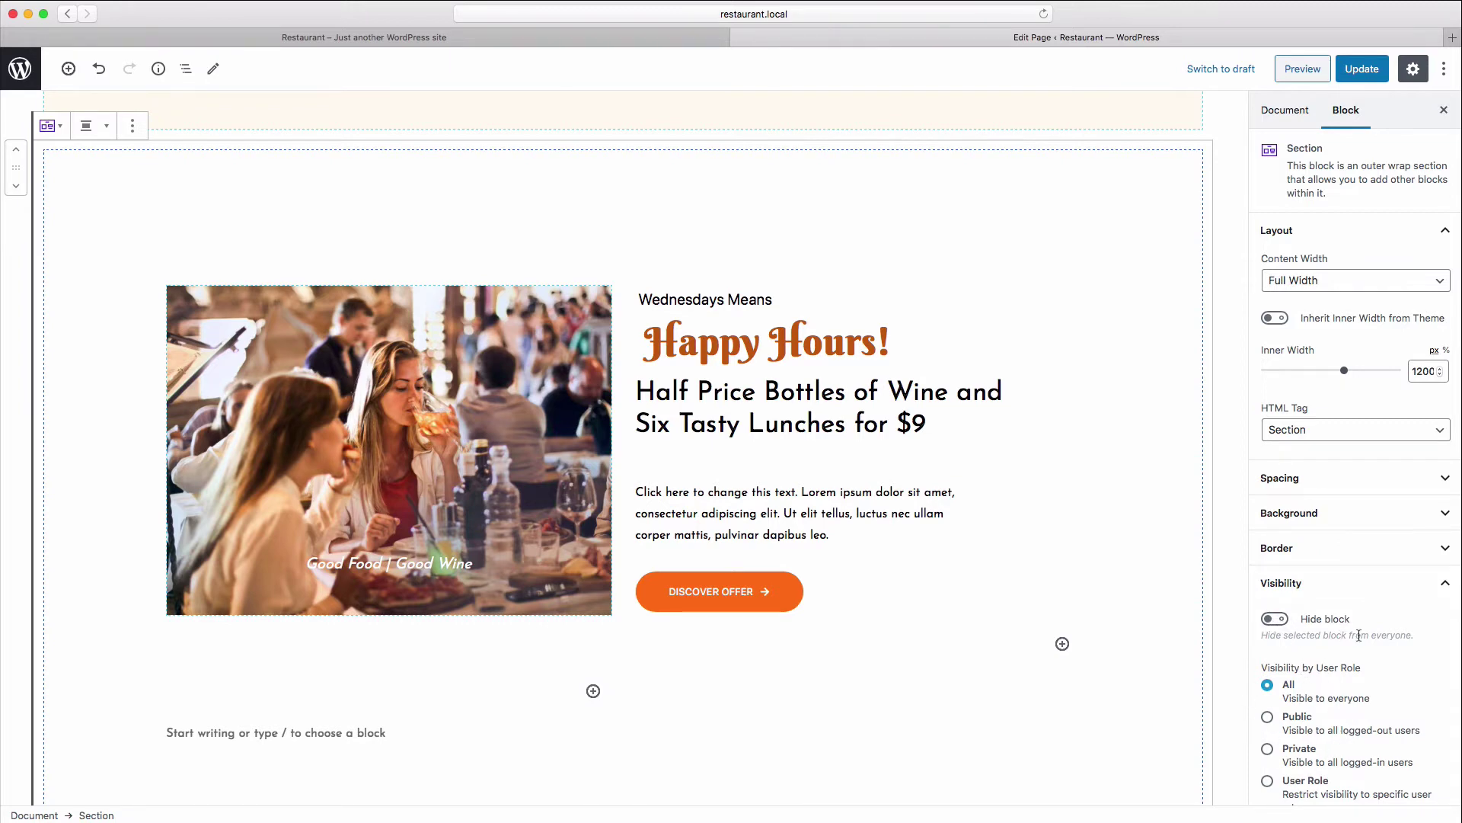
{"action": "left_click", "coordinate": [1277, 621]}
{"action": "left_click", "coordinate": [1362, 68]}
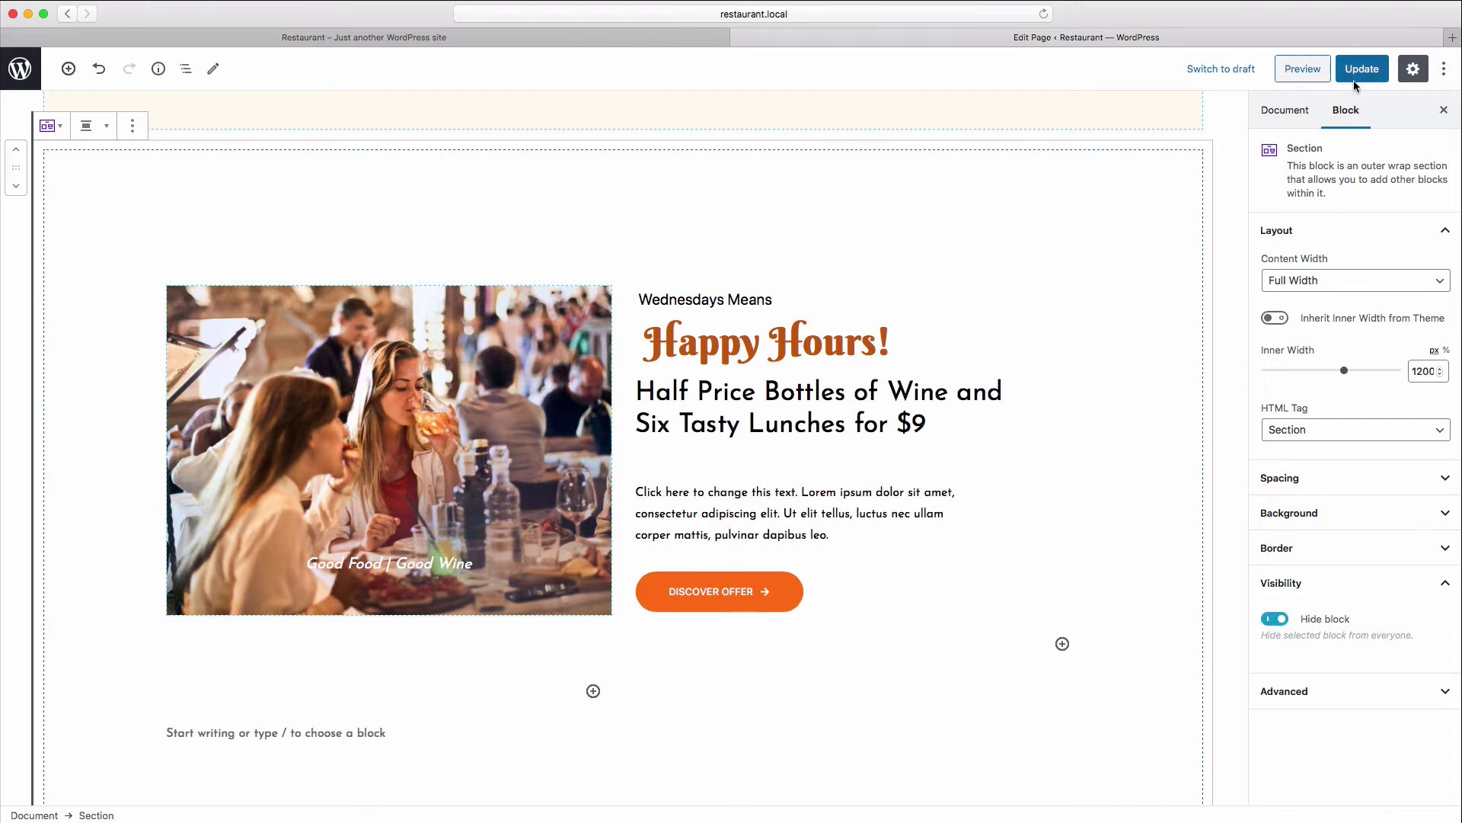
Reload the live restaurant home page to check the Happy Hours area.
{"action": "left_click", "coordinate": [610, 34]}
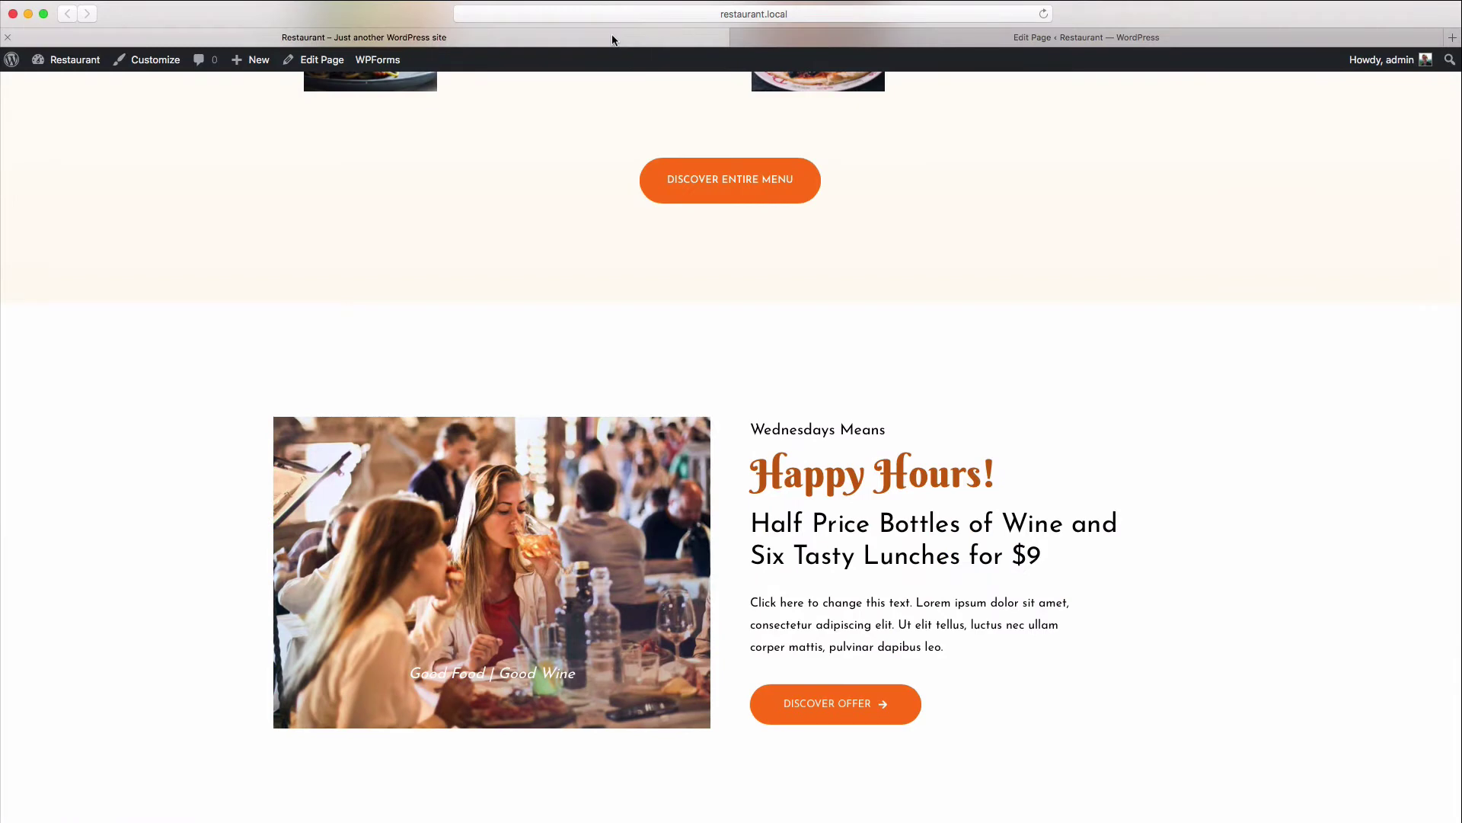
{"action": "left_click", "coordinate": [1044, 14]}
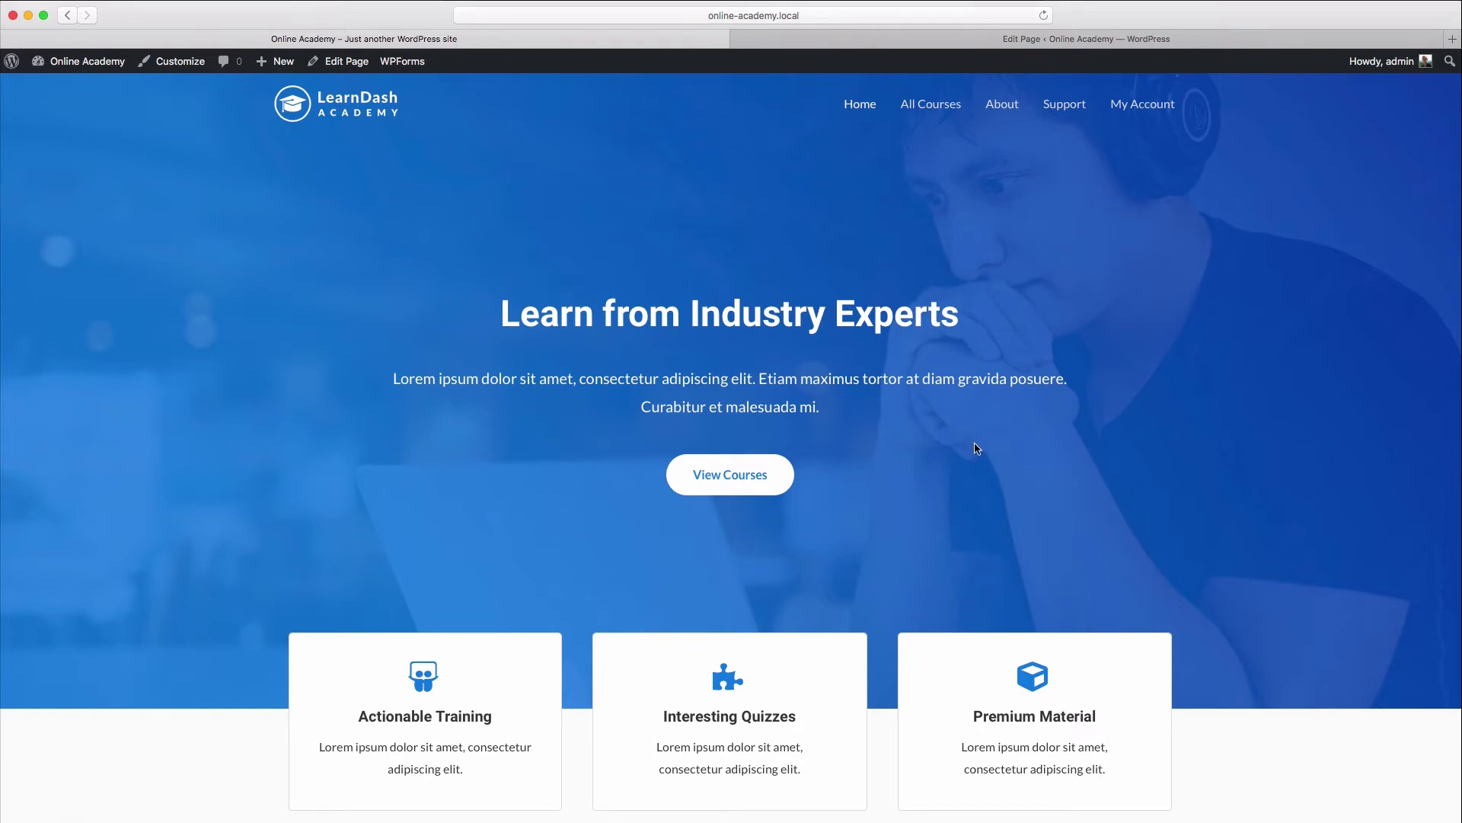
Open the online academy site's Support page and view its Premium Support section and question form.
{"action": "scroll", "coordinate": [977, 448], "scroll_direction": "down", "scroll_amount": 4}
{"action": "scroll", "coordinate": [977, 448], "scroll_direction": "up", "scroll_amount": 4}
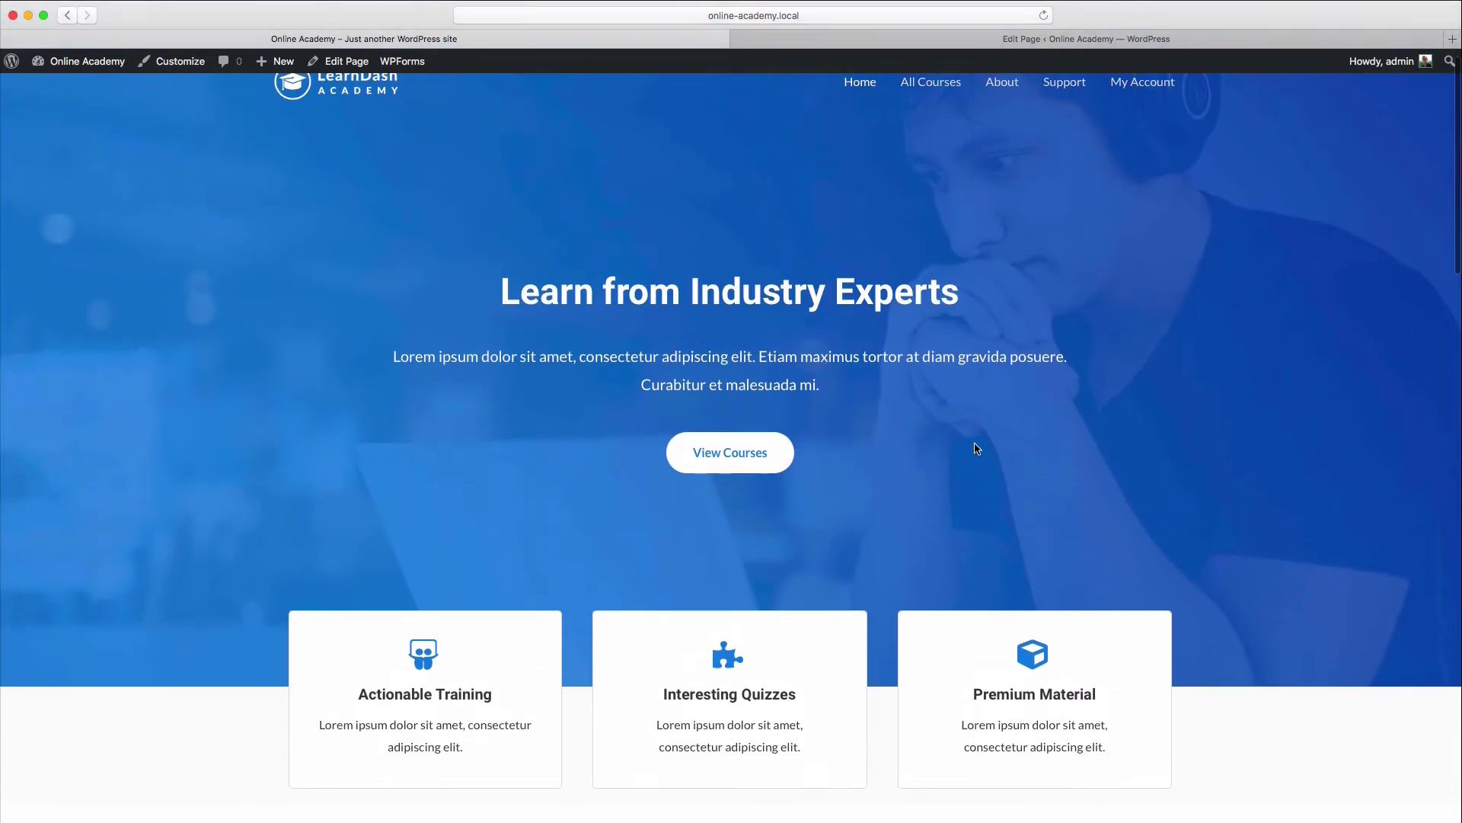
{"action": "scroll", "coordinate": [978, 448], "scroll_direction": "up", "scroll_amount": 1}
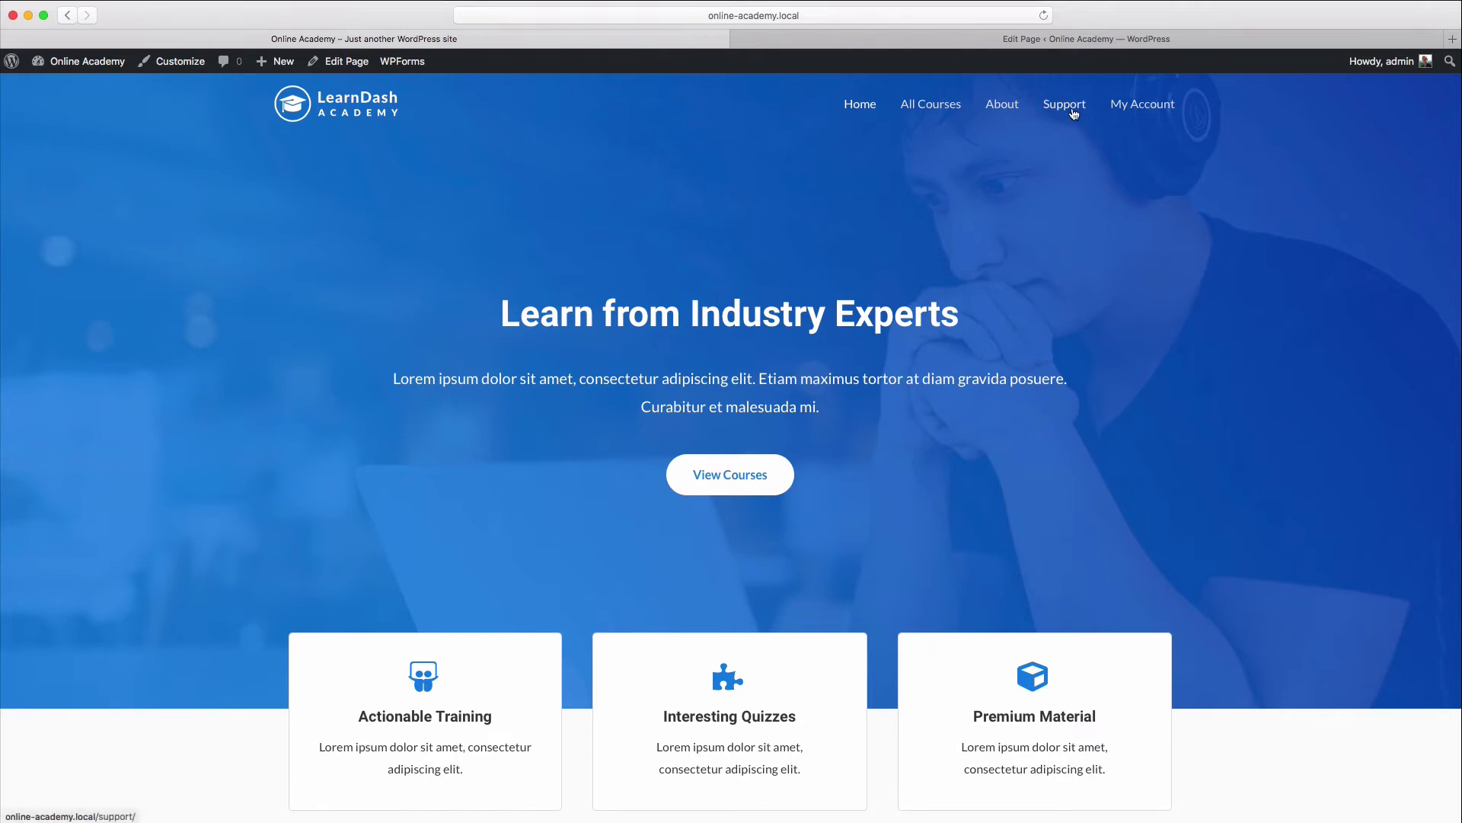
{"action": "left_click", "coordinate": [1074, 113]}
{"action": "scroll", "coordinate": [1181, 452], "scroll_direction": "down", "scroll_amount": 5}
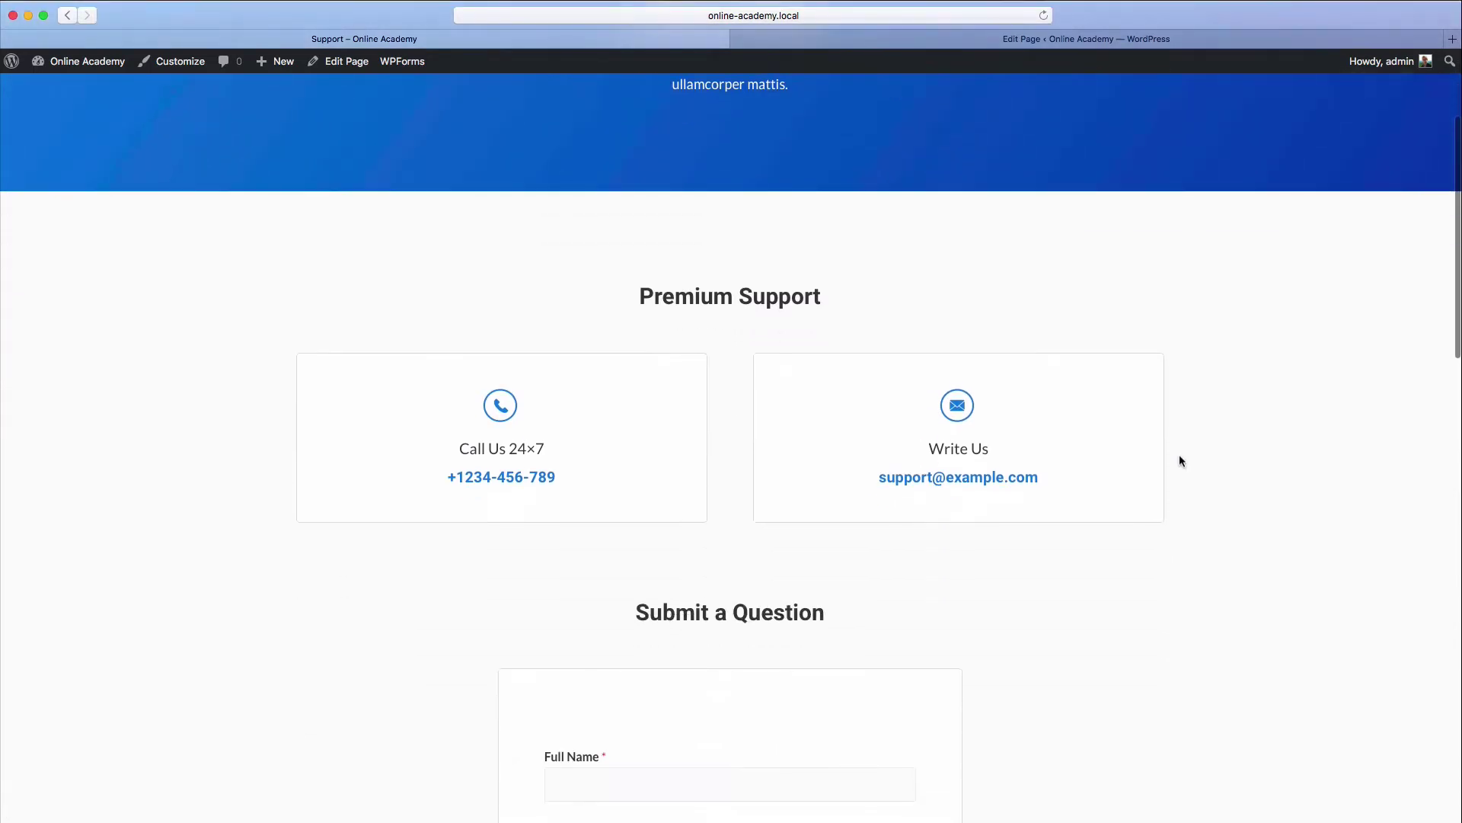
Examine the live Support page's Premium Support boxes, Submit a Question form and Frequently Asked Questions section.
{"action": "scroll", "coordinate": [1179, 459], "scroll_direction": "up", "scroll_amount": 1}
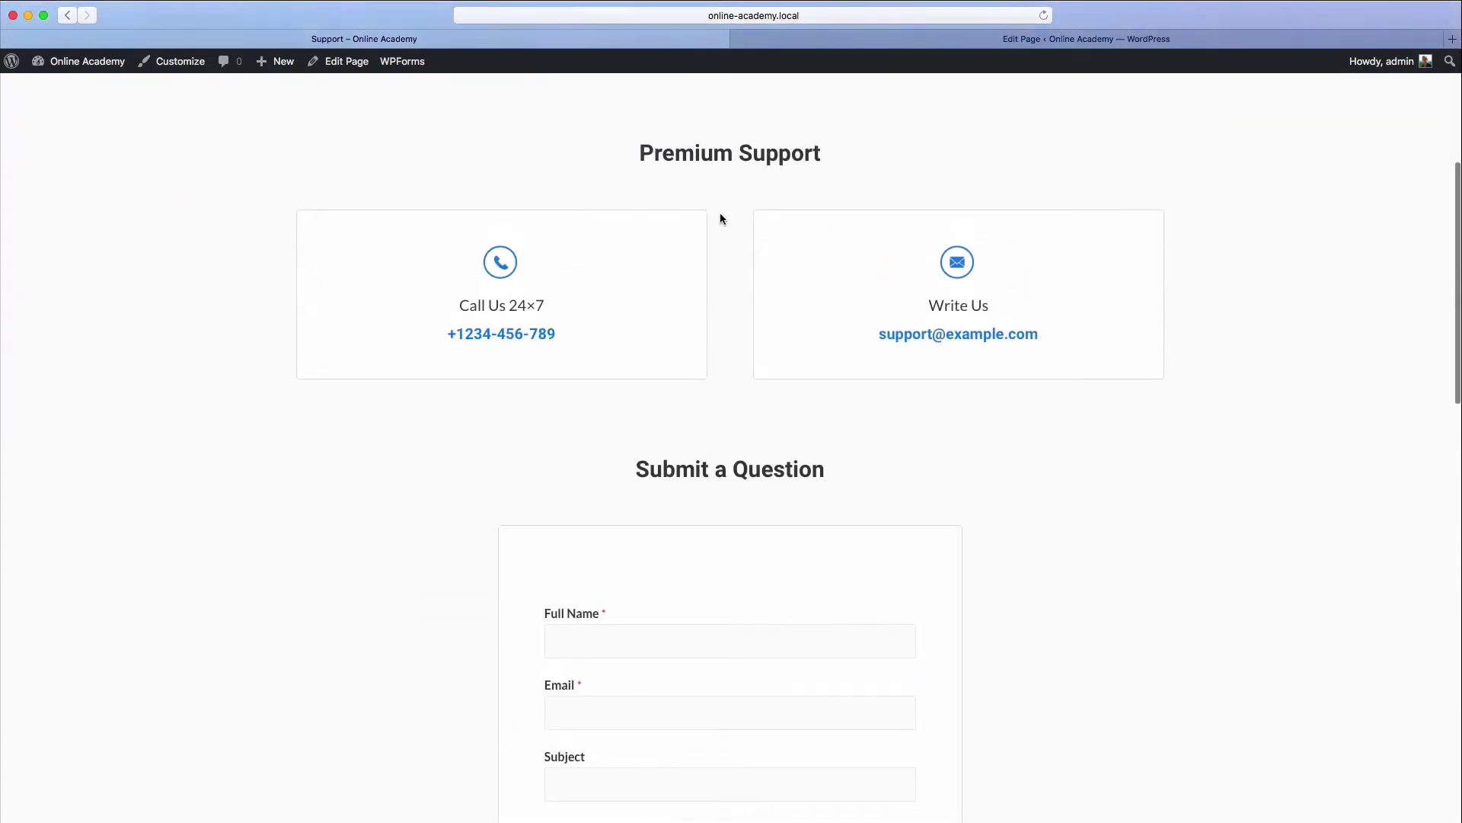
{"action": "scroll", "coordinate": [721, 215], "scroll_direction": "up", "scroll_amount": 3}
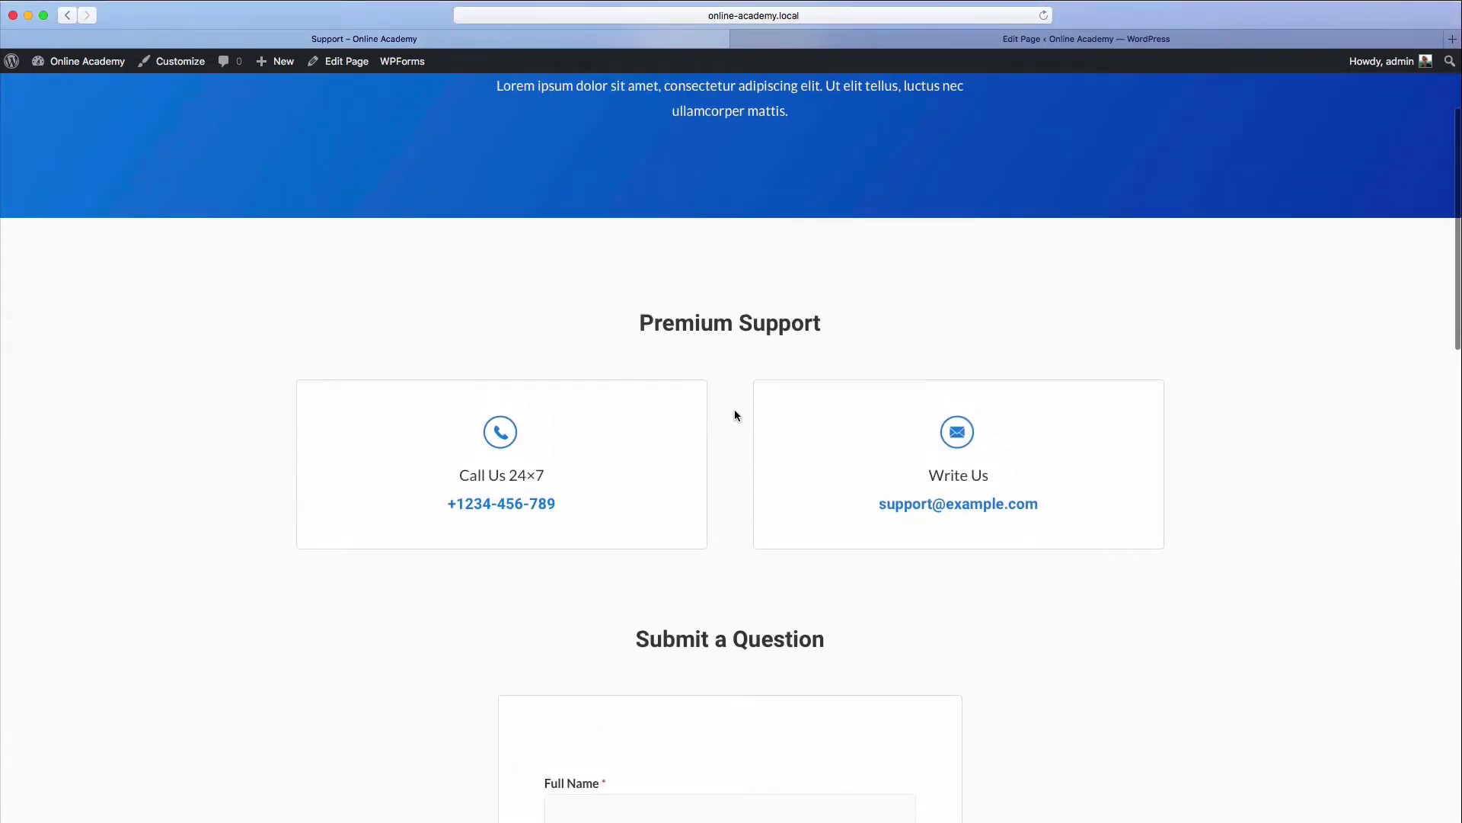
{"action": "scroll", "coordinate": [736, 414], "scroll_direction": "down", "scroll_amount": 5}
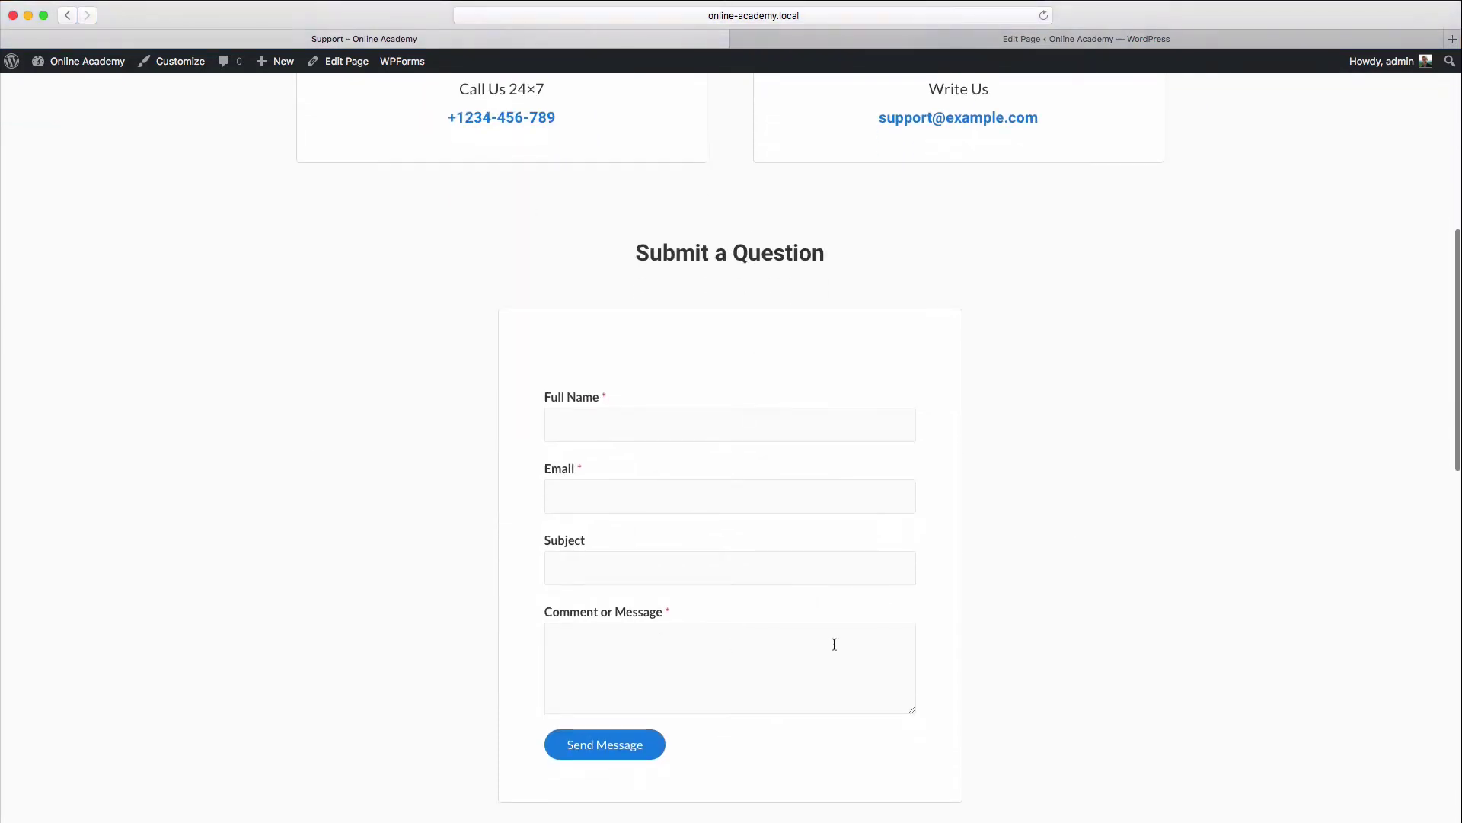
{"action": "scroll", "coordinate": [855, 583], "scroll_direction": "down", "scroll_amount": 8}
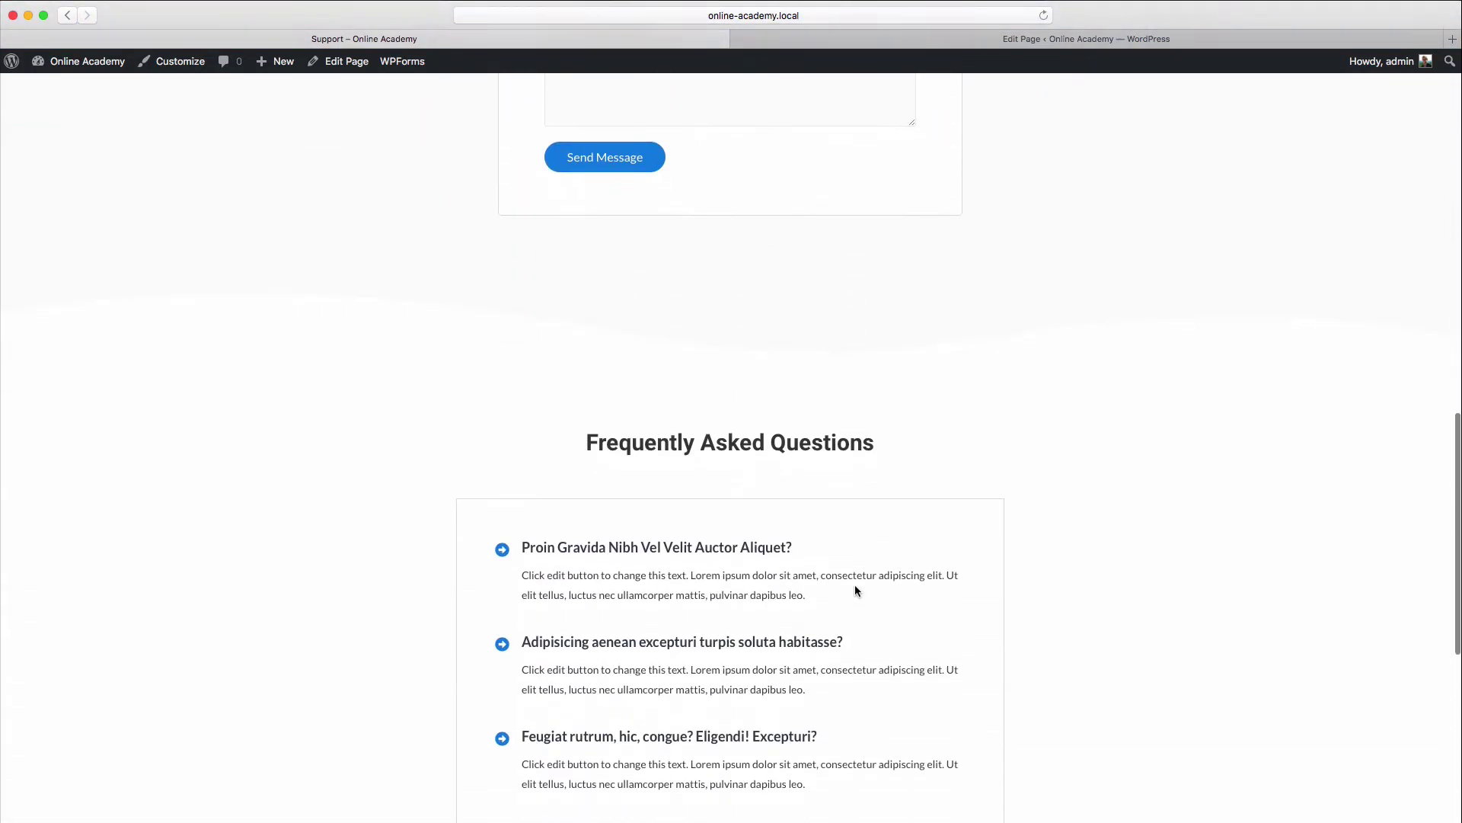
{"action": "scroll", "coordinate": [798, 593], "scroll_direction": "down", "scroll_amount": 3}
{"action": "scroll", "coordinate": [798, 594], "scroll_direction": "up", "scroll_amount": 3}
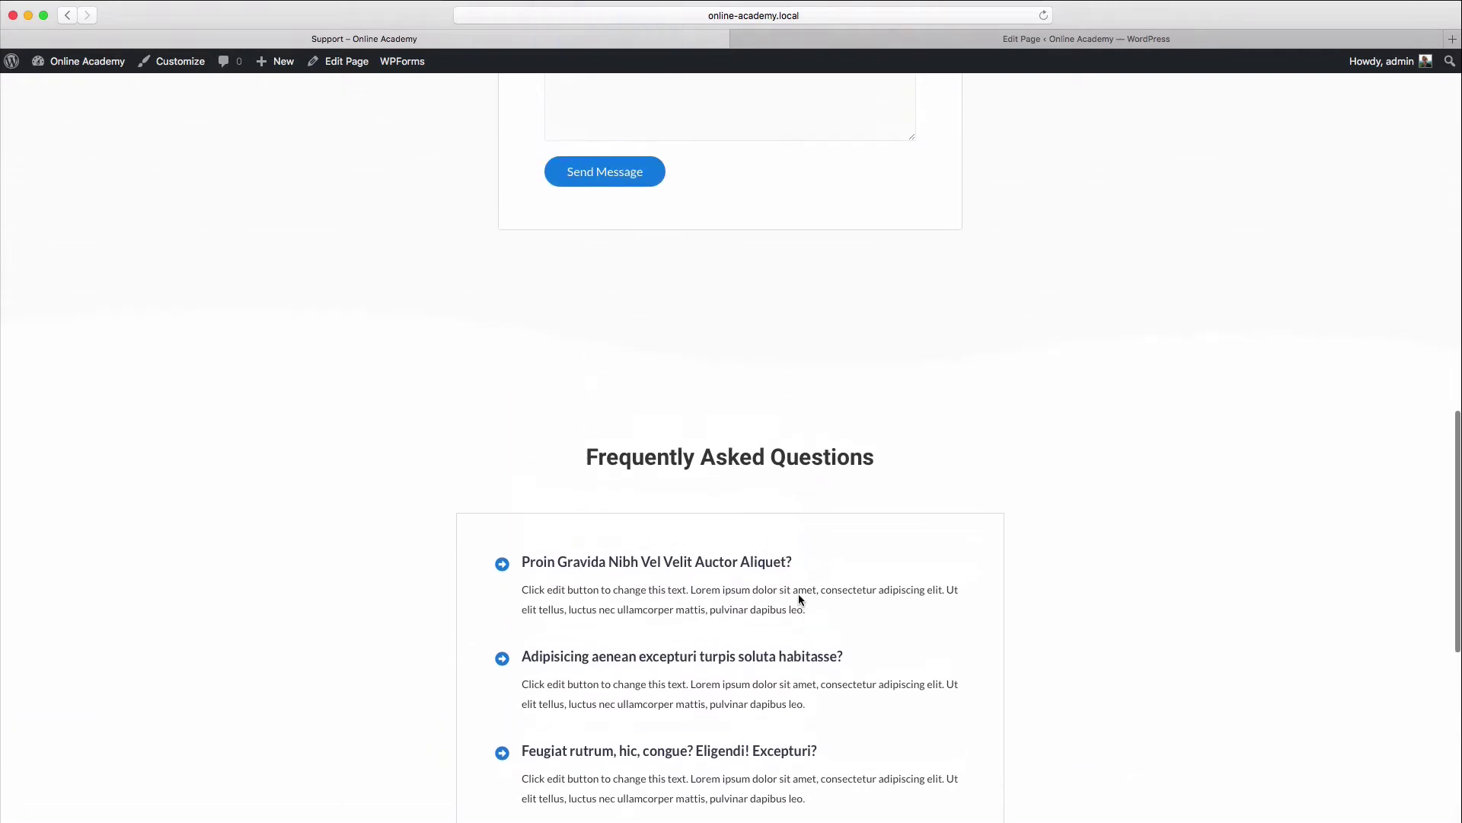
{"action": "scroll", "coordinate": [799, 593], "scroll_direction": "up", "scroll_amount": 10}
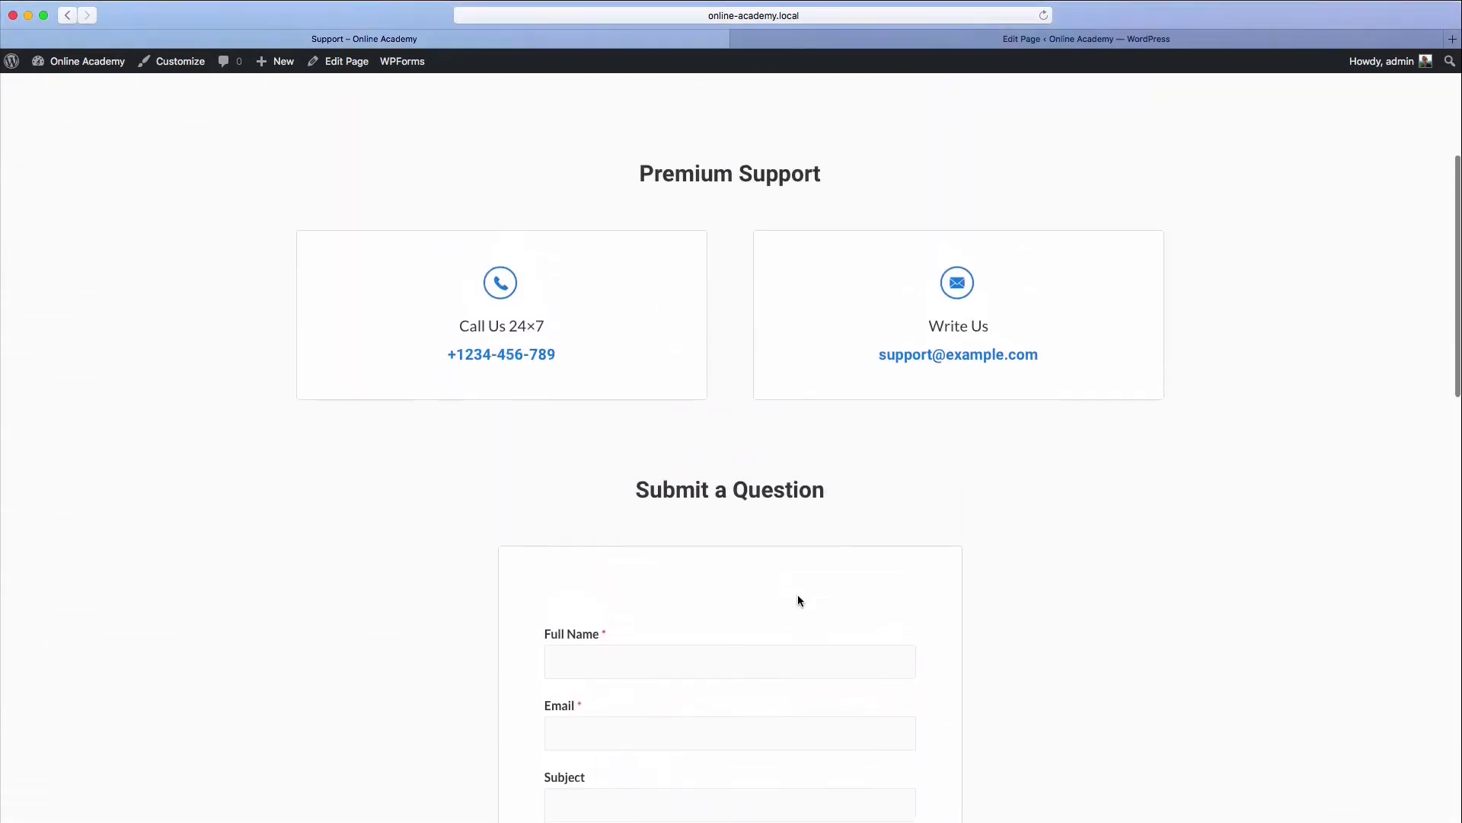
{"action": "scroll", "coordinate": [798, 601], "scroll_direction": "down", "scroll_amount": 1}
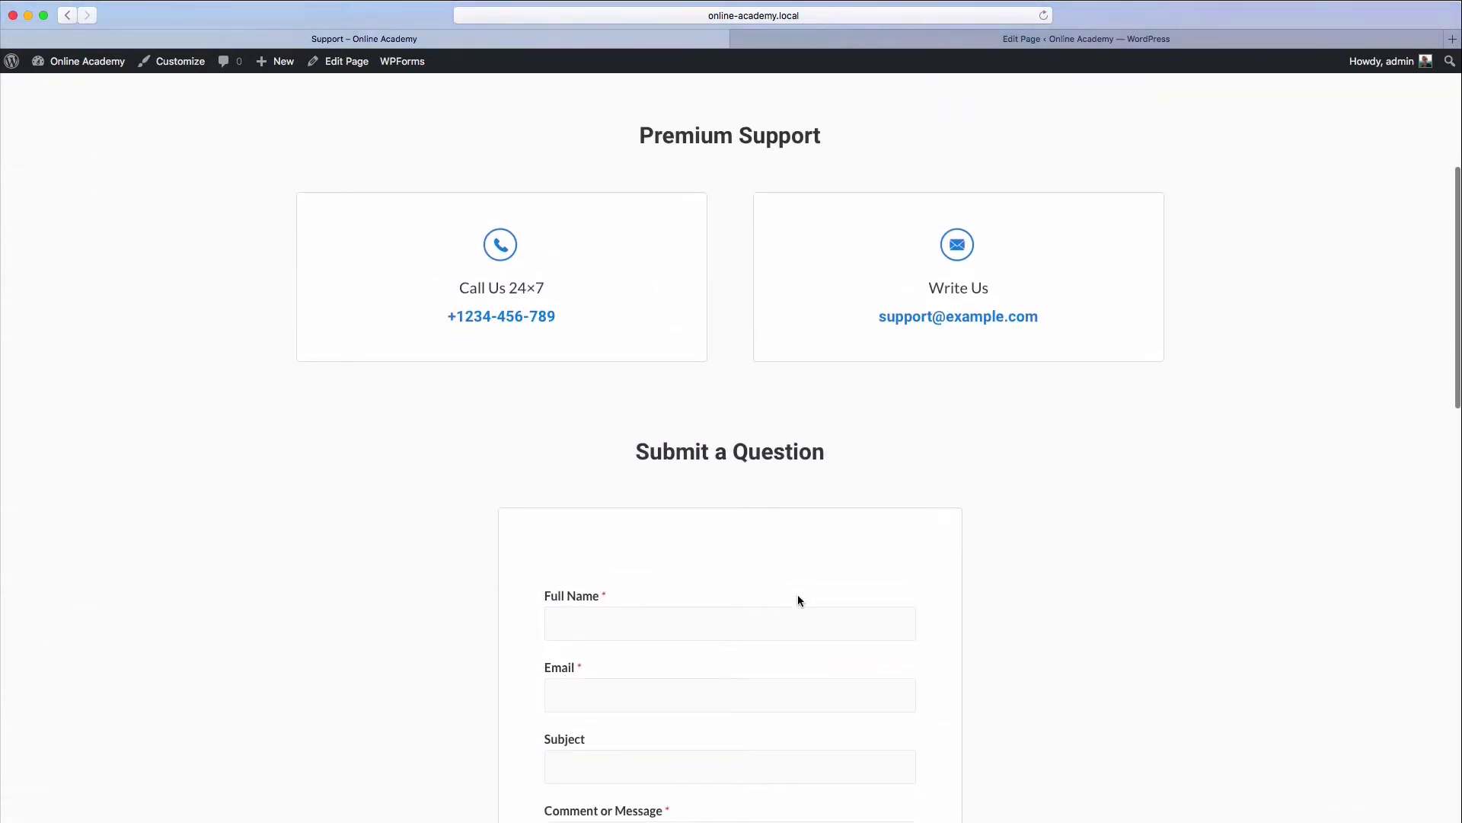
{"action": "scroll", "coordinate": [798, 596], "scroll_direction": "up", "scroll_amount": 1}
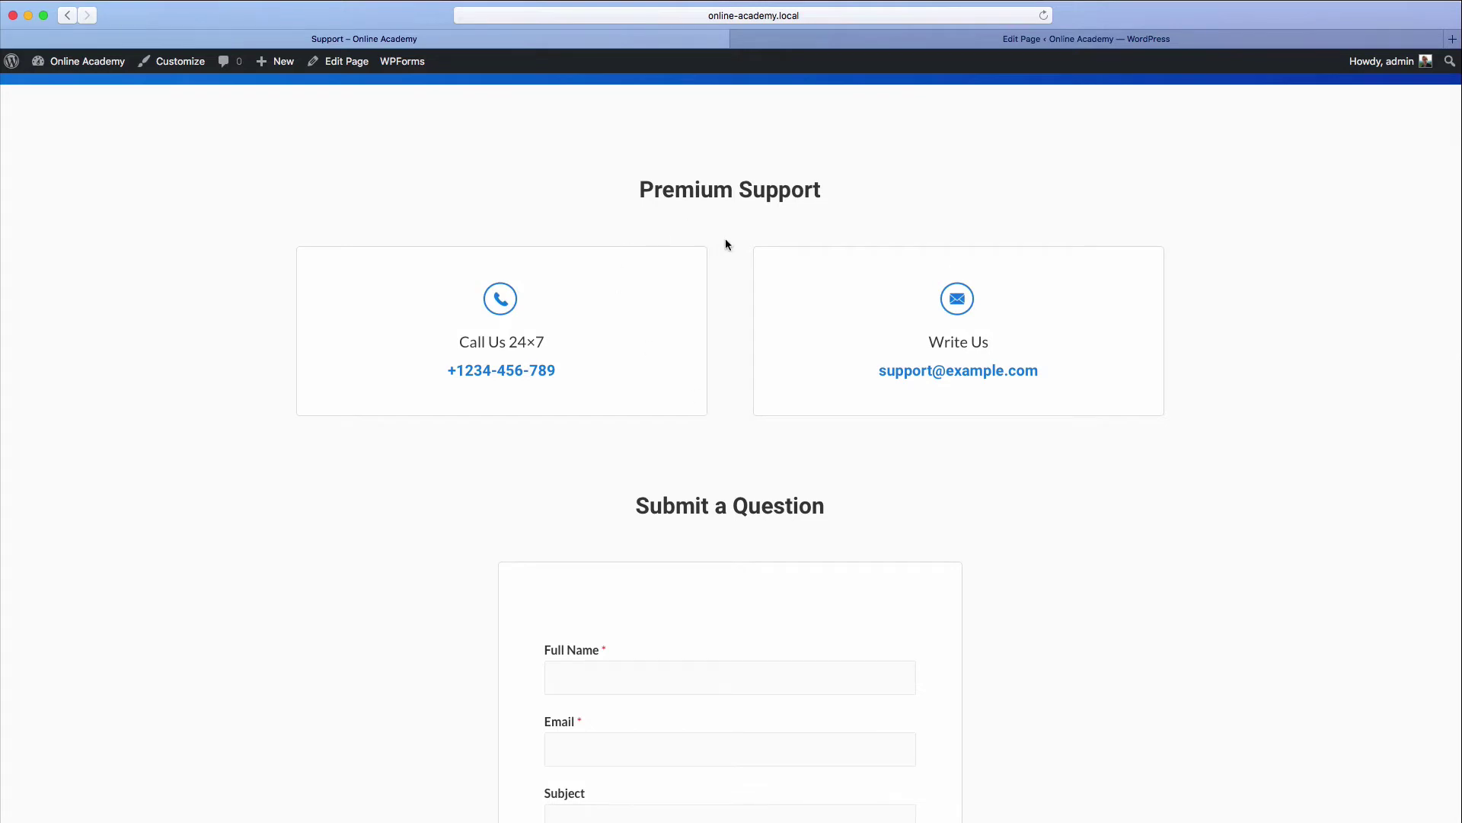
{"action": "scroll", "coordinate": [726, 242], "scroll_direction": "down", "scroll_amount": 5}
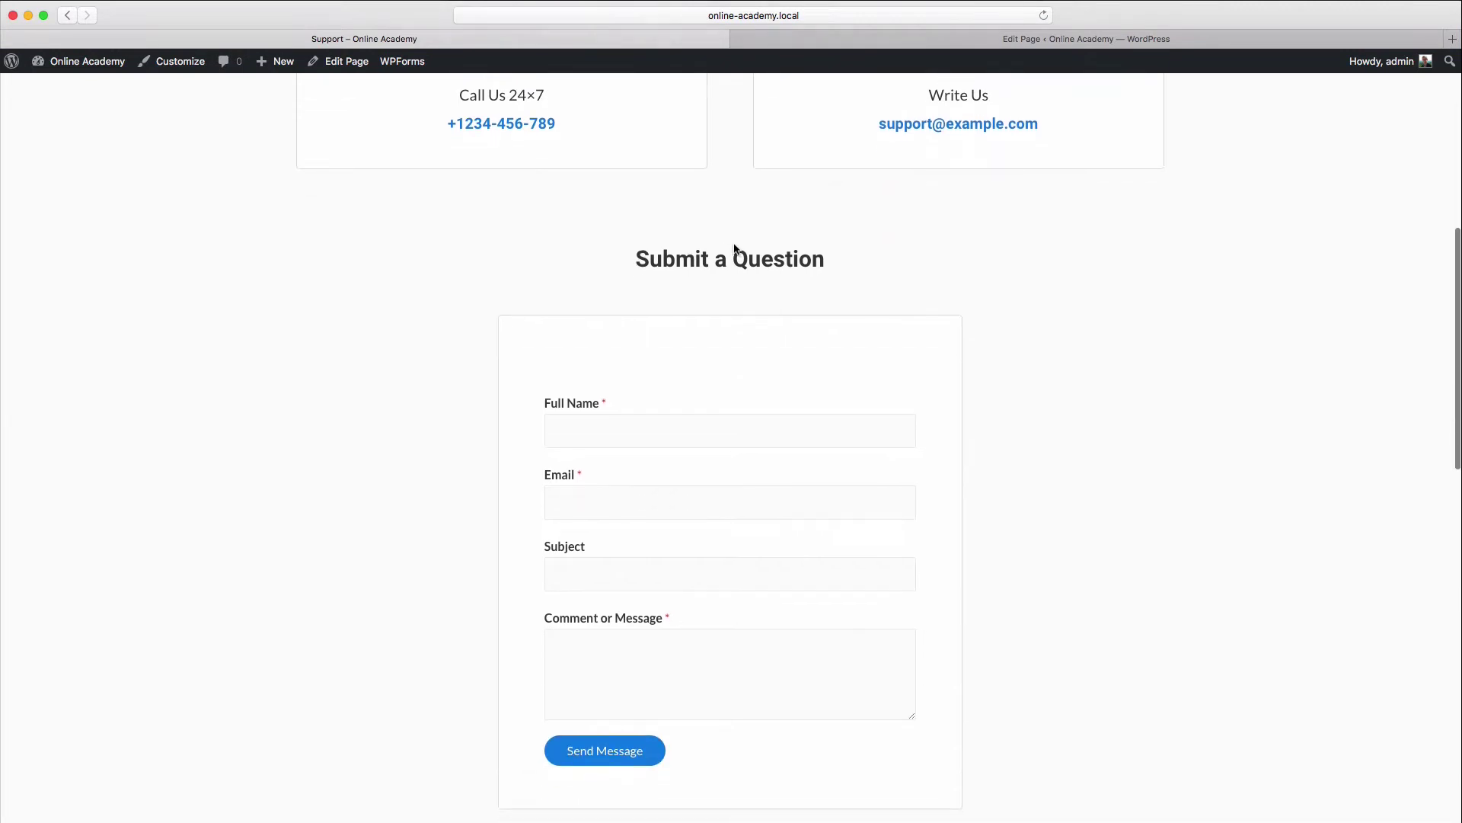
{"action": "scroll", "coordinate": [934, 378], "scroll_direction": "down", "scroll_amount": 2}
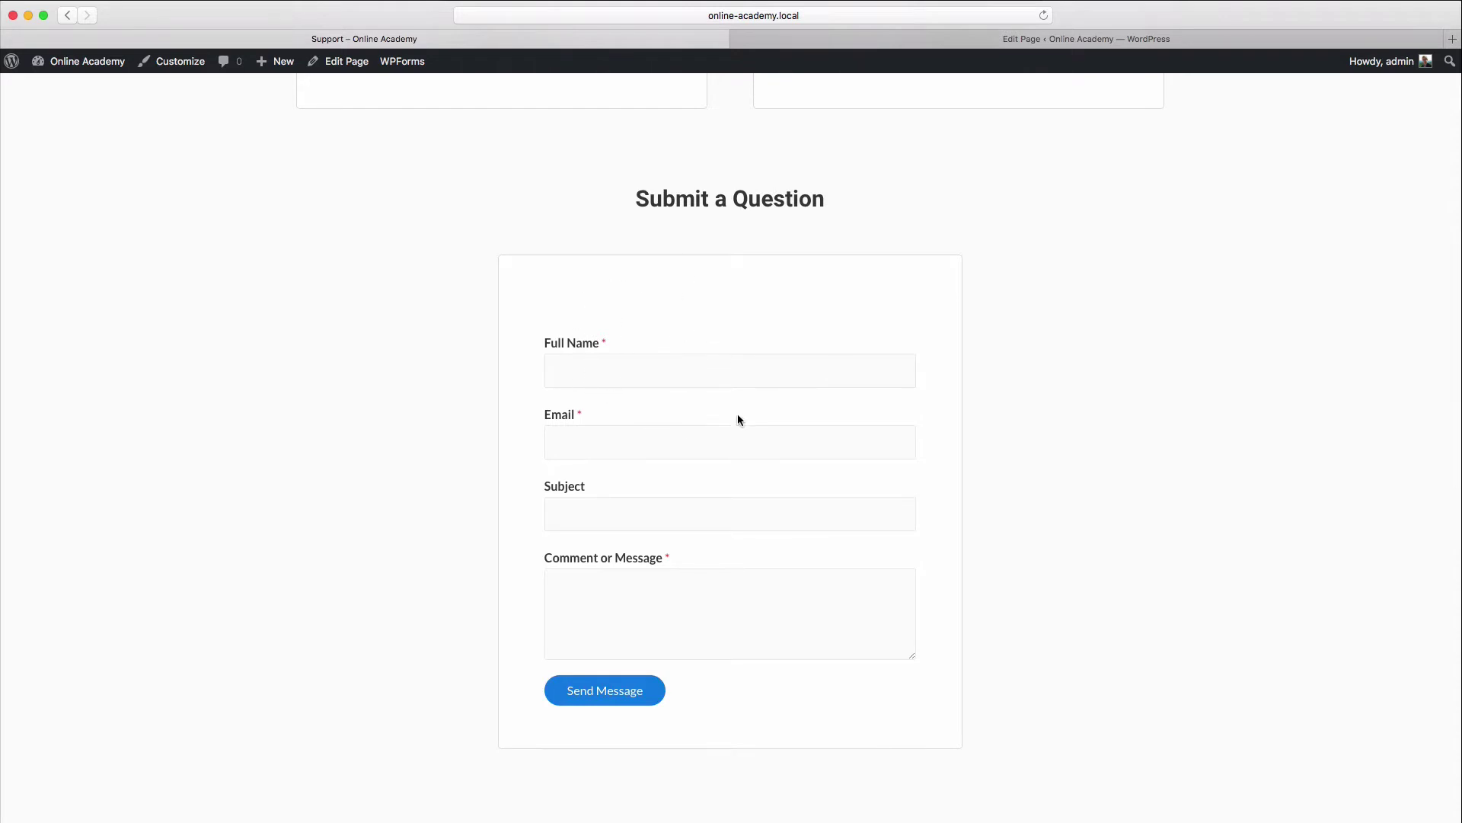
{"action": "scroll", "coordinate": [738, 420], "scroll_direction": "up", "scroll_amount": 5}
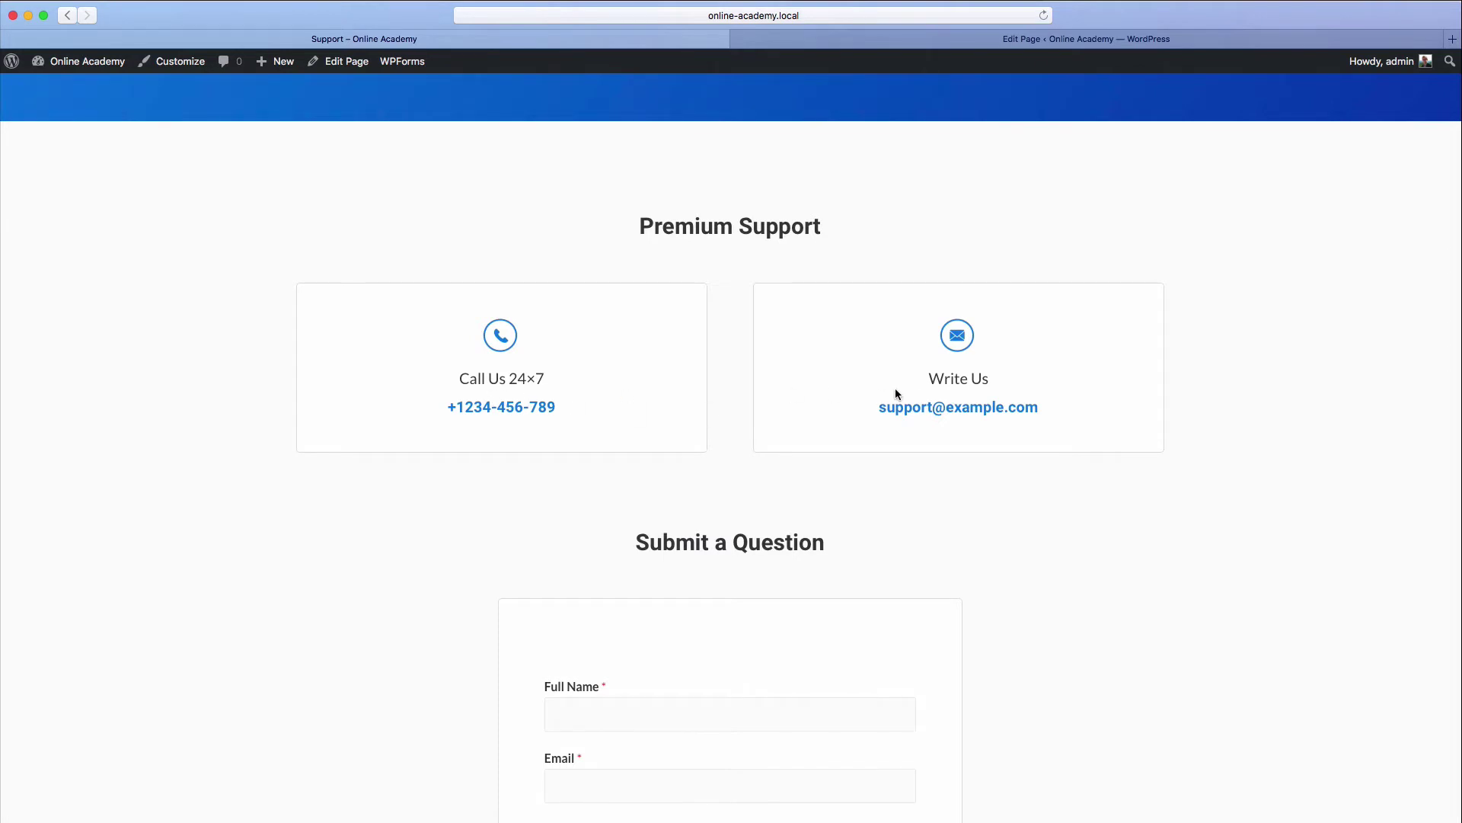
Switch to the Support page's editor and examine the blocks making up the Premium Support and Submit a Question areas.
{"action": "left_click", "coordinate": [1026, 40]}
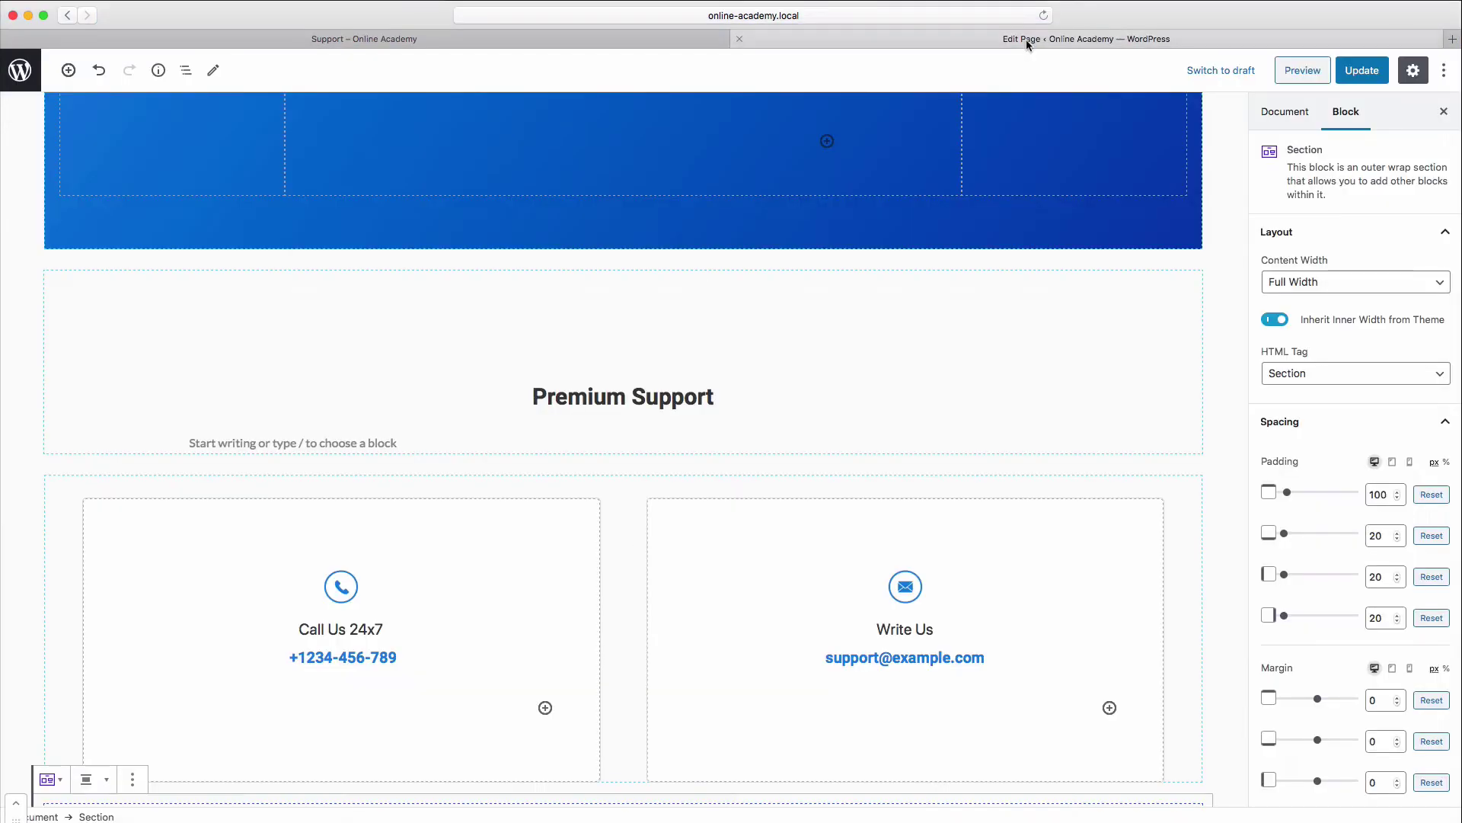
{"action": "scroll", "coordinate": [964, 266], "scroll_direction": "up", "scroll_amount": 1}
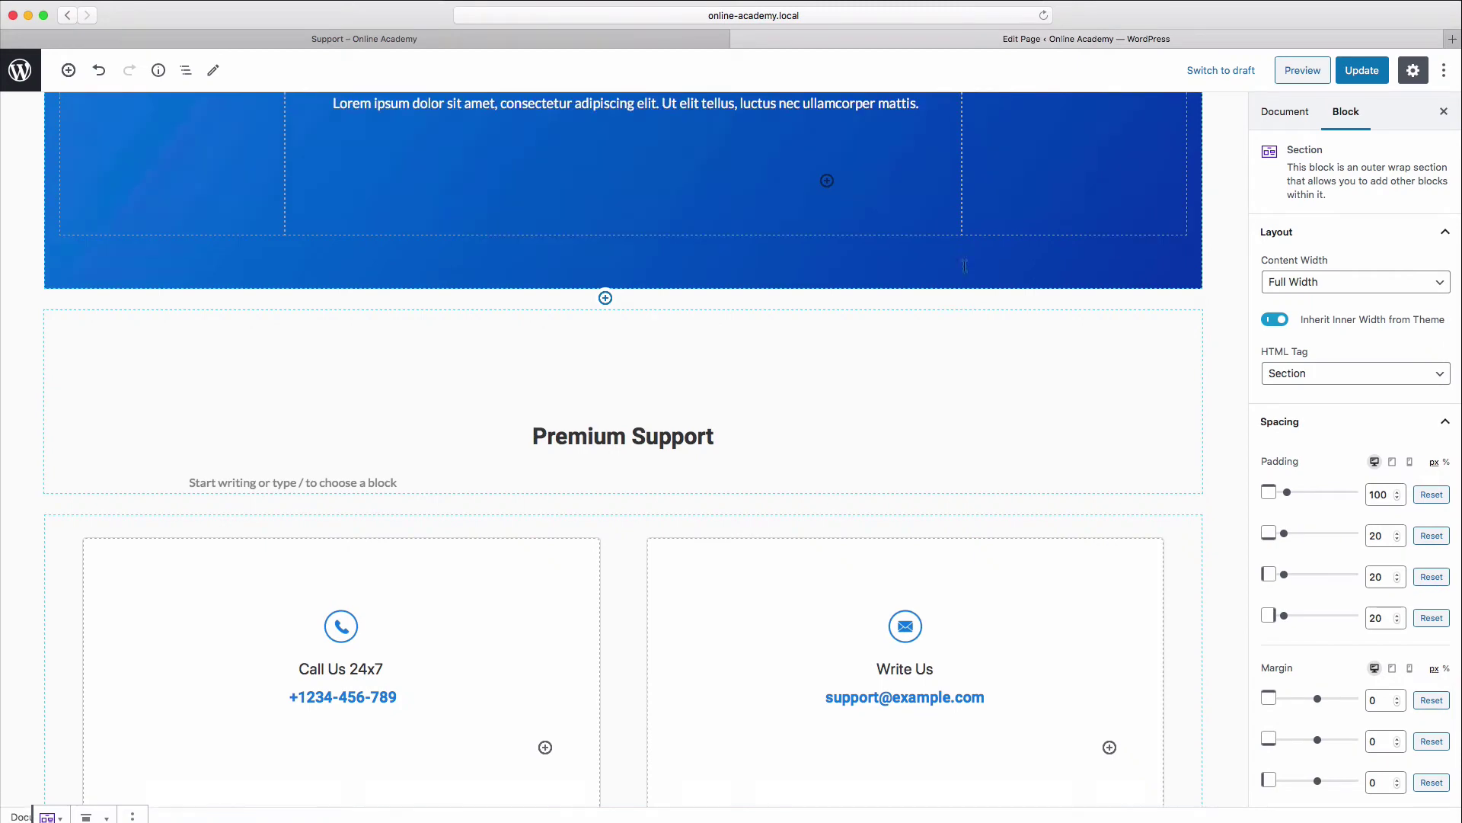
{"action": "scroll", "coordinate": [964, 267], "scroll_direction": "down", "scroll_amount": 2}
{"action": "scroll", "coordinate": [963, 267], "scroll_direction": "down", "scroll_amount": 10}
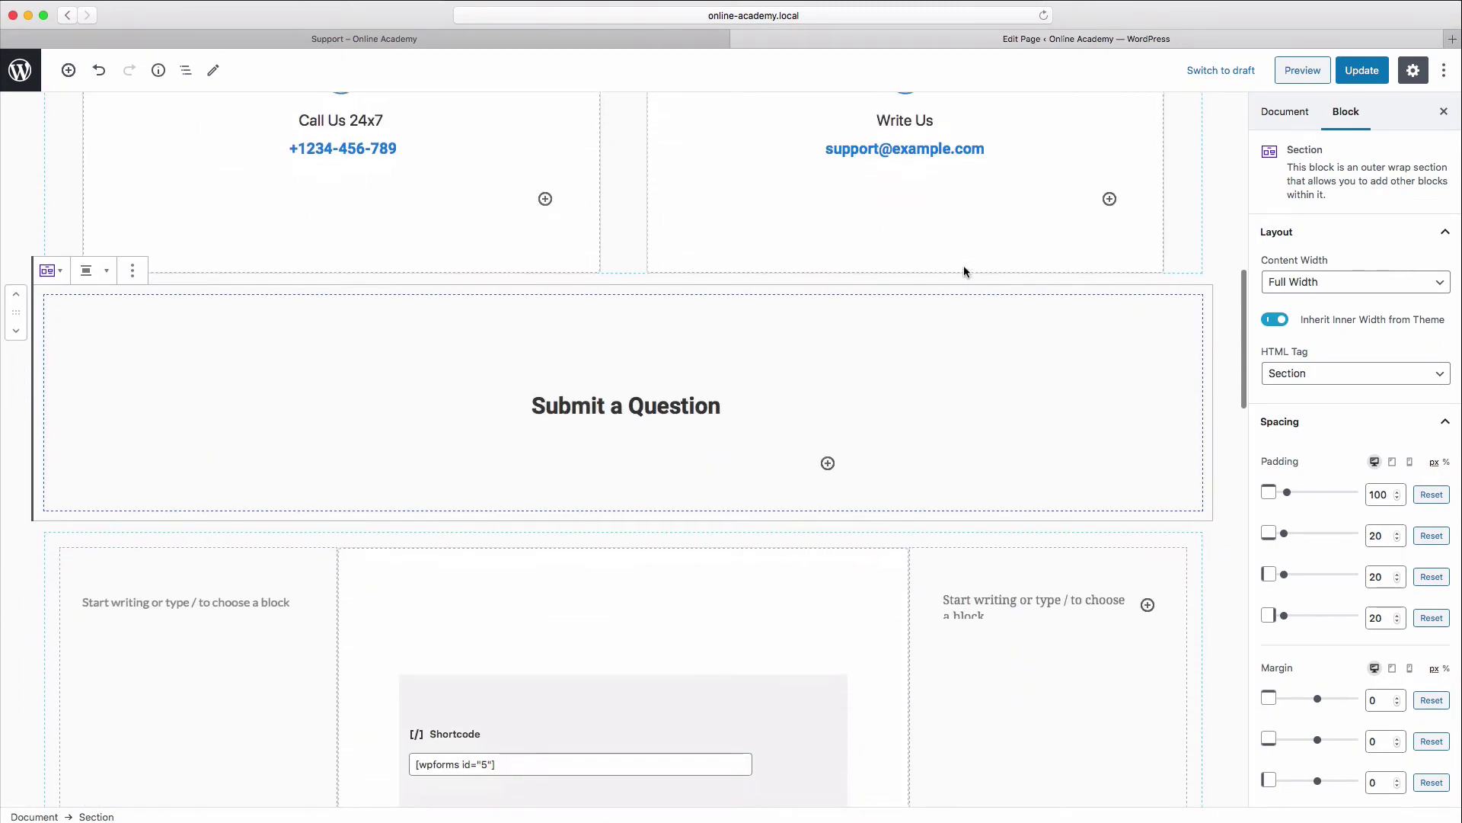
{"action": "scroll", "coordinate": [964, 267], "scroll_direction": "up", "scroll_amount": 6}
{"action": "scroll", "coordinate": [964, 272], "scroll_direction": "up", "scroll_amount": 3}
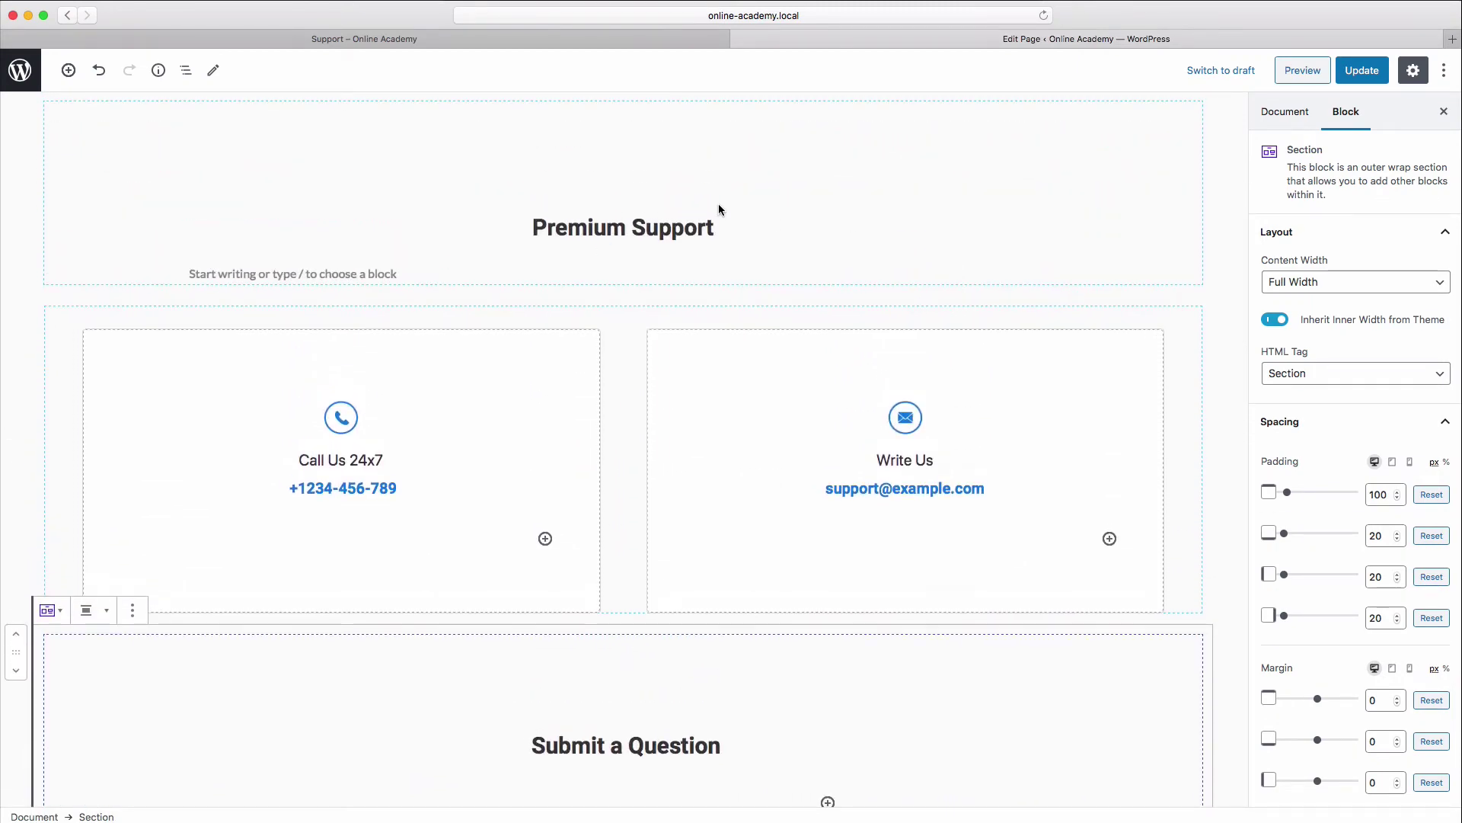
{"action": "scroll", "coordinate": [933, 495], "scroll_direction": "down", "scroll_amount": 4}
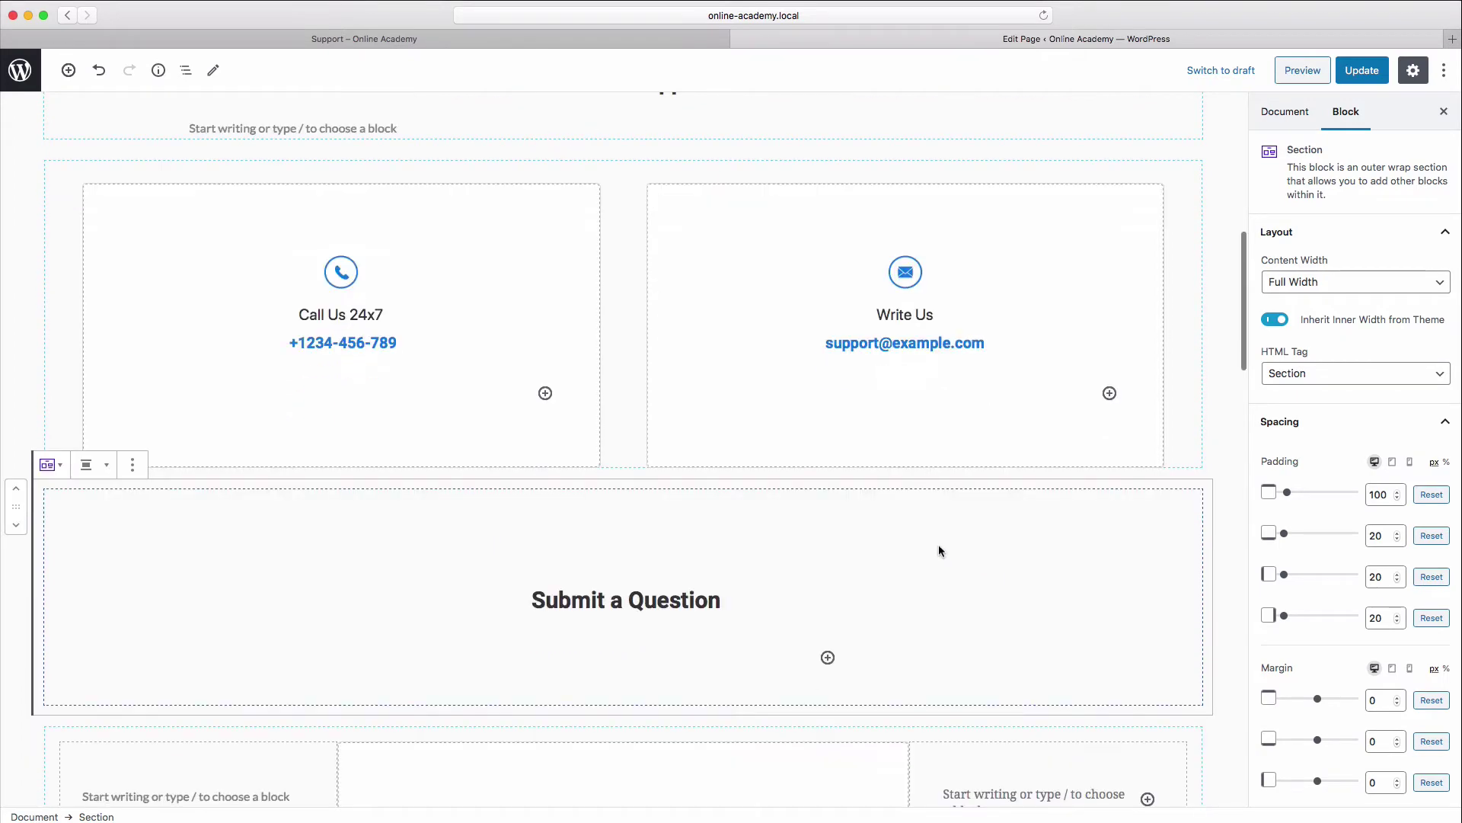
{"action": "scroll", "coordinate": [945, 590], "scroll_direction": "down", "scroll_amount": 5}
{"action": "scroll", "coordinate": [857, 623], "scroll_direction": "up", "scroll_amount": 2}
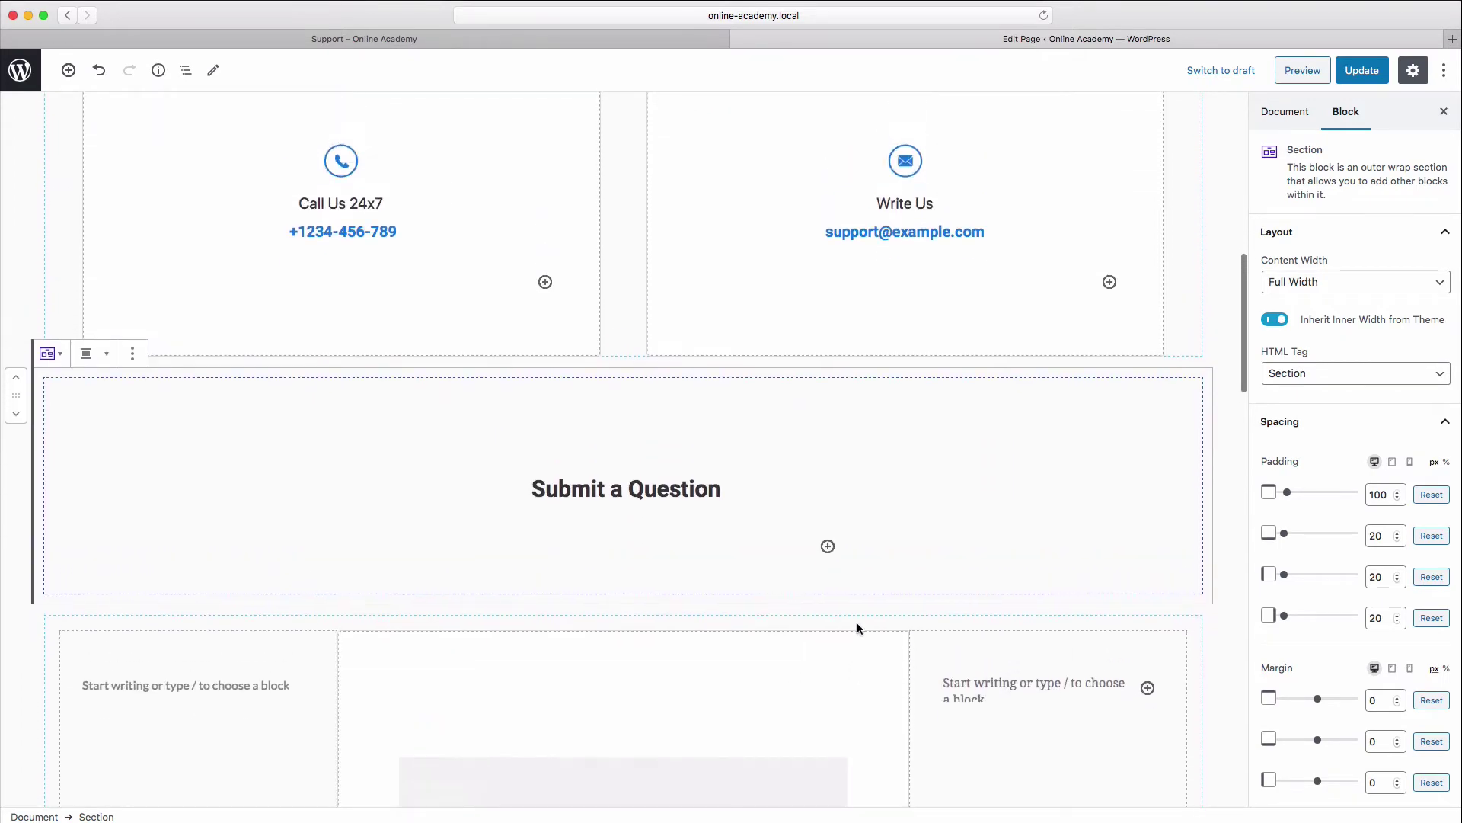
{"action": "scroll", "coordinate": [860, 624], "scroll_direction": "down", "scroll_amount": 5}
{"action": "scroll", "coordinate": [861, 622], "scroll_direction": "up", "scroll_amount": 10}
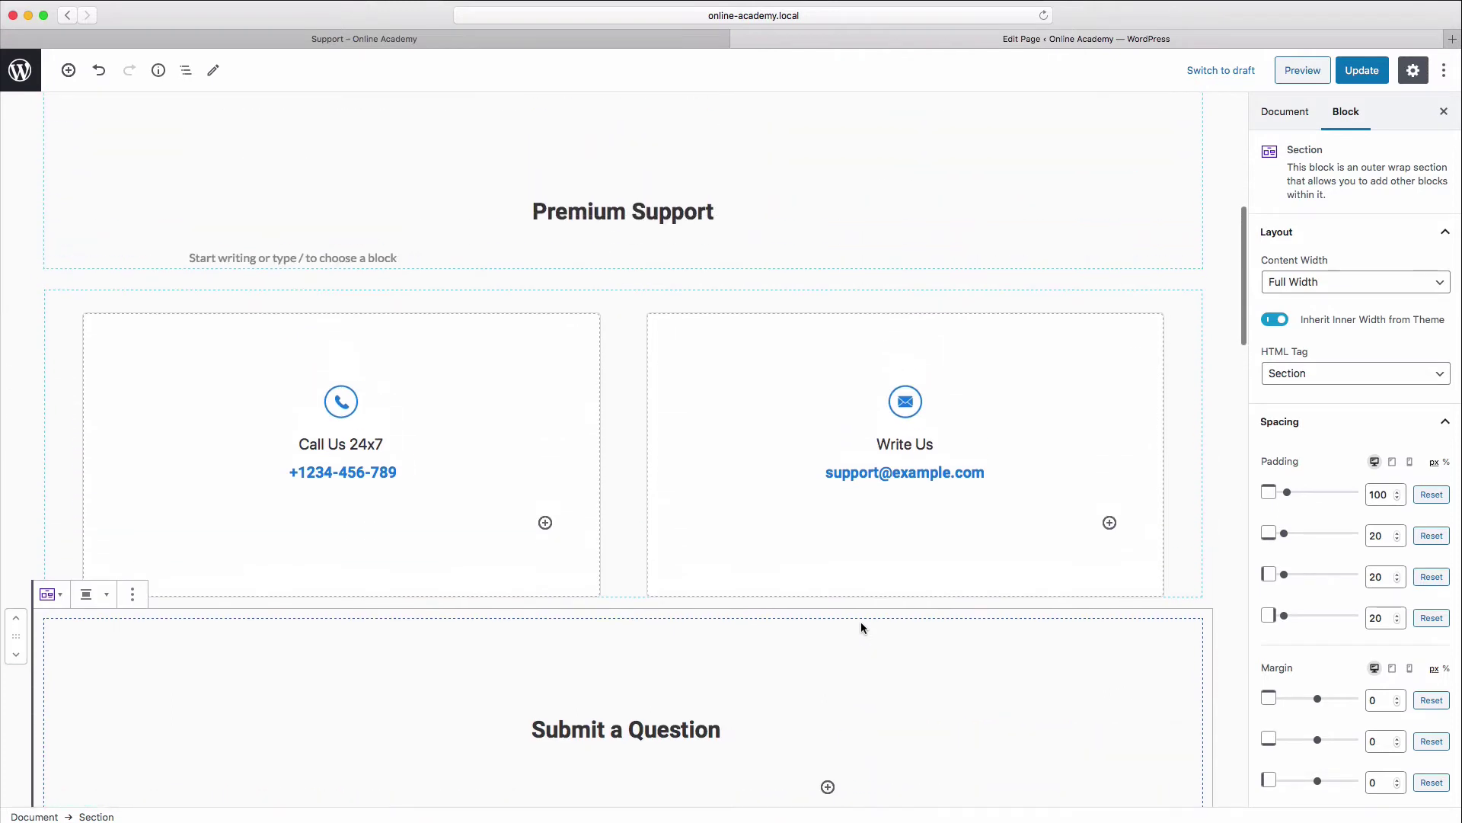
{"action": "left_click", "coordinate": [1230, 157]}
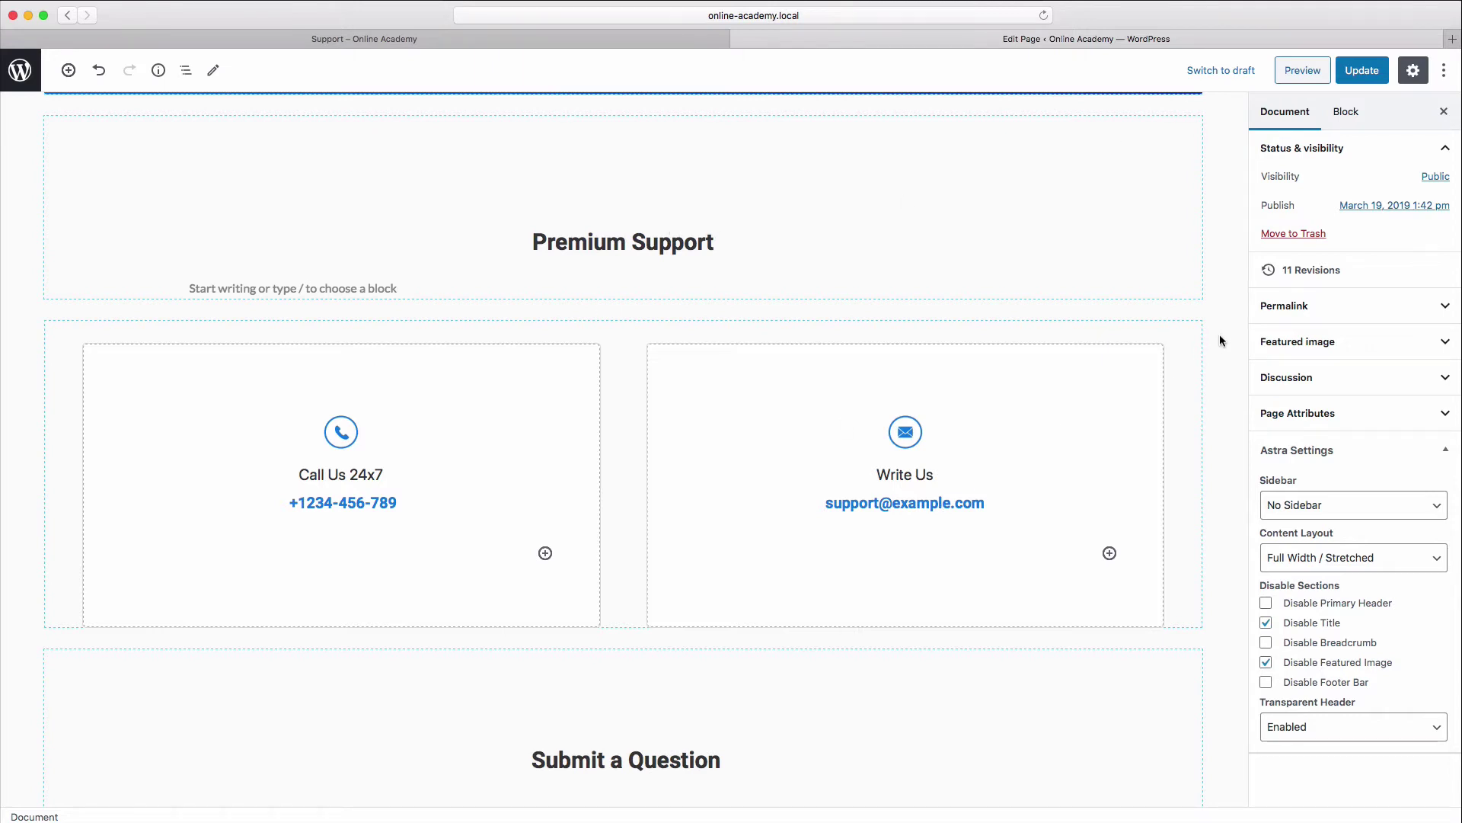
{"action": "scroll", "coordinate": [1219, 333], "scroll_direction": "up", "scroll_amount": 2}
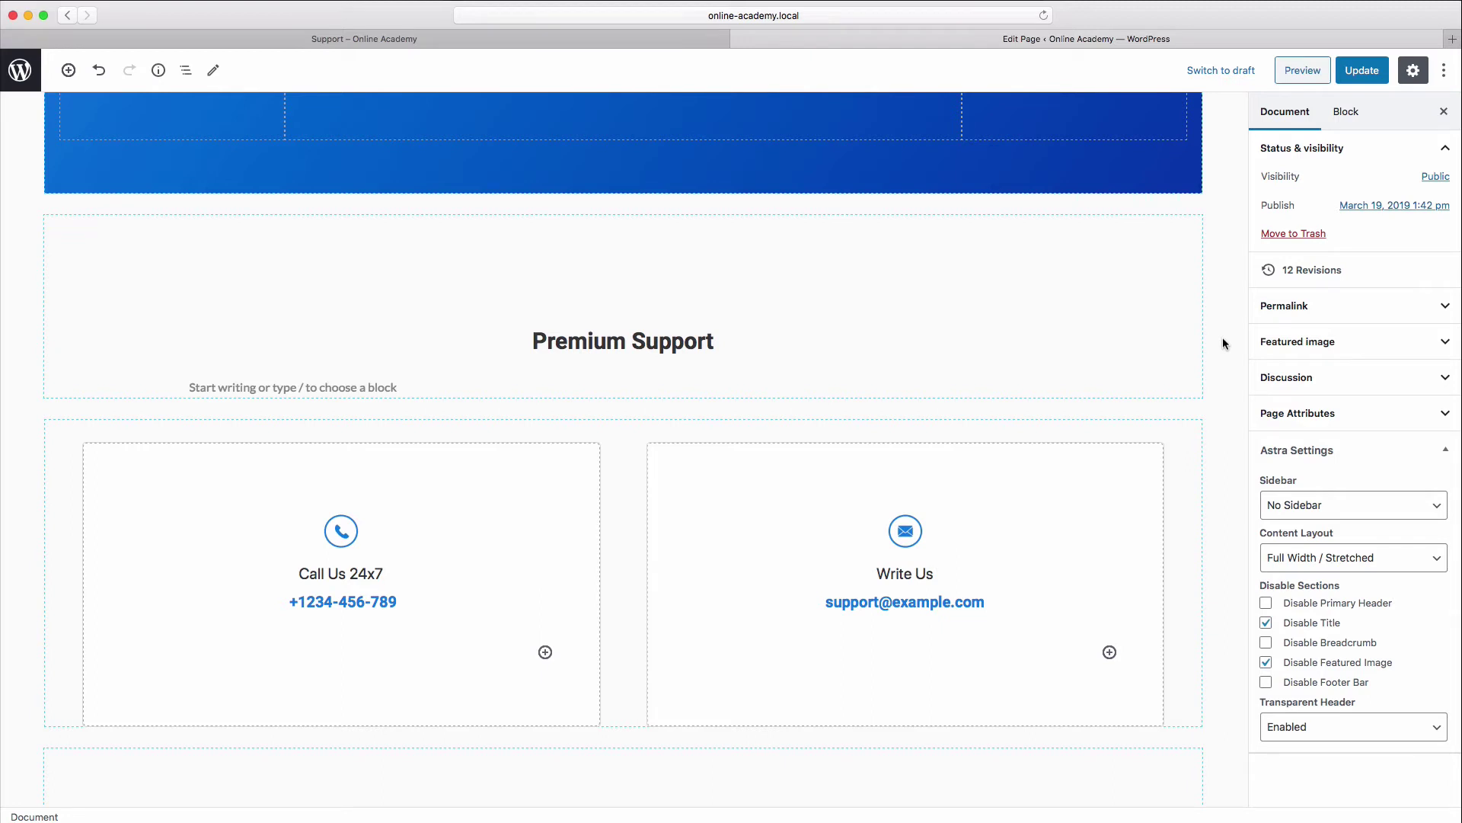
Review the User Role restrictions for the Premium Support heading's Section block, and set its visibility to Private.
{"action": "left_click", "coordinate": [1198, 423]}
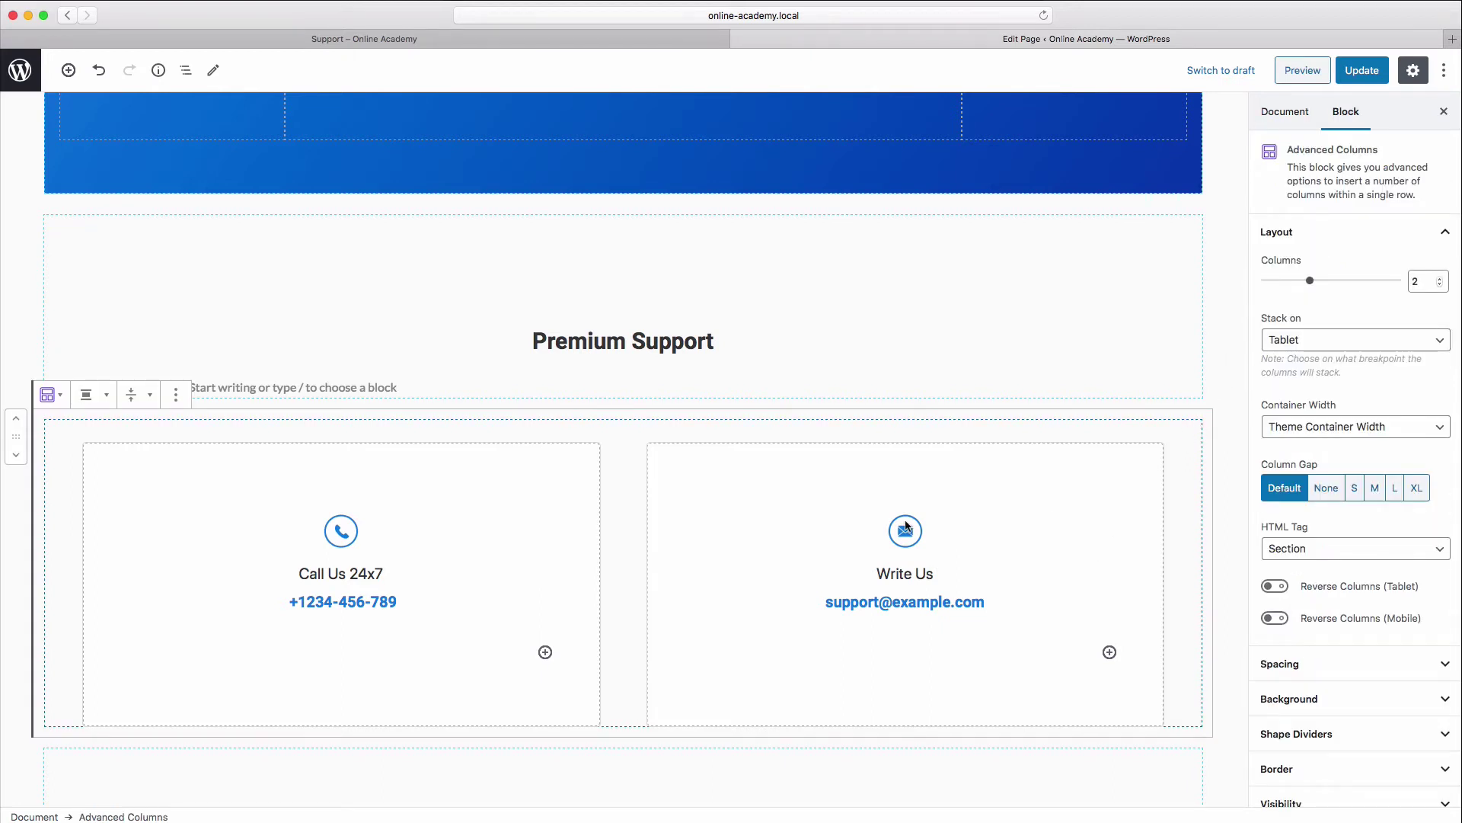
{"action": "left_click", "coordinate": [1199, 360]}
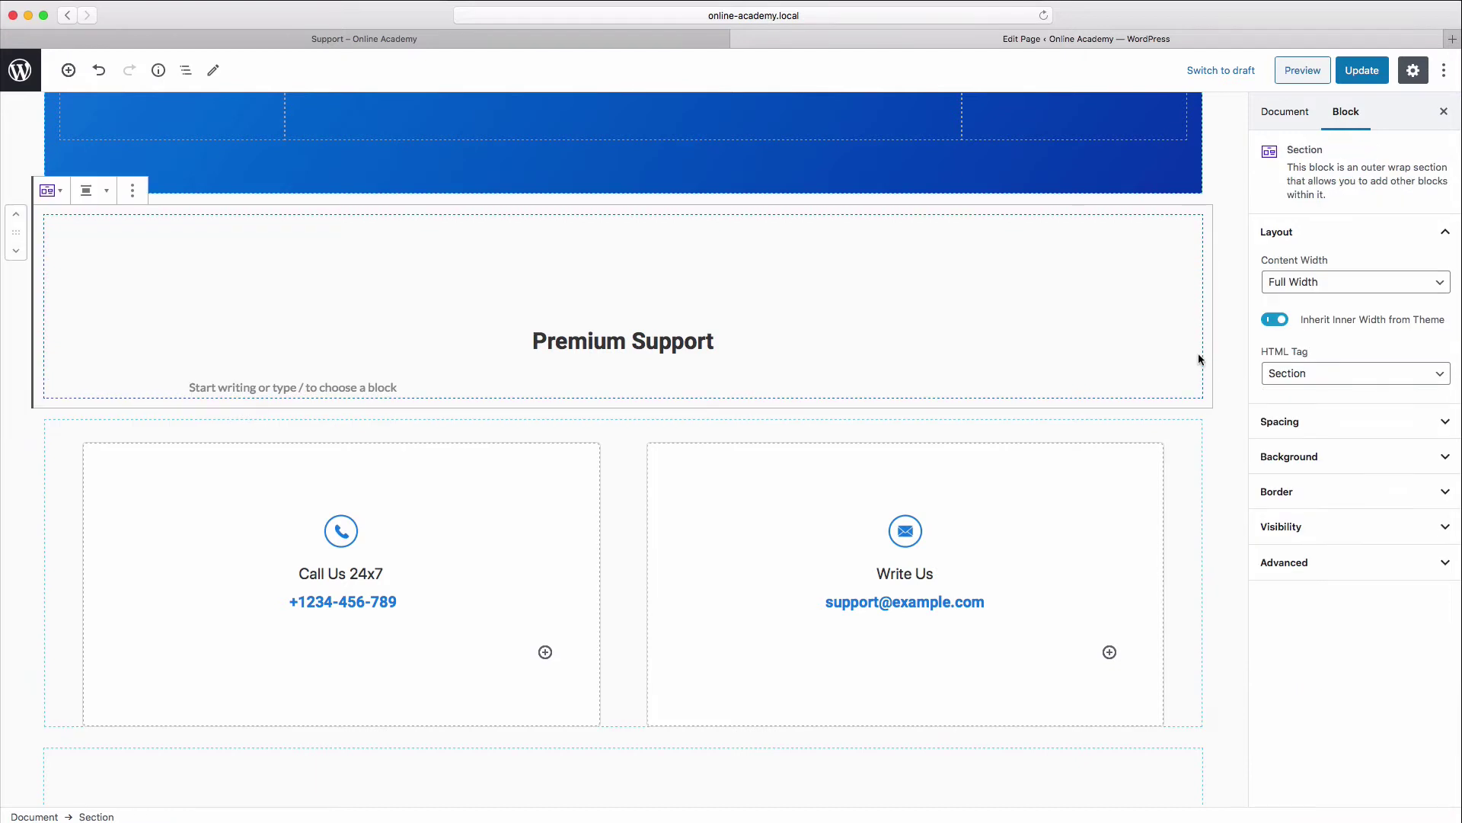
{"action": "left_click", "coordinate": [1284, 540]}
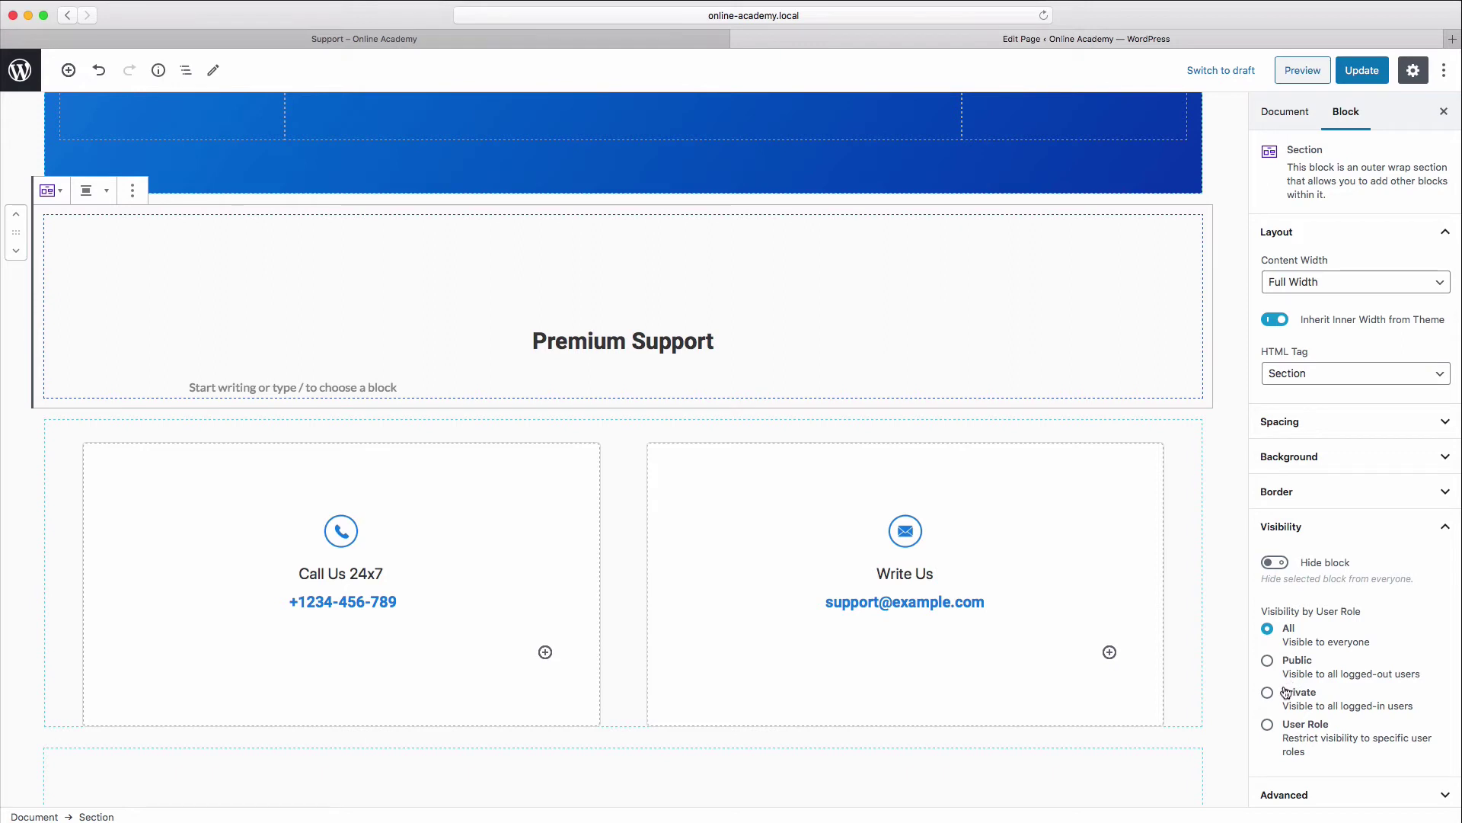
{"action": "left_click", "coordinate": [1268, 726]}
{"action": "scroll", "coordinate": [1337, 733], "scroll_direction": "down", "scroll_amount": 3}
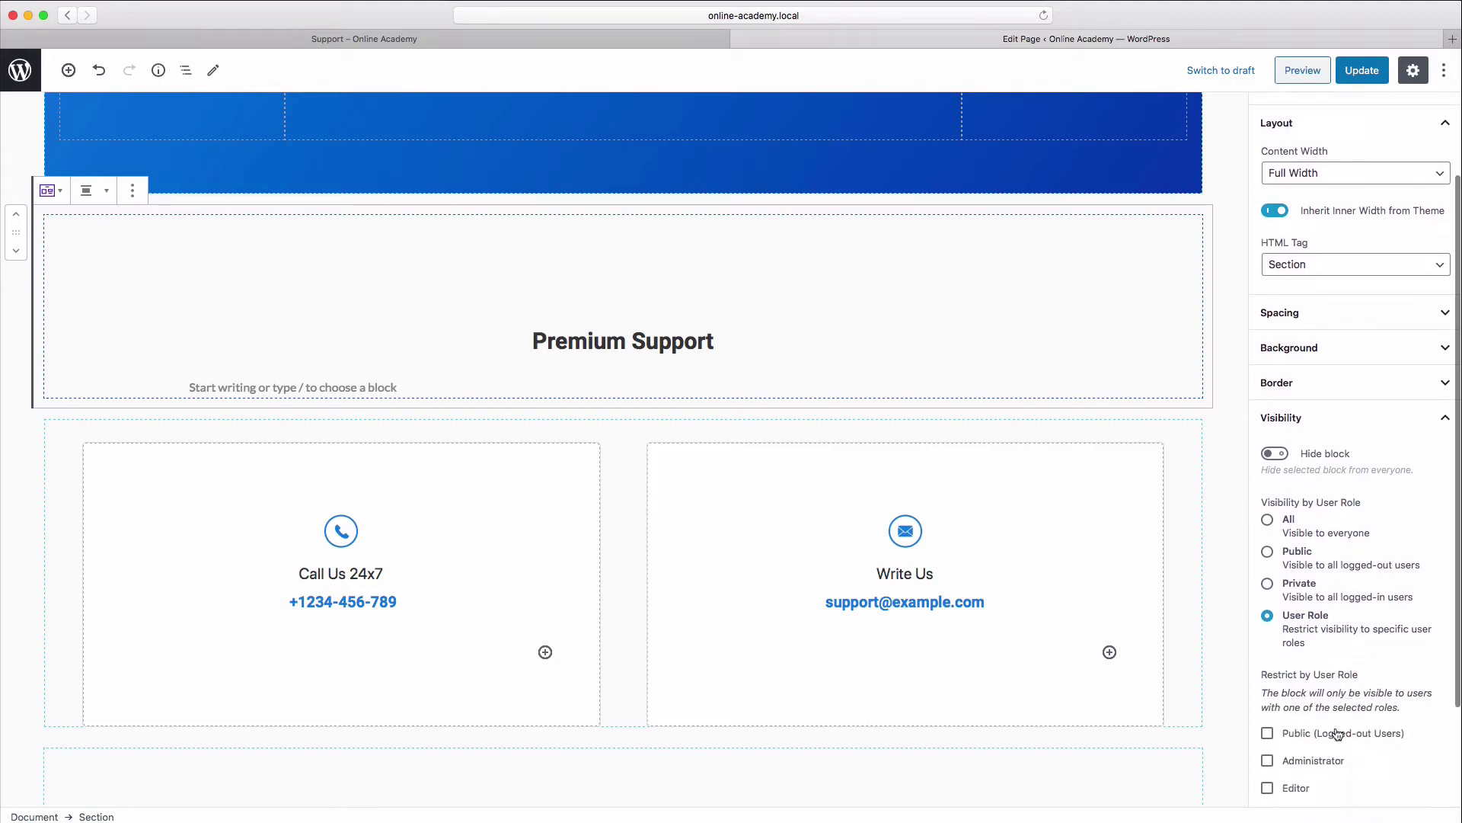
{"action": "scroll", "coordinate": [1338, 733], "scroll_direction": "down", "scroll_amount": 3}
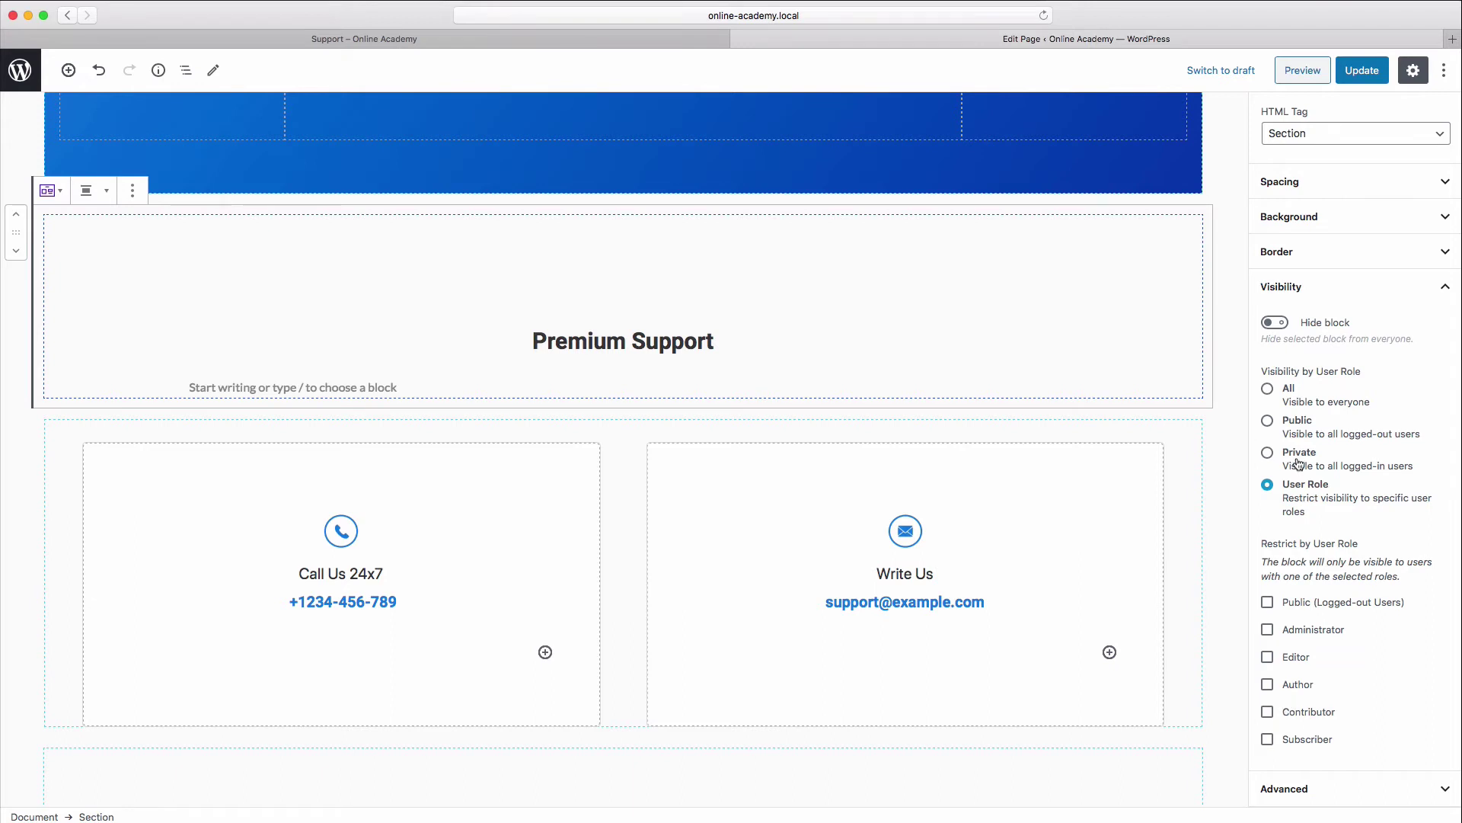
{"action": "left_click", "coordinate": [1268, 454]}
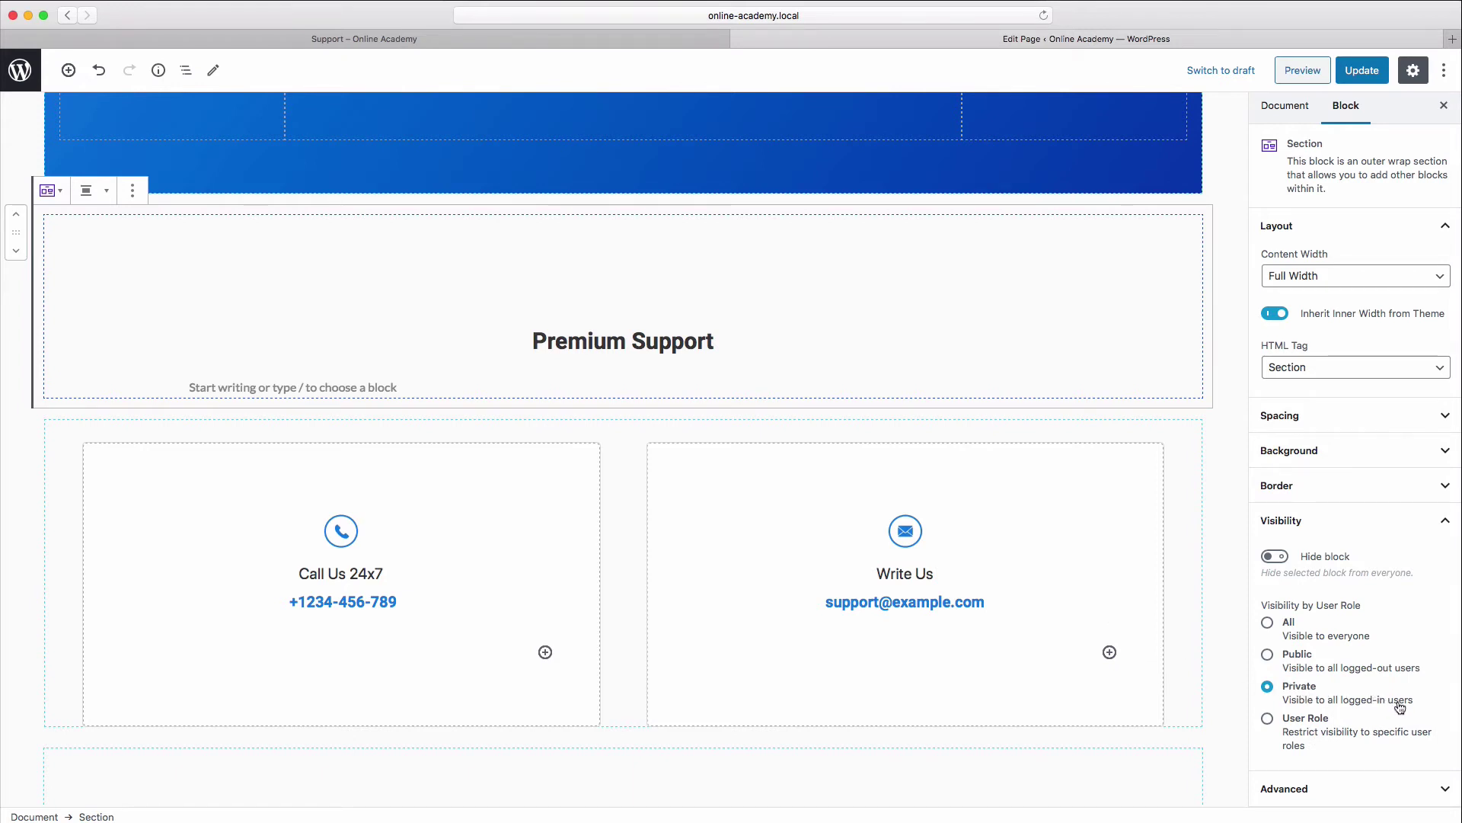
Set the visibility of the Advanced Columns block holding the Call Us and Write Us boxes to Private.
{"action": "left_click", "coordinate": [1200, 431]}
{"action": "scroll", "coordinate": [1310, 780], "scroll_direction": "down", "scroll_amount": 1}
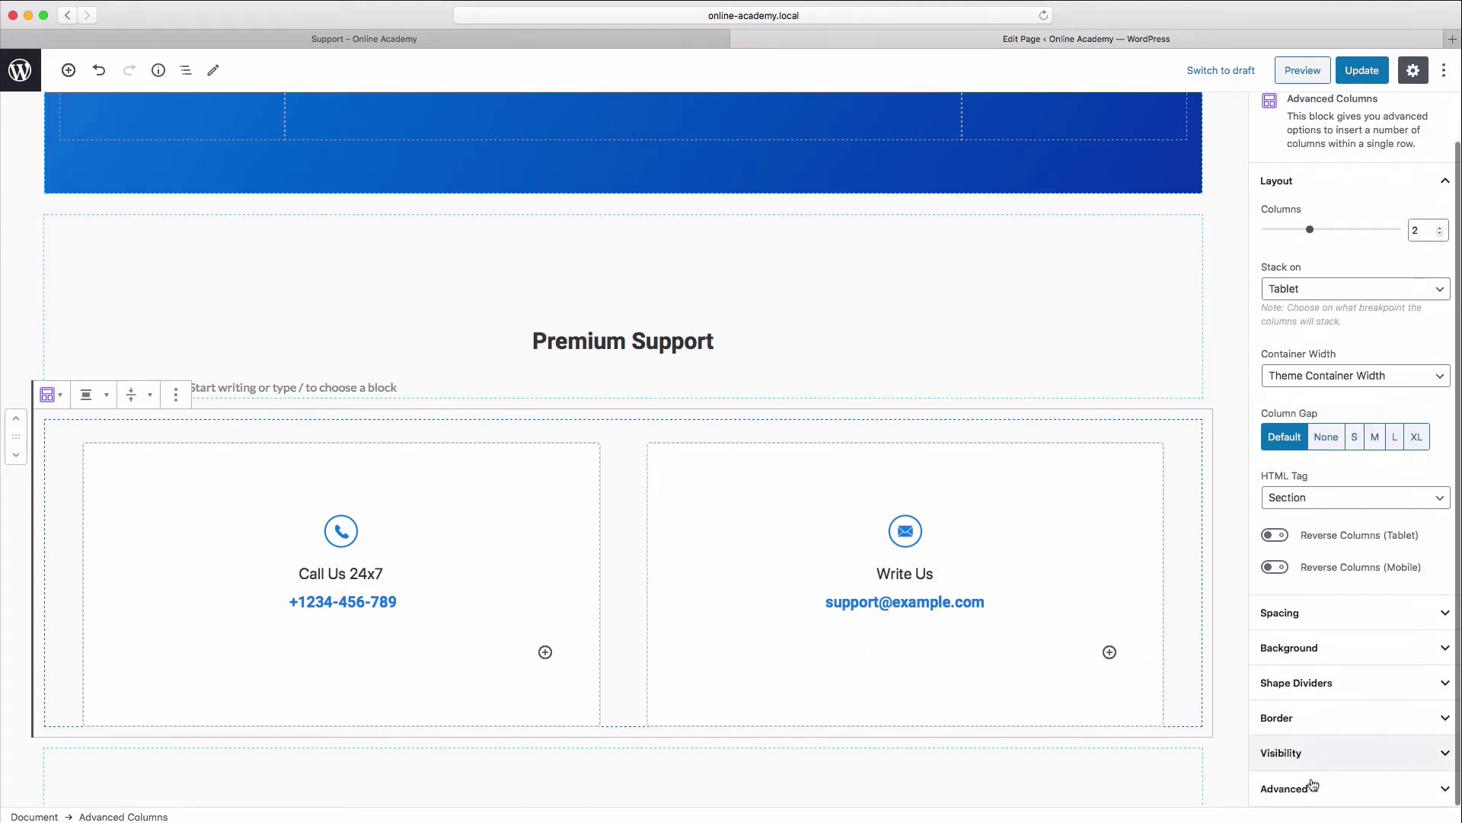
{"action": "left_click", "coordinate": [1315, 752]}
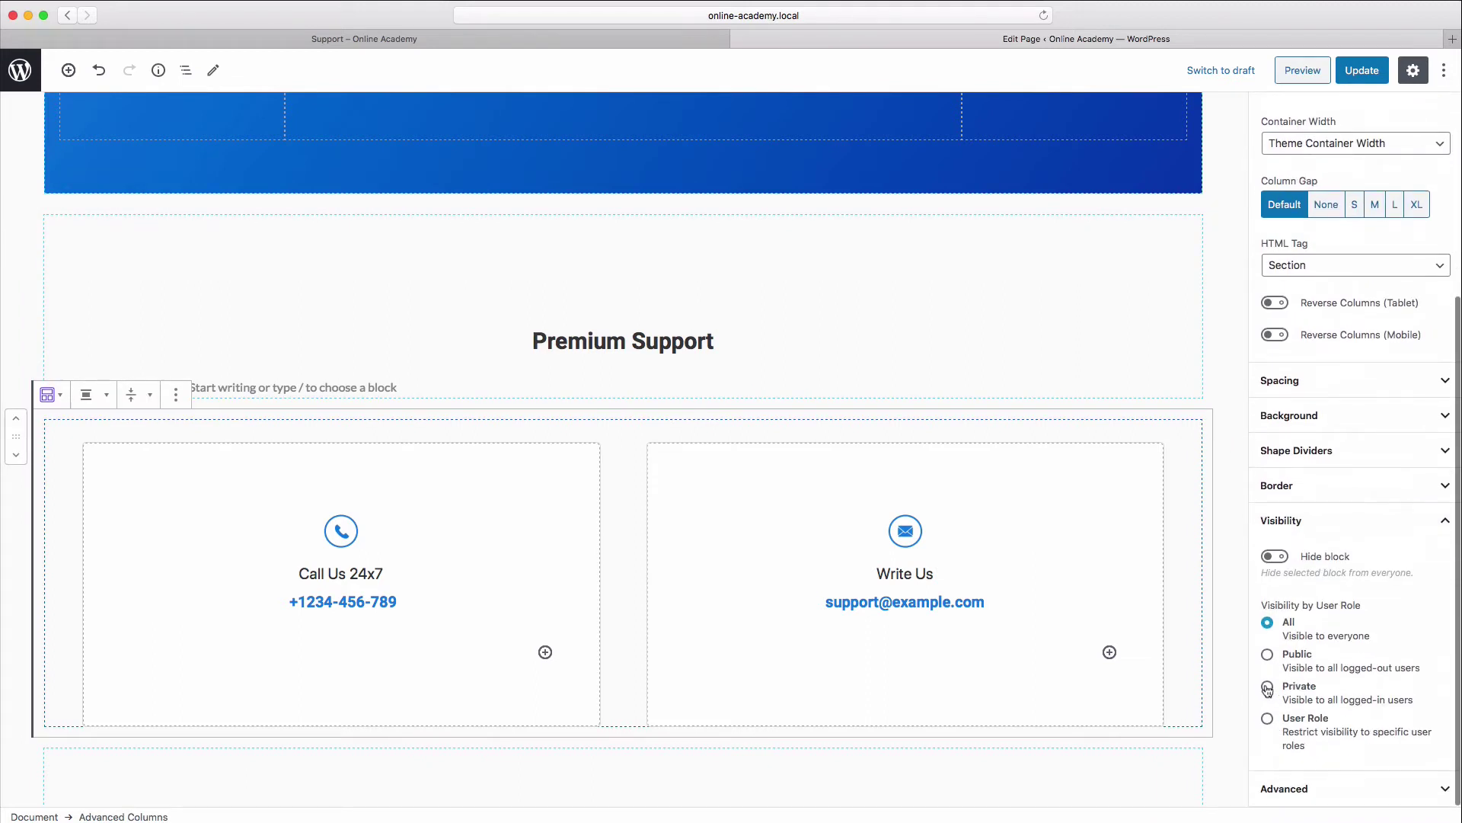
{"action": "left_click", "coordinate": [1267, 688]}
Check the visibility setting of the Submit a Question section and inspect the Advanced Columns block below it.
{"action": "scroll", "coordinate": [1228, 707], "scroll_direction": "down", "scroll_amount": 5}
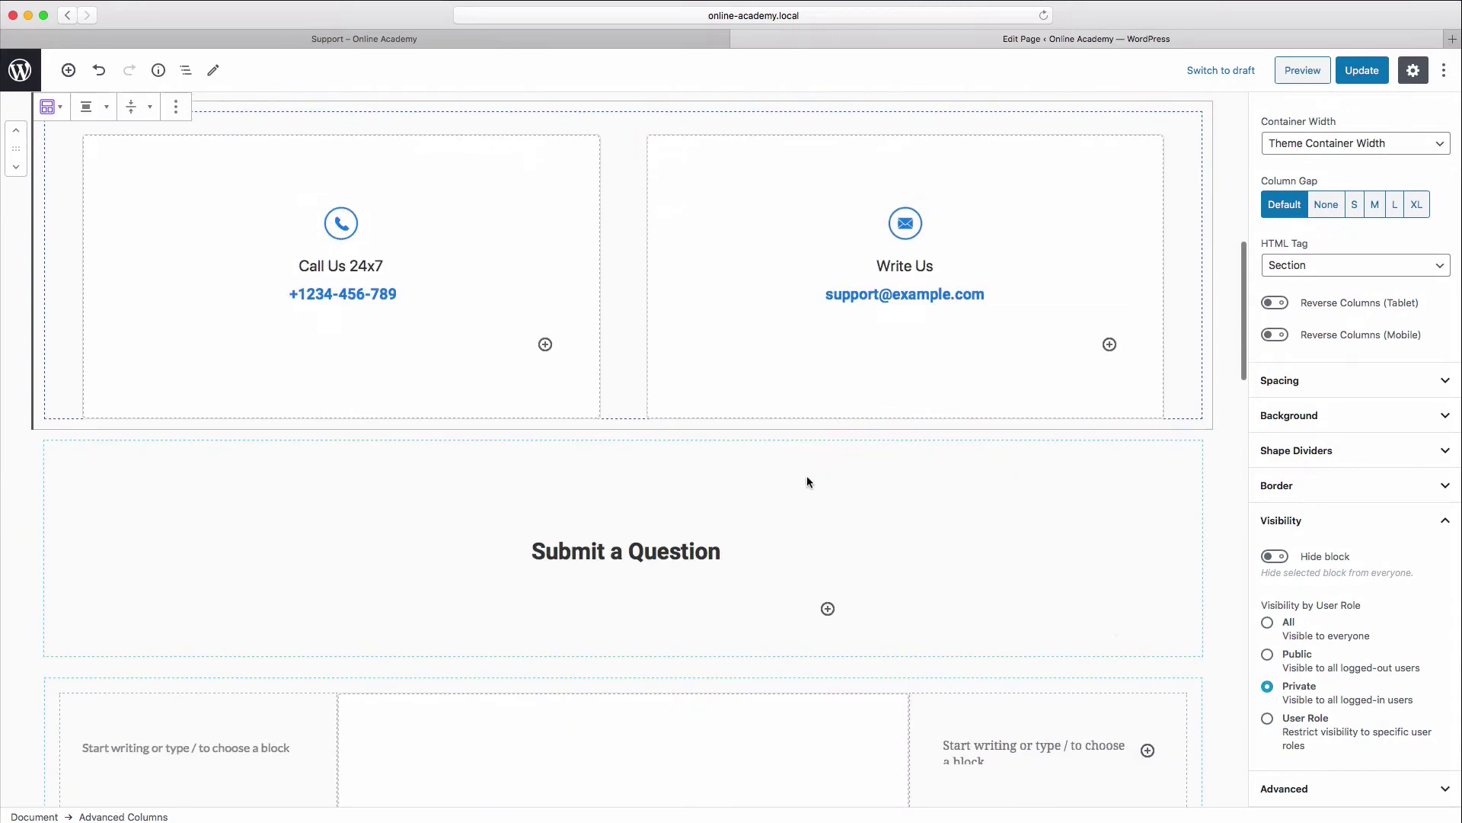
{"action": "left_click", "coordinate": [1208, 617]}
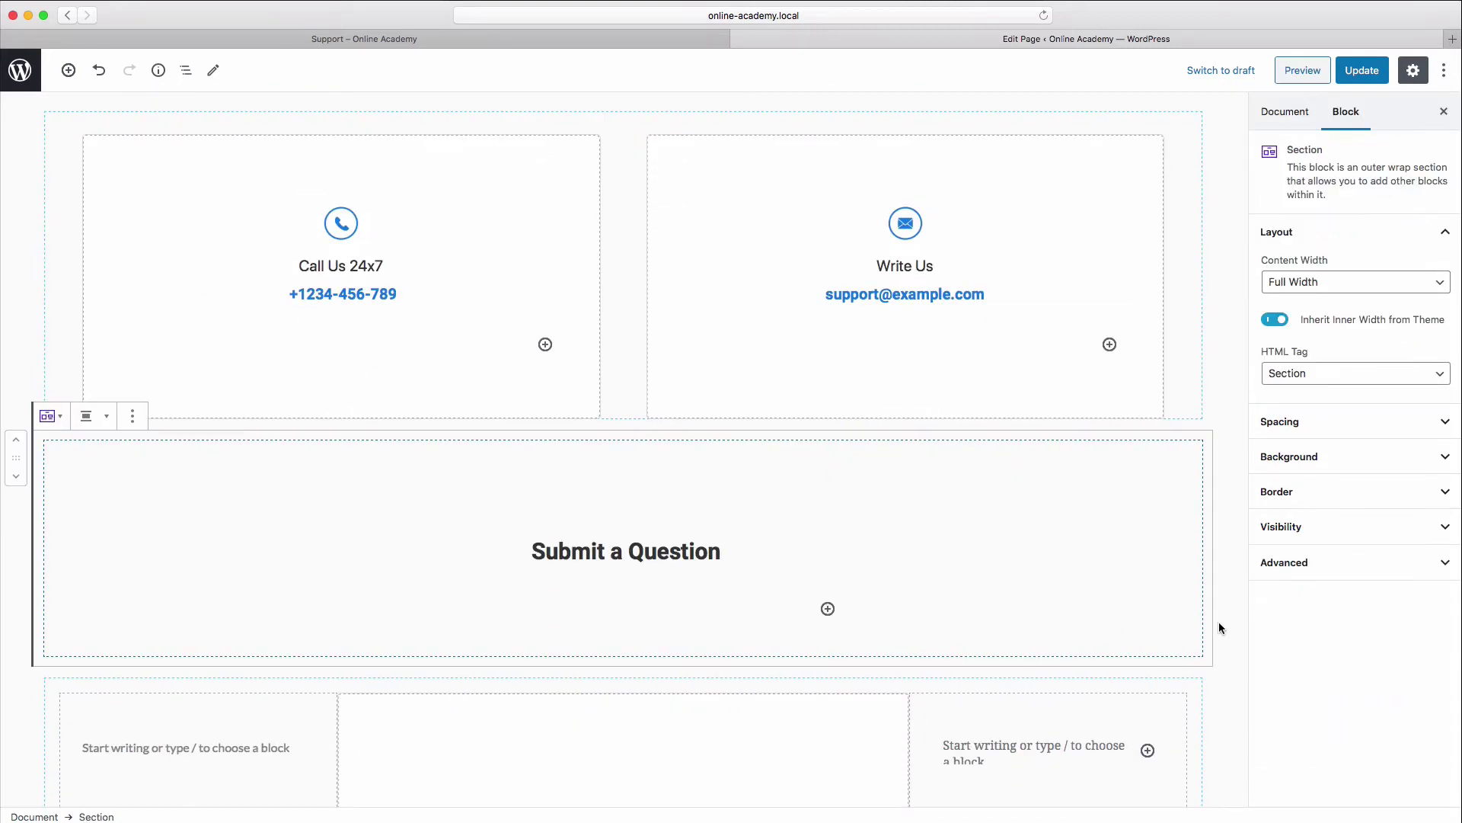
{"action": "left_click", "coordinate": [1293, 526]}
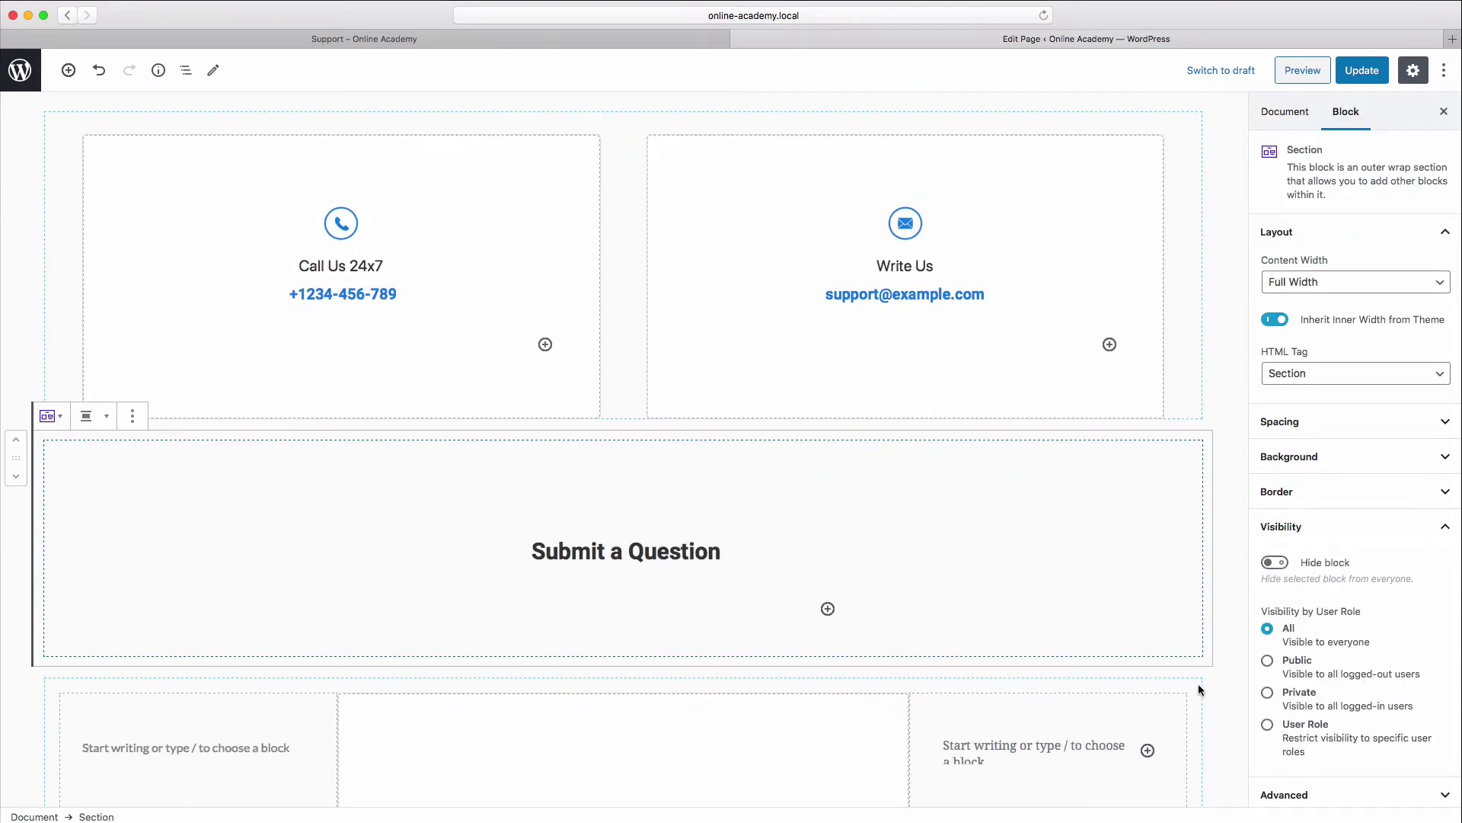
{"action": "left_click", "coordinate": [1200, 687]}
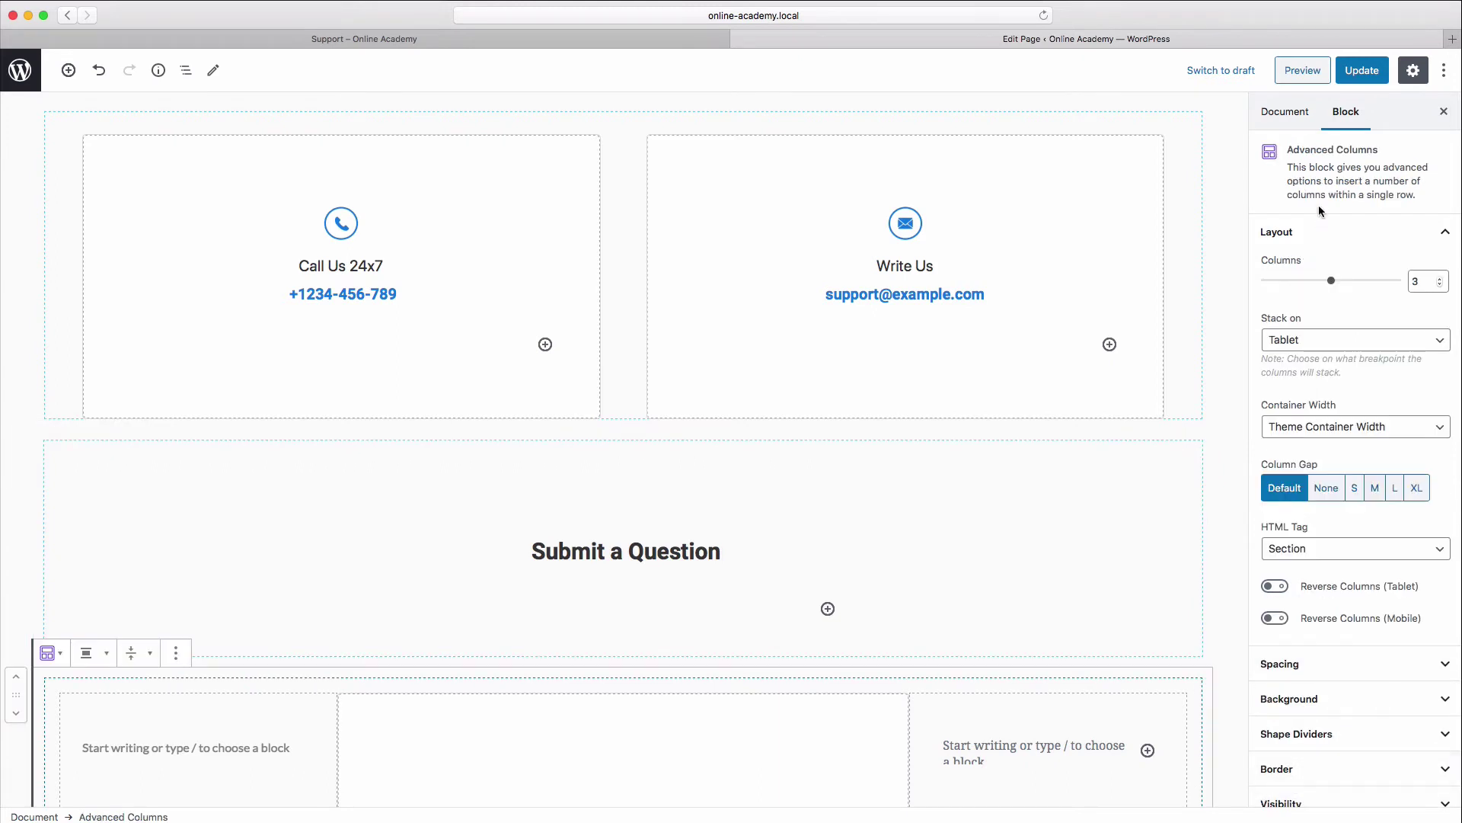
Update the page and reload the live Support page to check the Premium Support section as a logged-in user.
{"action": "left_click", "coordinate": [1362, 70]}
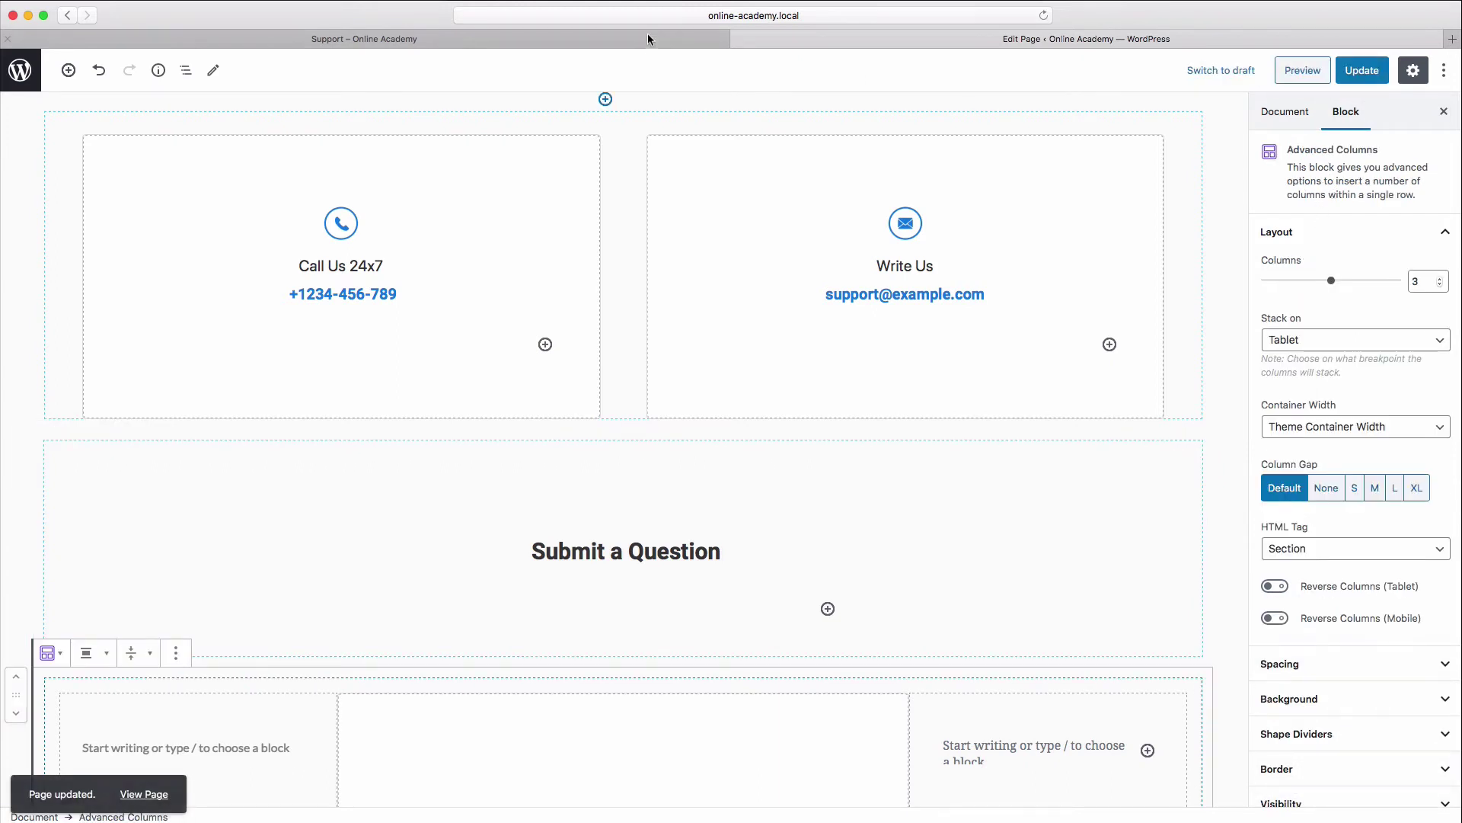
{"action": "left_click", "coordinate": [648, 38]}
{"action": "left_click", "coordinate": [1043, 15]}
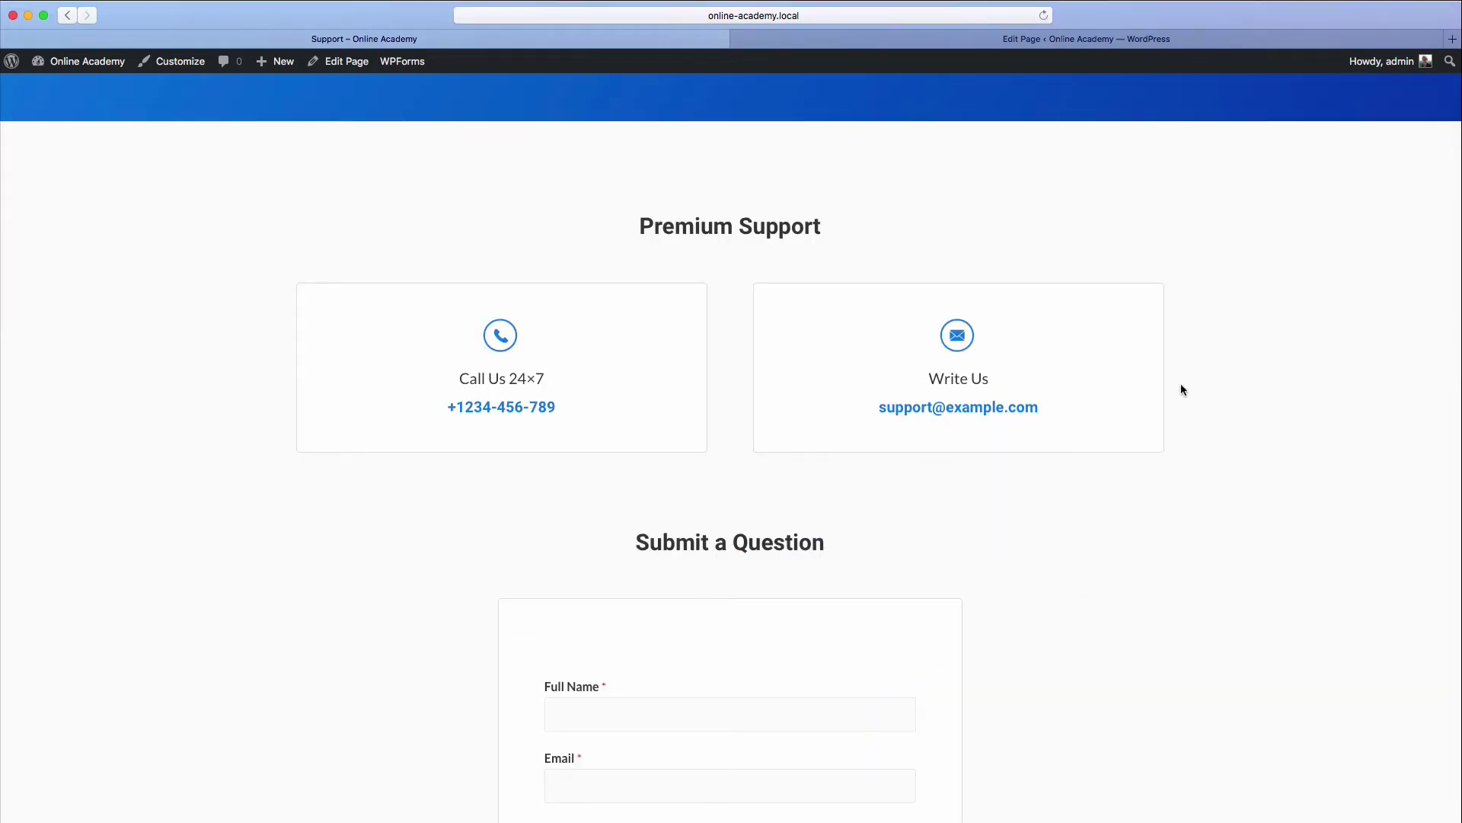
{"action": "mouse_move", "coordinate": [1405, 66]}
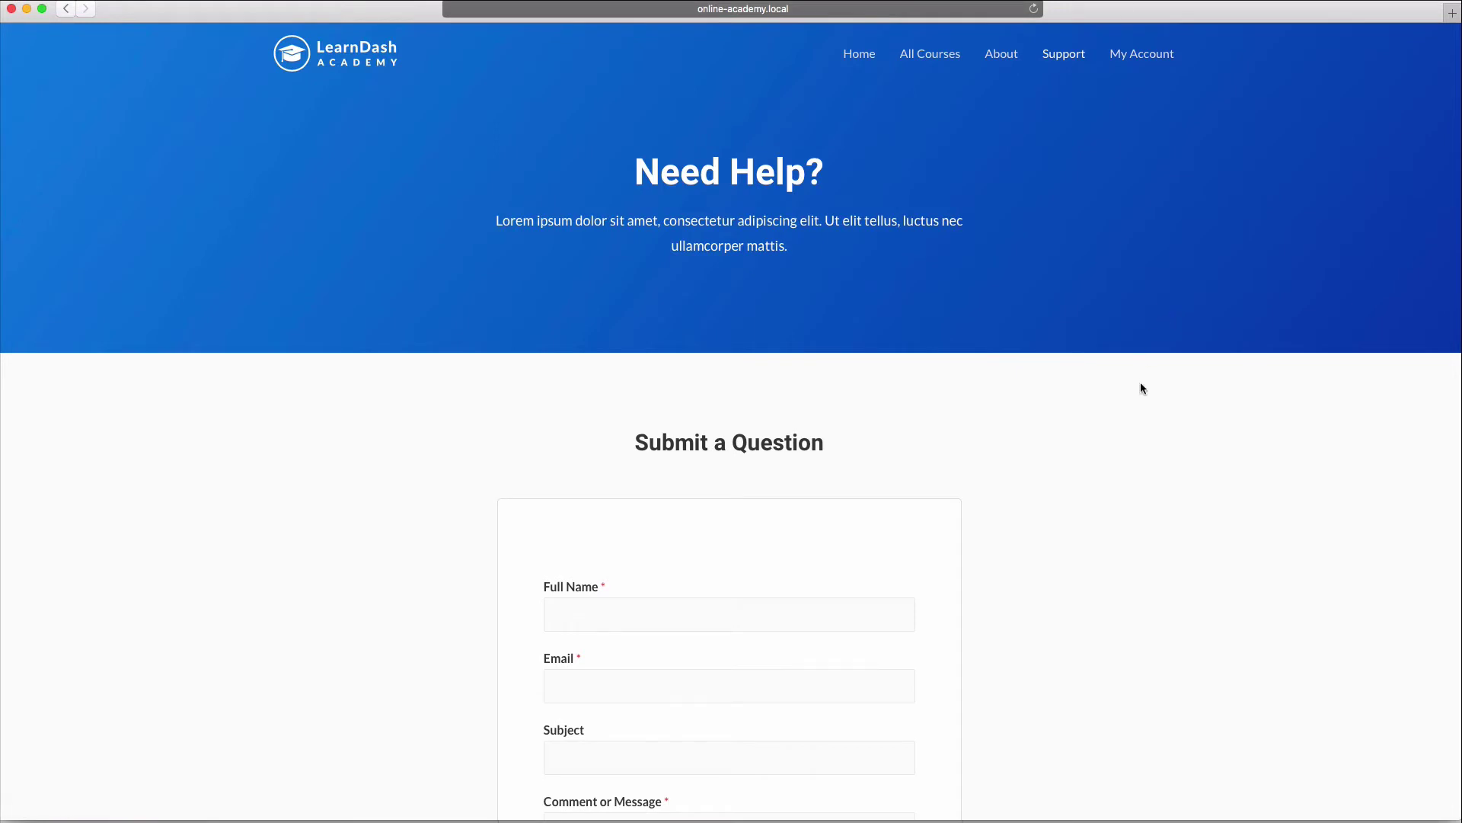
Check the live Support page as a logged-out visitor, looking around the Submit a Question form for Premium Support content.
{"action": "scroll", "coordinate": [1142, 388], "scroll_direction": "down", "scroll_amount": 5}
{"action": "scroll", "coordinate": [1140, 387], "scroll_direction": "down", "scroll_amount": 3}
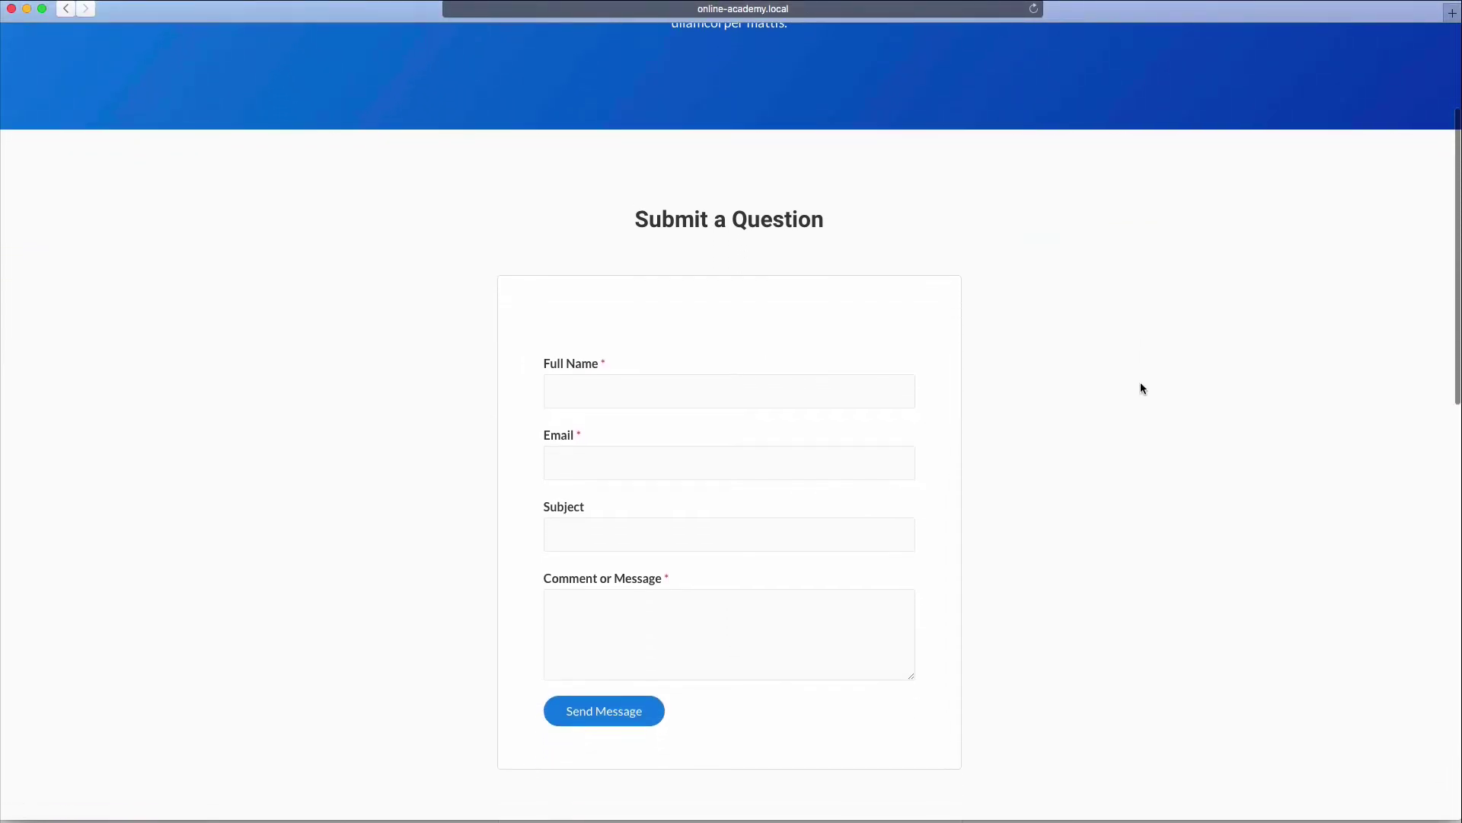
{"action": "scroll", "coordinate": [1140, 387], "scroll_direction": "up", "scroll_amount": 5}
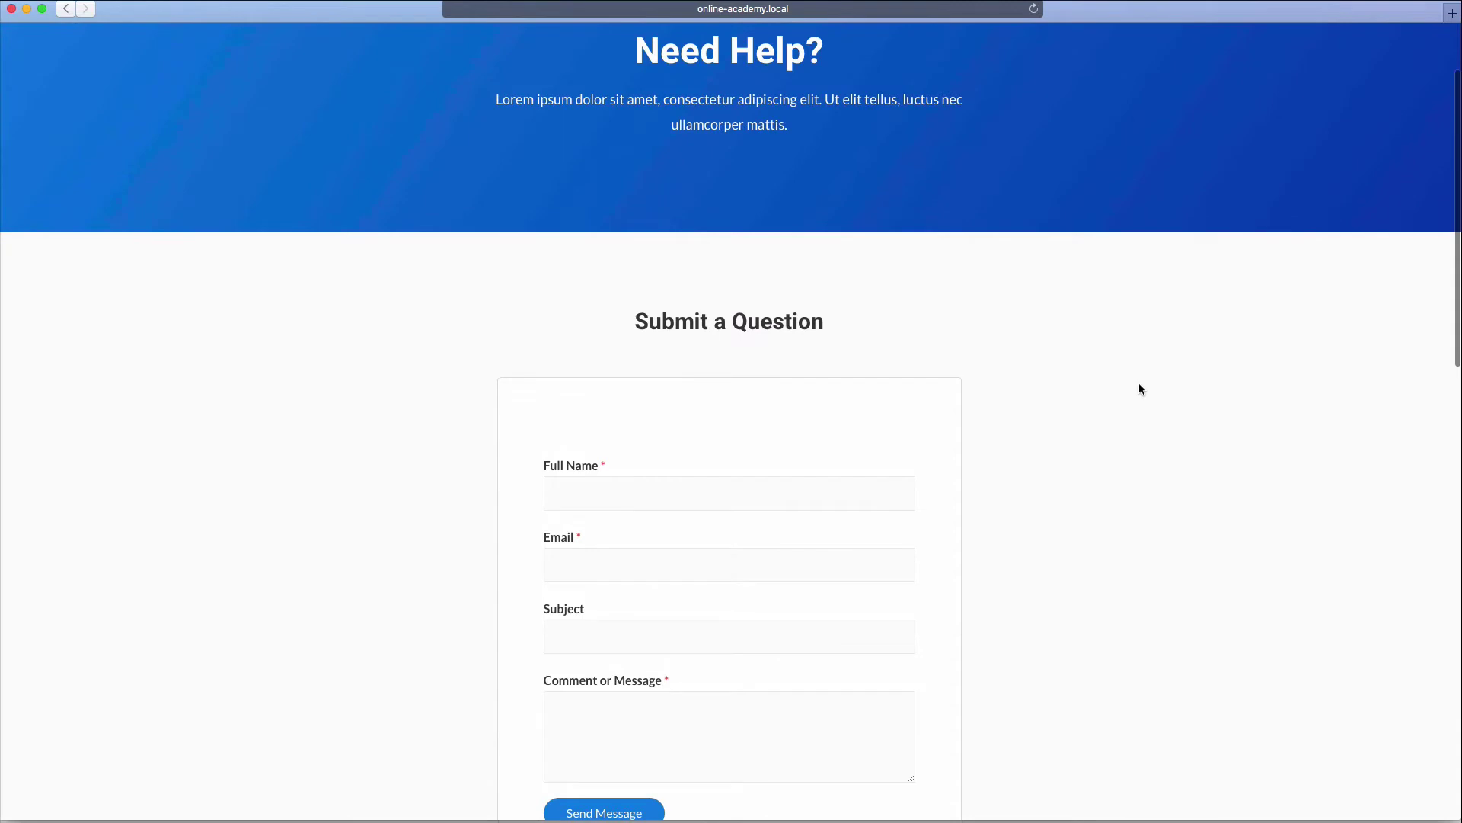
{"action": "scroll", "coordinate": [1141, 389], "scroll_direction": "up", "scroll_amount": 1}
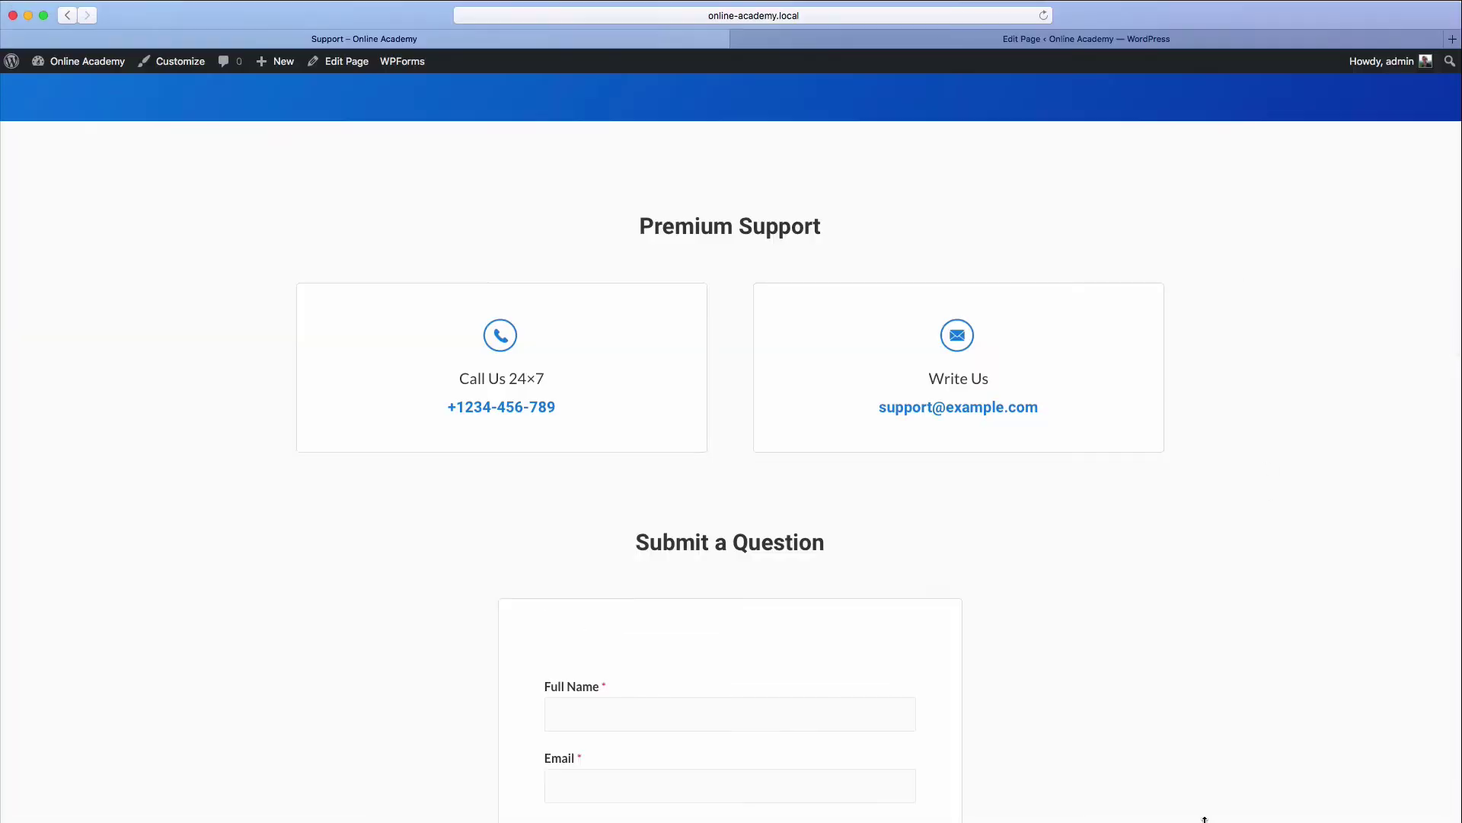
Return to the Support page editor and set the visibility of the Premium Support heading's Section block to All.
{"action": "left_click", "coordinate": [994, 39]}
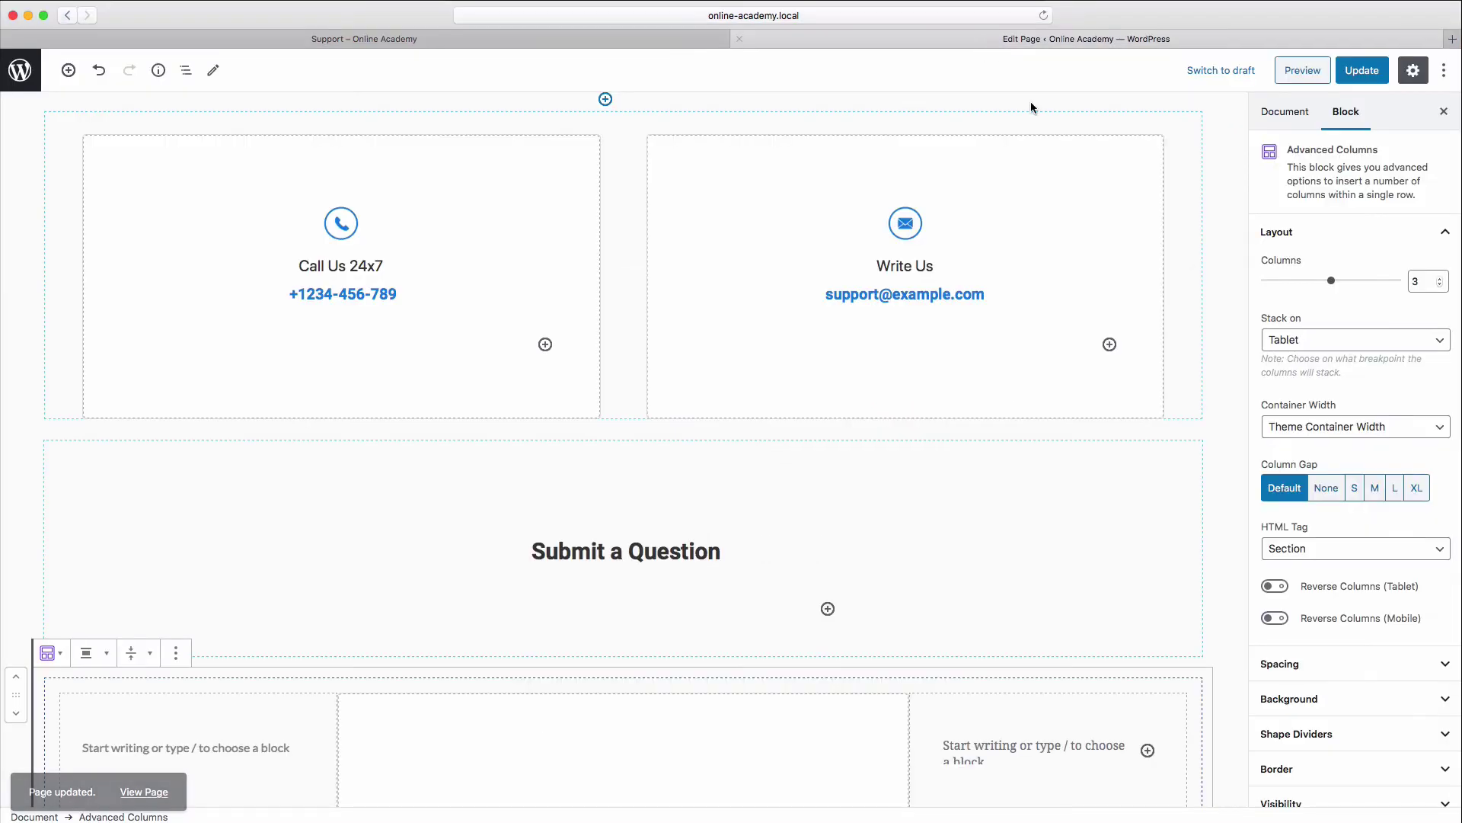
{"action": "scroll", "coordinate": [1219, 316], "scroll_direction": "up", "scroll_amount": 3}
{"action": "left_click", "coordinate": [1182, 201]}
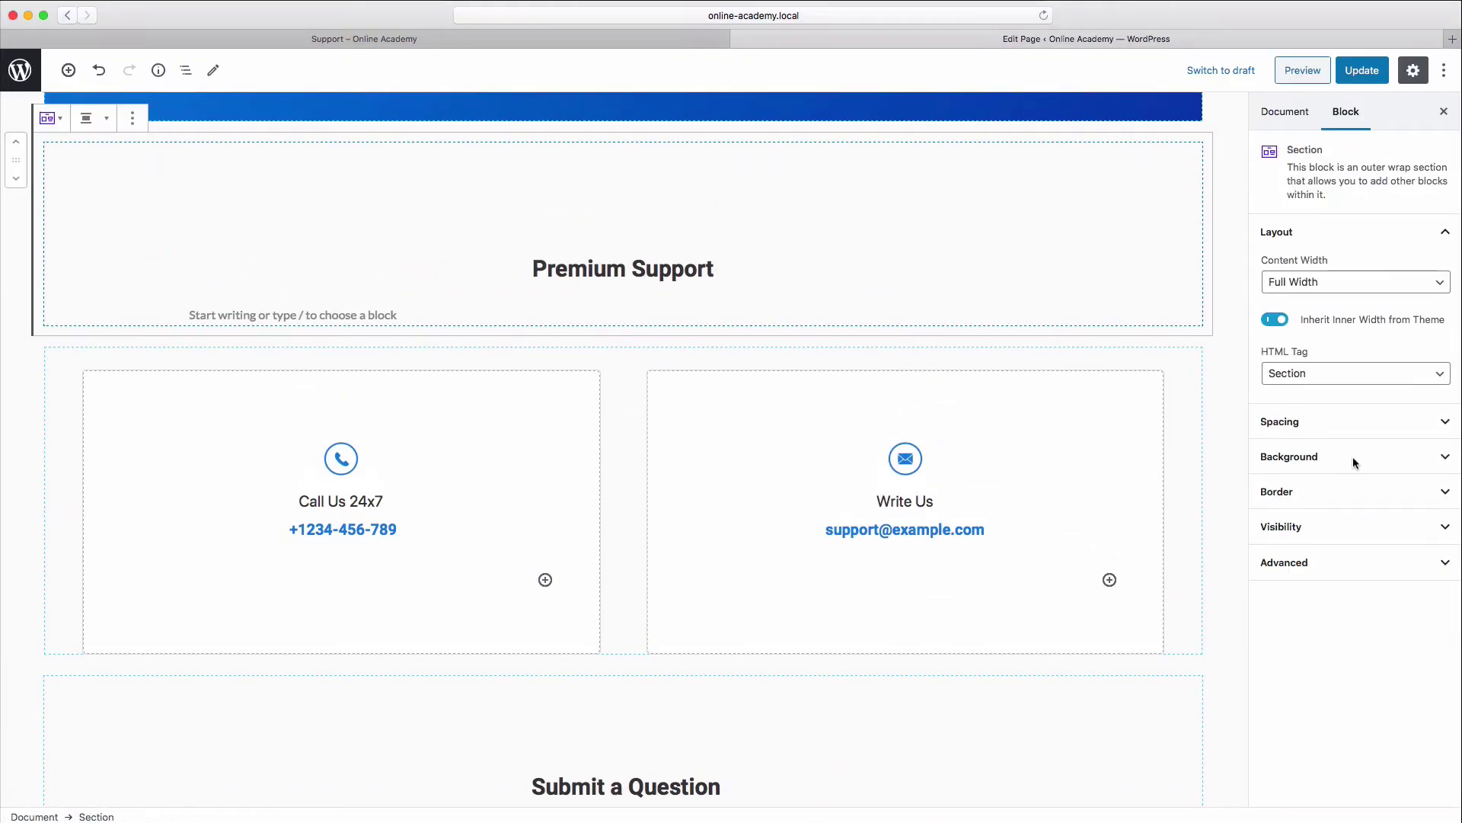
{"action": "left_click", "coordinate": [1338, 529]}
{"action": "left_click", "coordinate": [1268, 628]}
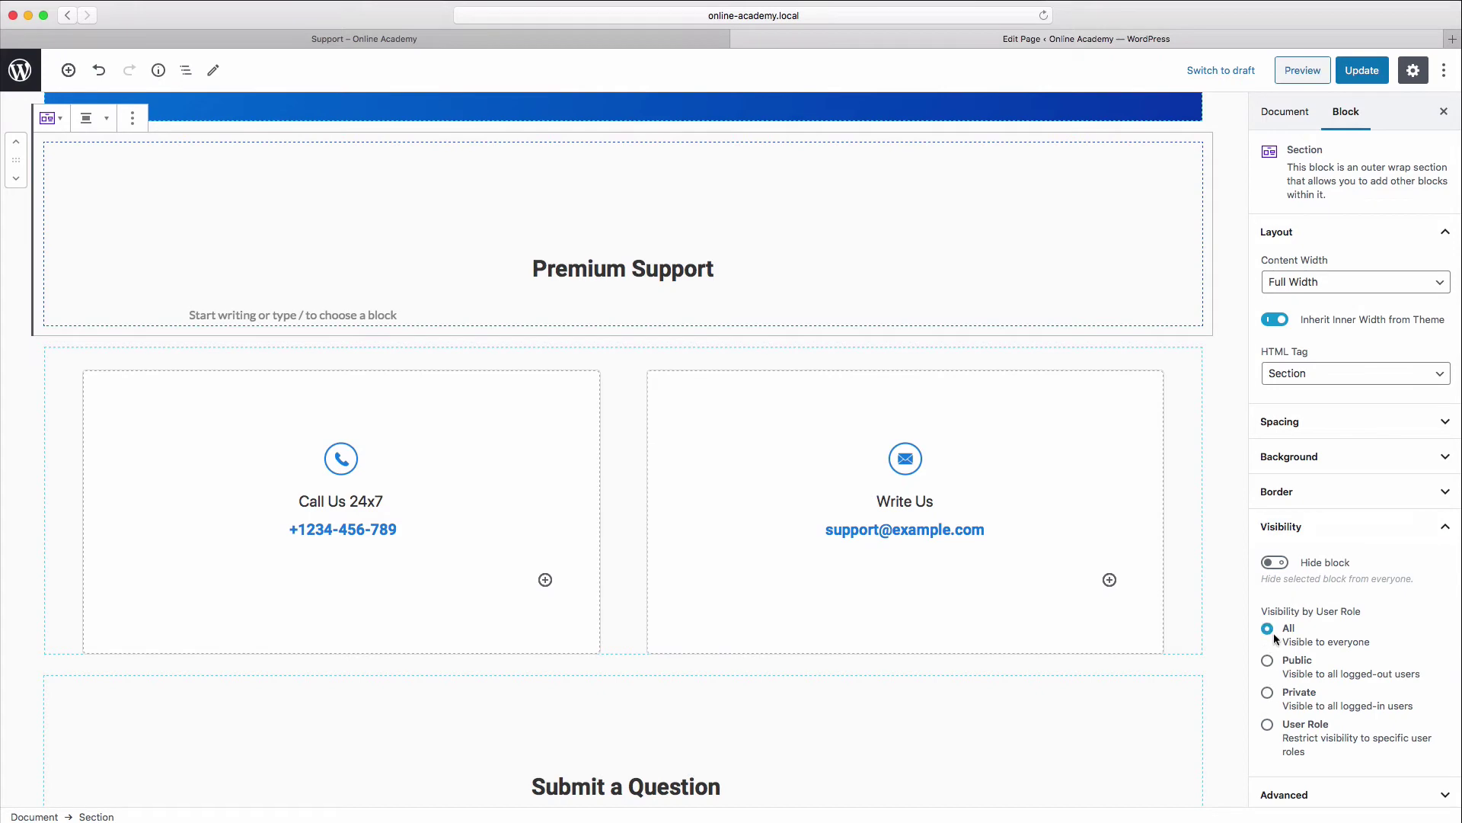
Set the visibility of the Advanced Columns block holding the Call Us and Write Us boxes to All.
{"action": "left_click", "coordinate": [1191, 362]}
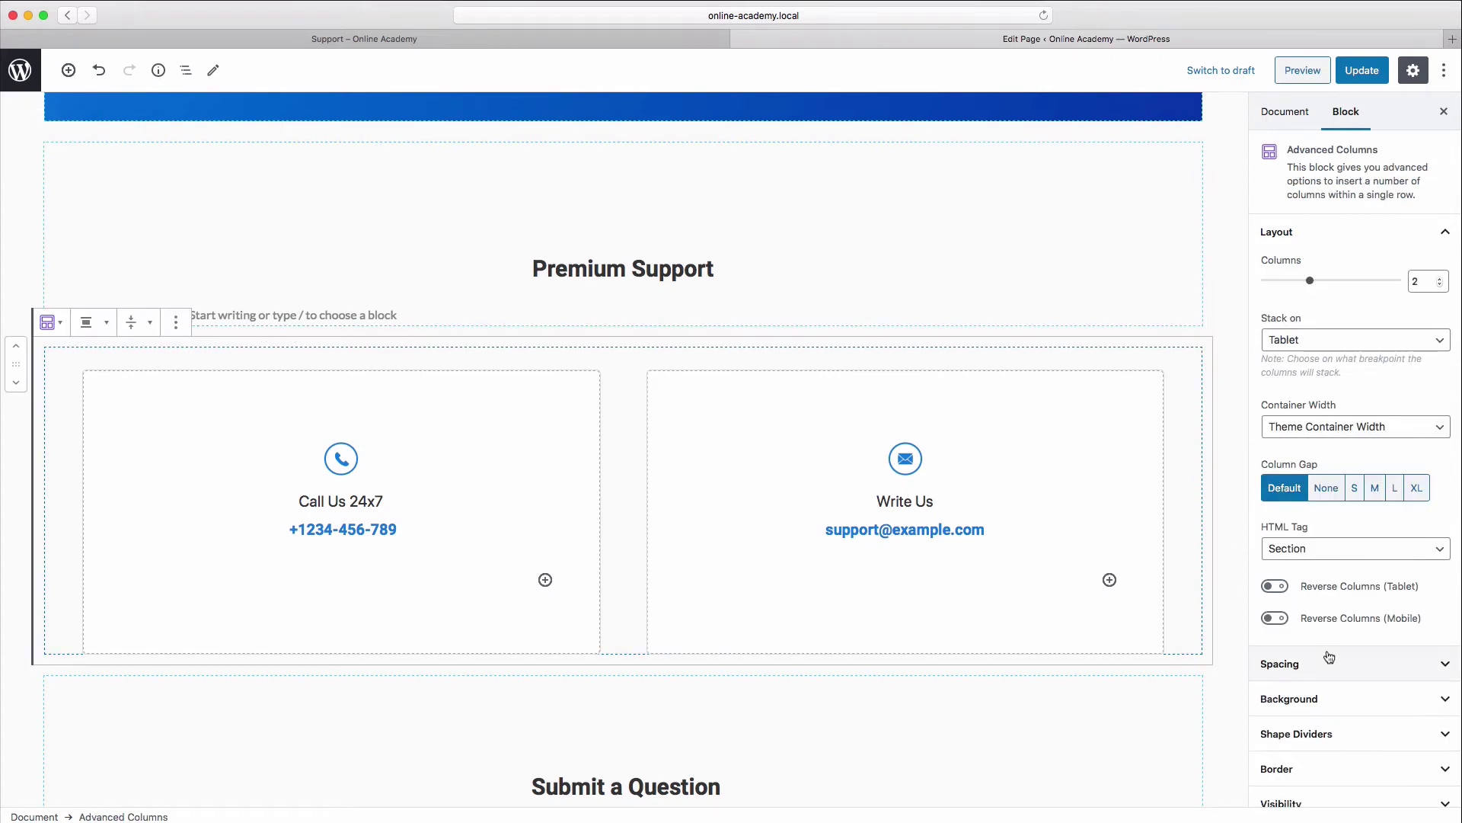
{"action": "left_click", "coordinate": [1329, 801]}
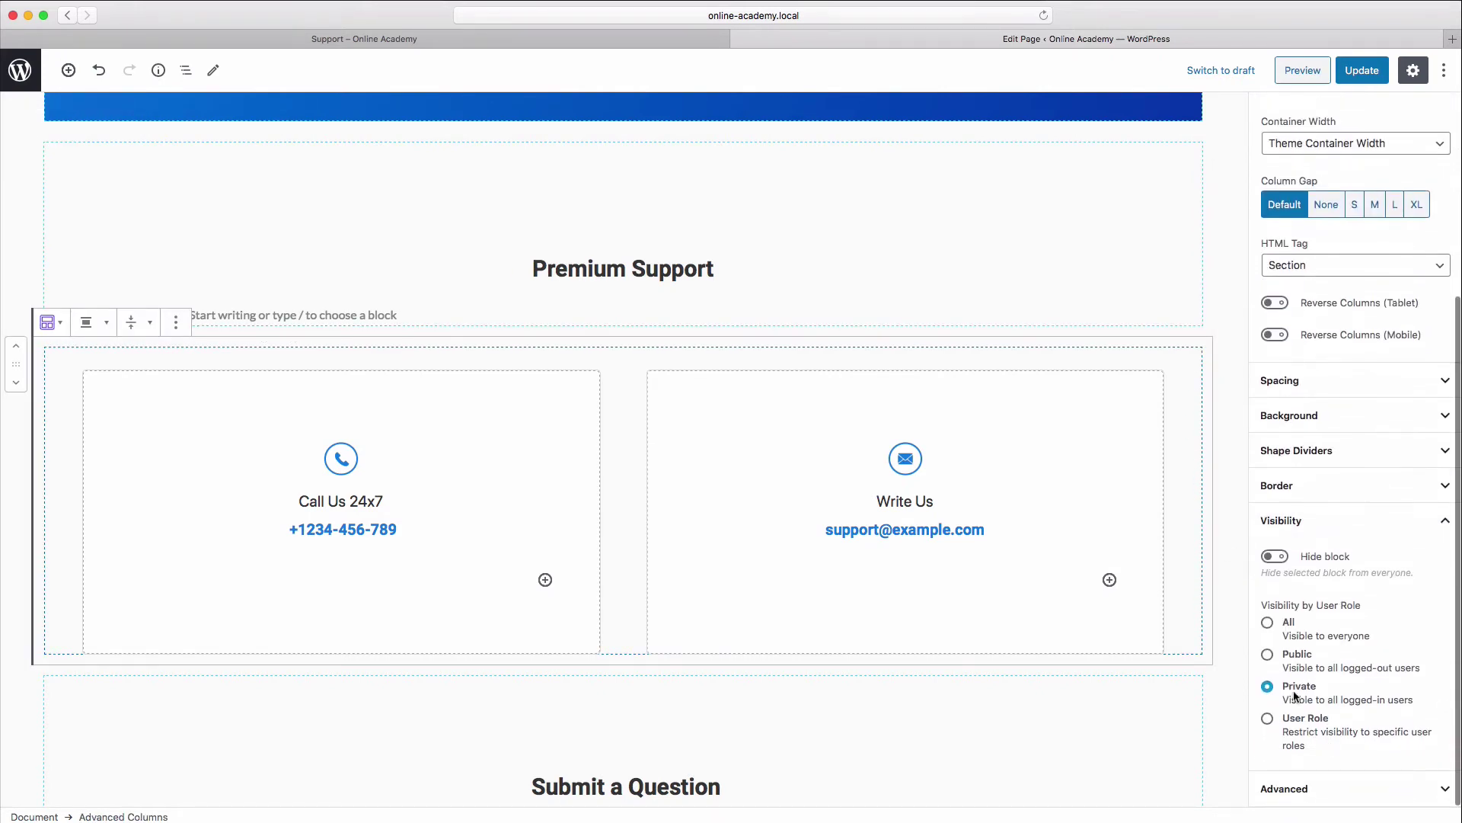
{"action": "left_click", "coordinate": [1268, 623]}
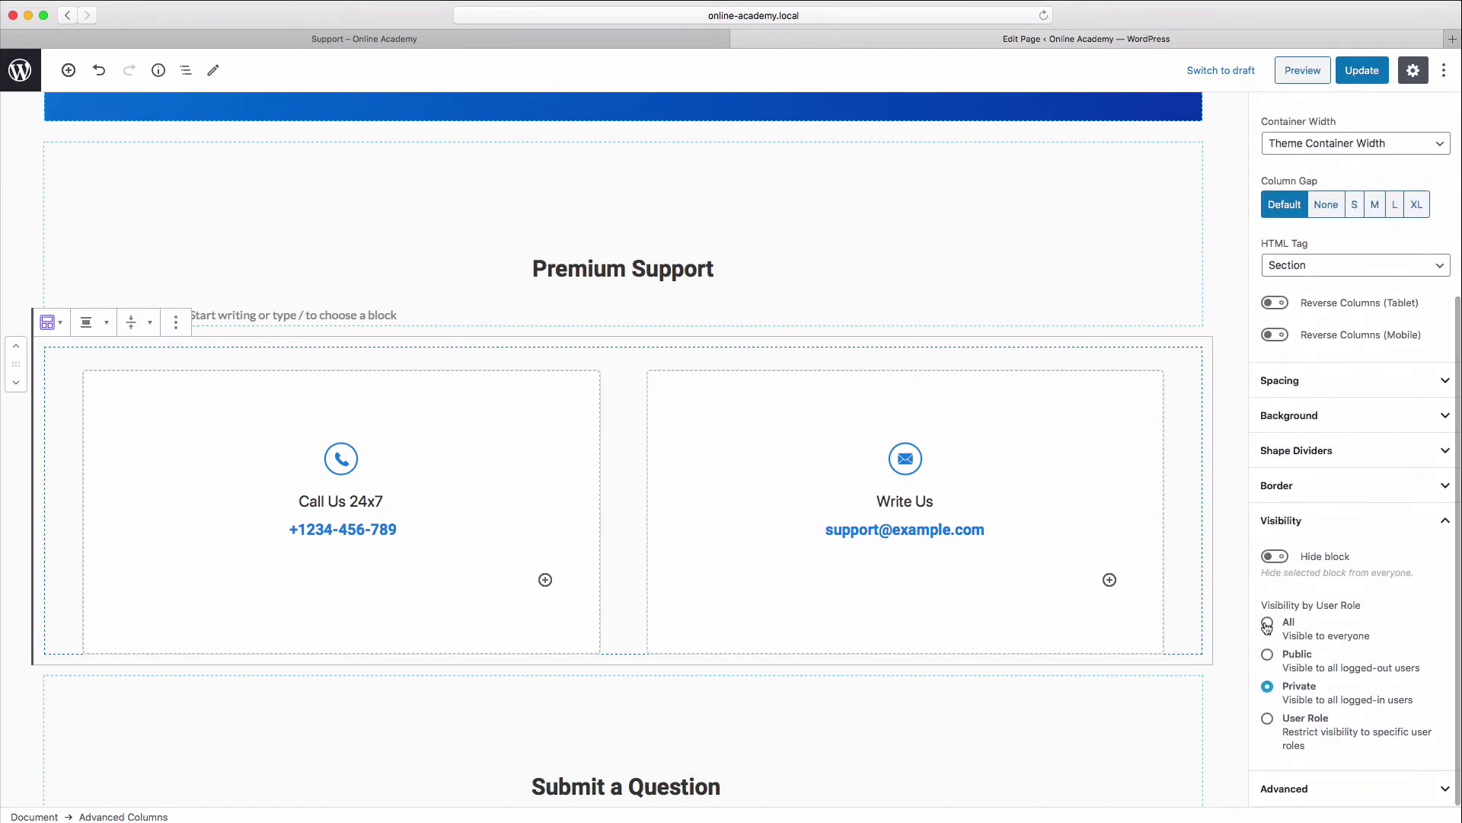
Update the page and reload the live Support page in the logged-out window to check the Premium Support section.
{"action": "left_click", "coordinate": [1363, 71]}
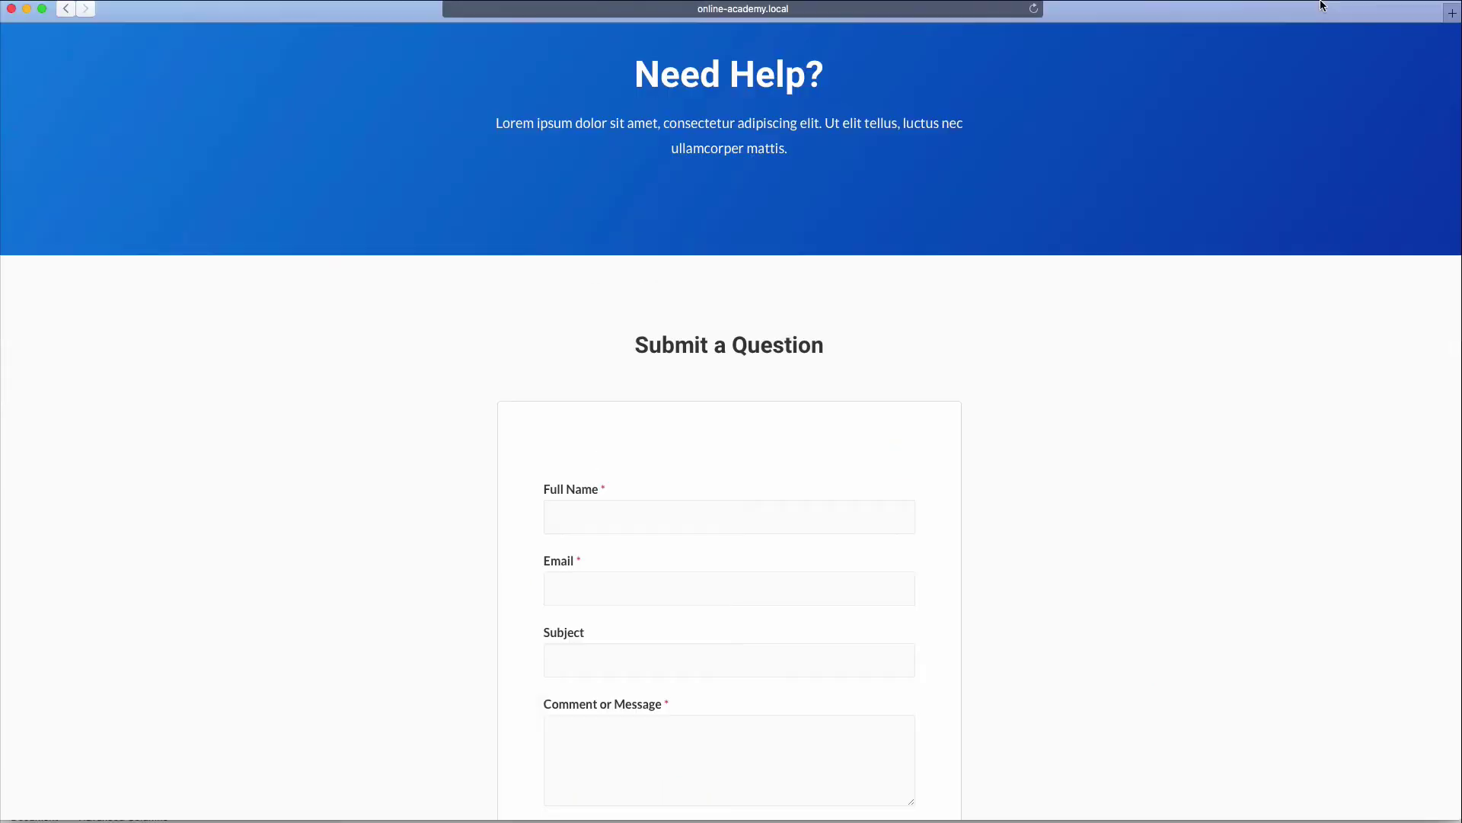
{"action": "left_click", "coordinate": [1034, 10]}
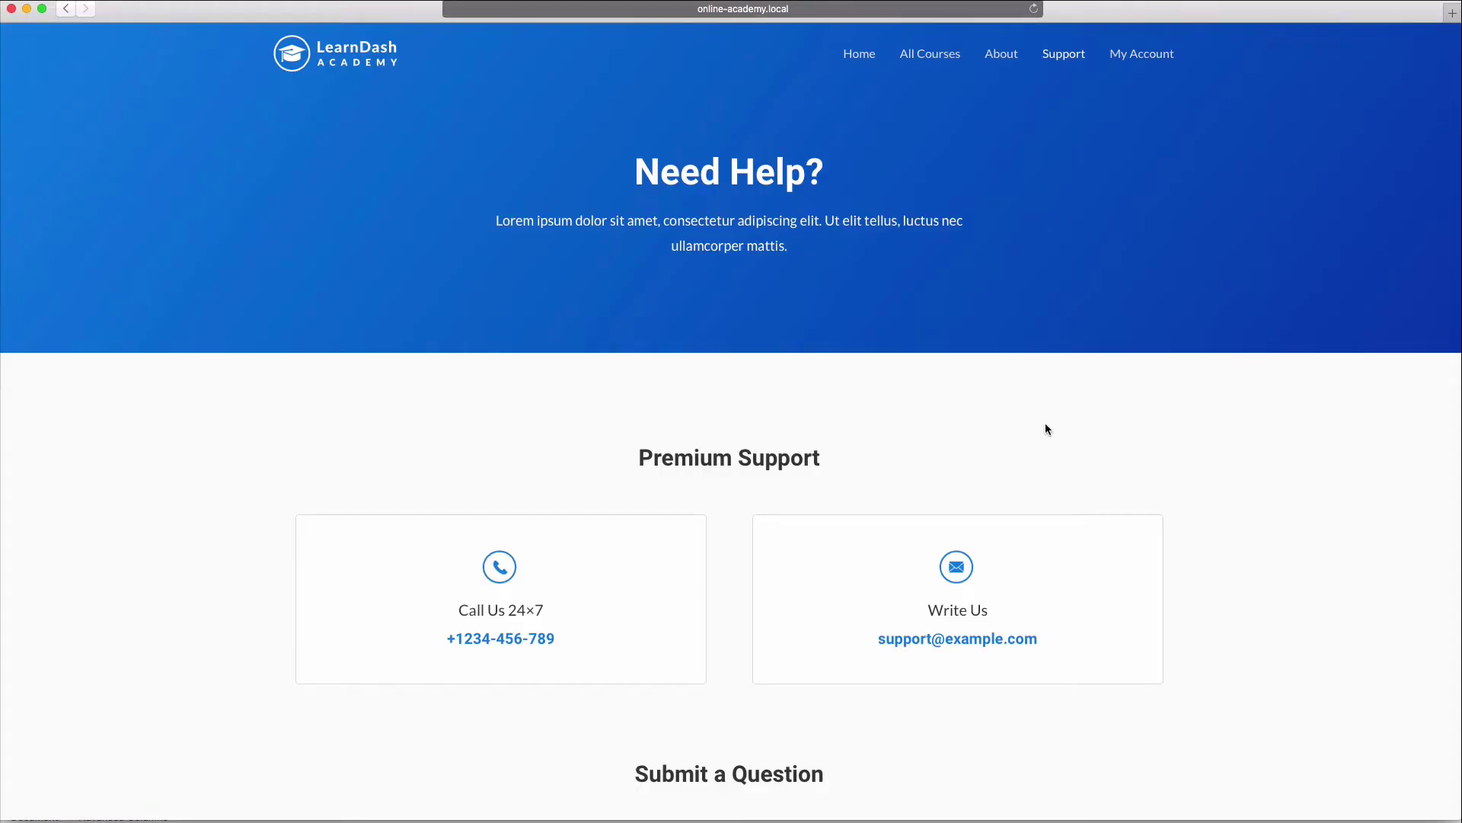
{"action": "scroll", "coordinate": [1045, 422], "scroll_direction": "down", "scroll_amount": 1}
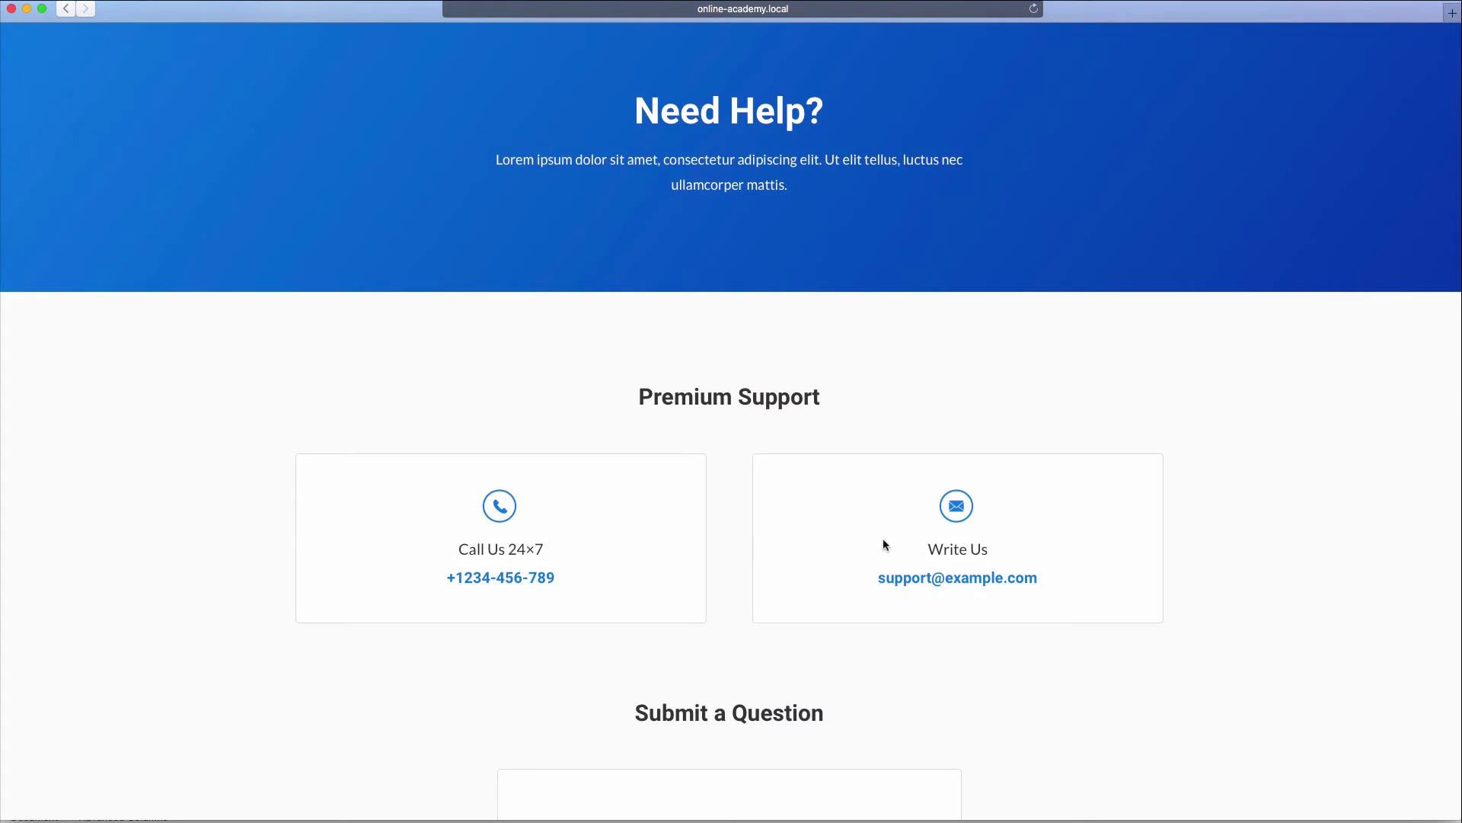
{"action": "scroll", "coordinate": [886, 543], "scroll_direction": "down", "scroll_amount": 1}
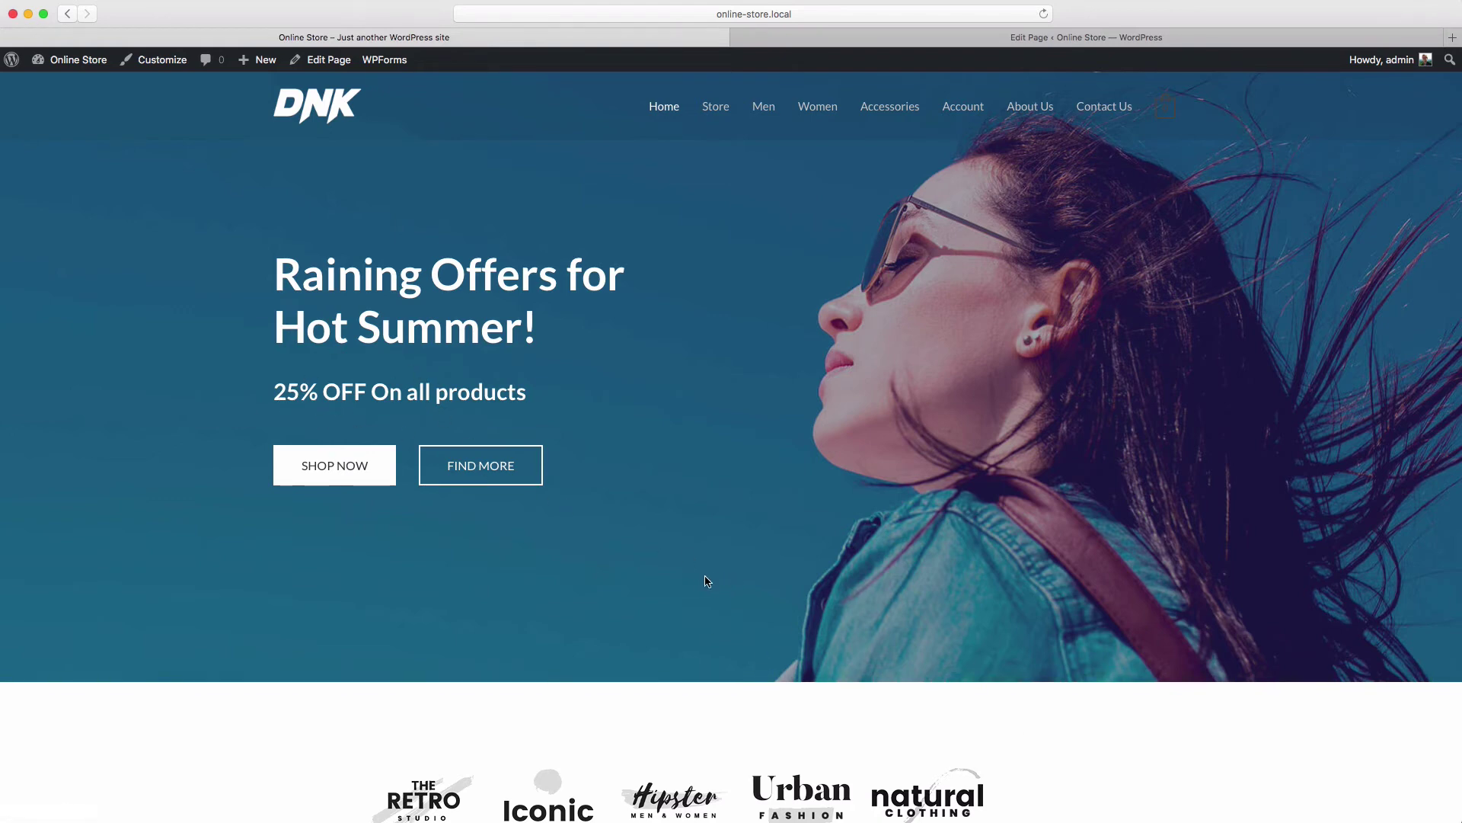
Look through the online store's live home page as a logged-in user, from the hero banner to Featured Products.
{"action": "scroll", "coordinate": [686, 514], "scroll_direction": "down", "scroll_amount": 10}
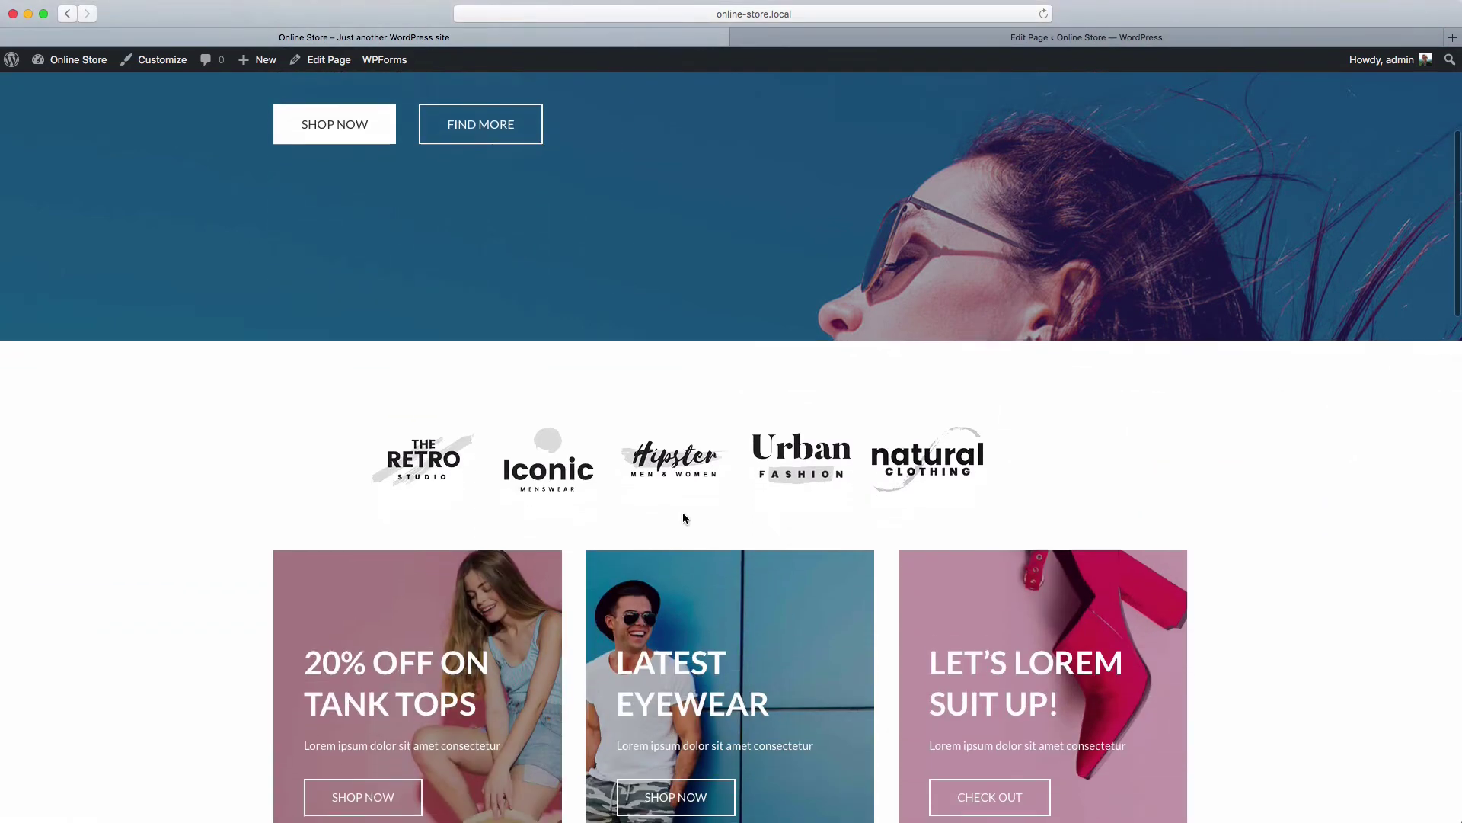
{"action": "scroll", "coordinate": [683, 514], "scroll_direction": "down", "scroll_amount": 1}
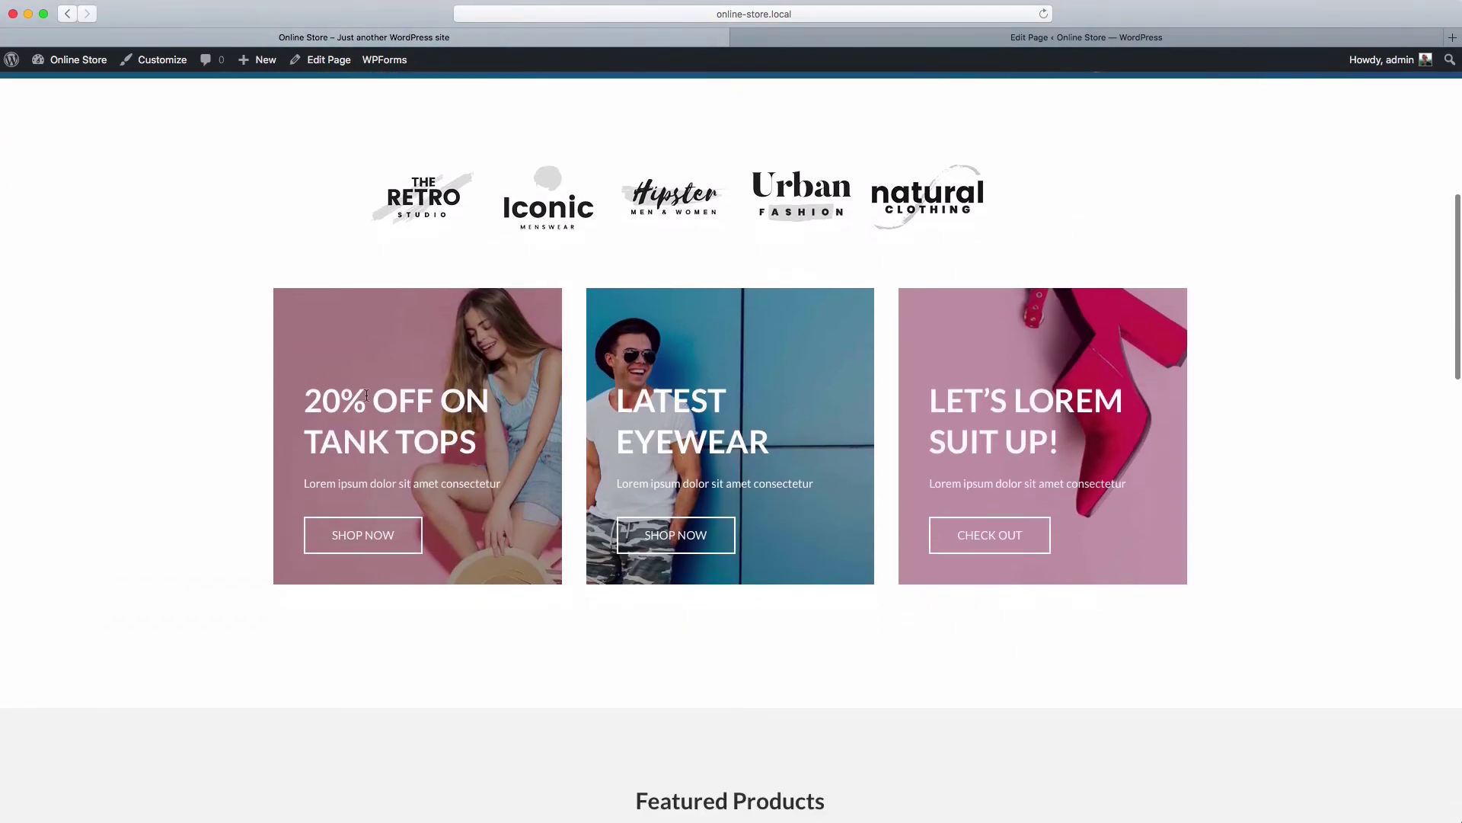
{"action": "scroll", "coordinate": [513, 490], "scroll_direction": "down", "scroll_amount": 15}
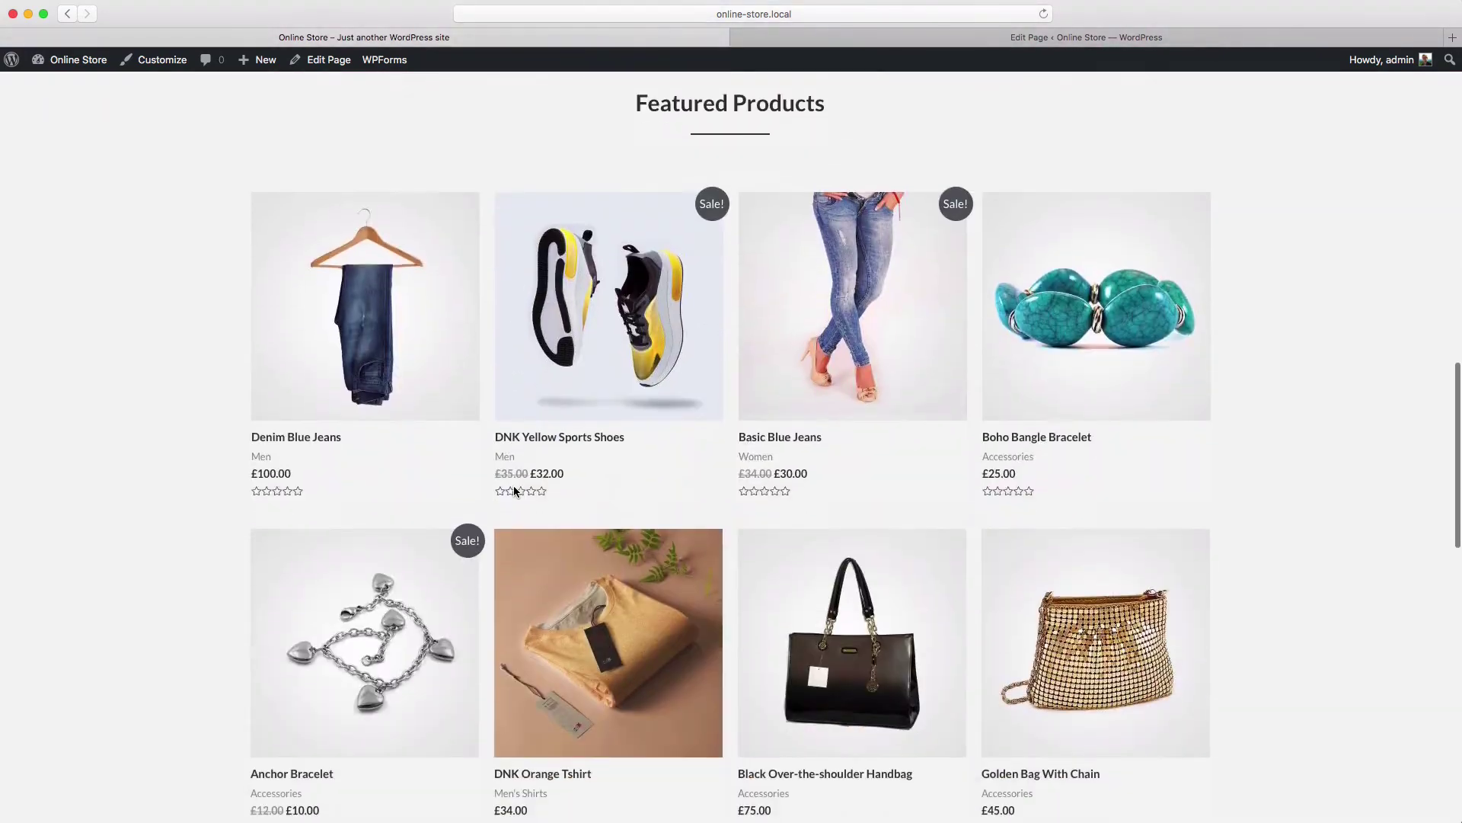
{"action": "scroll", "coordinate": [514, 491], "scroll_direction": "down", "scroll_amount": 8}
{"action": "scroll", "coordinate": [513, 493], "scroll_direction": "up", "scroll_amount": 20}
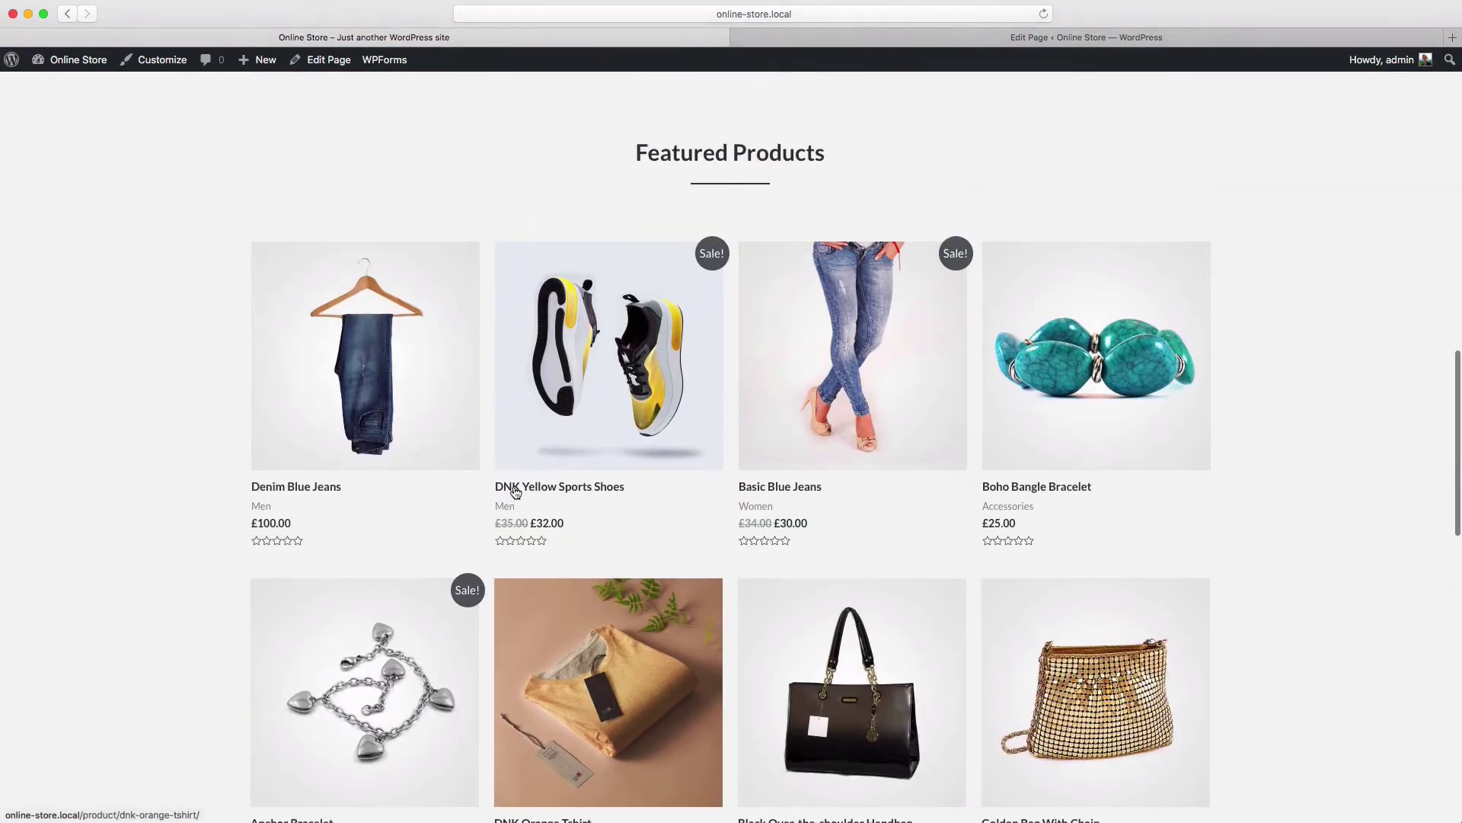
{"action": "scroll", "coordinate": [516, 493], "scroll_direction": "up", "scroll_amount": 10}
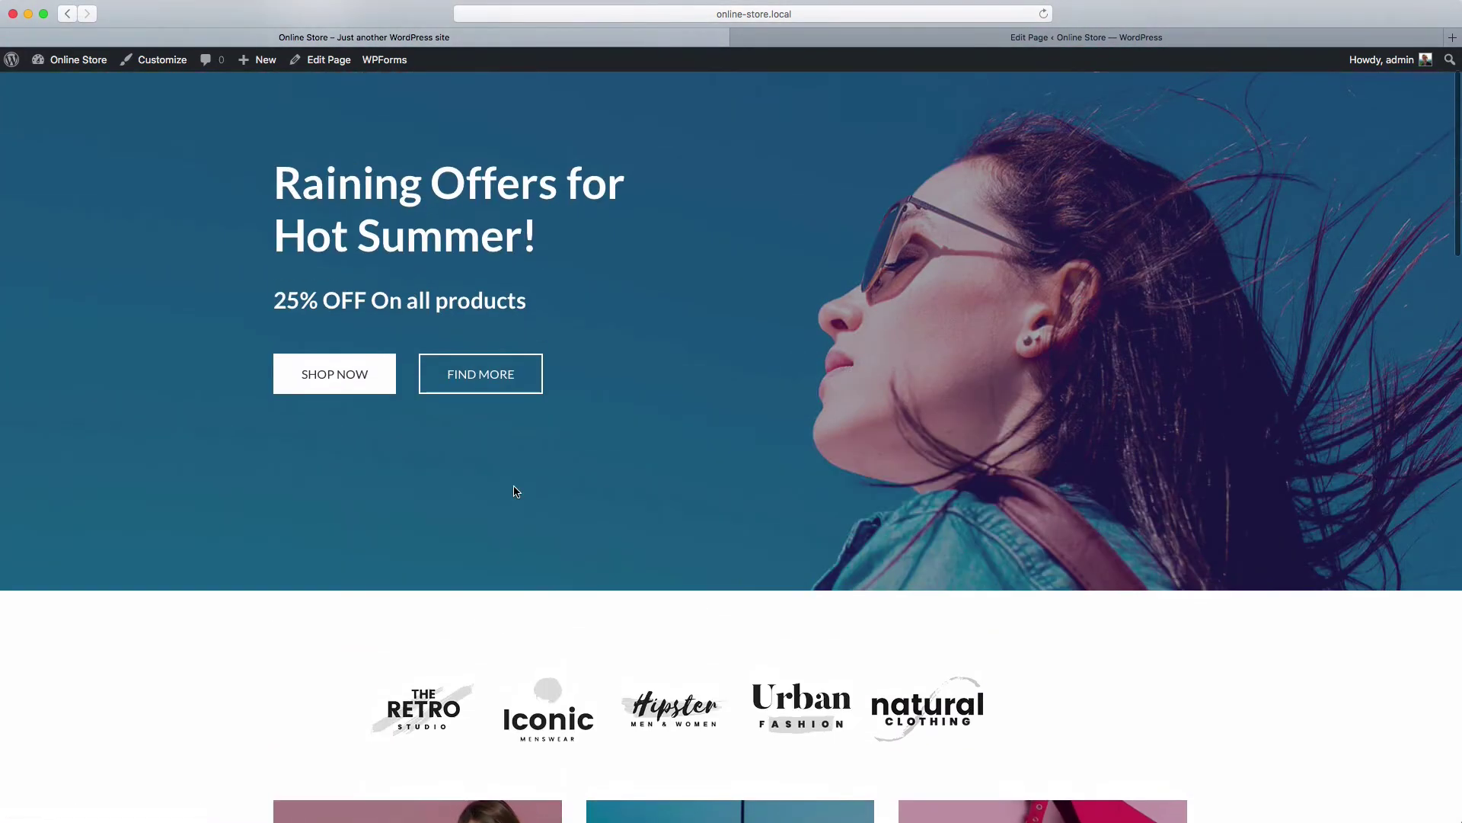
{"action": "scroll", "coordinate": [516, 492], "scroll_direction": "up", "scroll_amount": 2}
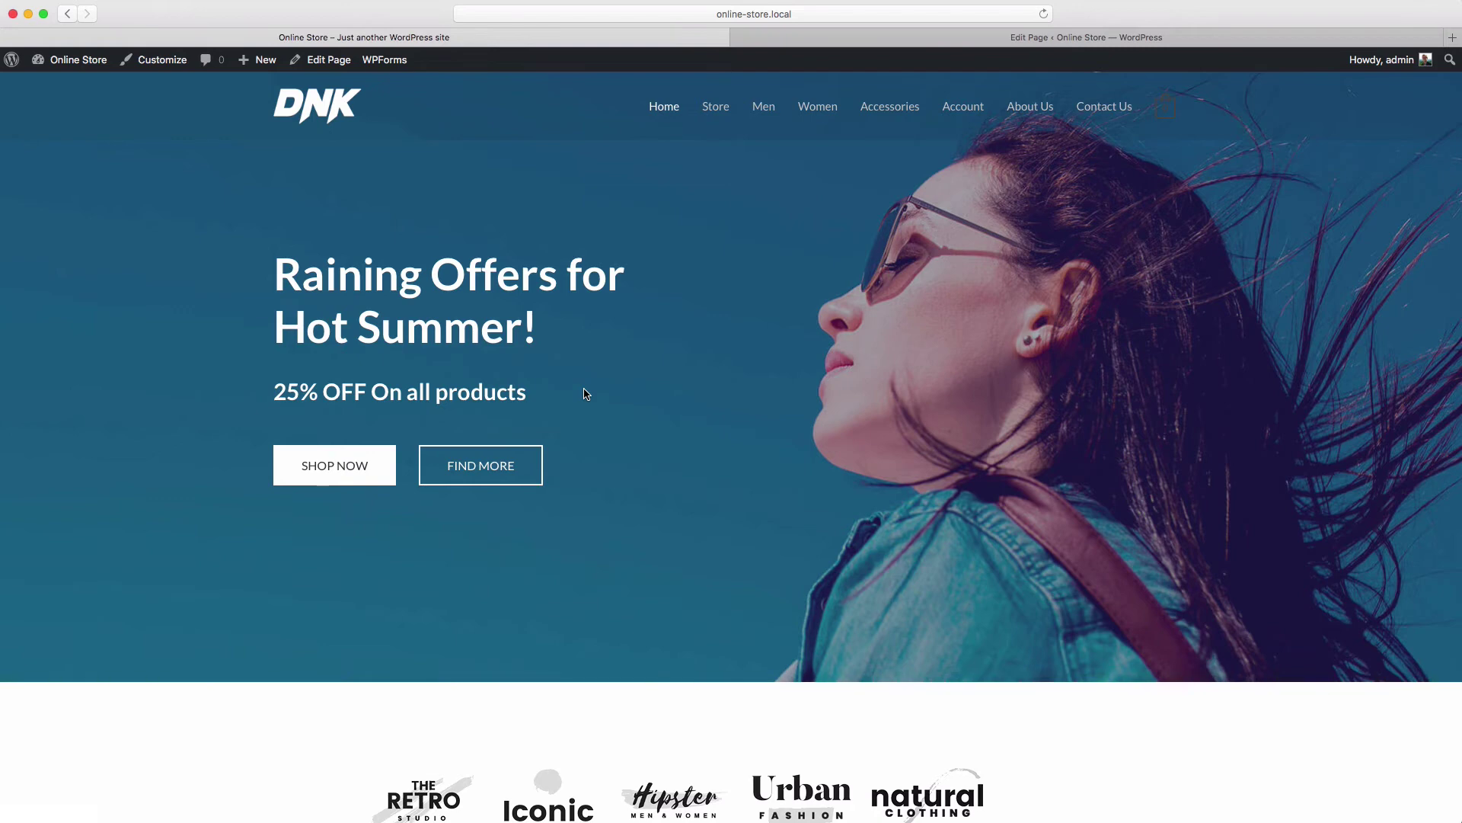
In the store's home page editor, turn off Hide block for the "Past customer?" login banner Section, with its visibility on Public.
{"action": "left_click", "coordinate": [889, 41]}
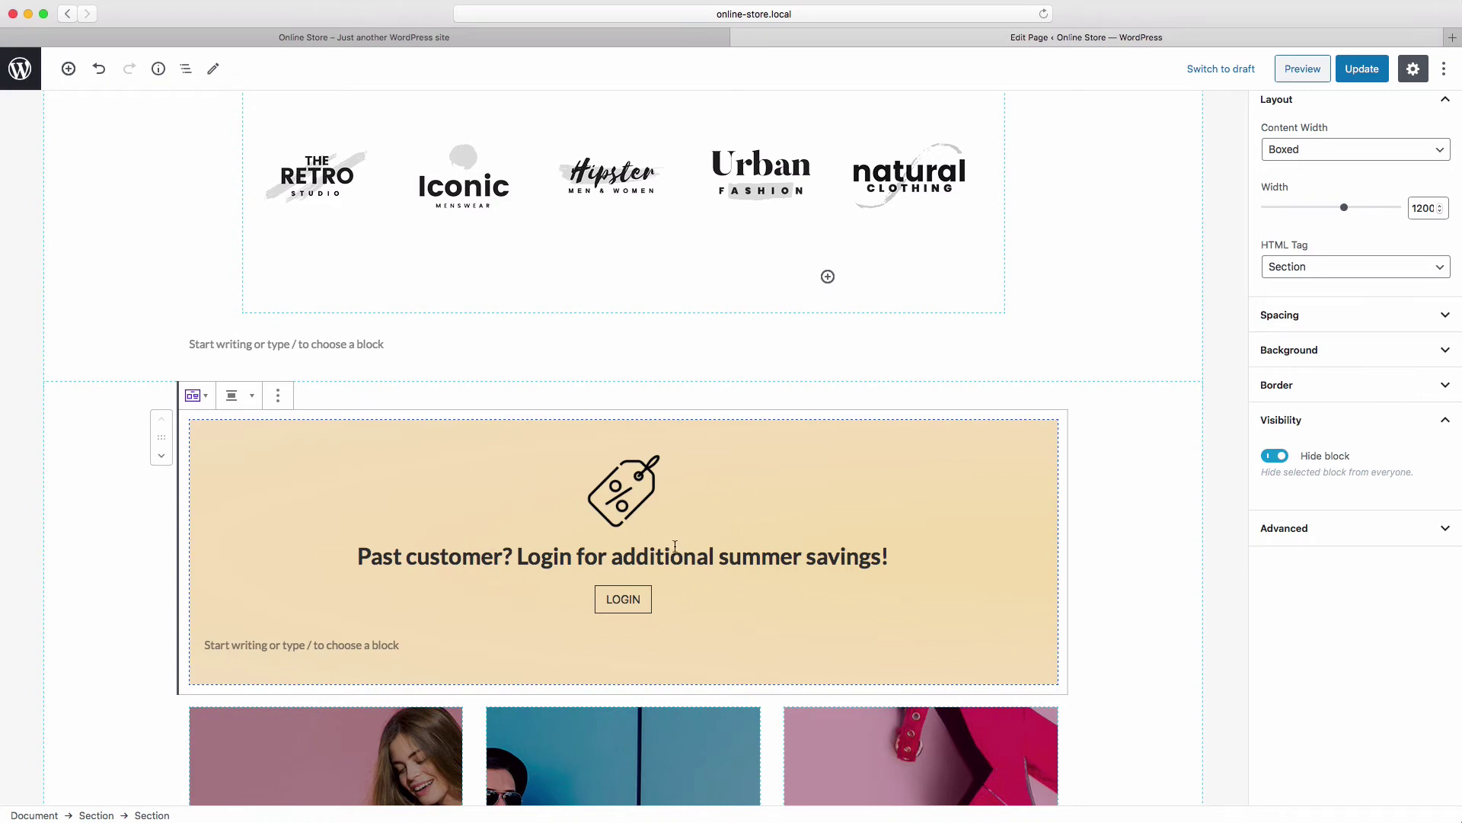
{"action": "scroll", "coordinate": [675, 545], "scroll_direction": "up", "scroll_amount": 12}
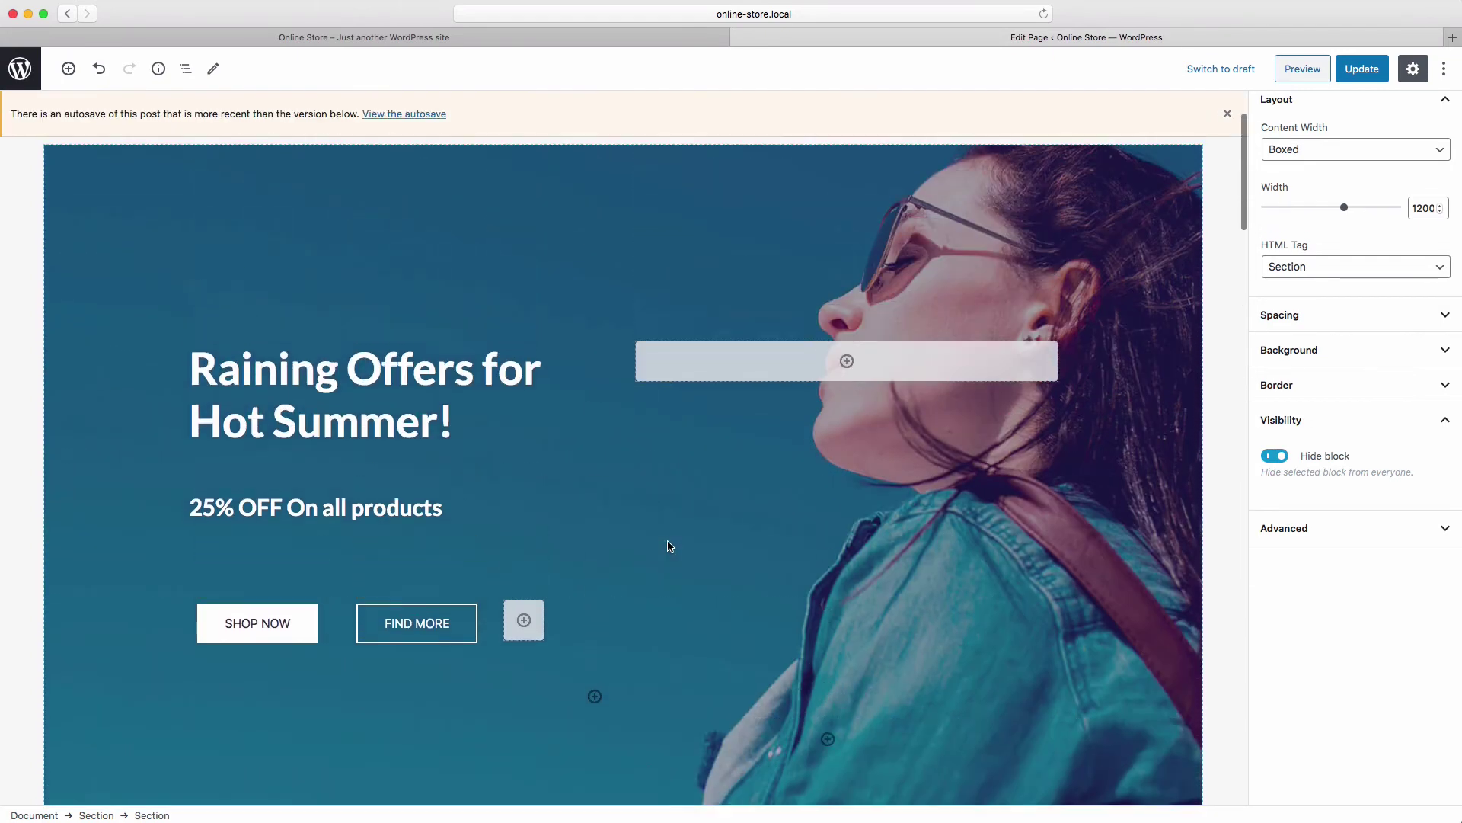
{"action": "scroll", "coordinate": [669, 545], "scroll_direction": "down", "scroll_amount": 10}
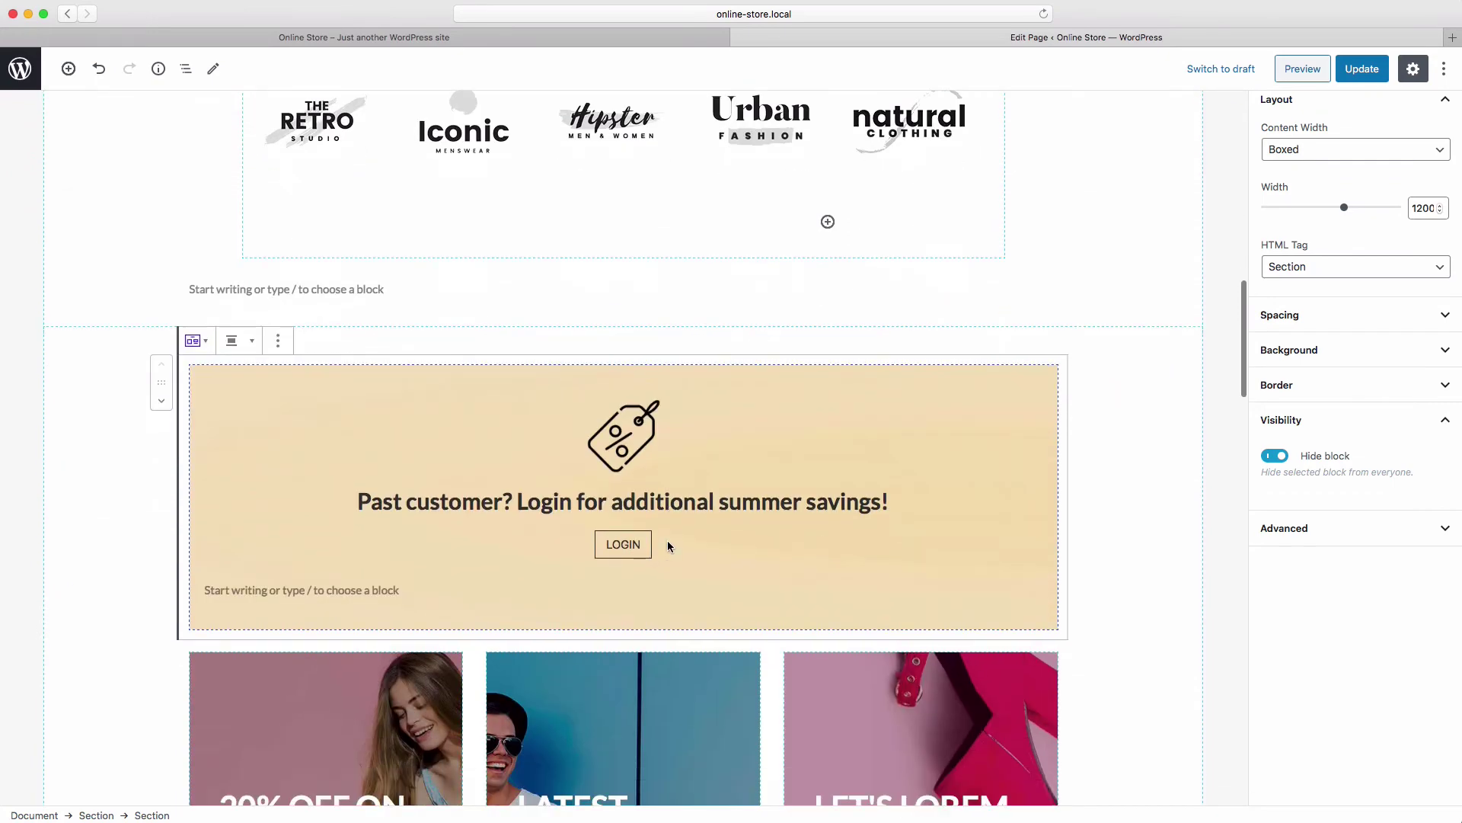
{"action": "scroll", "coordinate": [448, 522], "scroll_direction": "down", "scroll_amount": 3}
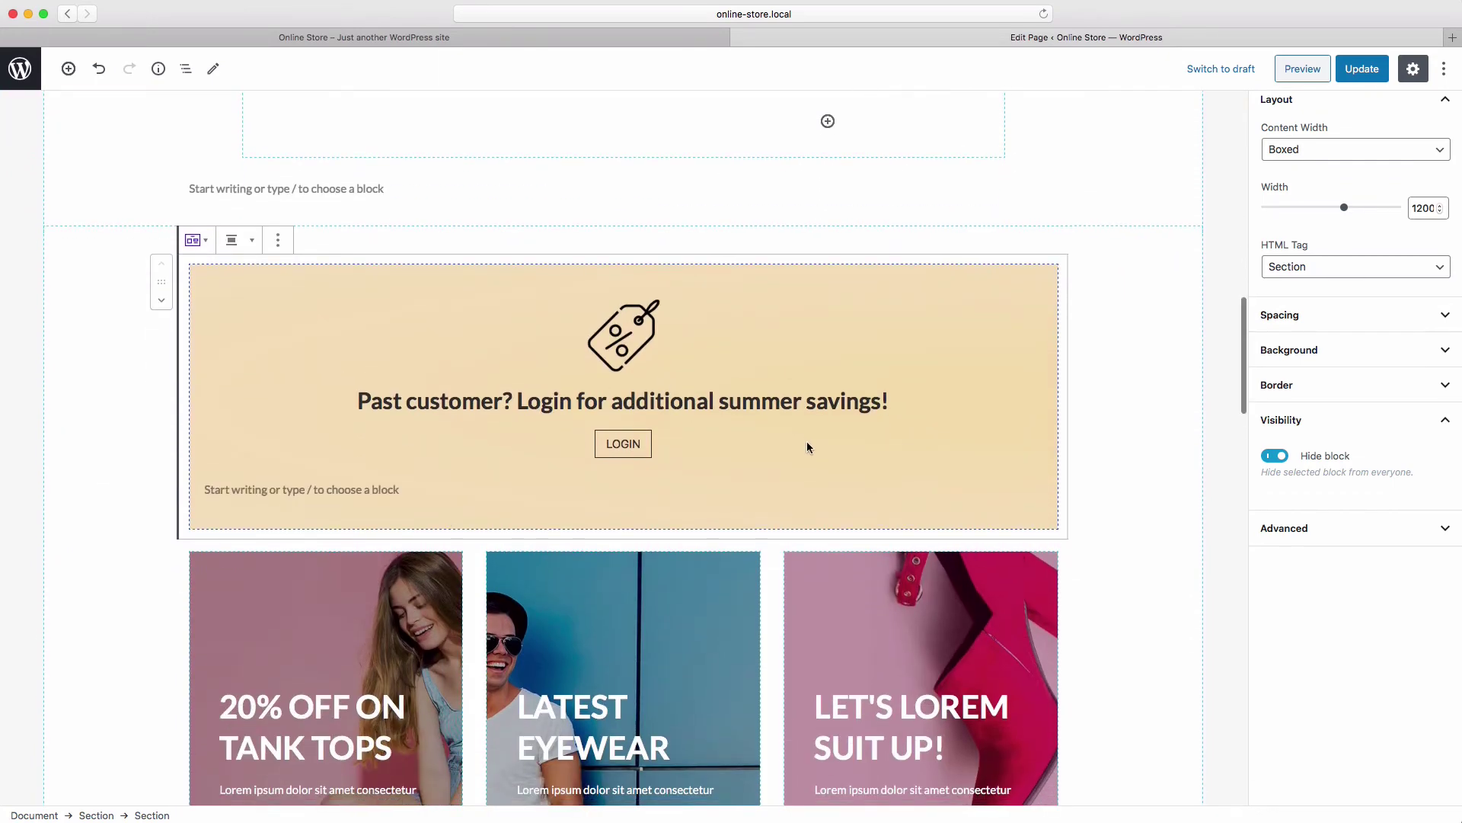
{"action": "scroll", "coordinate": [807, 444], "scroll_direction": "down", "scroll_amount": 7}
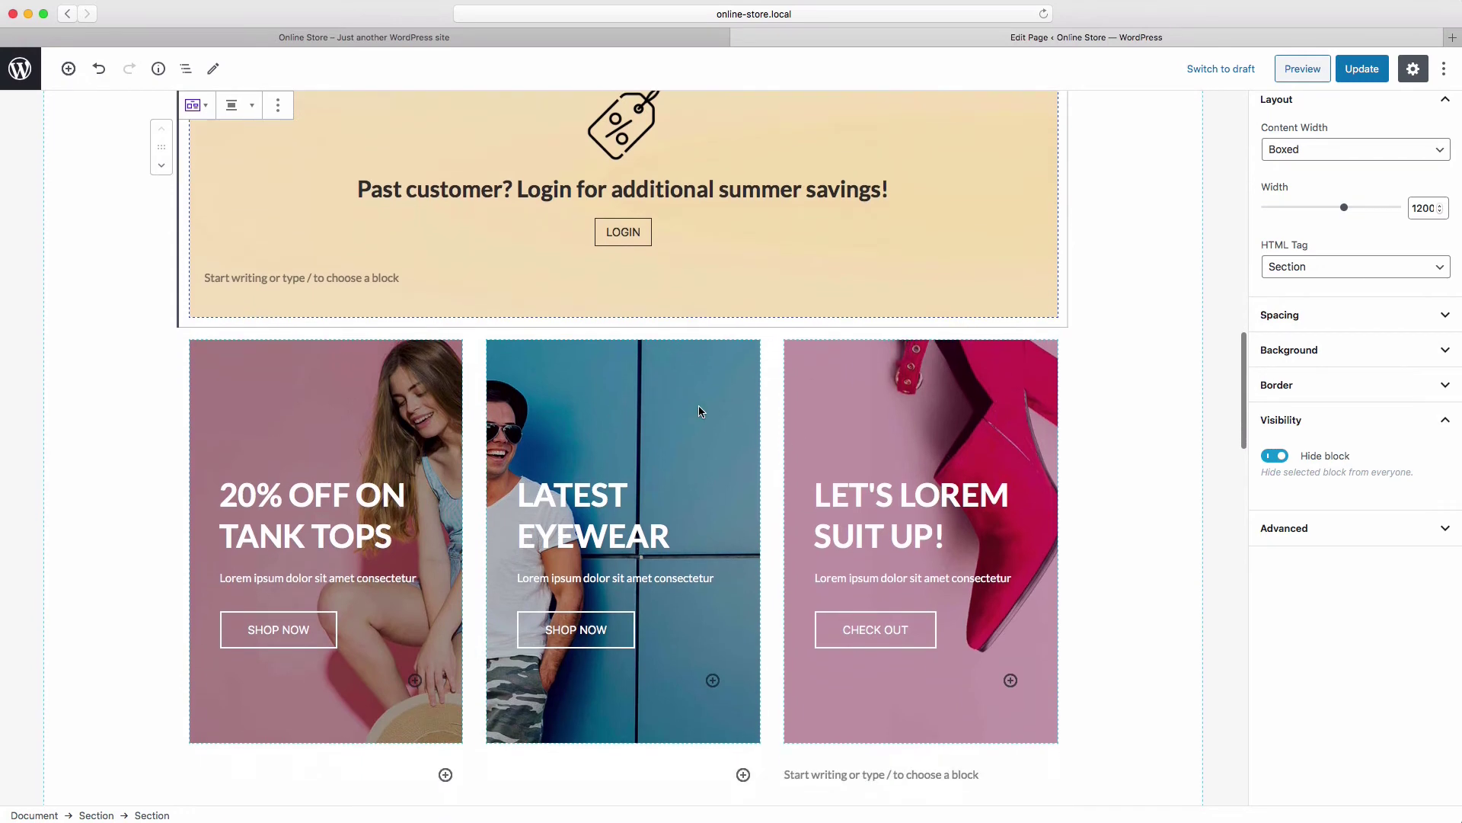
{"action": "scroll", "coordinate": [876, 416], "scroll_direction": "up", "scroll_amount": 7}
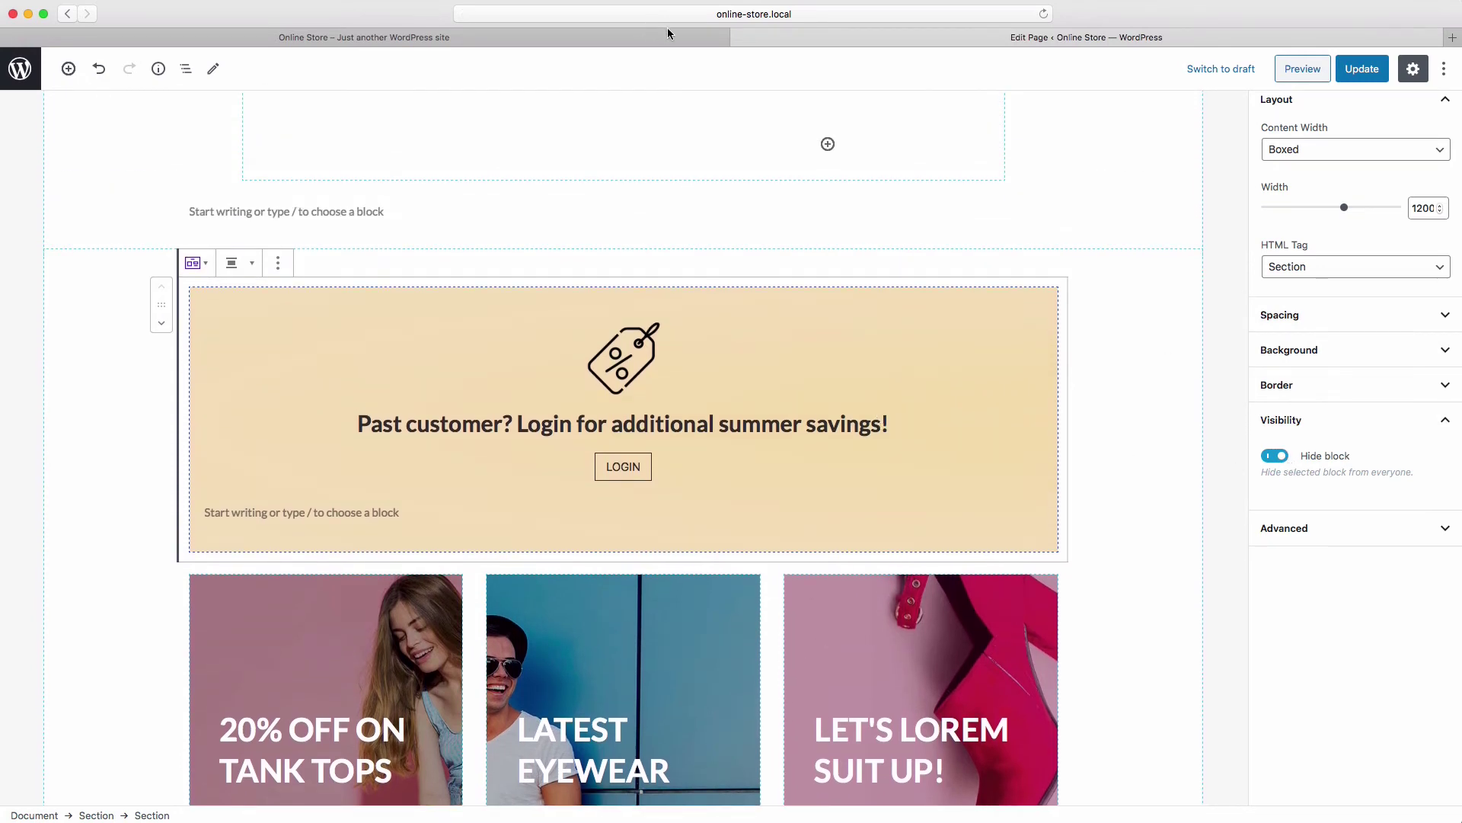
{"action": "left_click", "coordinate": [1281, 458]}
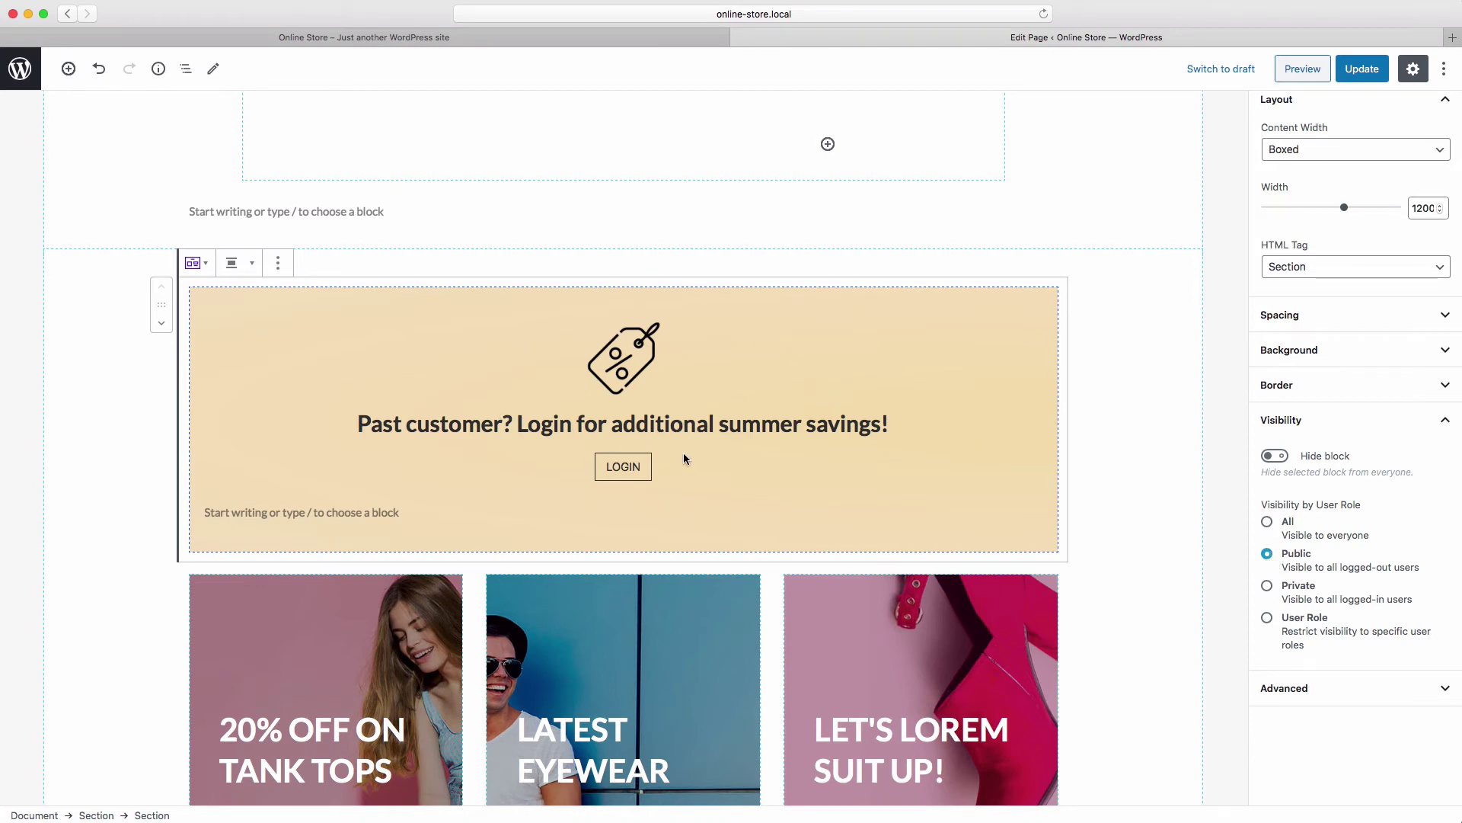
Update the store page and reload the live home page to check for the login banner as a logged-in user.
{"action": "left_click", "coordinate": [1357, 69]}
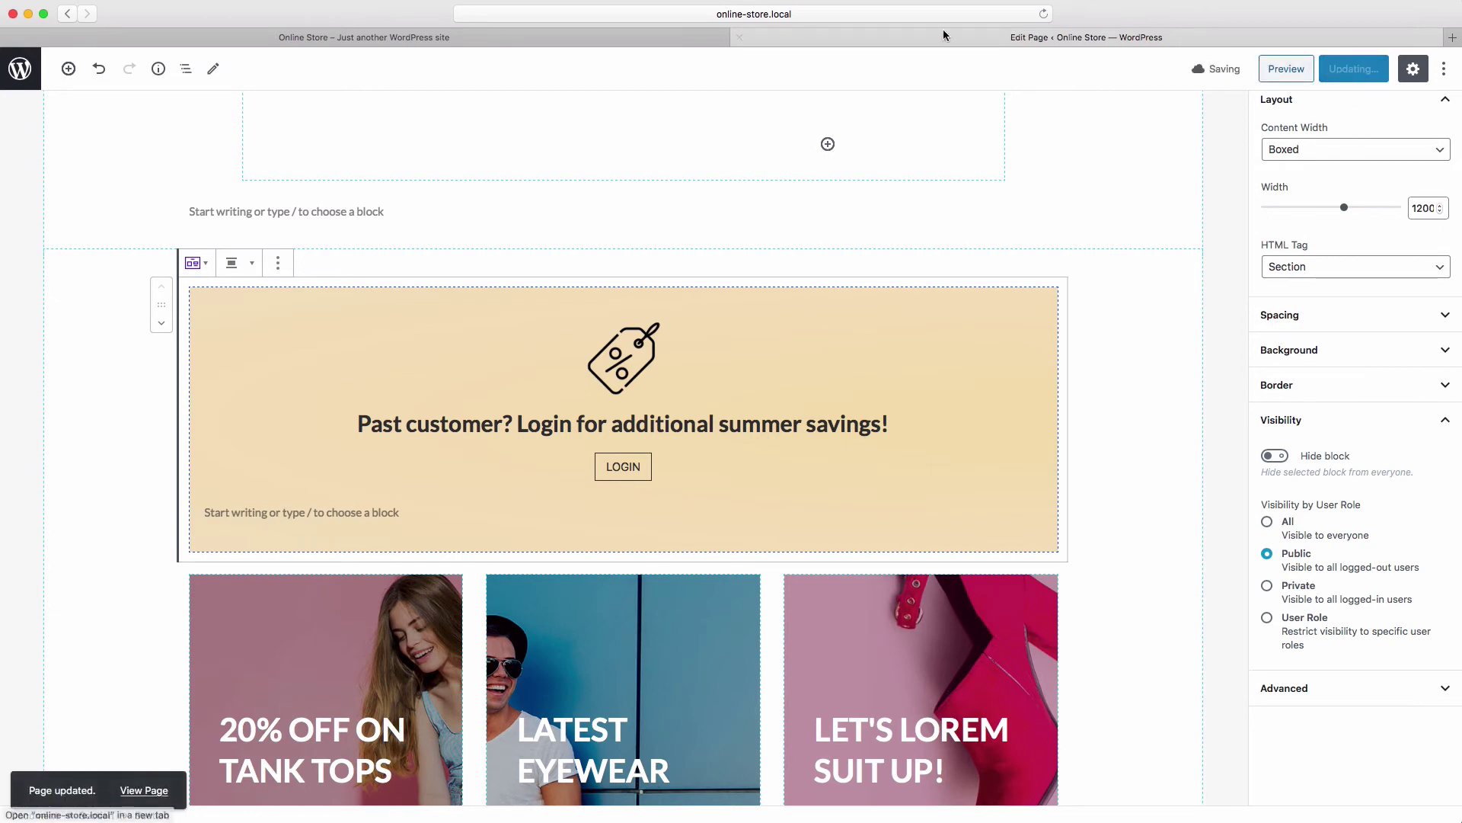
{"action": "left_click", "coordinate": [623, 36]}
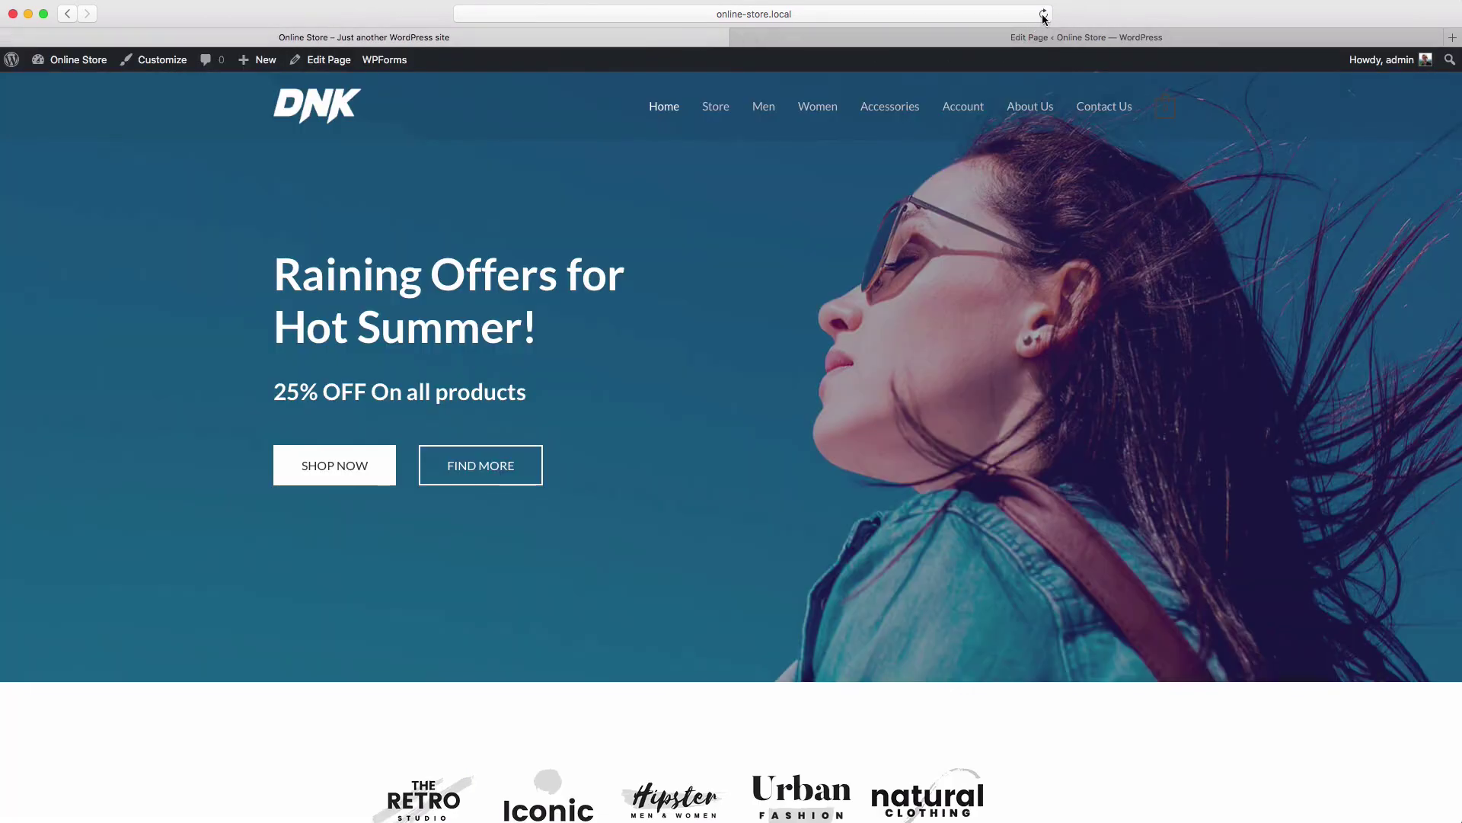
{"action": "left_click", "coordinate": [1044, 14]}
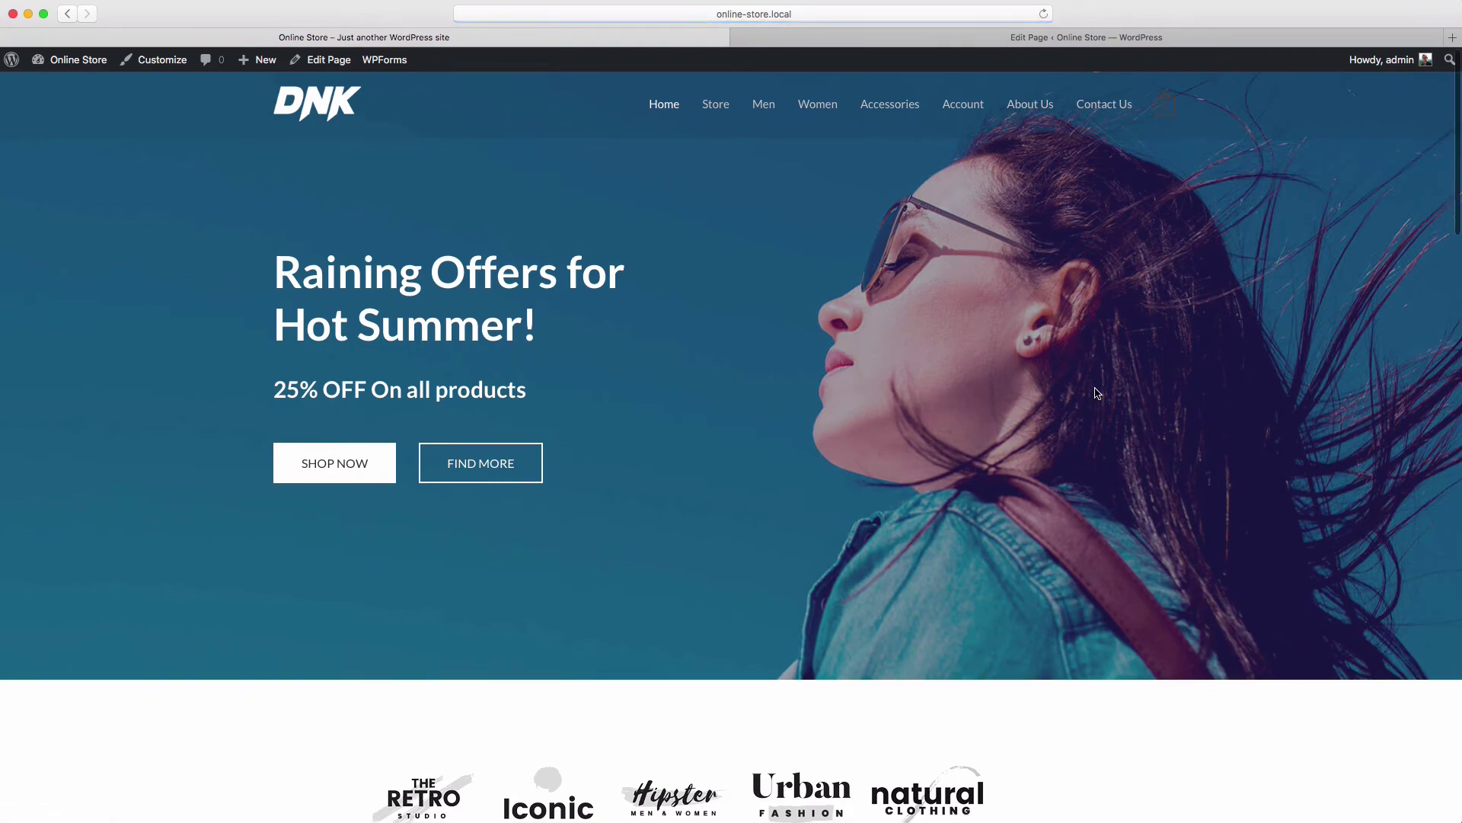
{"action": "scroll", "coordinate": [1096, 389], "scroll_direction": "down", "scroll_amount": 10}
{"action": "scroll", "coordinate": [1096, 388], "scroll_direction": "up", "scroll_amount": 6}
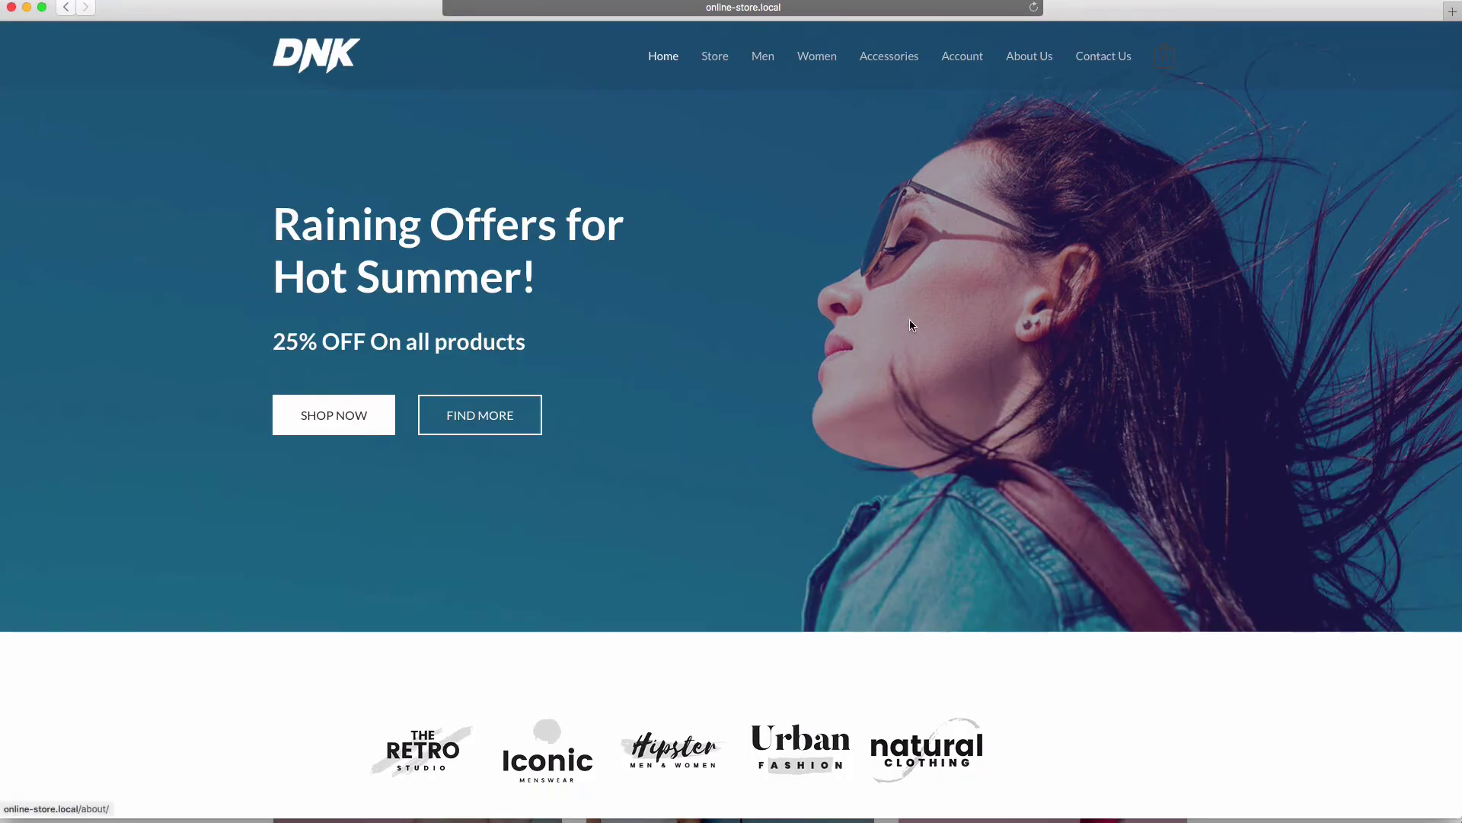
Reload the store's home page in the logged-out window and examine the area between the brand logos and promo boxes.
{"action": "scroll", "coordinate": [910, 320], "scroll_direction": "down", "scroll_amount": 9}
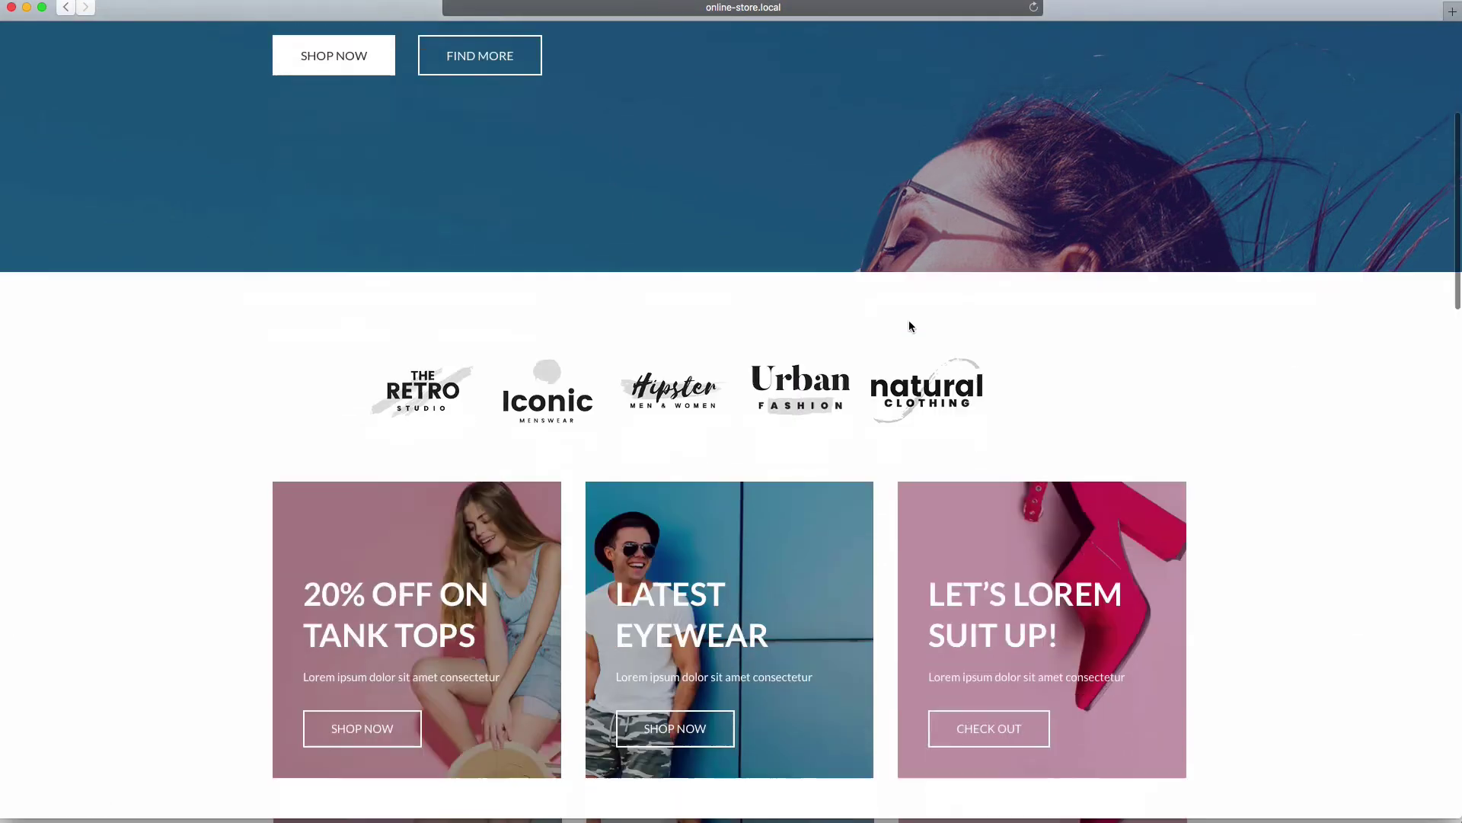
{"action": "scroll", "coordinate": [908, 320], "scroll_direction": "up", "scroll_amount": 1}
{"action": "left_click", "coordinate": [1034, 8]}
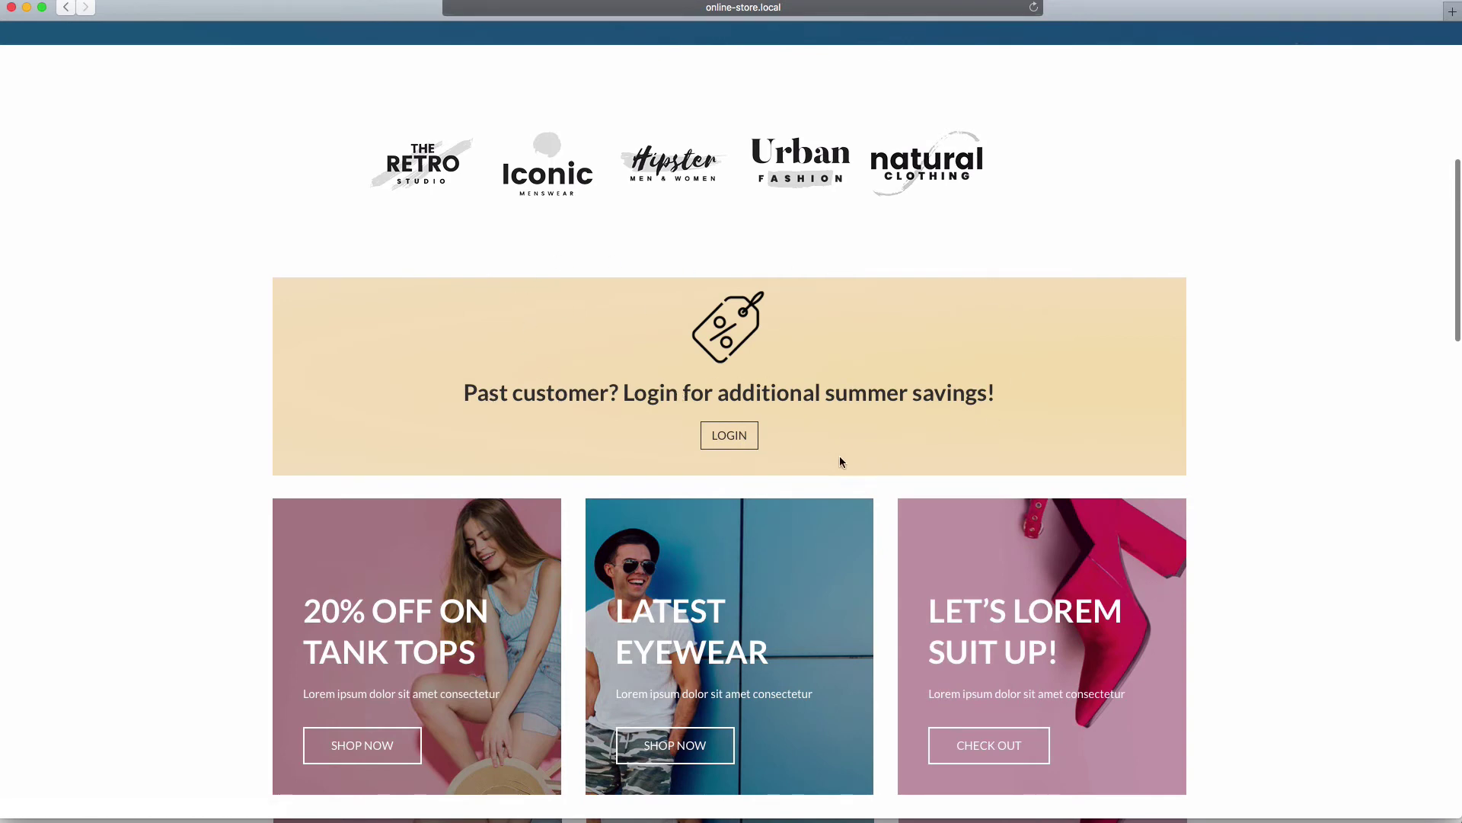
{"action": "scroll", "coordinate": [870, 448], "scroll_direction": "up", "scroll_amount": 3}
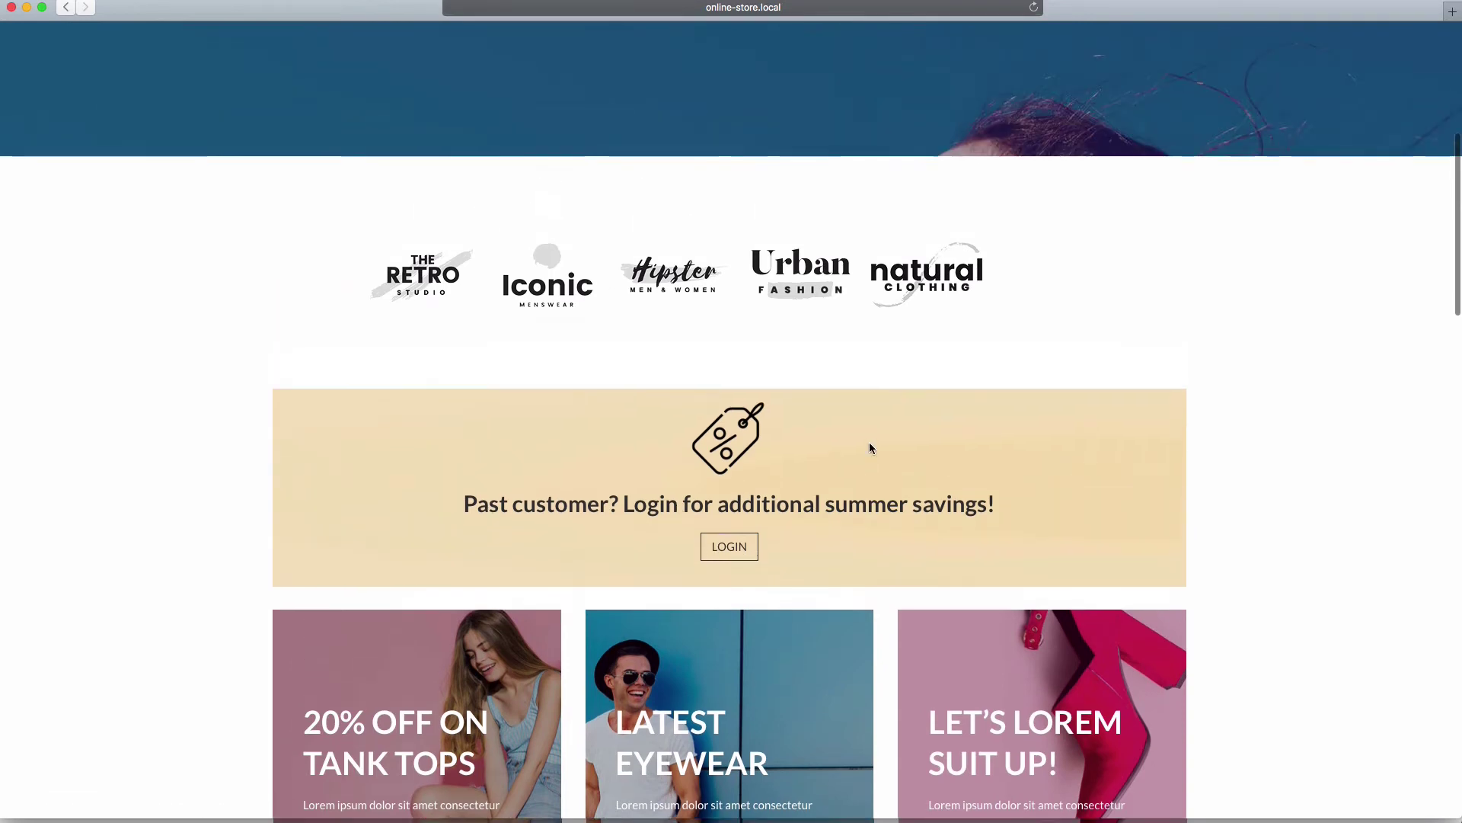
{"action": "scroll", "coordinate": [871, 449], "scroll_direction": "up", "scroll_amount": 2}
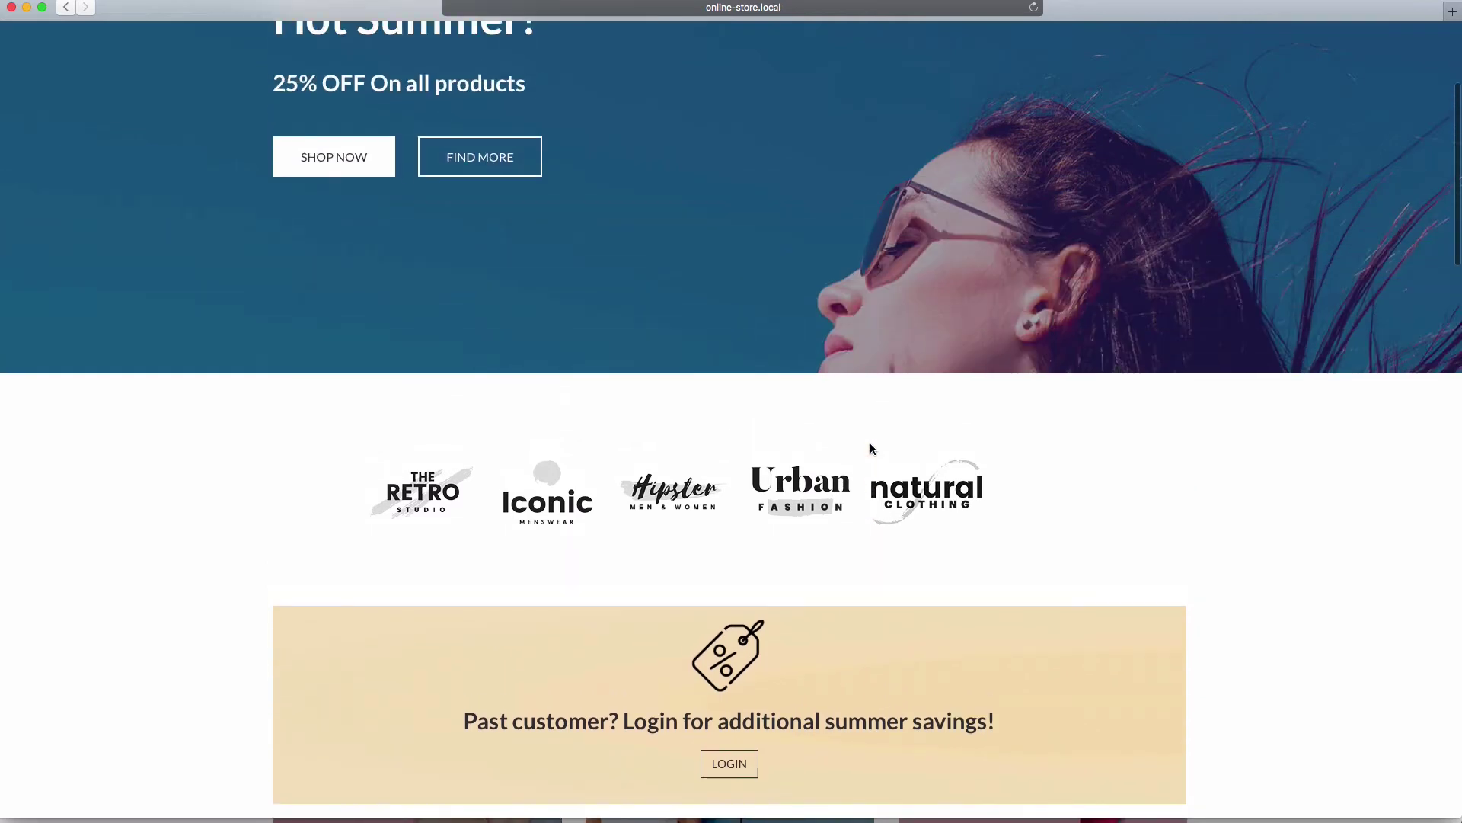
{"action": "scroll", "coordinate": [871, 449], "scroll_direction": "up", "scroll_amount": 2}
{"action": "scroll", "coordinate": [871, 449], "scroll_direction": "down", "scroll_amount": 2}
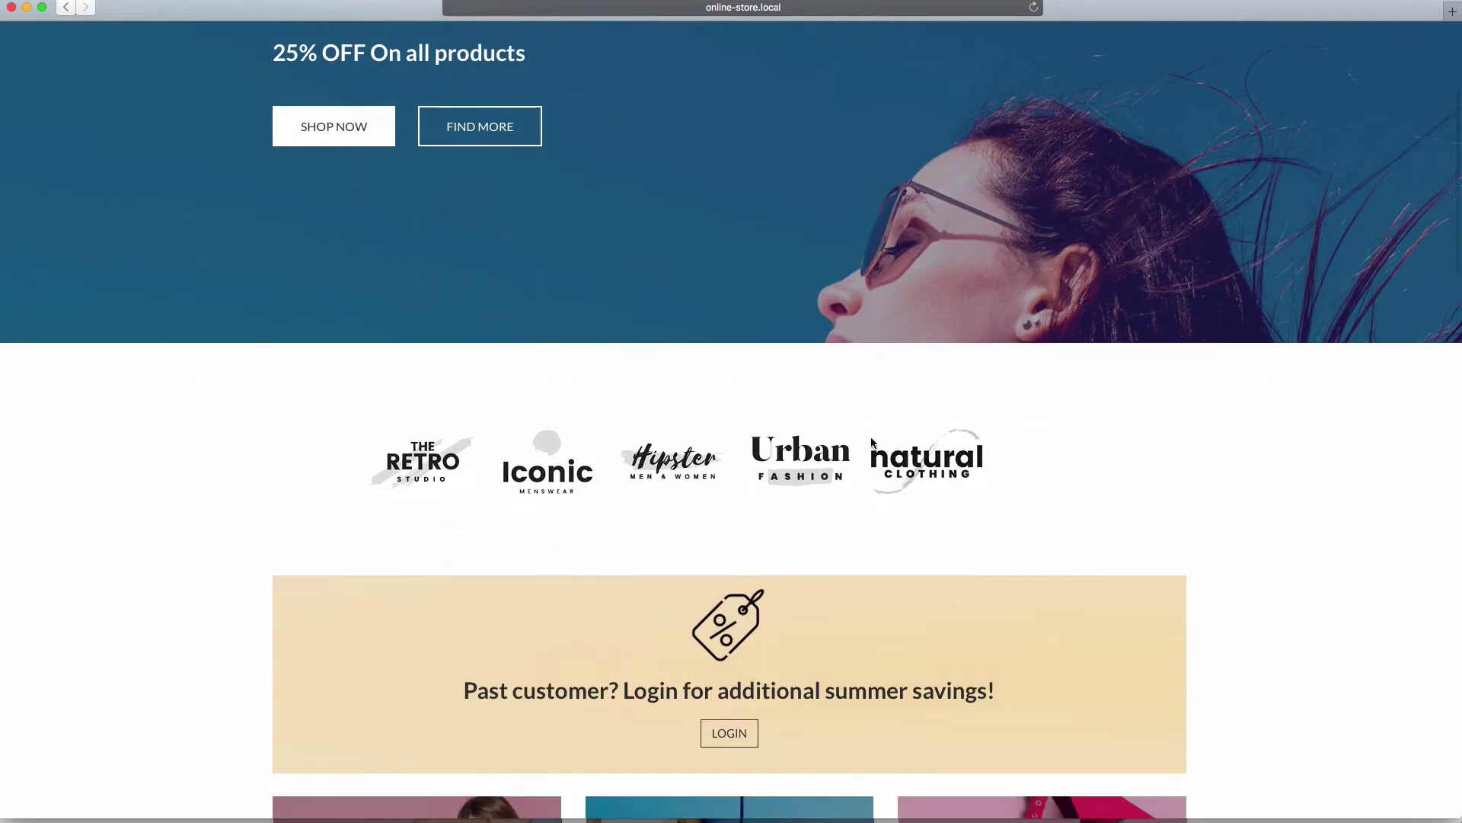
Return to the store's home page editor and duplicate the "20% OFF ON TANK TOPS" Info Box in the first promo column.
{"action": "scroll", "coordinate": [769, 661], "scroll_direction": "up", "scroll_amount": 1}
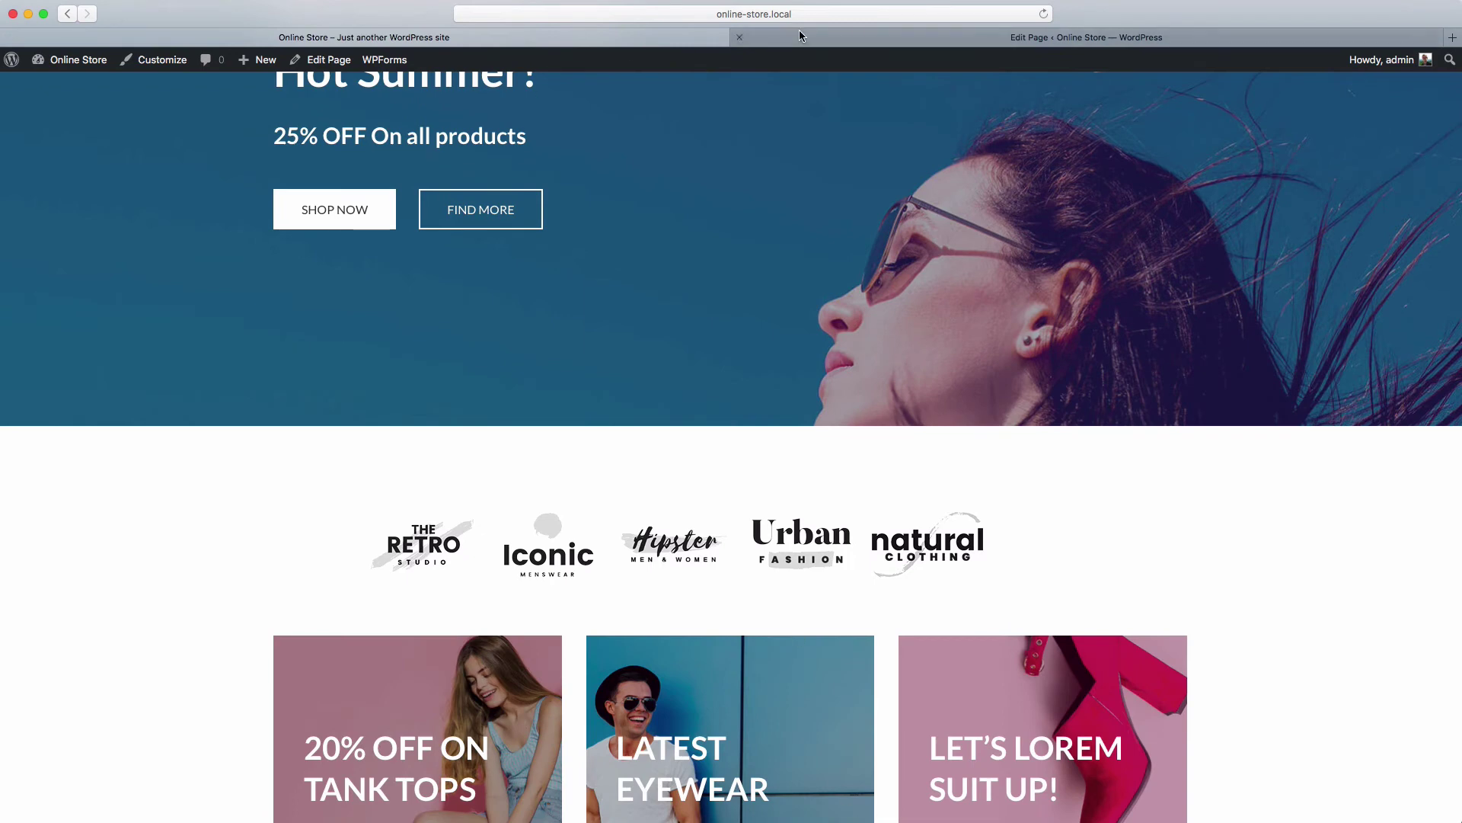
{"action": "left_click", "coordinate": [799, 32]}
{"action": "scroll", "coordinate": [747, 388], "scroll_direction": "down", "scroll_amount": 3}
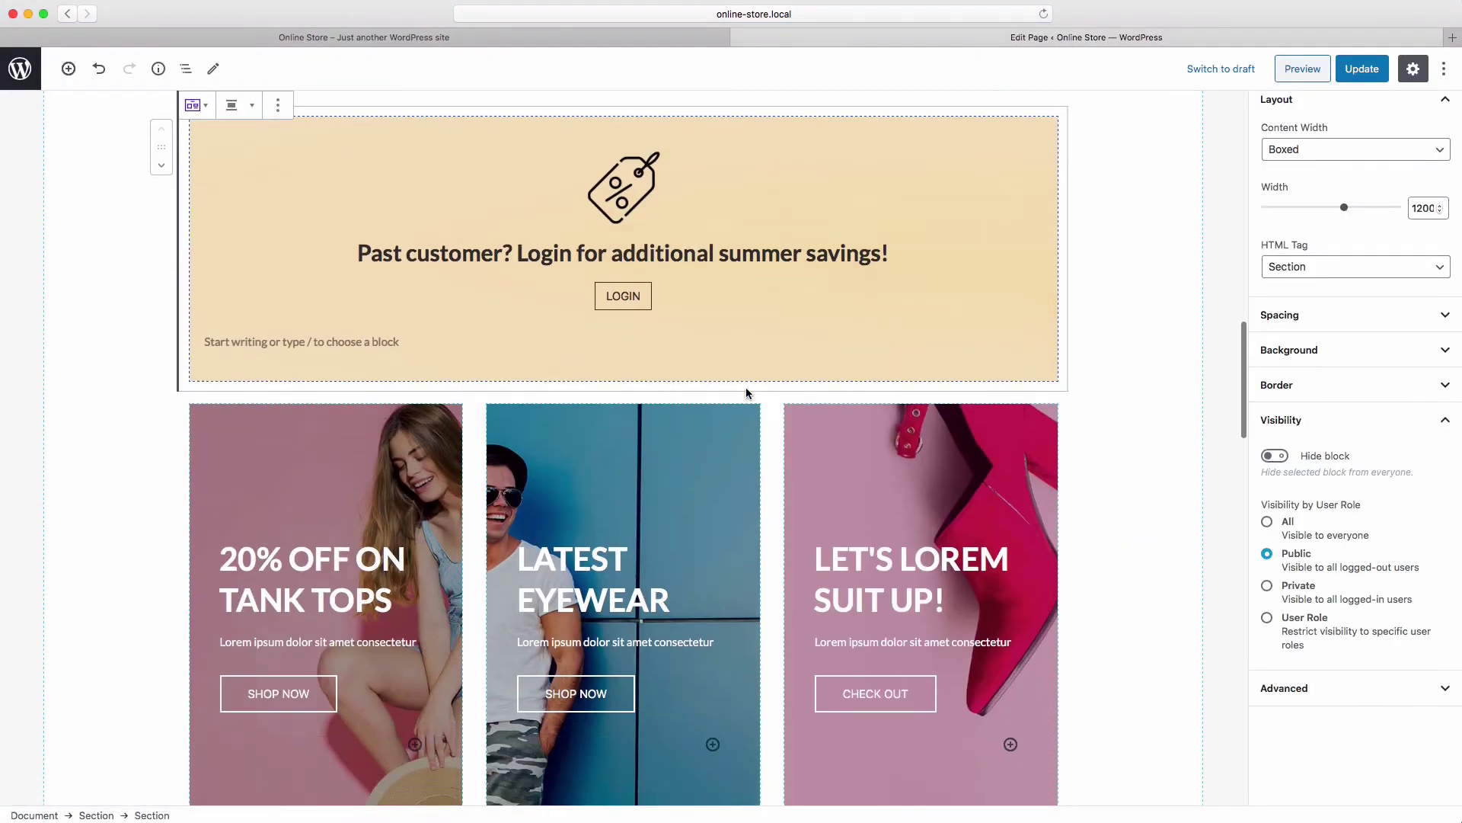
{"action": "scroll", "coordinate": [327, 507], "scroll_direction": "down", "scroll_amount": 1}
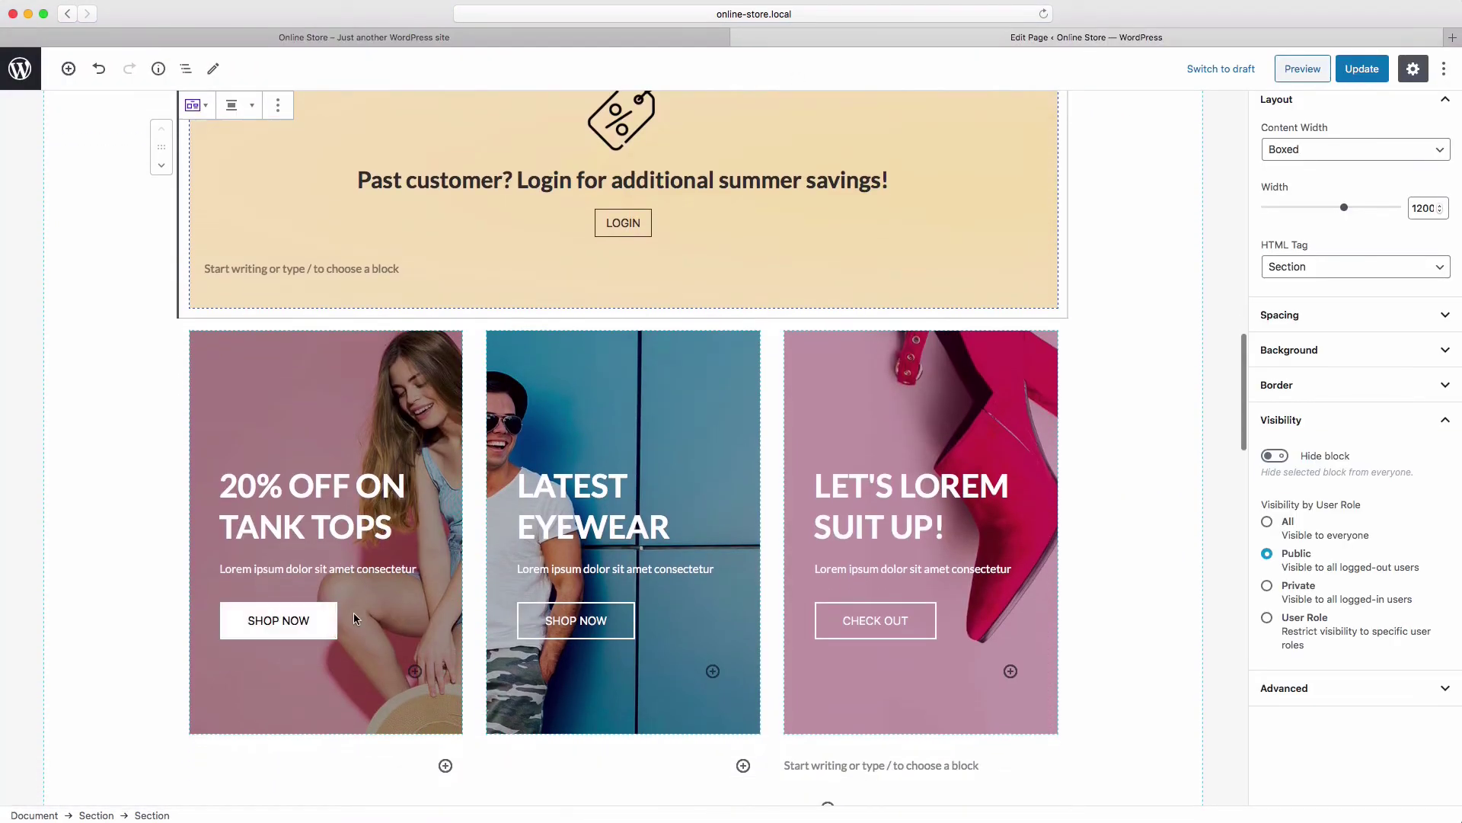
{"action": "left_click", "coordinate": [356, 526]}
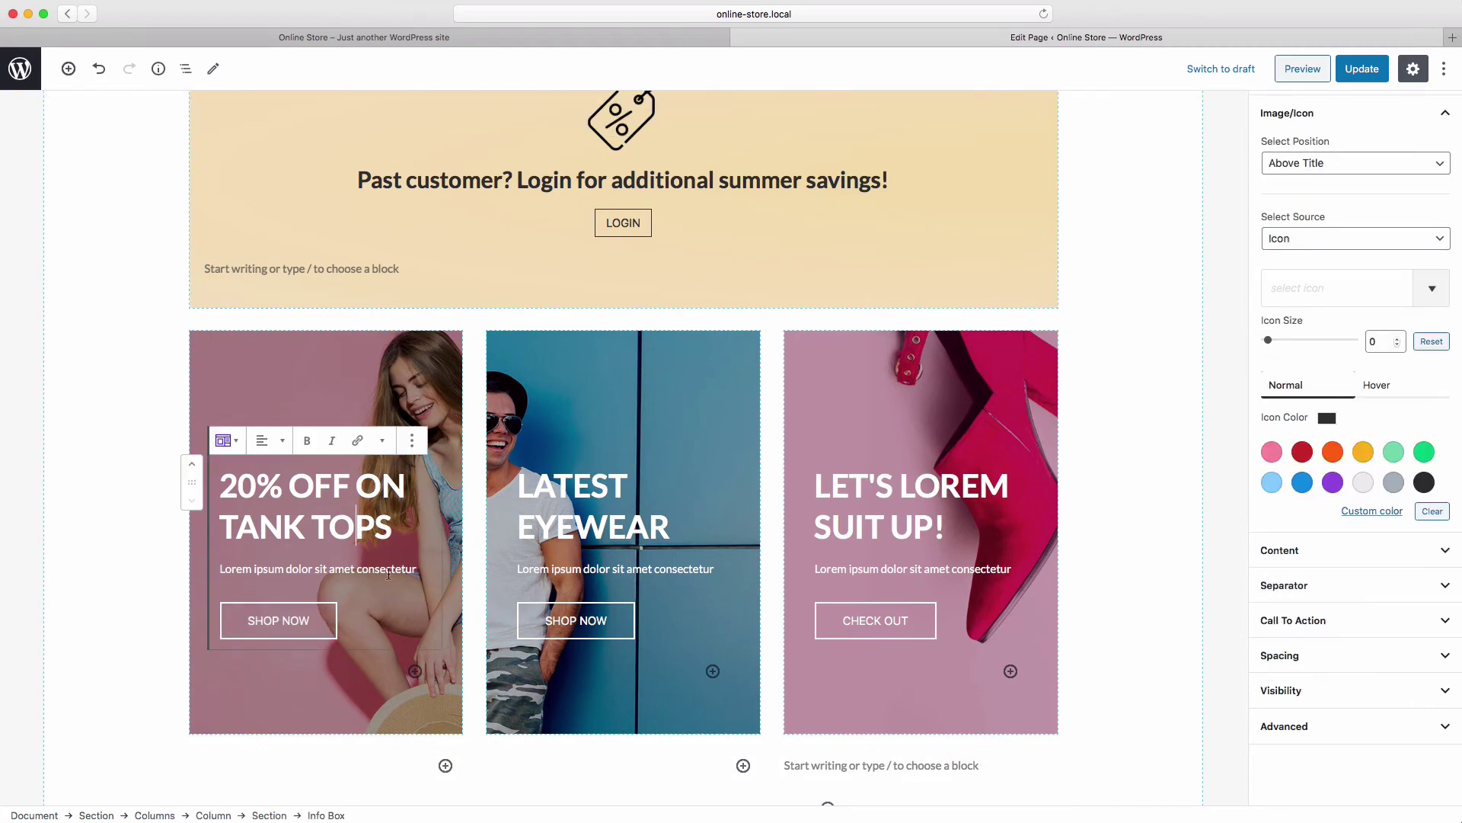
{"action": "left_click", "coordinate": [412, 442]}
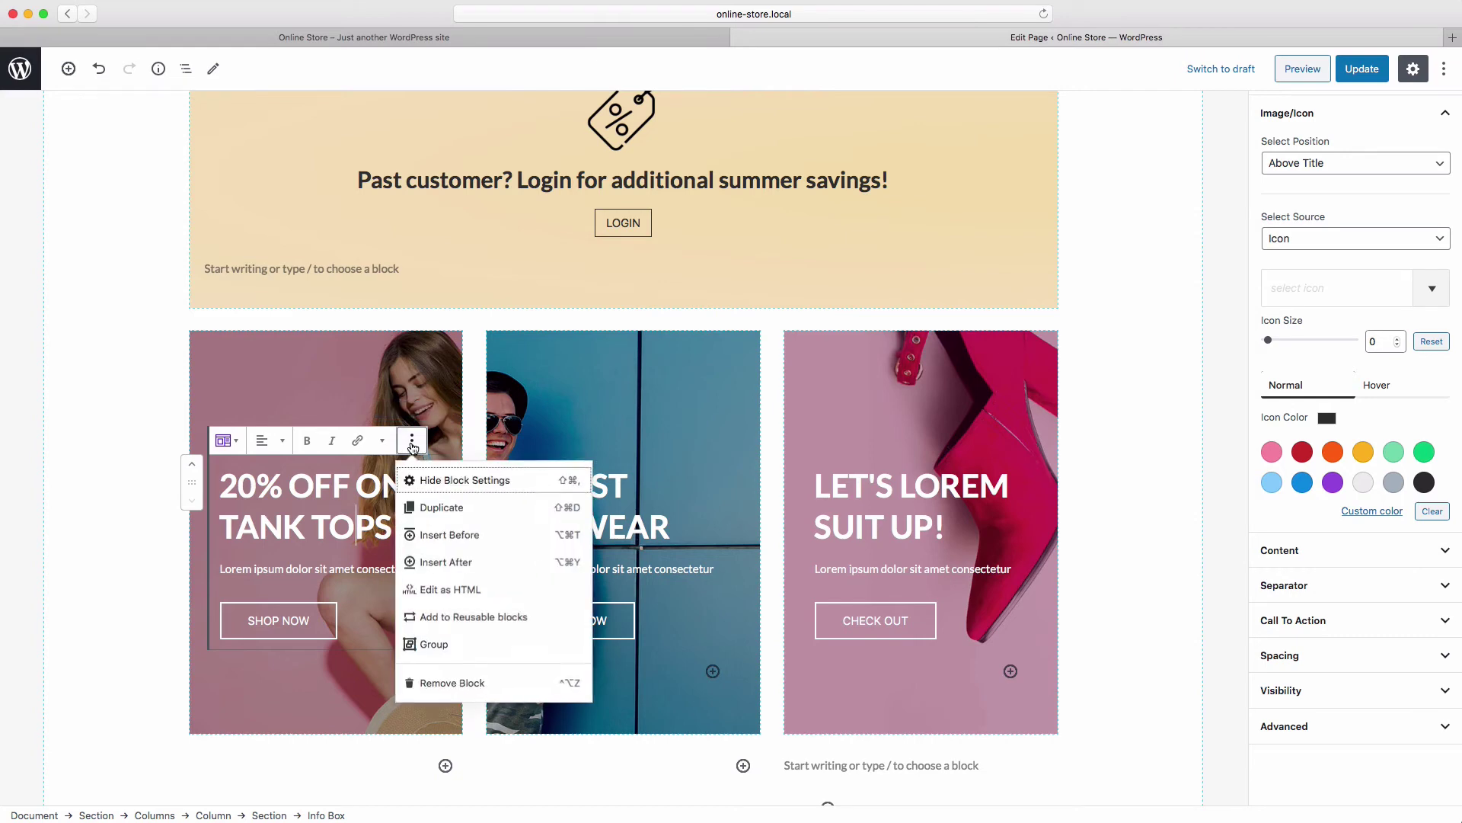
{"action": "left_click", "coordinate": [442, 507]}
{"action": "scroll", "coordinate": [501, 736], "scroll_direction": "down", "scroll_amount": 4}
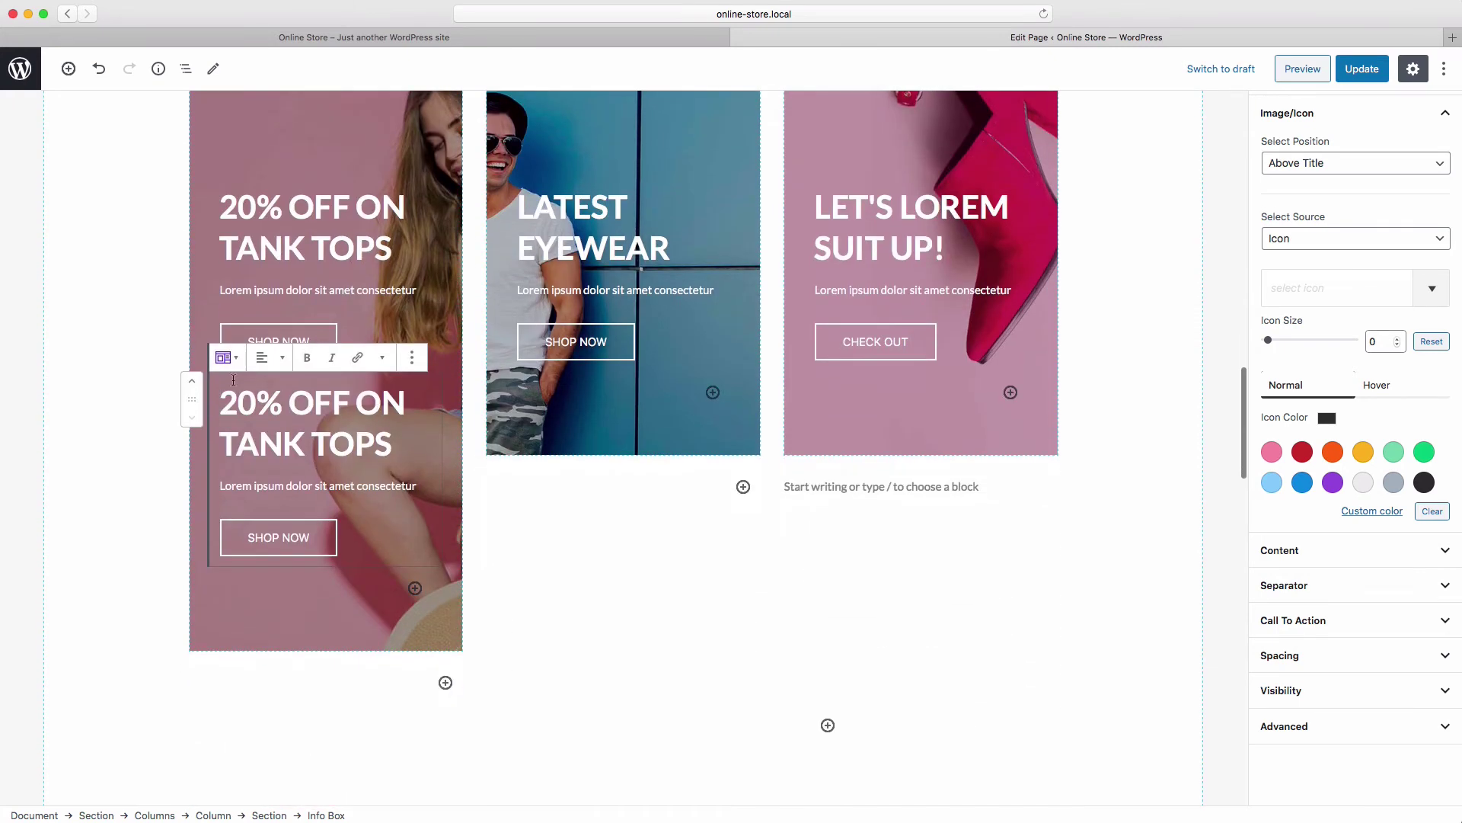
Change the heading of the duplicated Info Box to "30% OFF ON TANK TOPS".
{"action": "scroll", "coordinate": [393, 228], "scroll_direction": "up", "scroll_amount": 1}
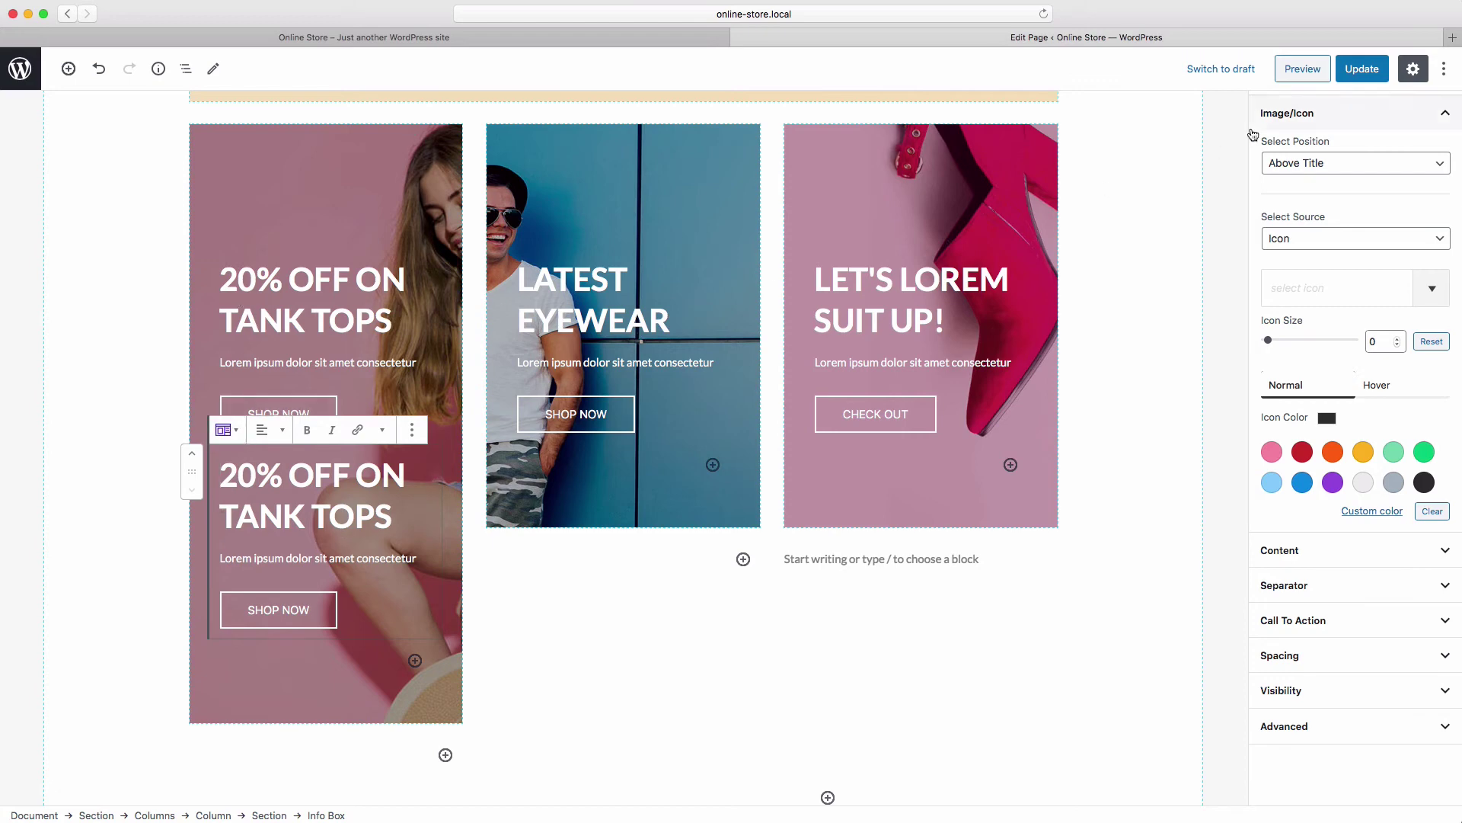
{"action": "scroll", "coordinate": [1325, 154], "scroll_direction": "up", "scroll_amount": 1}
{"action": "scroll", "coordinate": [1326, 154], "scroll_direction": "up", "scroll_amount": 5}
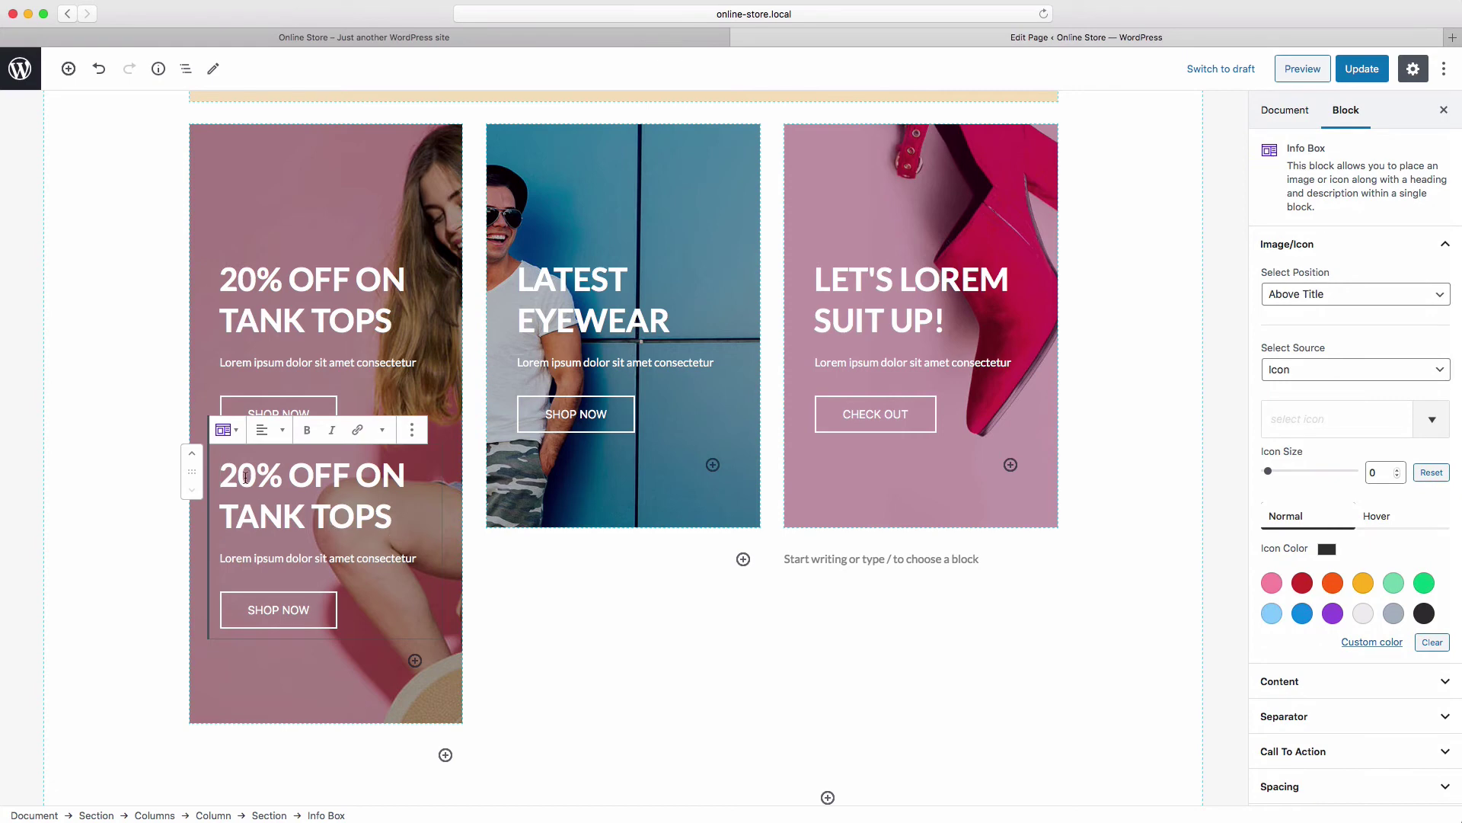
{"action": "key", "text": "BackSpace"}
{"action": "type", "text": "3"}
Restrict the "30% OFF ON TANK TOPS" Info Box's visibility by User Role to Customer and Administrator.
{"action": "scroll", "coordinate": [1340, 754], "scroll_direction": "down", "scroll_amount": 2}
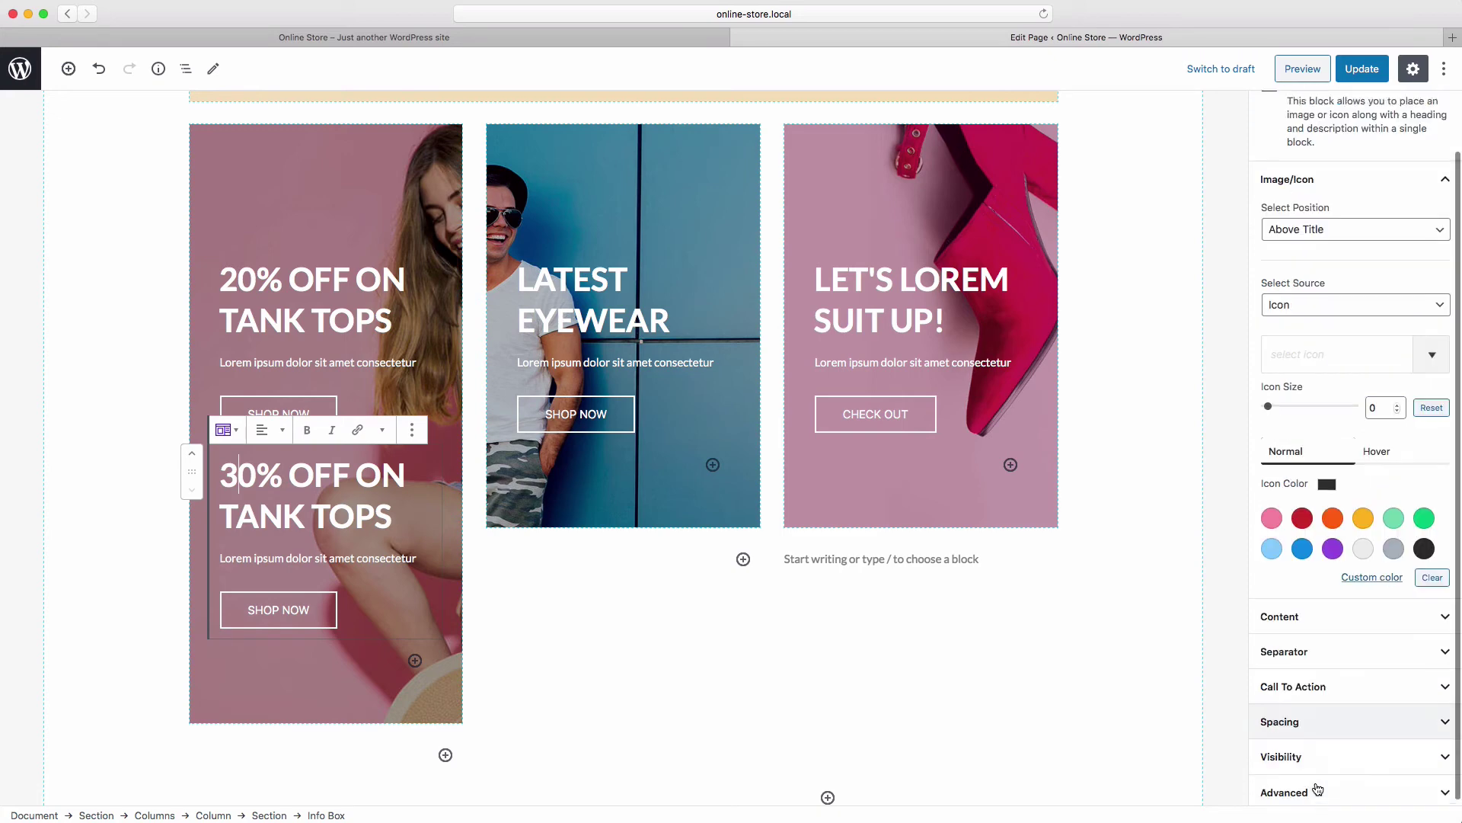
{"action": "left_click", "coordinate": [1344, 761]}
{"action": "scroll", "coordinate": [1344, 766], "scroll_direction": "down", "scroll_amount": 5}
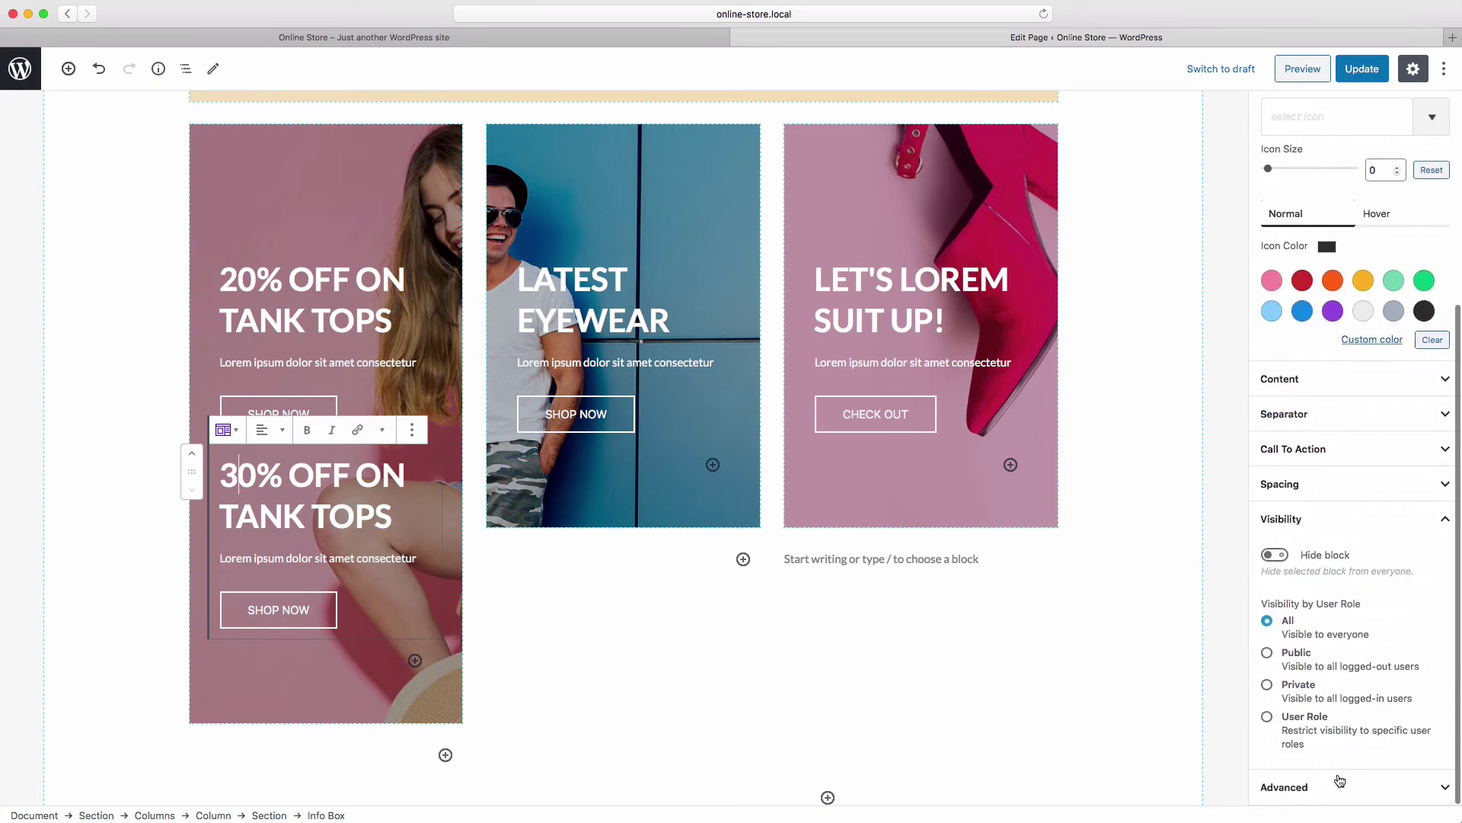
{"action": "left_click", "coordinate": [1268, 686]}
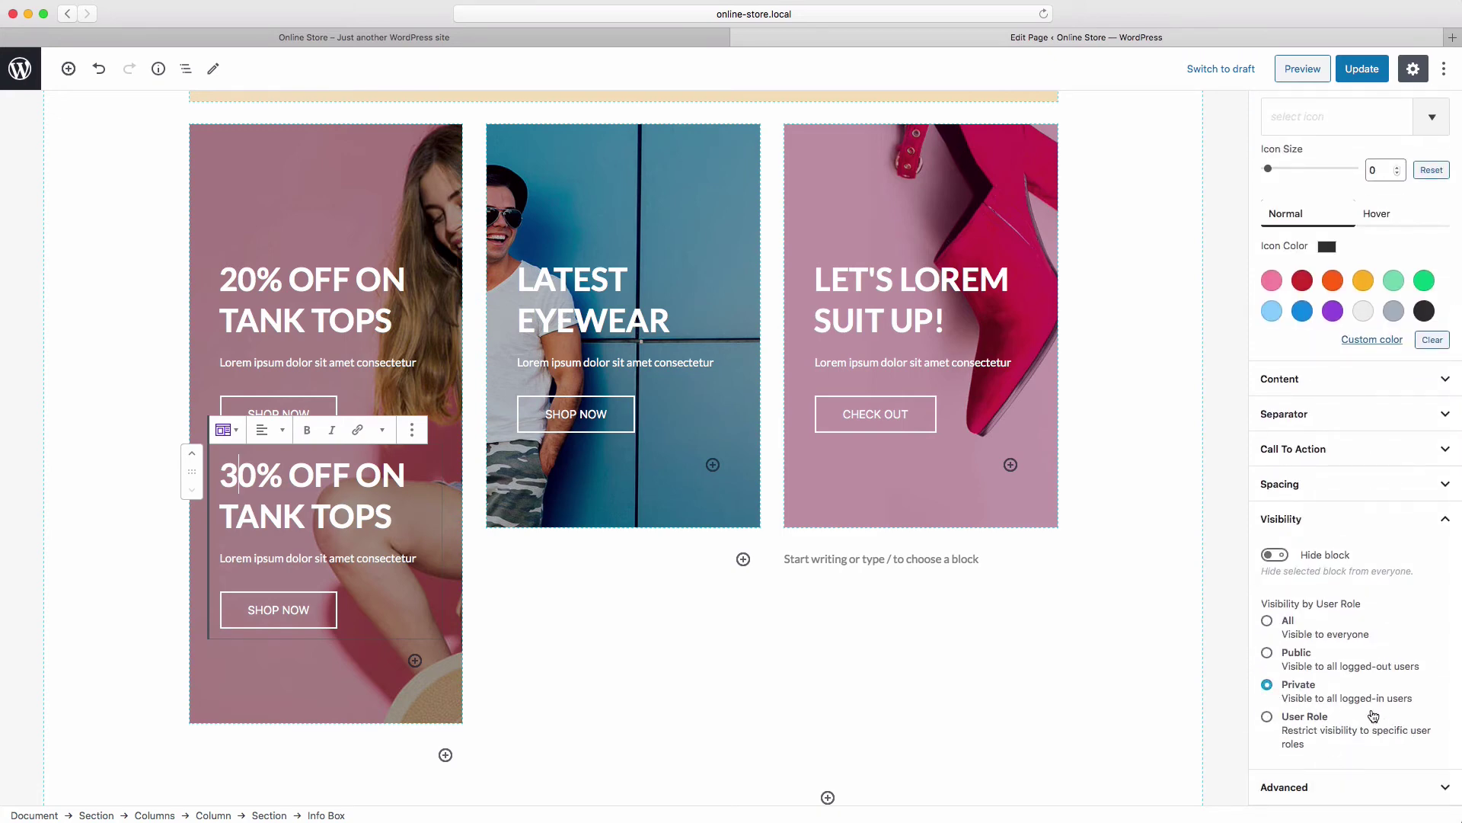
{"action": "left_click", "coordinate": [1267, 716]}
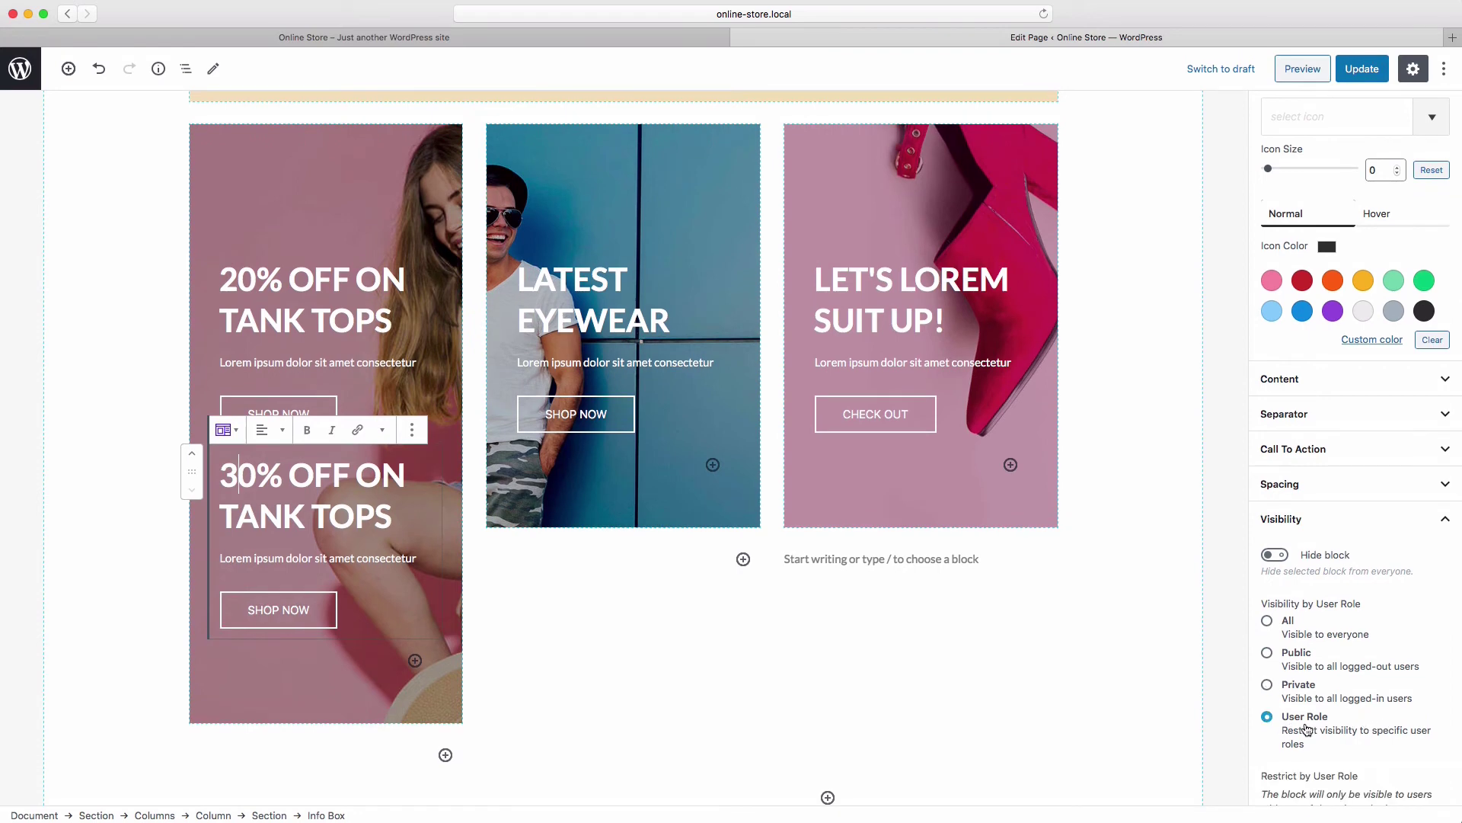
{"action": "scroll", "coordinate": [1353, 736], "scroll_direction": "down", "scroll_amount": 3}
{"action": "scroll", "coordinate": [1371, 751], "scroll_direction": "down", "scroll_amount": 2}
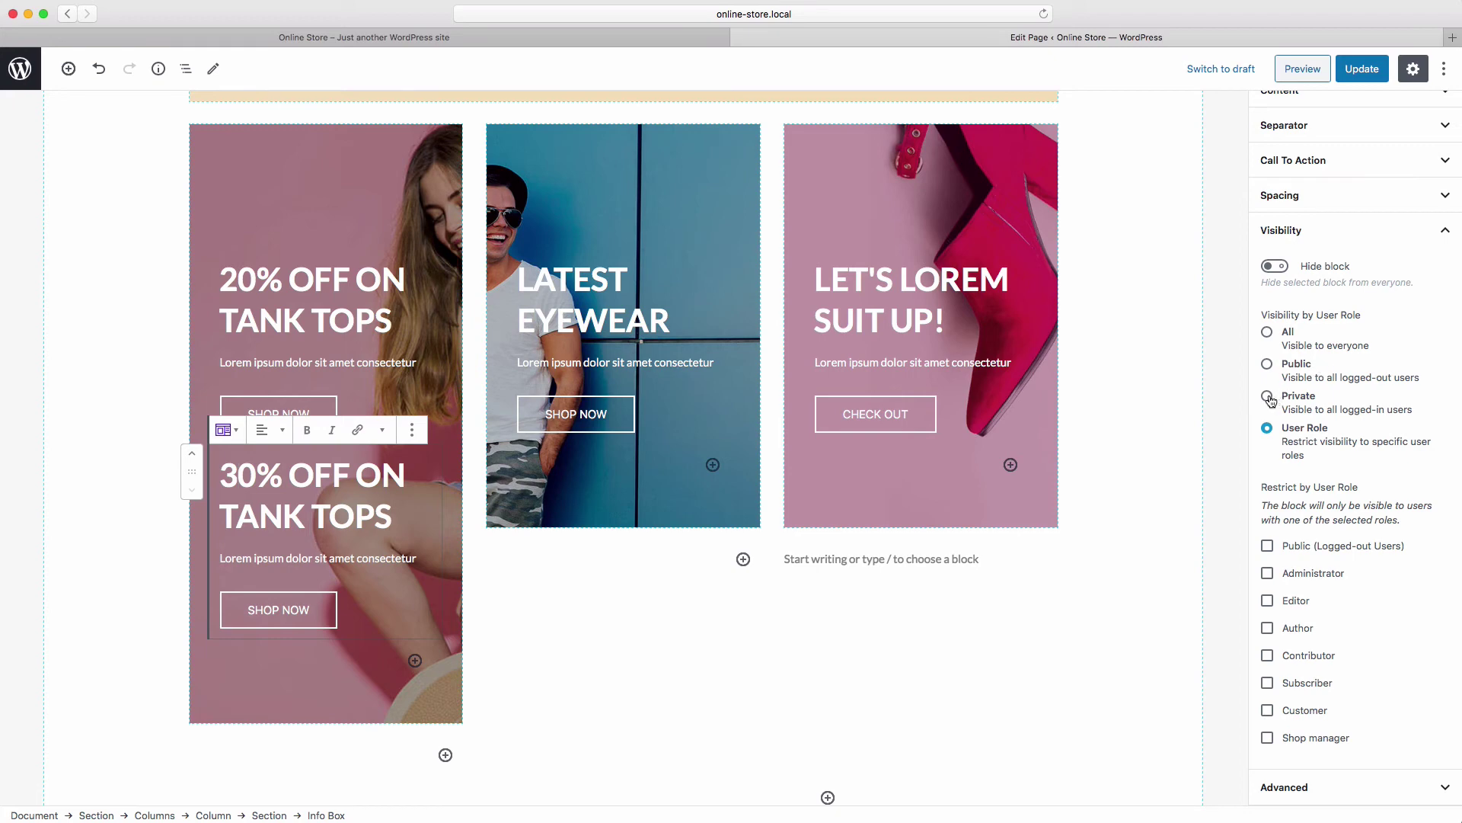
{"action": "left_click", "coordinate": [1268, 710]}
{"action": "scroll", "coordinate": [1306, 712], "scroll_direction": "up", "scroll_amount": 1}
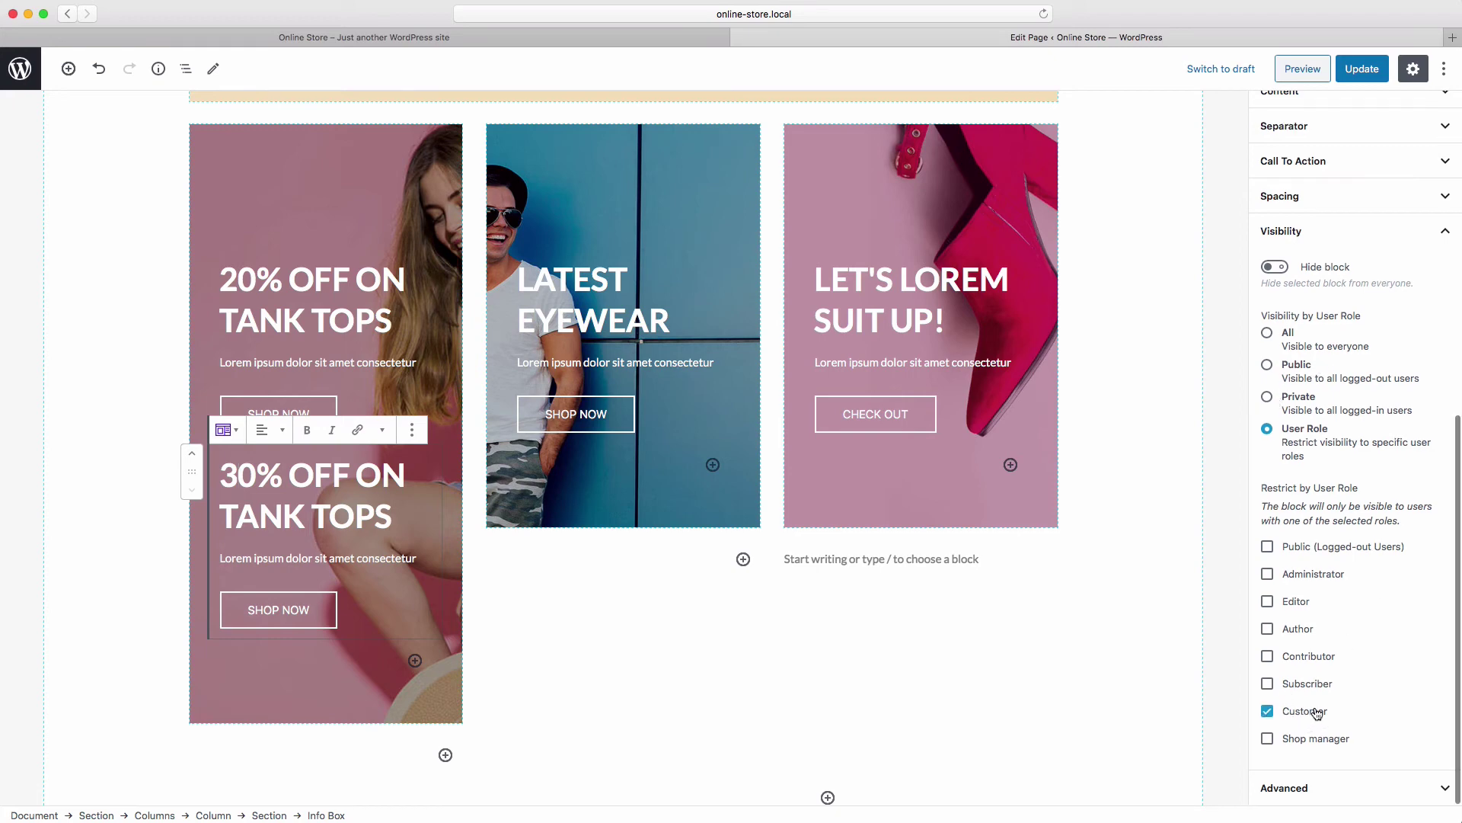
{"action": "scroll", "coordinate": [1317, 713], "scroll_direction": "down", "scroll_amount": 1}
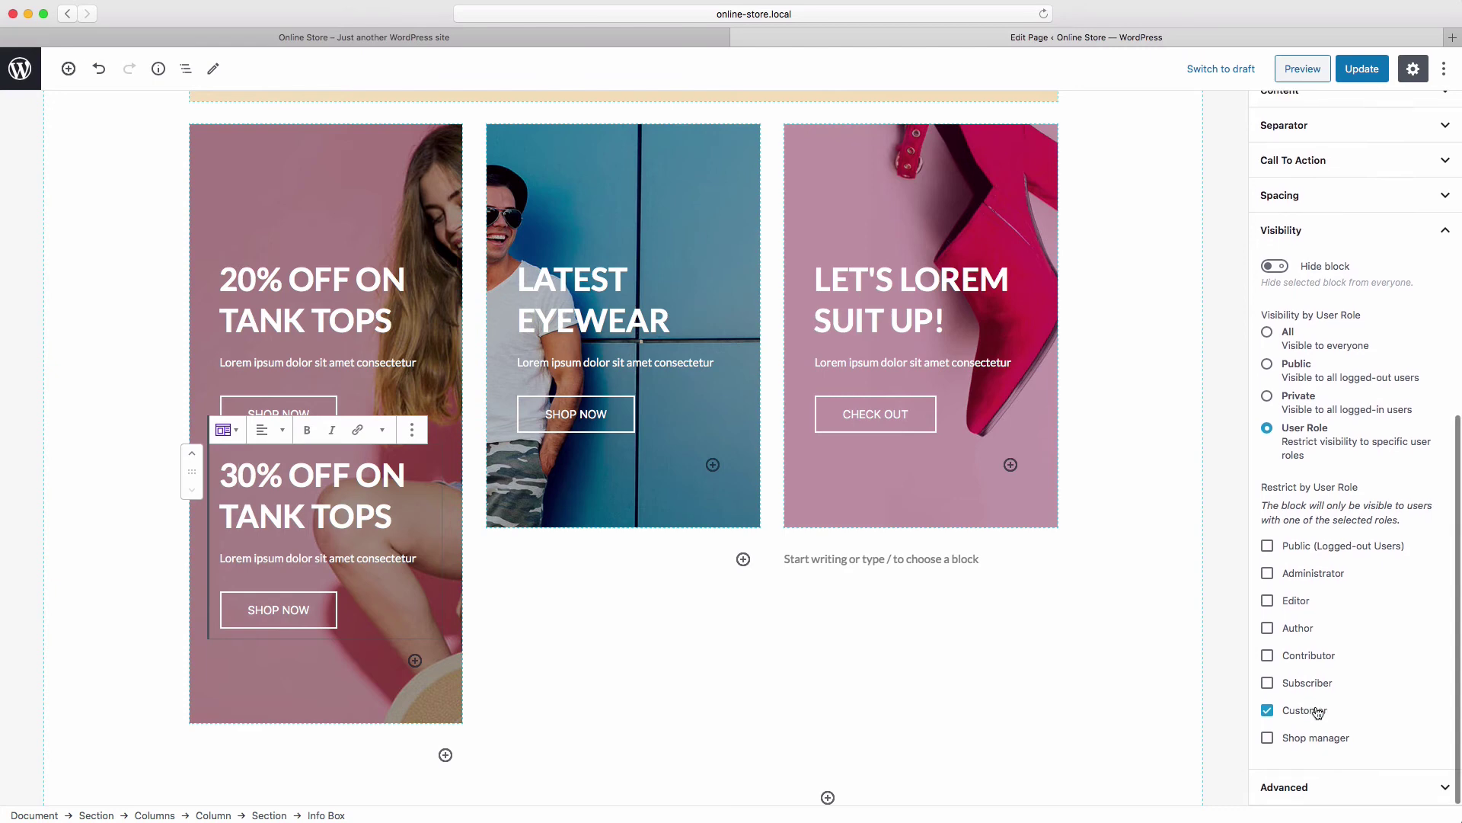
{"action": "left_click", "coordinate": [1269, 575]}
Set the visibility of the original "20% OFF ON TANK TOPS" Info Box to Public and update the page.
{"action": "left_click", "coordinate": [356, 283]}
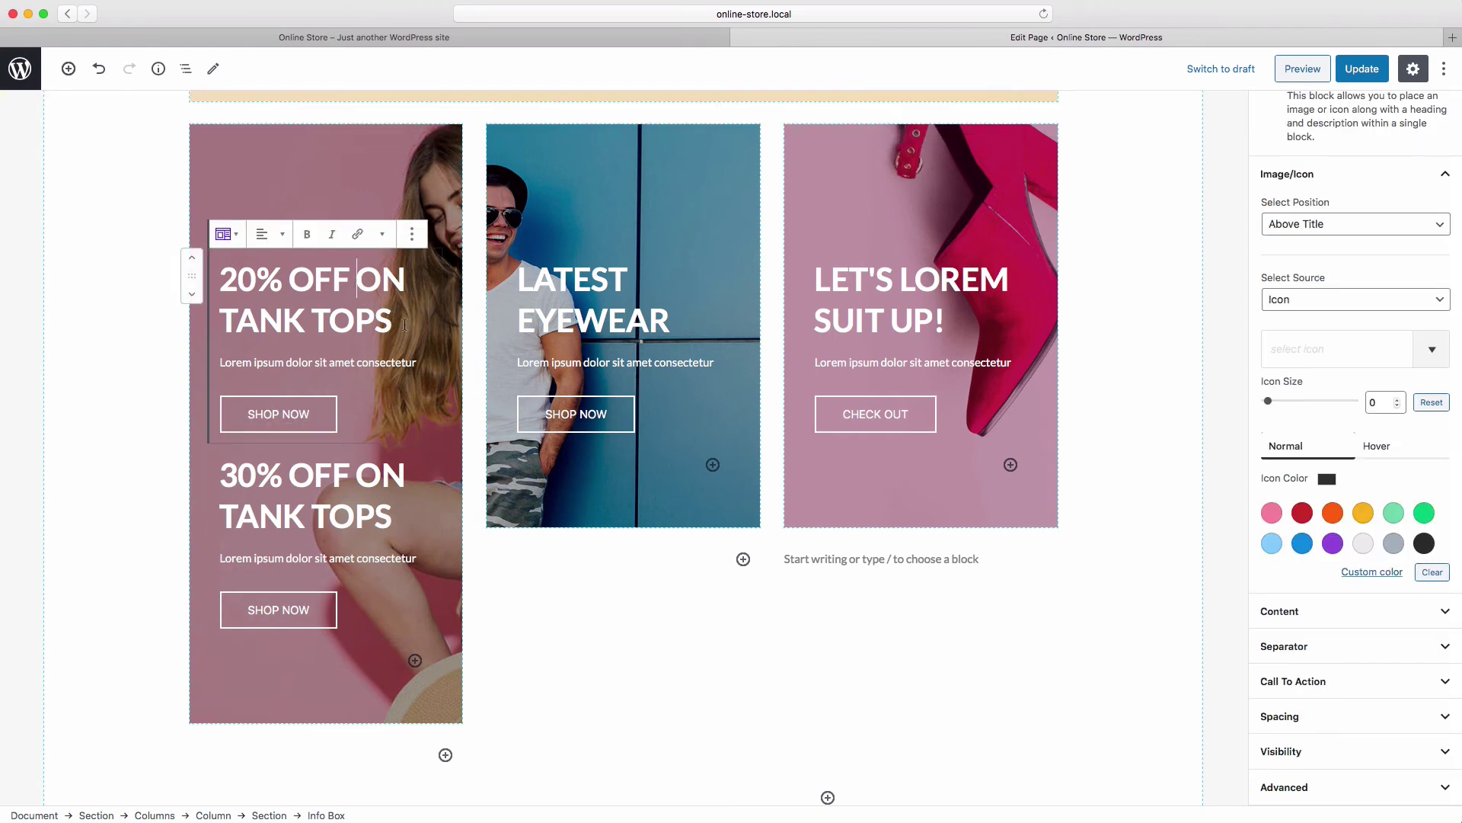
{"action": "left_click", "coordinate": [1315, 757]}
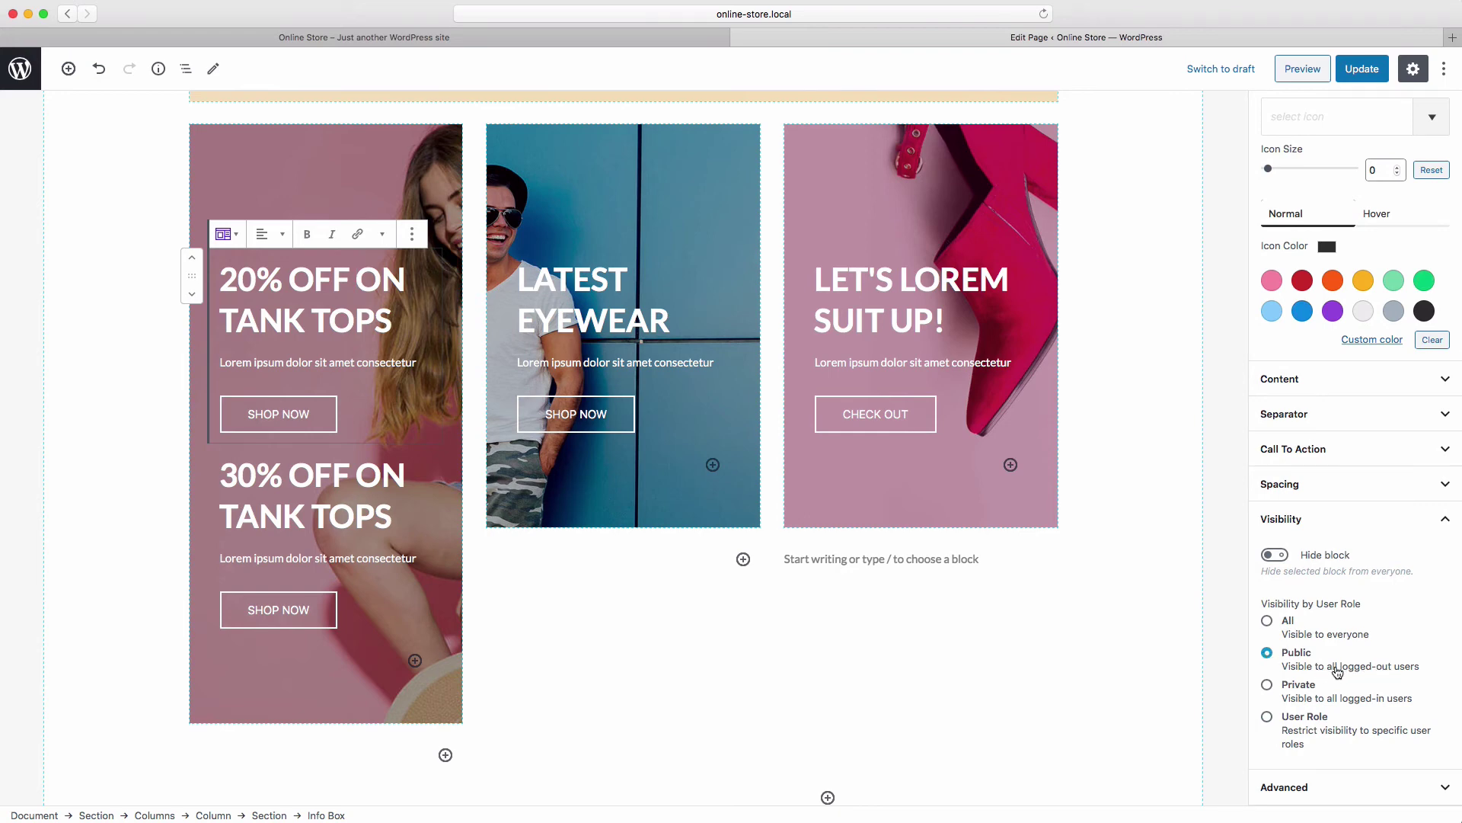
{"action": "left_click", "coordinate": [1362, 69]}
Duplicate the "25% OFF On all products" Advanced Heading in the hero banner.
{"action": "scroll", "coordinate": [1014, 304], "scroll_direction": "up", "scroll_amount": 10}
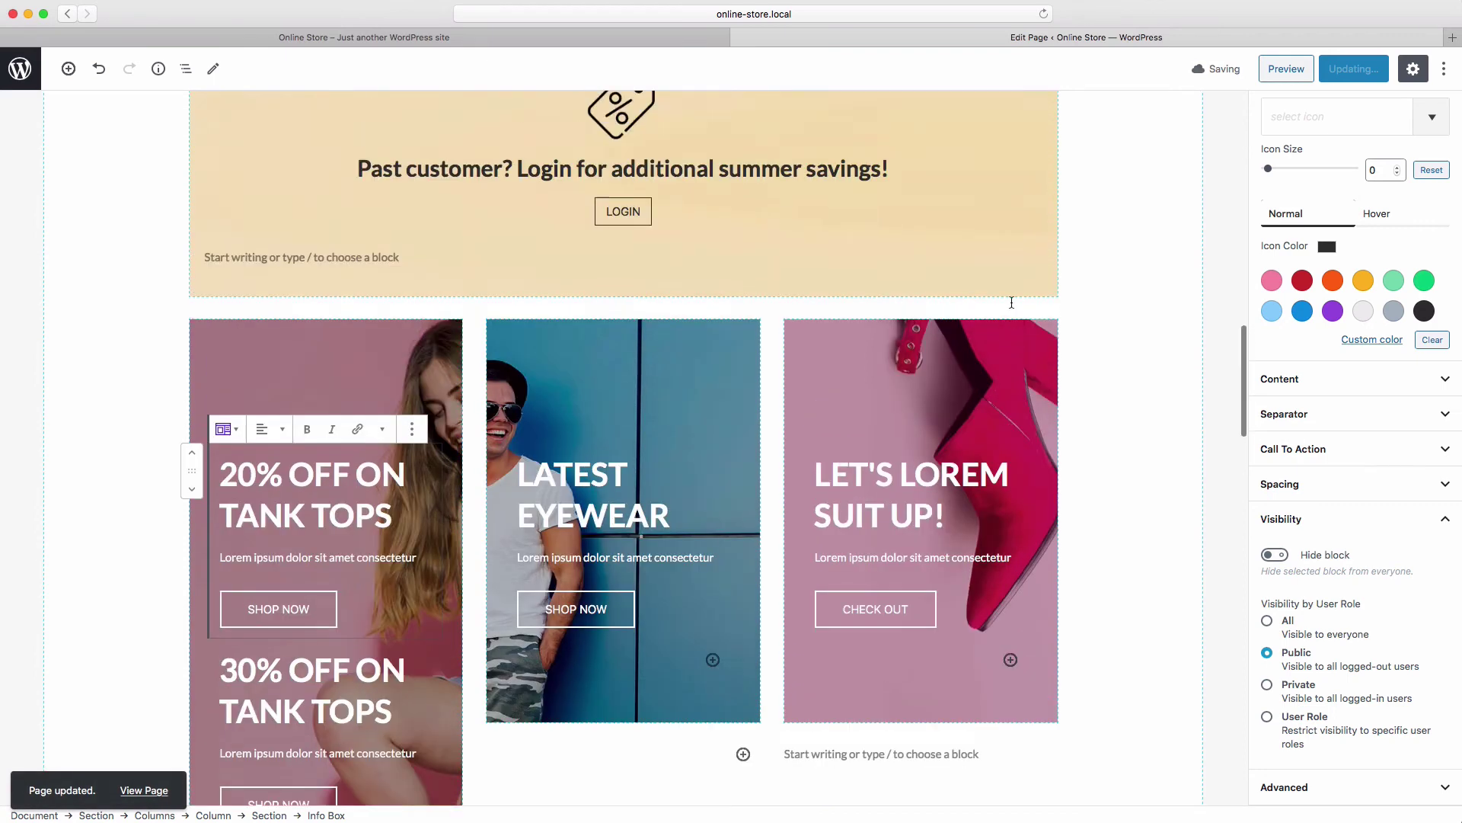
{"action": "scroll", "coordinate": [1015, 304], "scroll_direction": "up", "scroll_amount": 10}
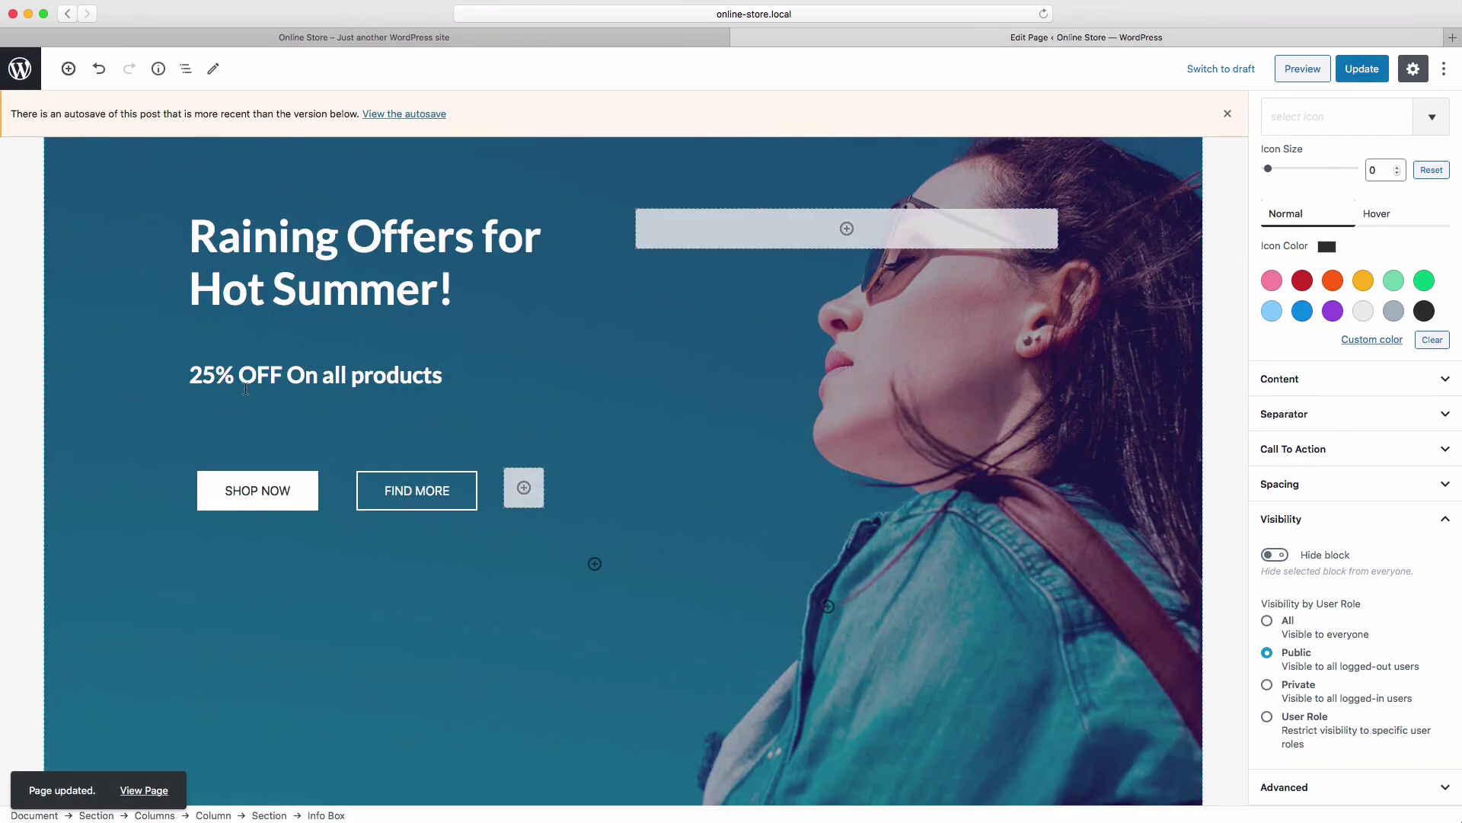
{"action": "left_click", "coordinate": [409, 387]}
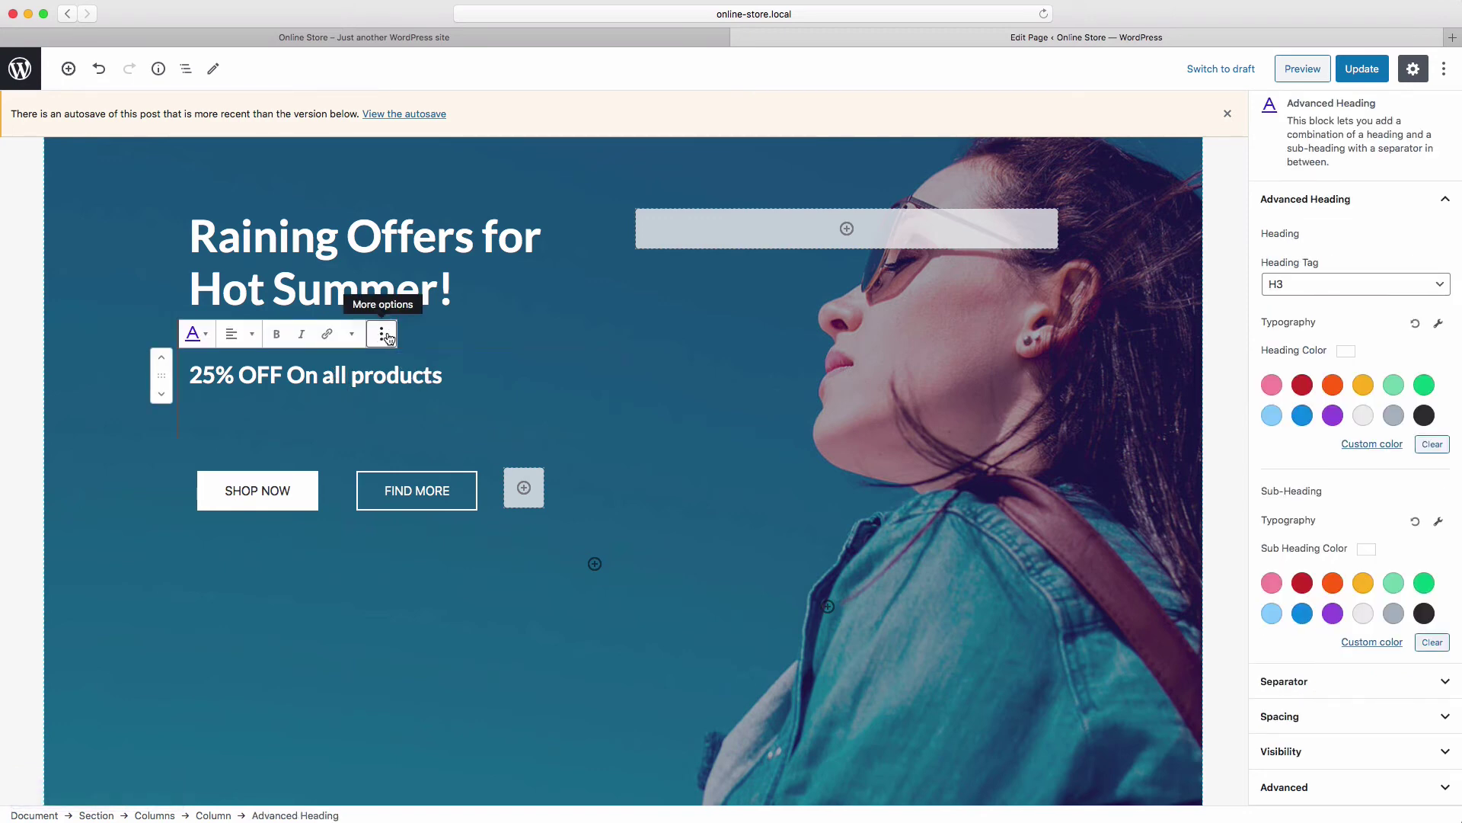
{"action": "left_click", "coordinate": [384, 335]}
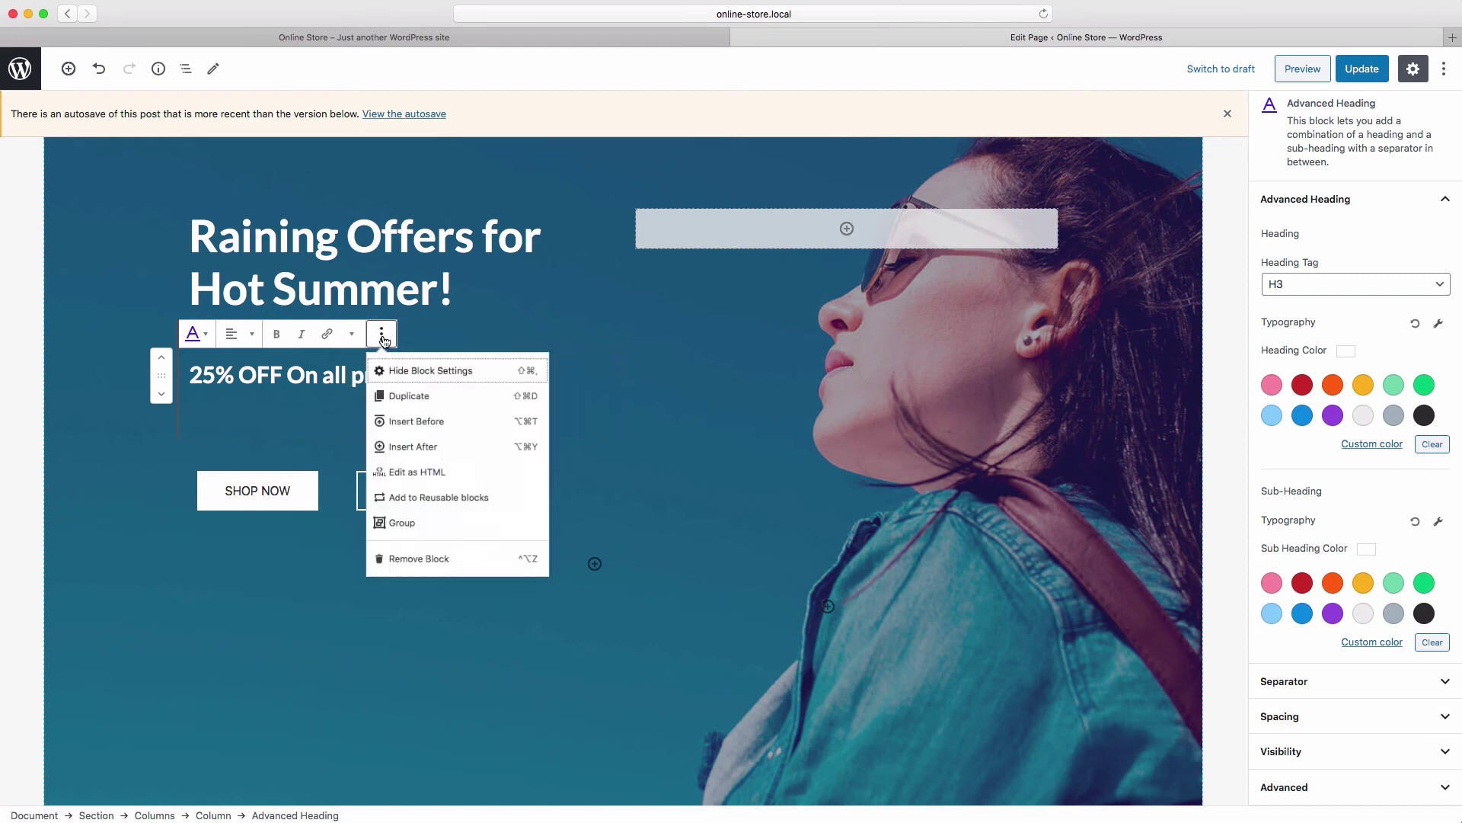
{"action": "left_click", "coordinate": [421, 404]}
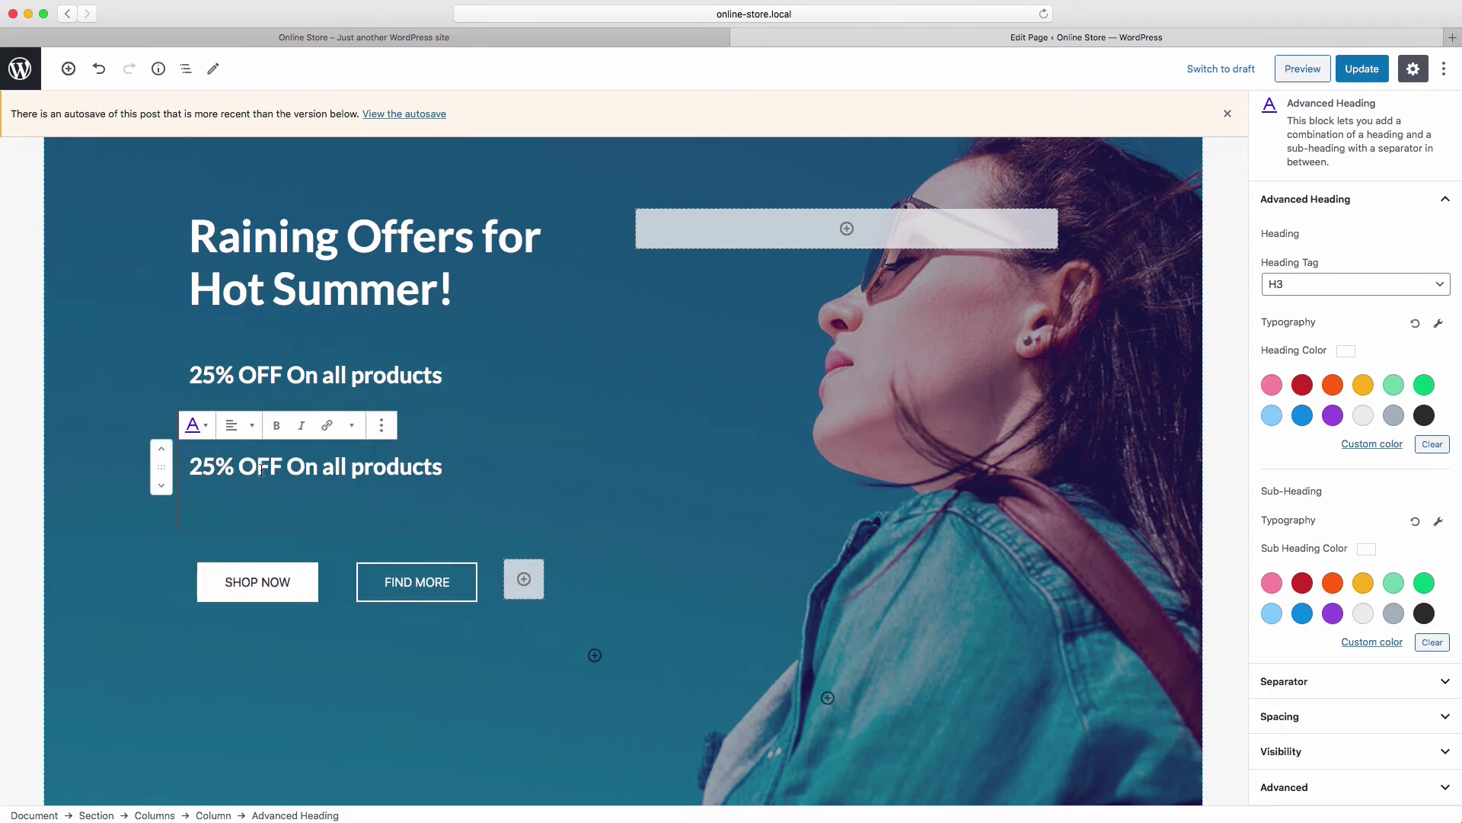
Change the text of the duplicated hero heading to "30% OFF On all products".
{"action": "left_click", "coordinate": [216, 470]}
{"action": "key", "text": "BackSpace"}
{"action": "key", "text": "BackSpace"}
{"action": "type", "text": "35"}
{"action": "key", "text": "BackSpace"}
{"action": "type", "text": "0"}
Restrict the "30% OFF On all products" heading's visibility by User Role to Customer.
{"action": "left_click", "coordinate": [1333, 757]}
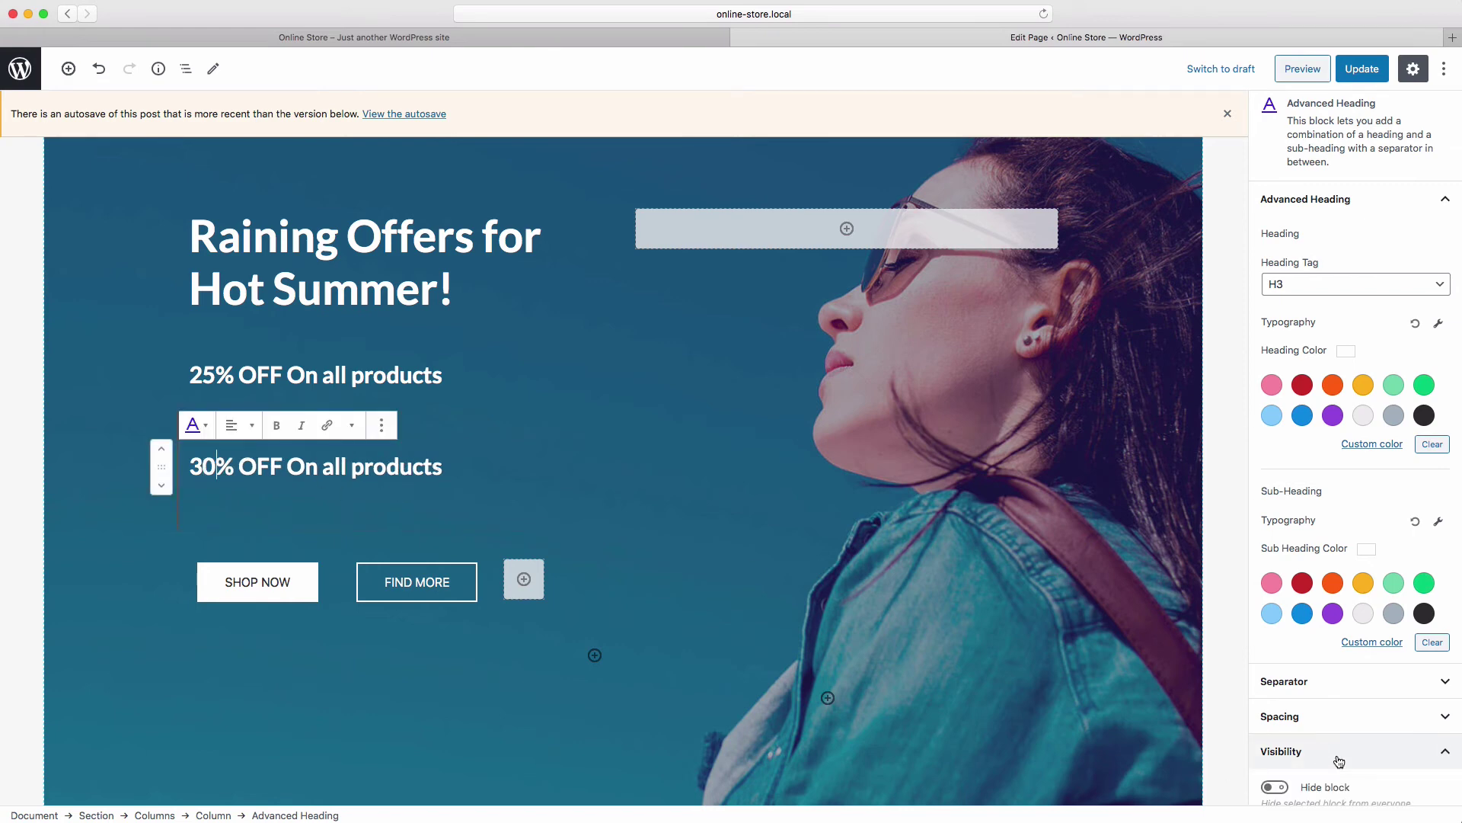
{"action": "left_click", "coordinate": [1266, 716]}
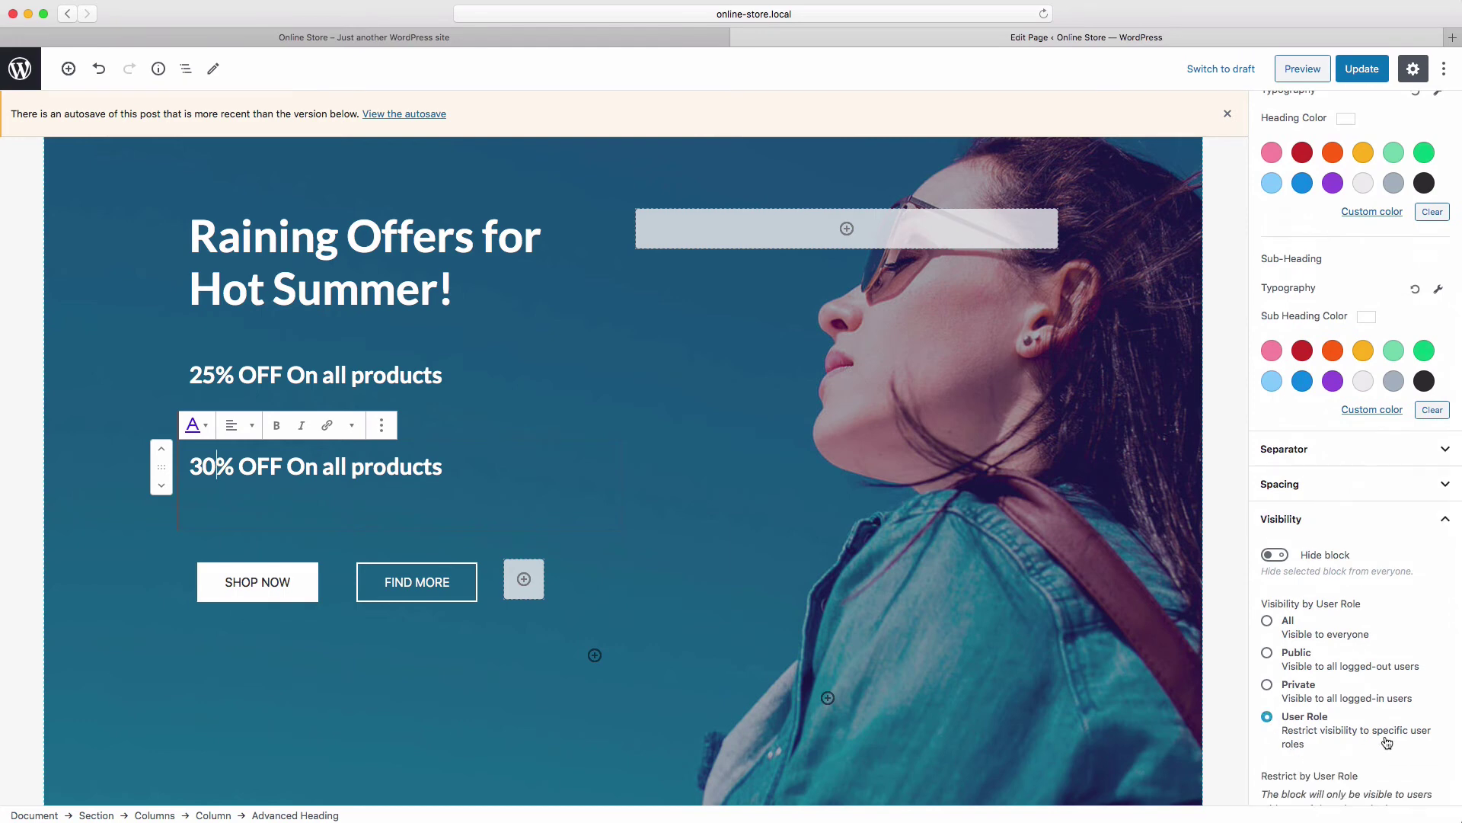
{"action": "scroll", "coordinate": [1385, 743], "scroll_direction": "down", "scroll_amount": 4}
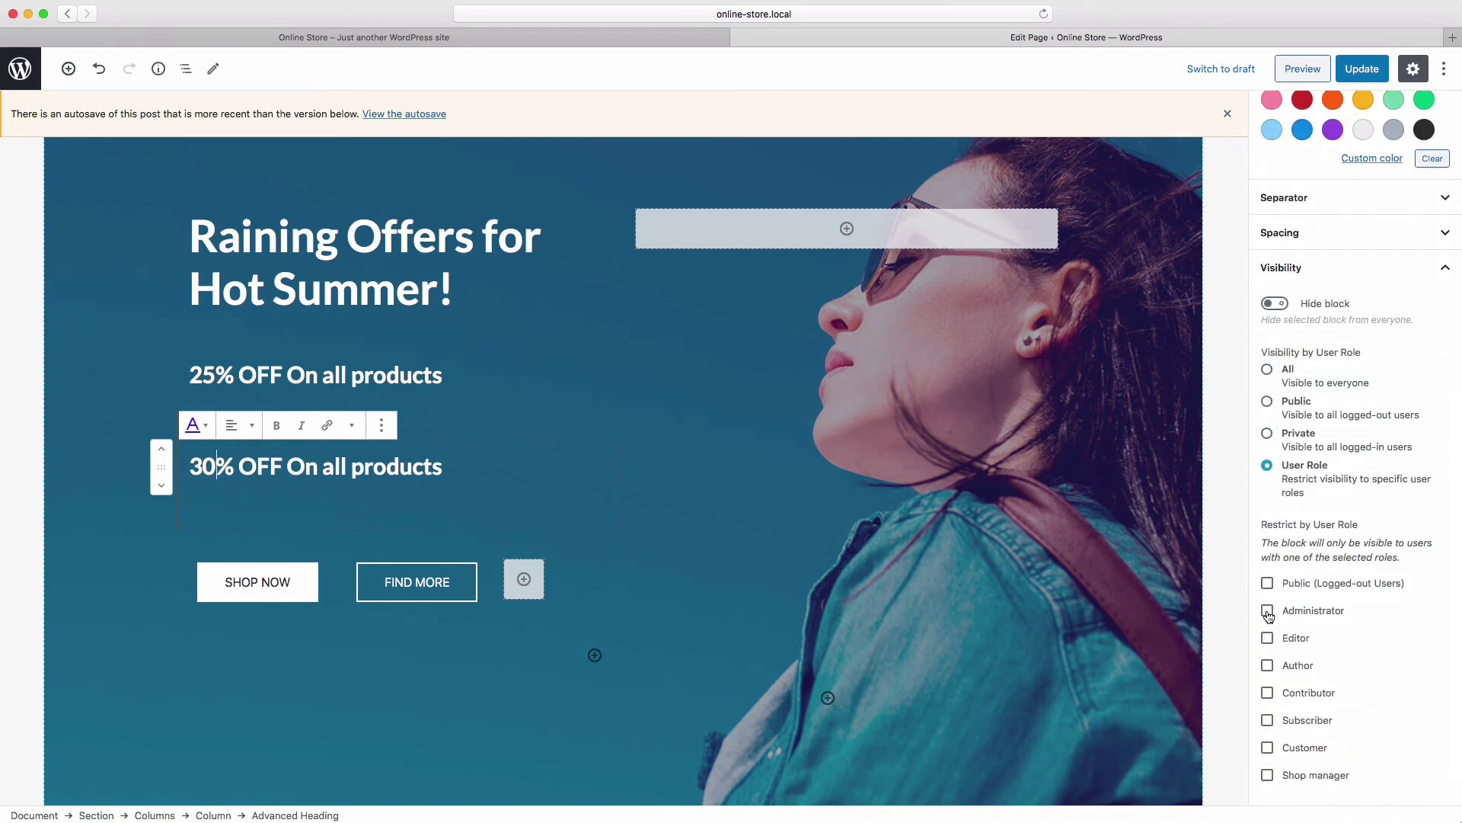
{"action": "left_click", "coordinate": [1269, 748]}
Set the "25% OFF On all products" heading's visibility to Public and update the store page.
{"action": "left_click", "coordinate": [382, 384]}
{"action": "scroll", "coordinate": [1309, 735], "scroll_direction": "down", "scroll_amount": 1}
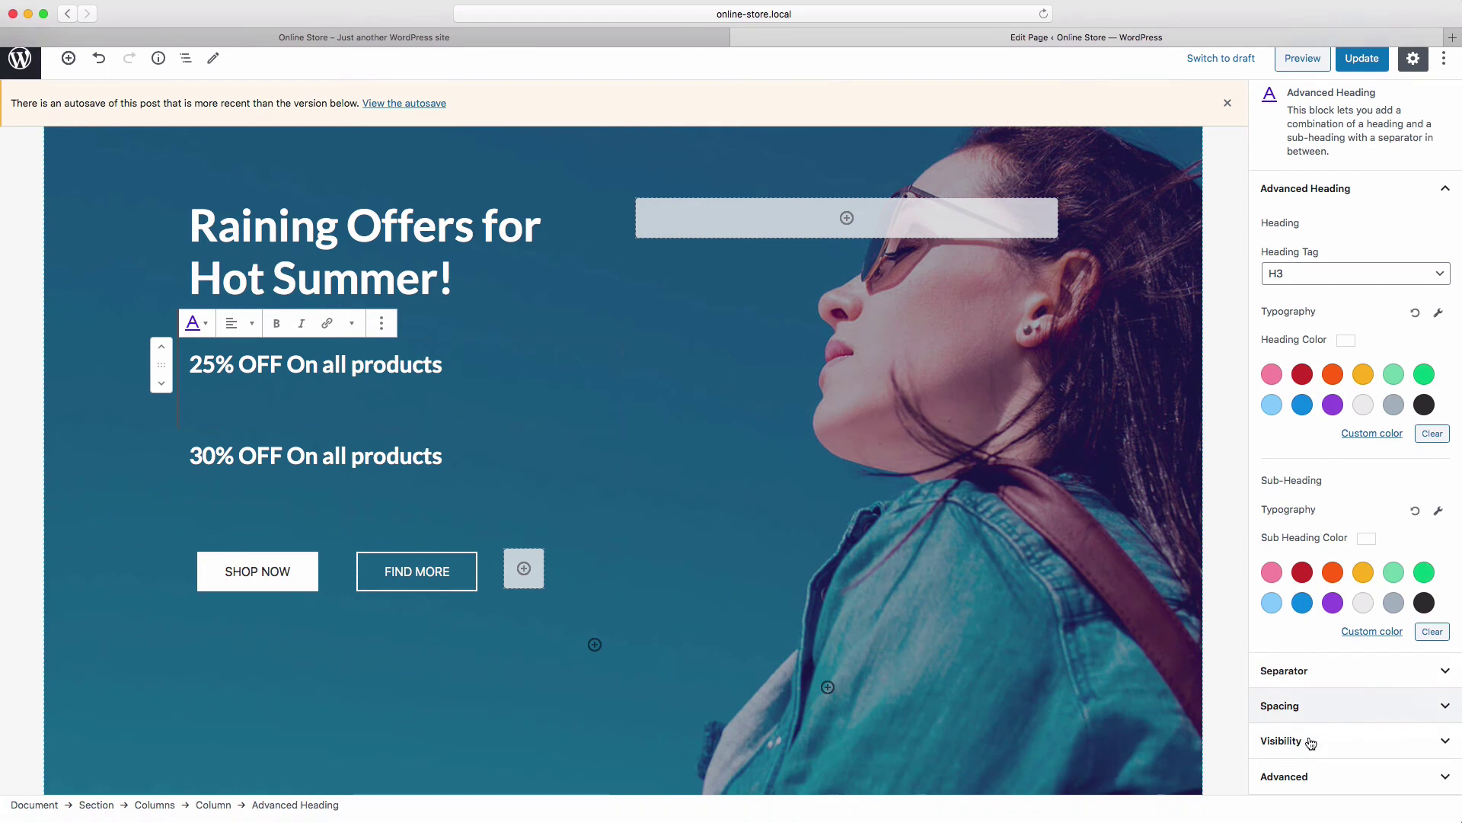
{"action": "left_click", "coordinate": [1310, 742]}
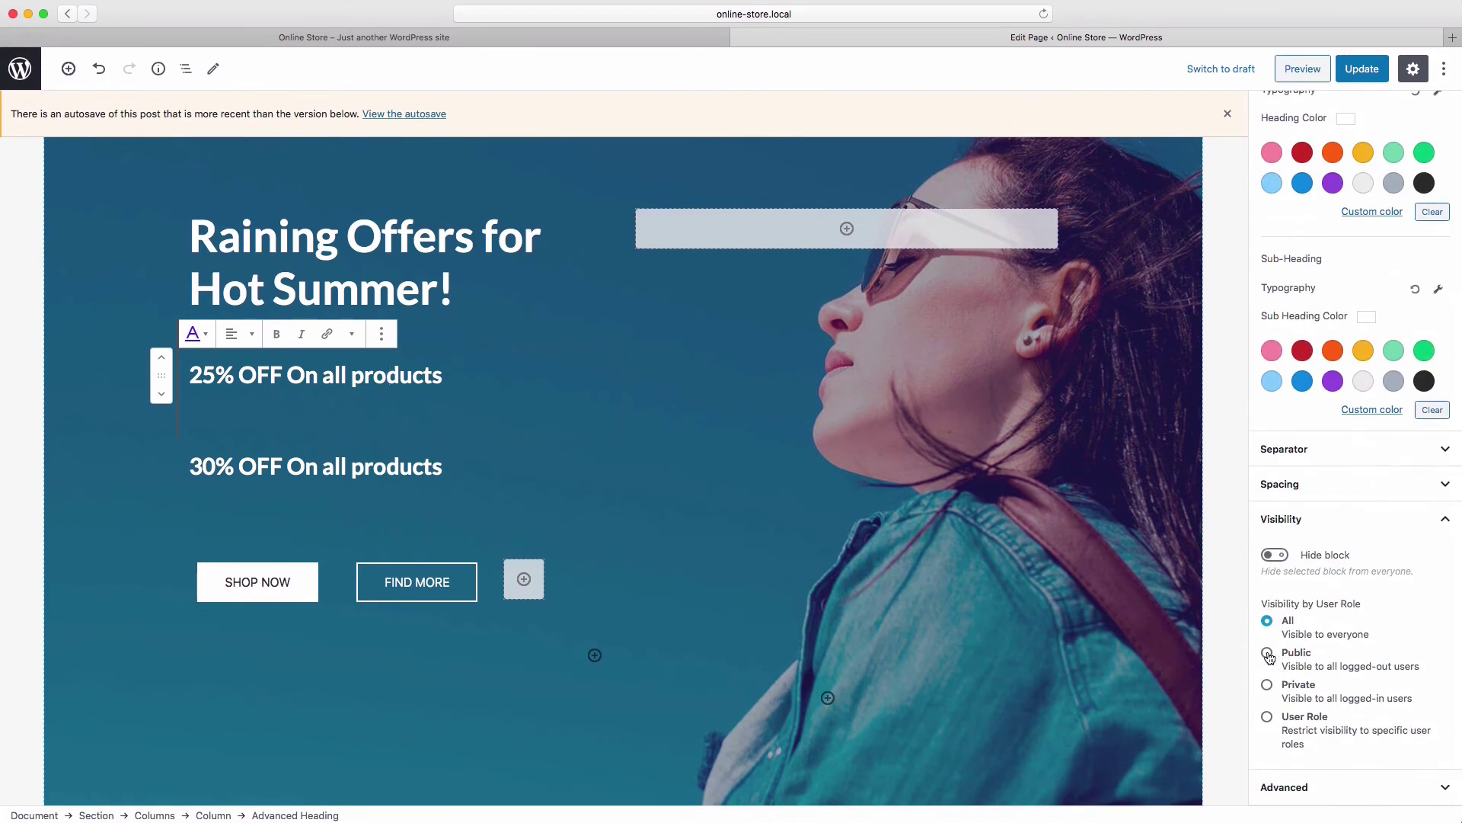
{"action": "left_click", "coordinate": [1267, 654]}
{"action": "scroll", "coordinate": [524, 471], "scroll_direction": "down", "scroll_amount": 3}
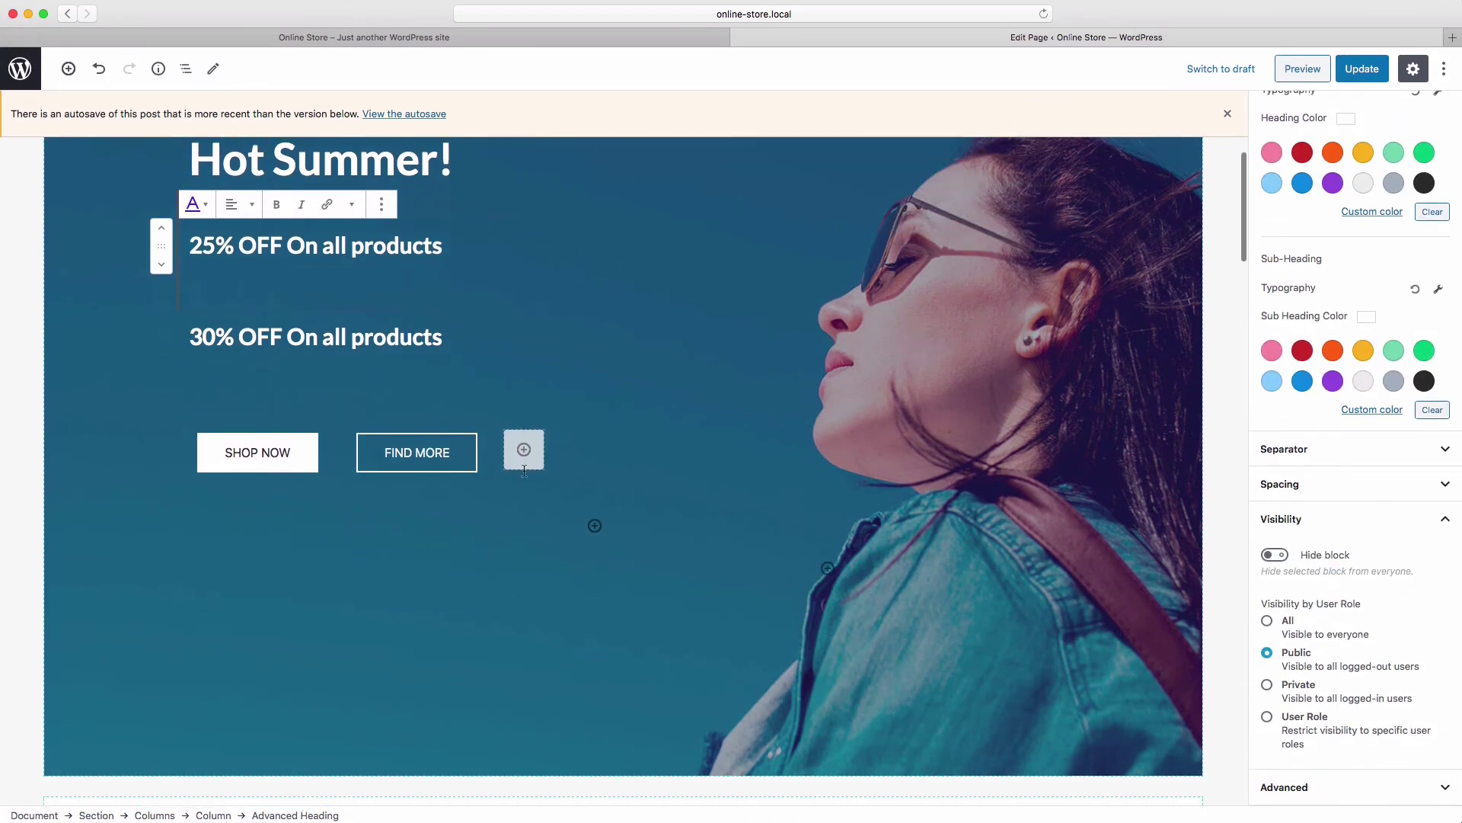
{"action": "scroll", "coordinate": [529, 475], "scroll_direction": "up", "scroll_amount": 1}
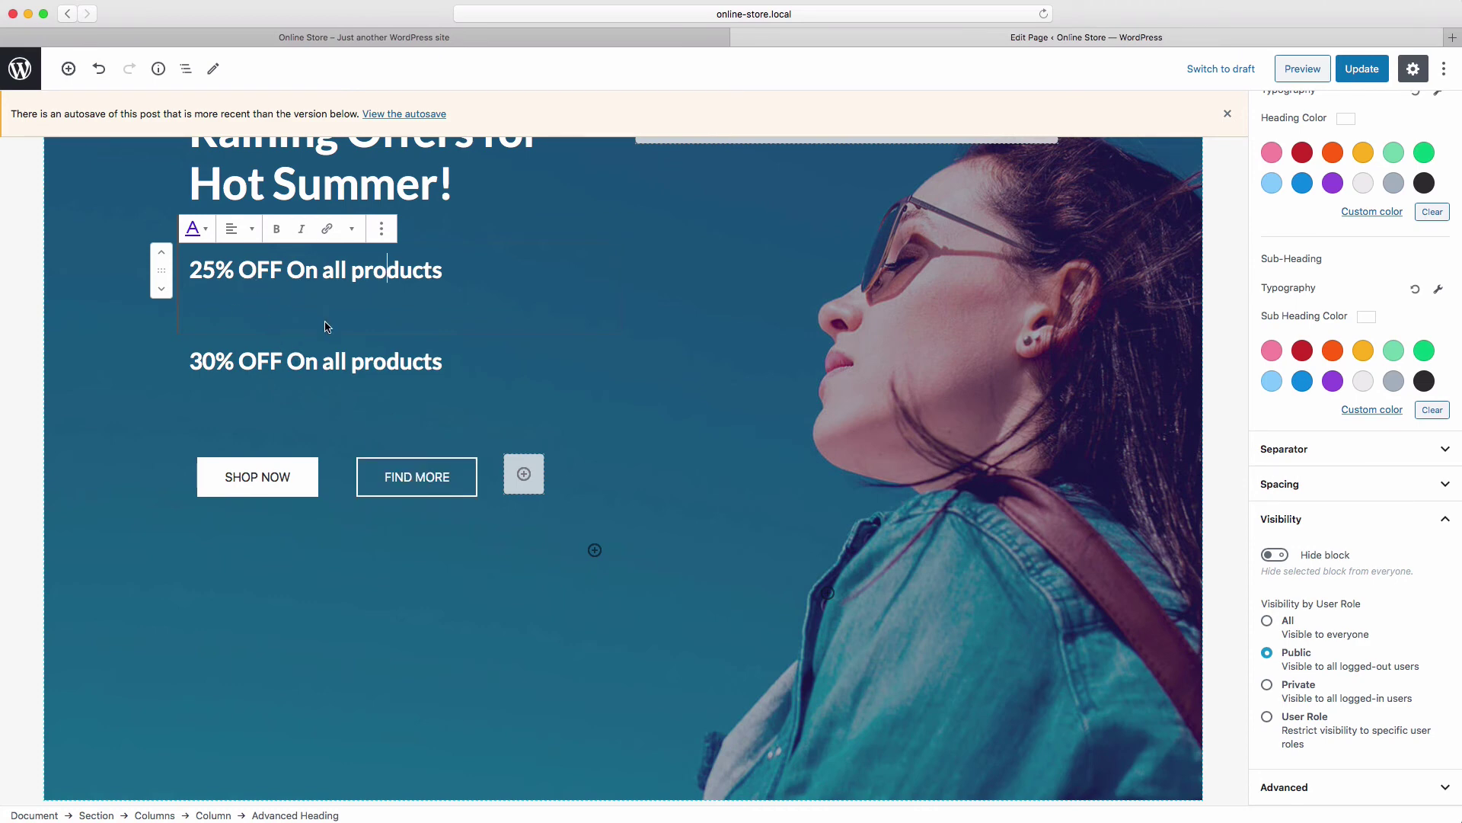
{"action": "scroll", "coordinate": [425, 504], "scroll_direction": "down", "scroll_amount": 3}
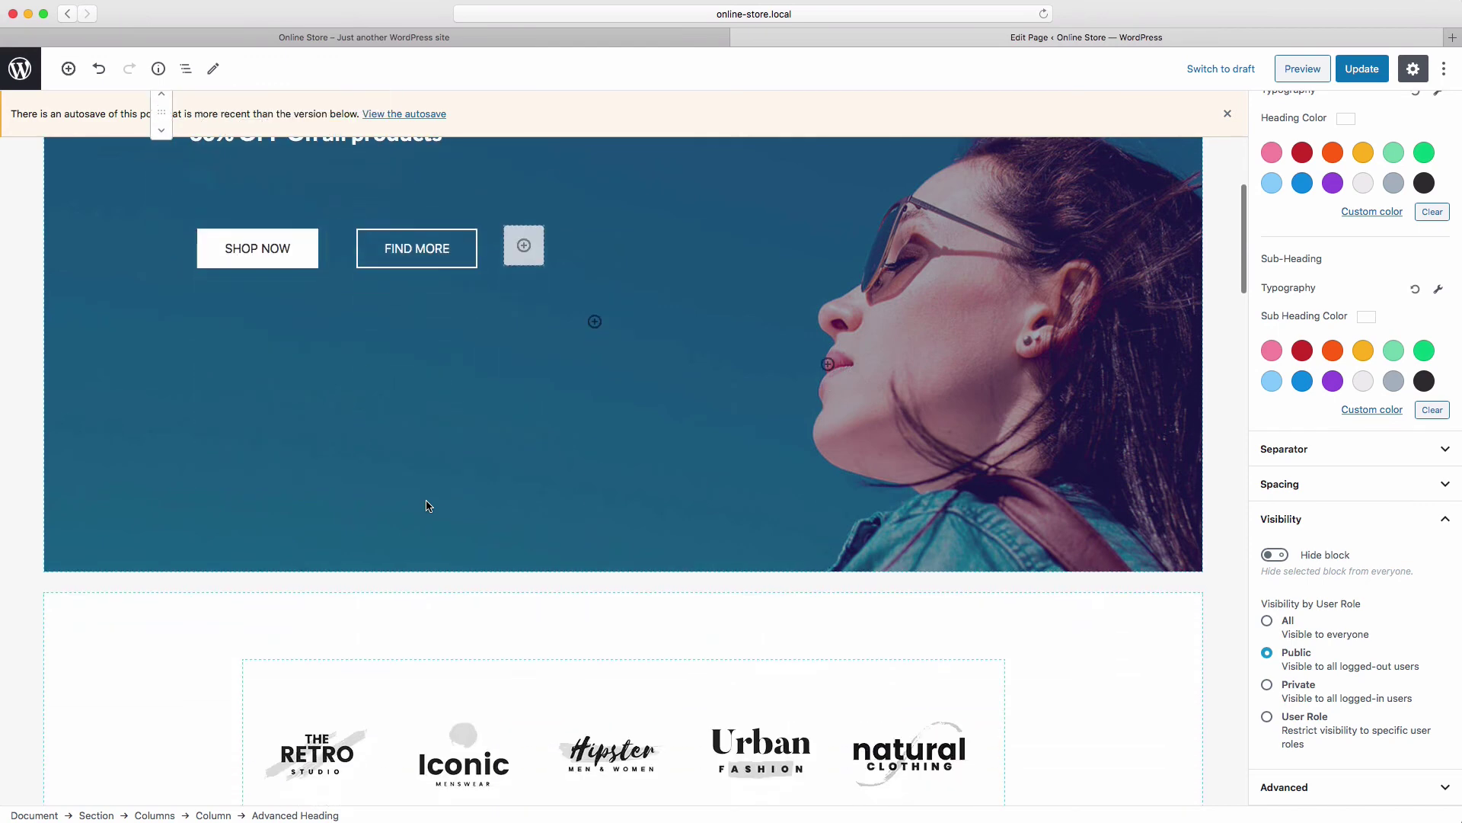
{"action": "scroll", "coordinate": [417, 501], "scroll_direction": "down", "scroll_amount": 5}
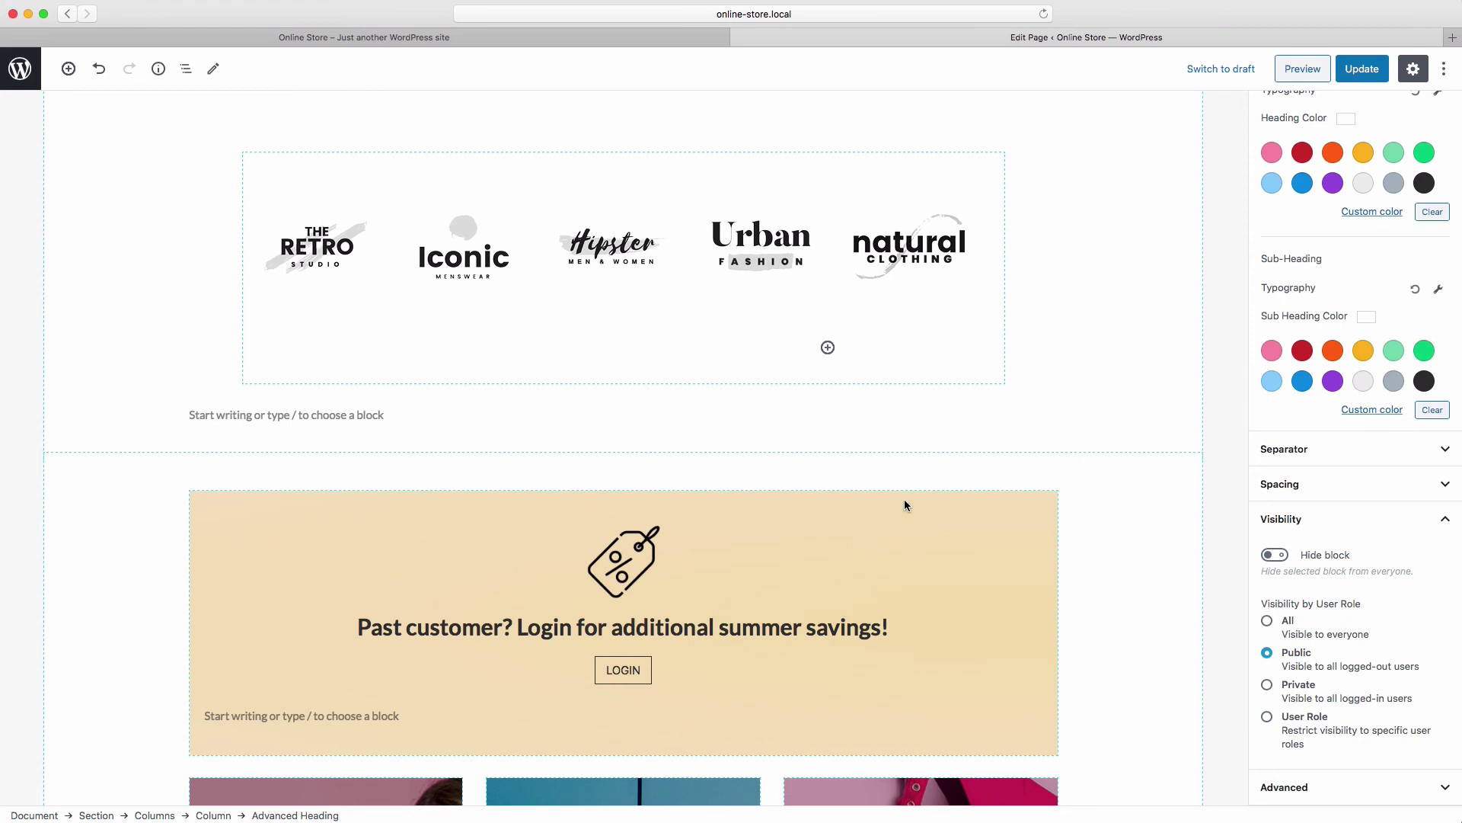
{"action": "left_click", "coordinate": [1362, 70]}
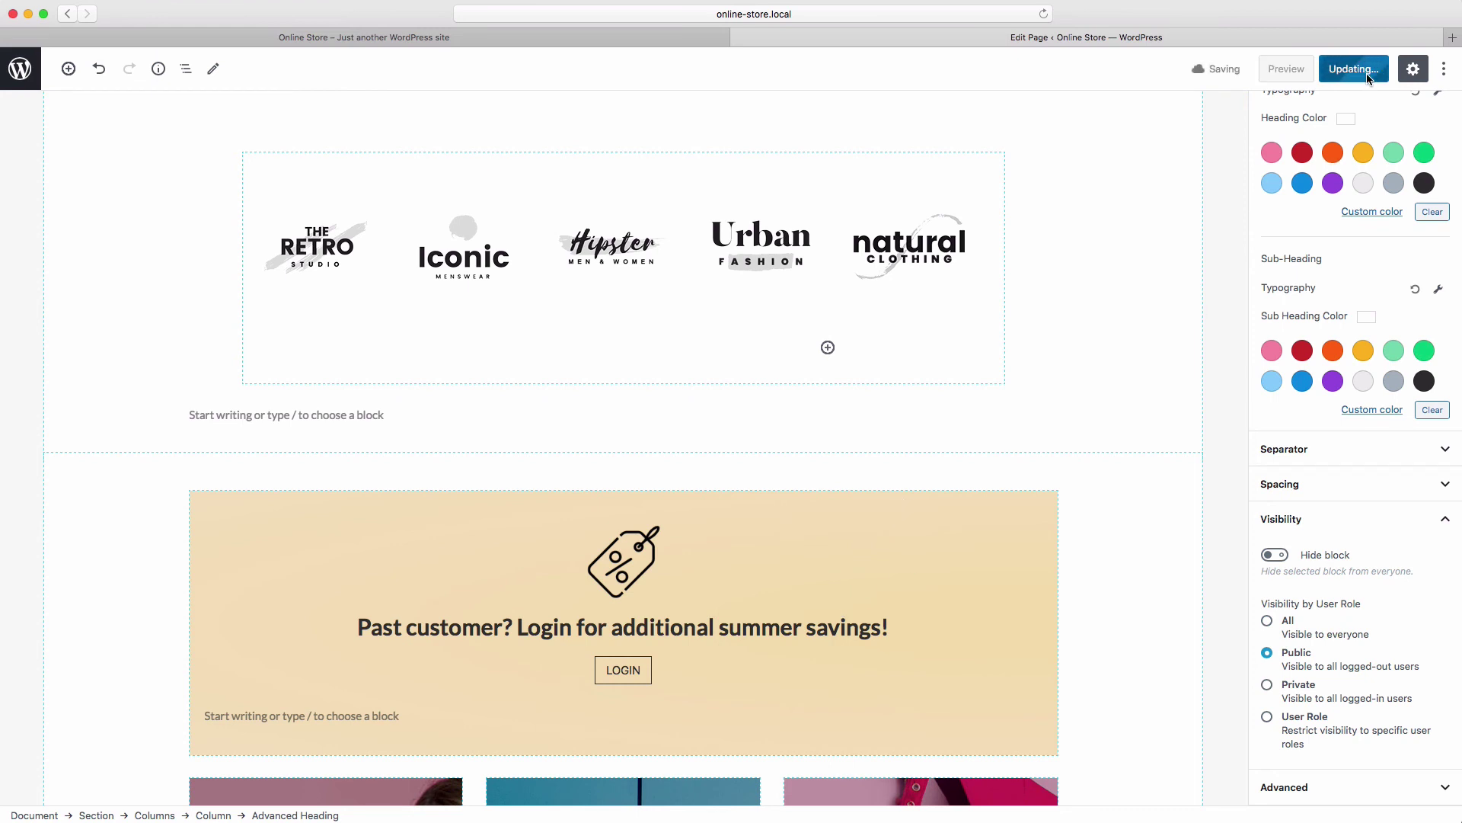
Switch to the store's live home page as a logged-in user and examine the offer in the hero banner.
{"action": "left_click", "coordinate": [674, 43]}
{"action": "scroll", "coordinate": [989, 313], "scroll_direction": "up", "scroll_amount": 3}
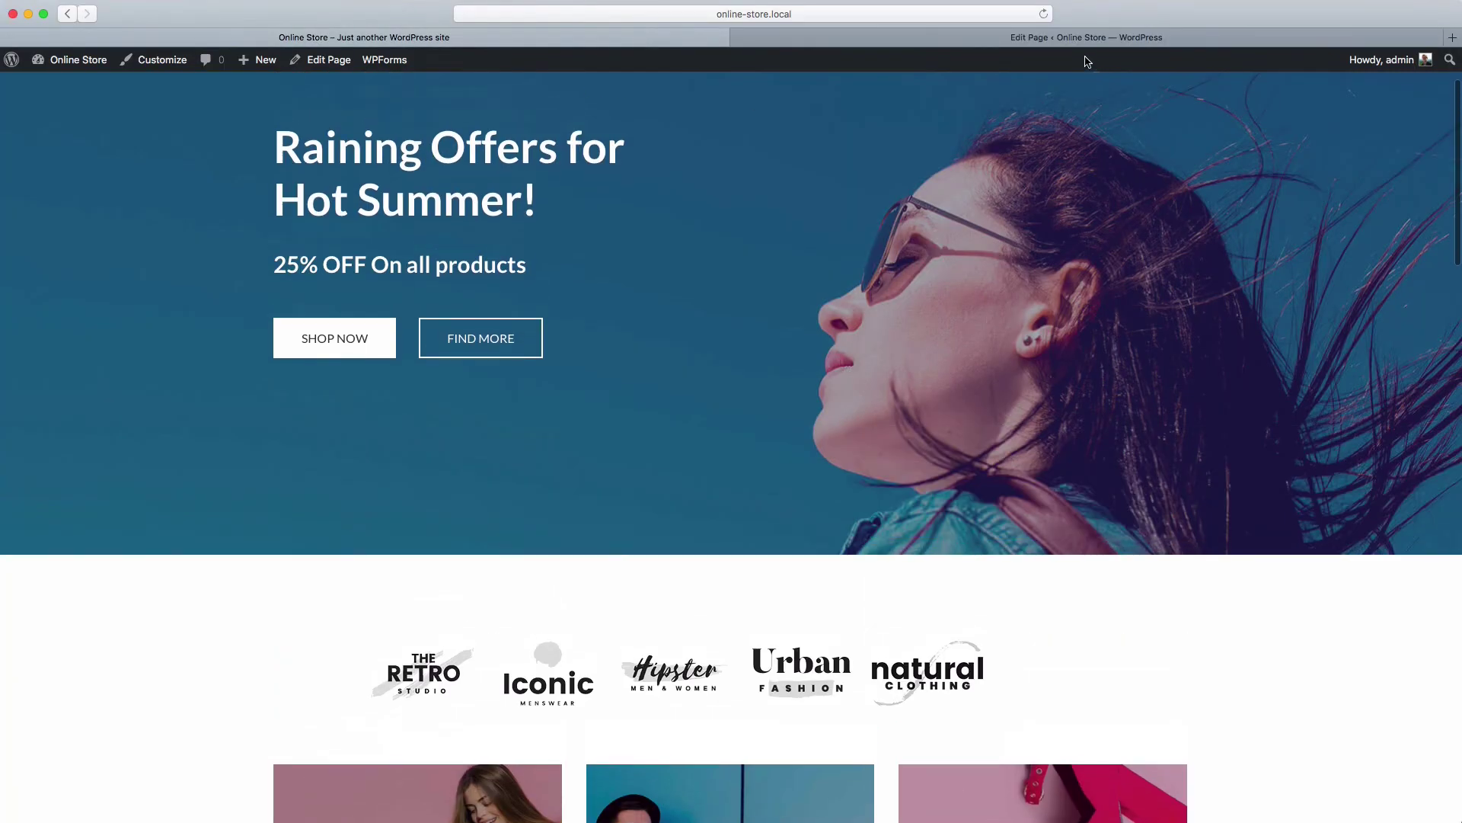
{"action": "scroll", "coordinate": [964, 304], "scroll_direction": "up", "scroll_amount": 2}
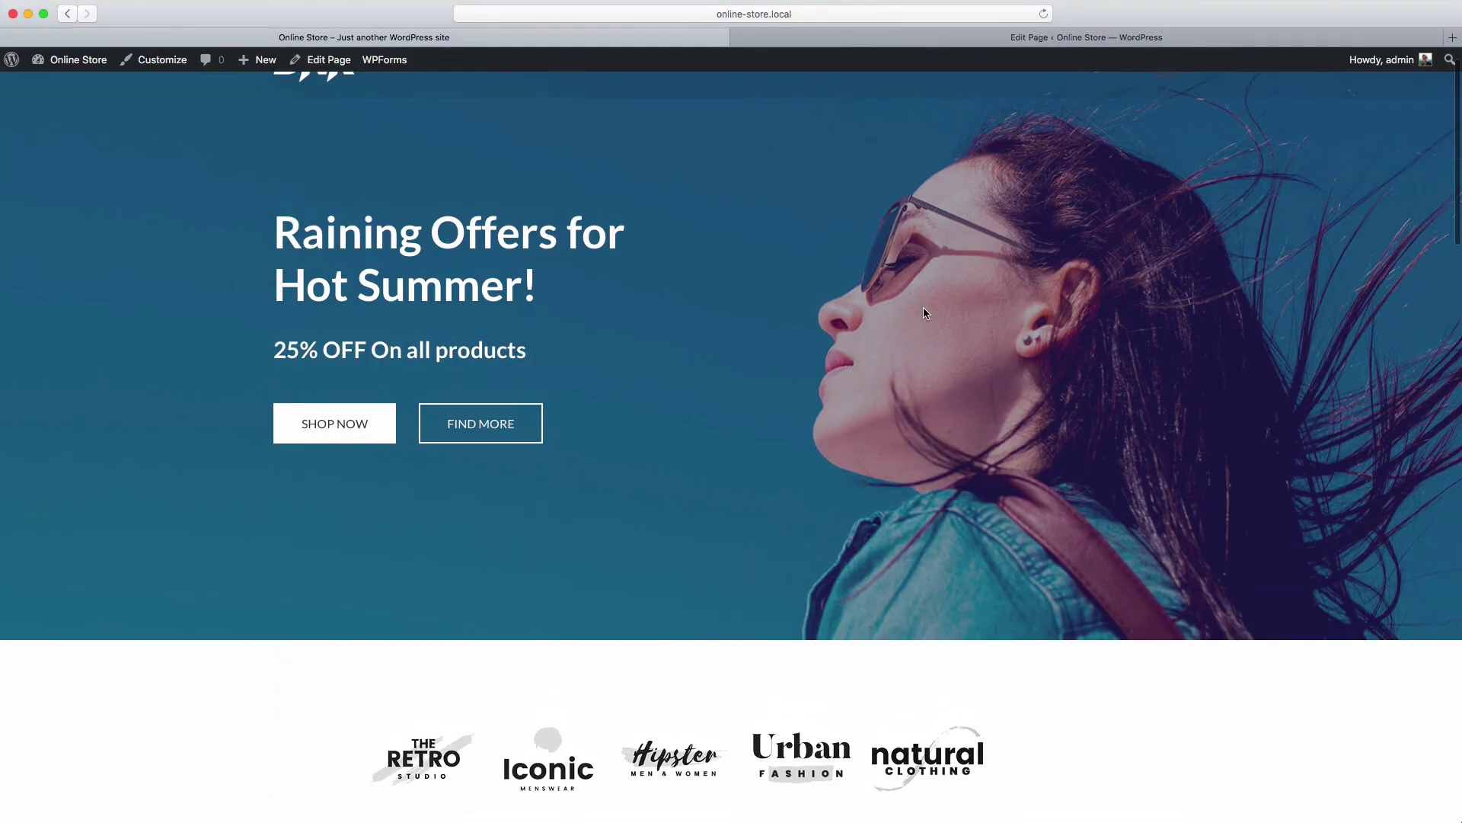
{"action": "scroll", "coordinate": [924, 307], "scroll_direction": "up", "scroll_amount": 1}
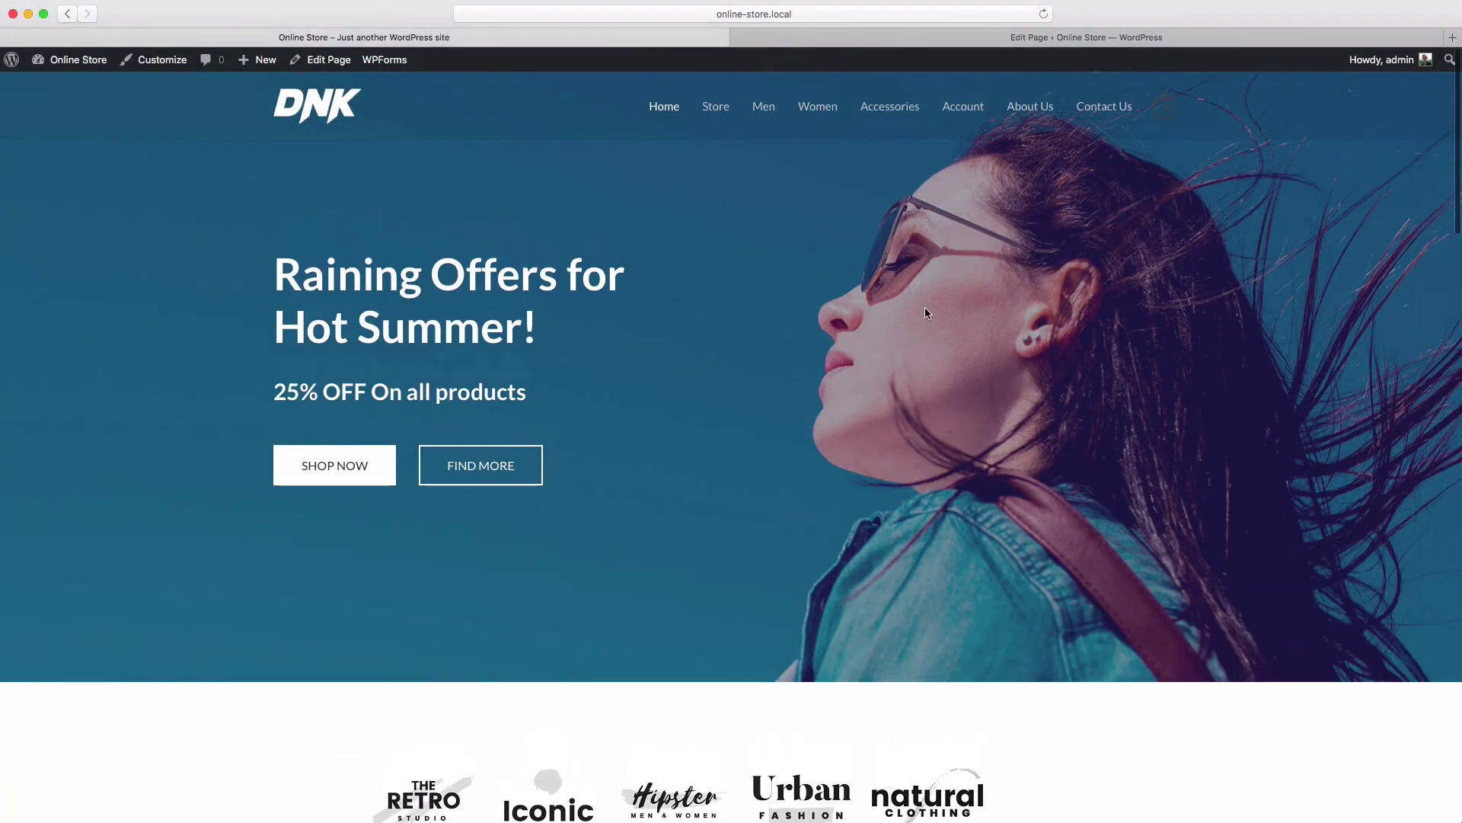
Reload the store's live home page as the logged-in user and examine the hero offer and the tank tops card.
{"action": "left_click", "coordinate": [1044, 16]}
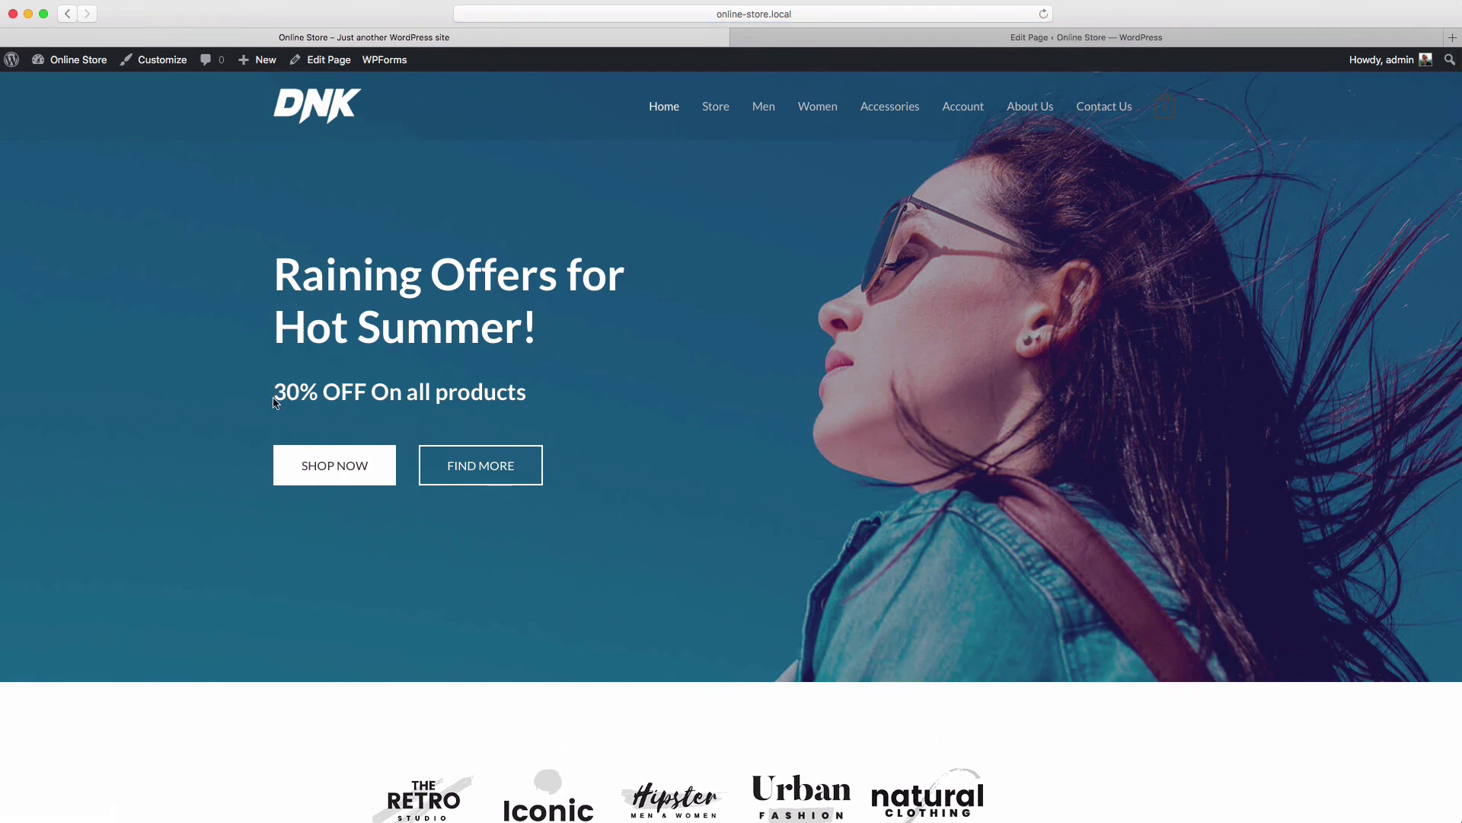
{"action": "scroll", "coordinate": [673, 609], "scroll_direction": "down", "scroll_amount": 5}
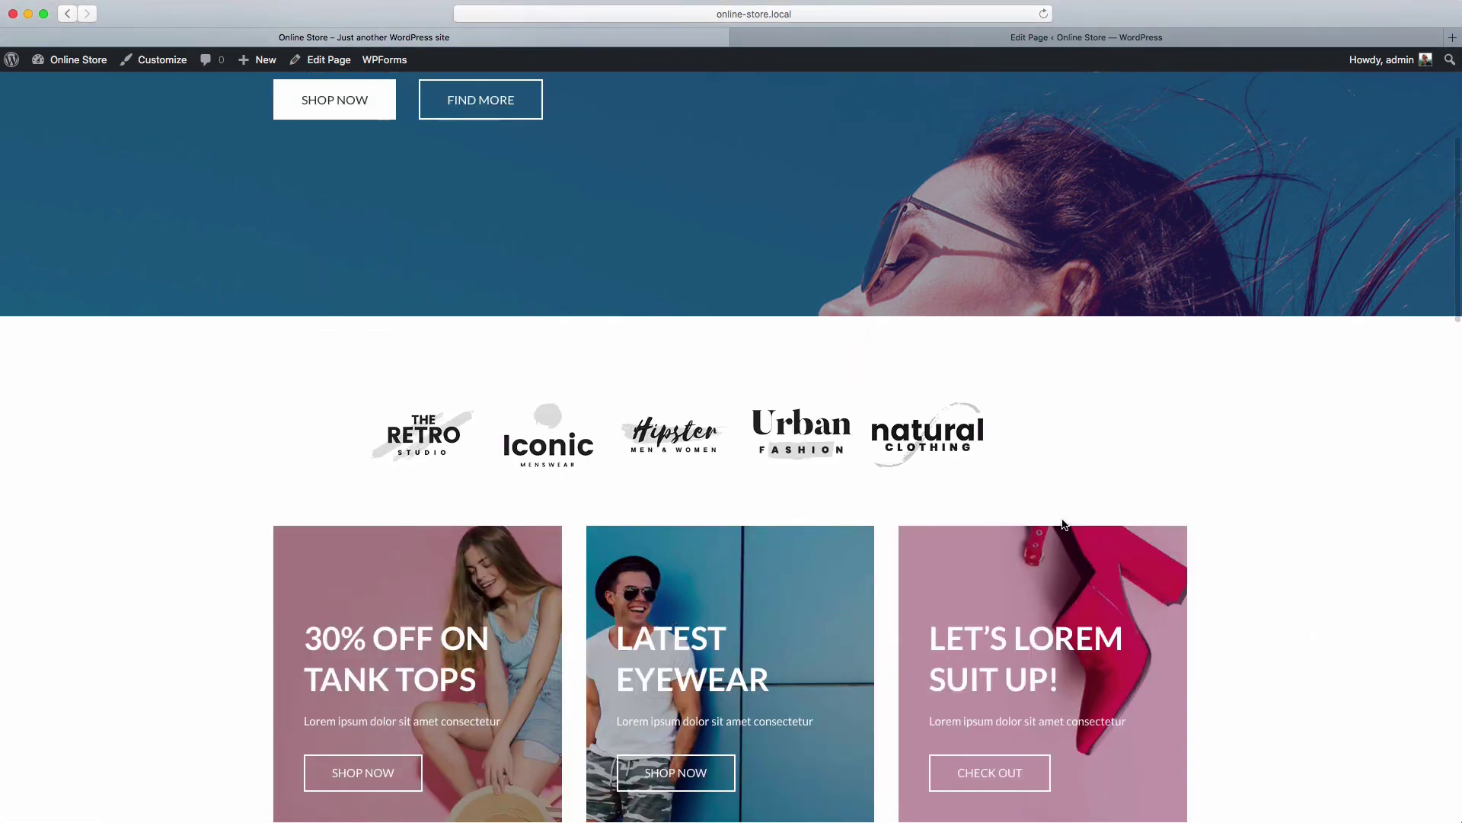
{"action": "scroll", "coordinate": [1065, 526], "scroll_direction": "down", "scroll_amount": 2}
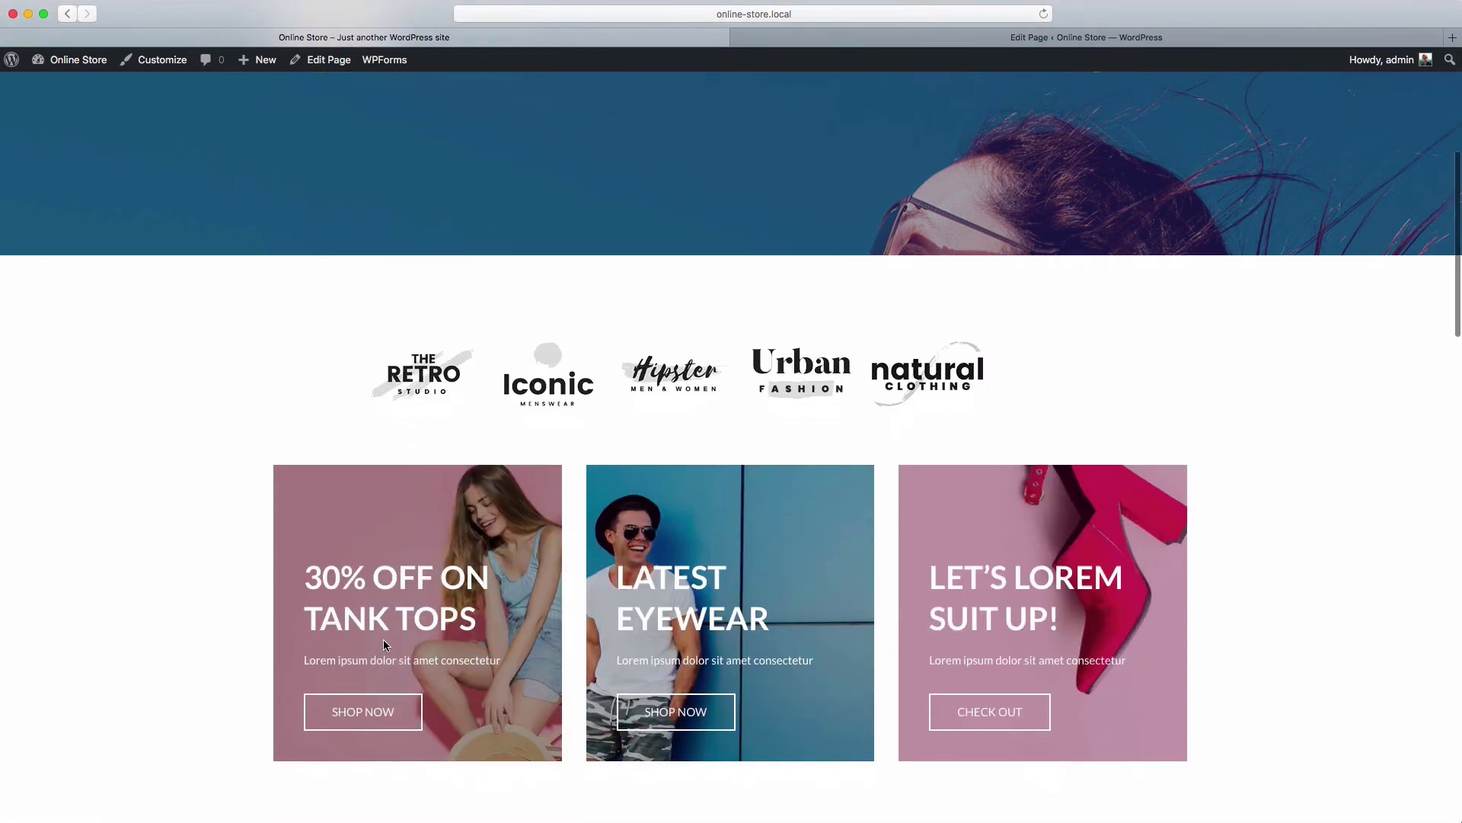
{"action": "scroll", "coordinate": [457, 653], "scroll_direction": "up", "scroll_amount": 3}
{"action": "scroll", "coordinate": [455, 654], "scroll_direction": "up", "scroll_amount": 2}
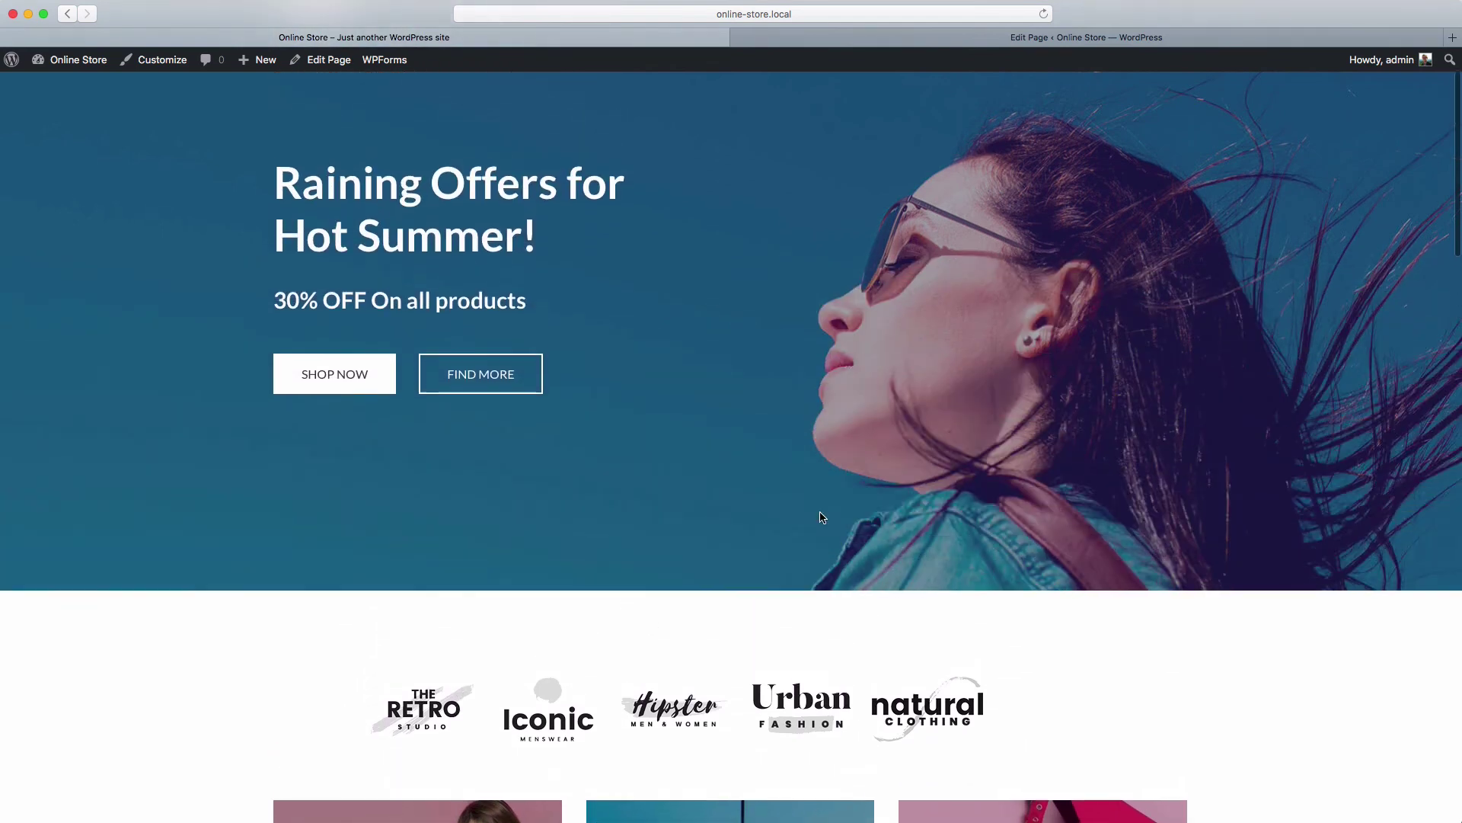
Reload the home page in the logged-out browser window and examine its hero offer, login banner and tank tops card.
{"action": "left_click", "coordinate": [1043, 14]}
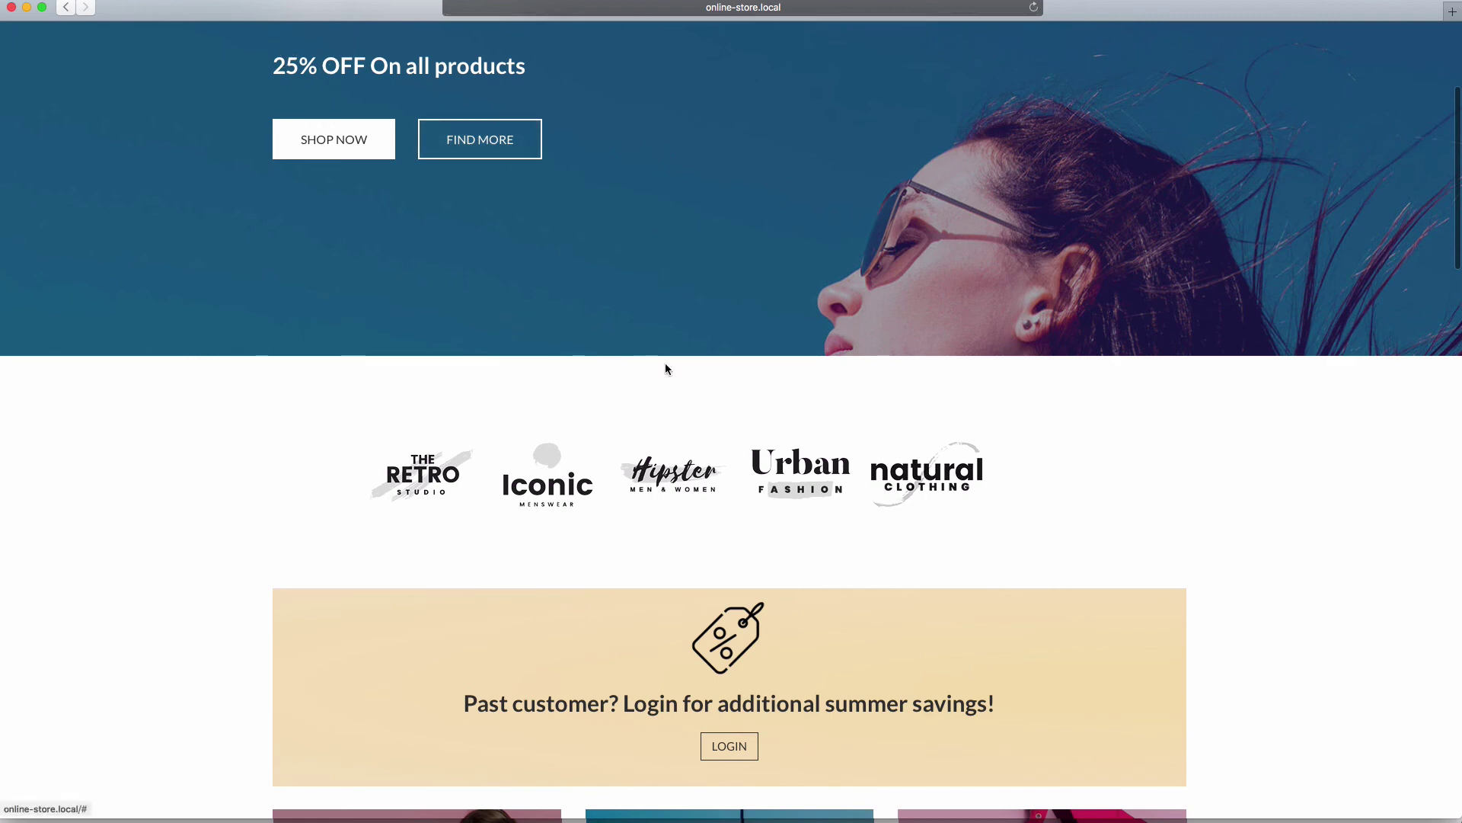
{"action": "scroll", "coordinate": [666, 366], "scroll_direction": "down", "scroll_amount": 4}
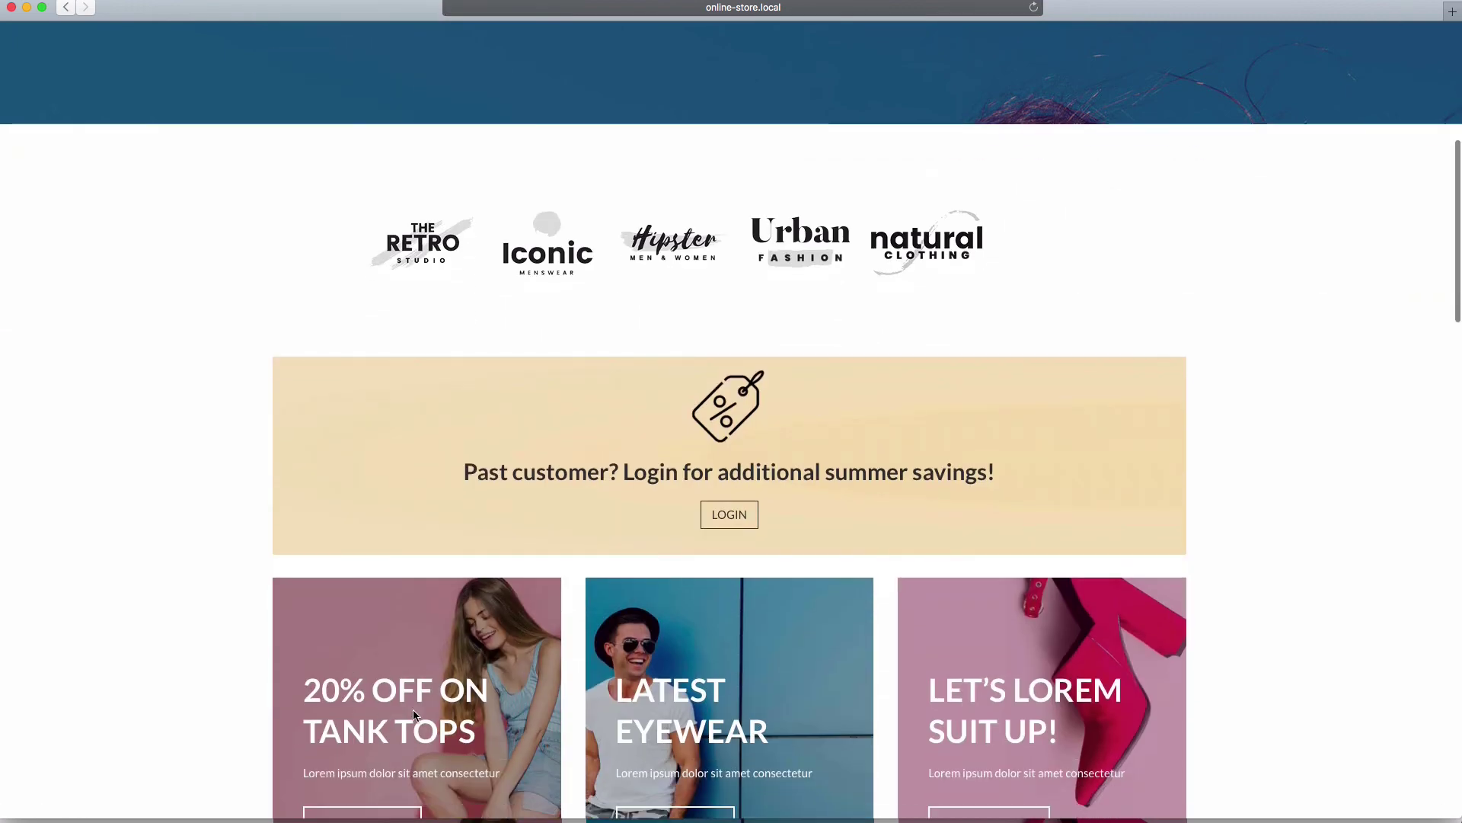
{"action": "scroll", "coordinate": [410, 710], "scroll_direction": "up", "scroll_amount": 1}
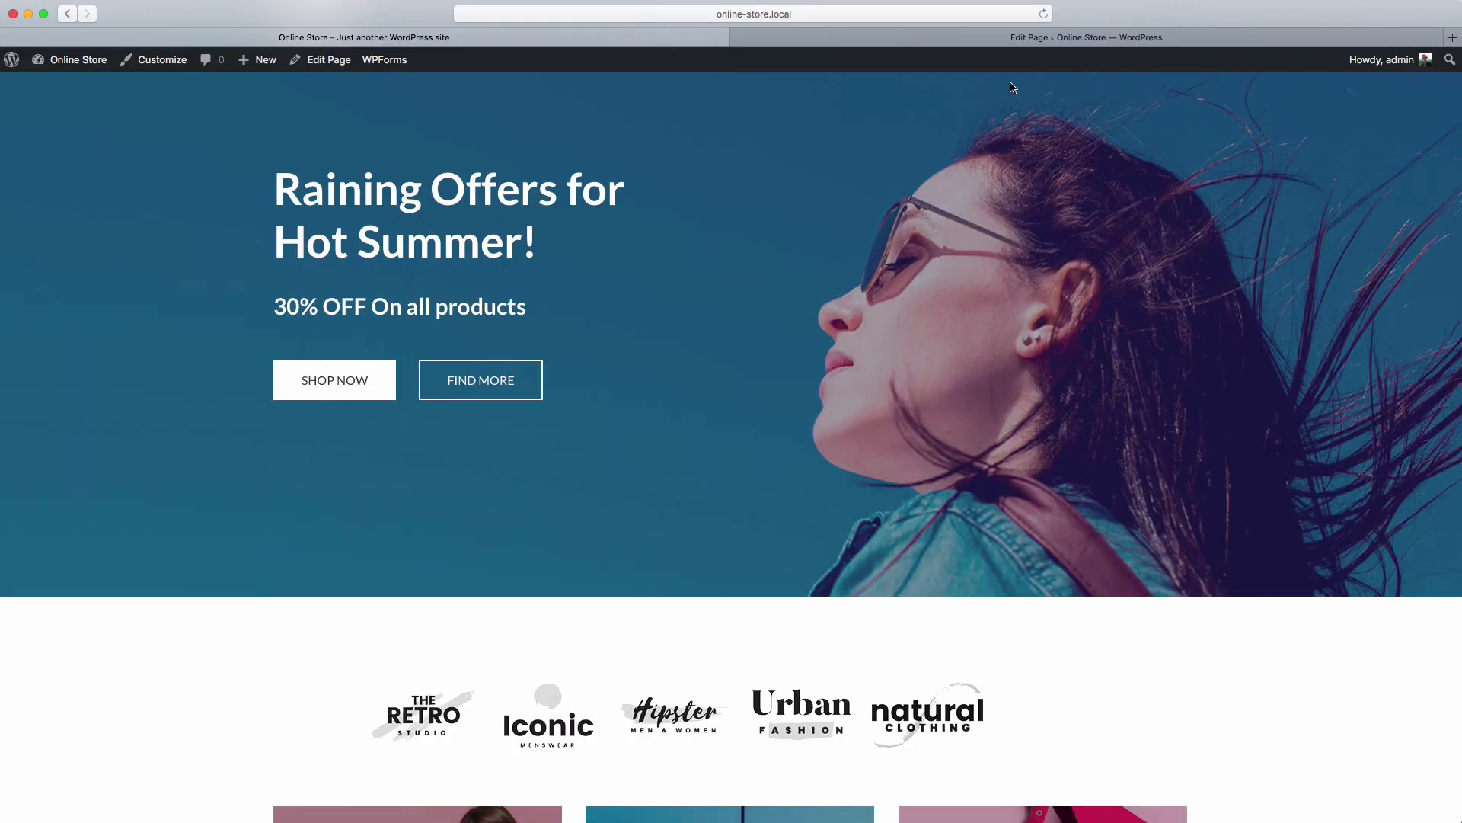
Return to the page editor and inspect the "30% OFF" and "25% OFF On all products" hero headings in turn.
{"action": "left_click", "coordinate": [982, 38]}
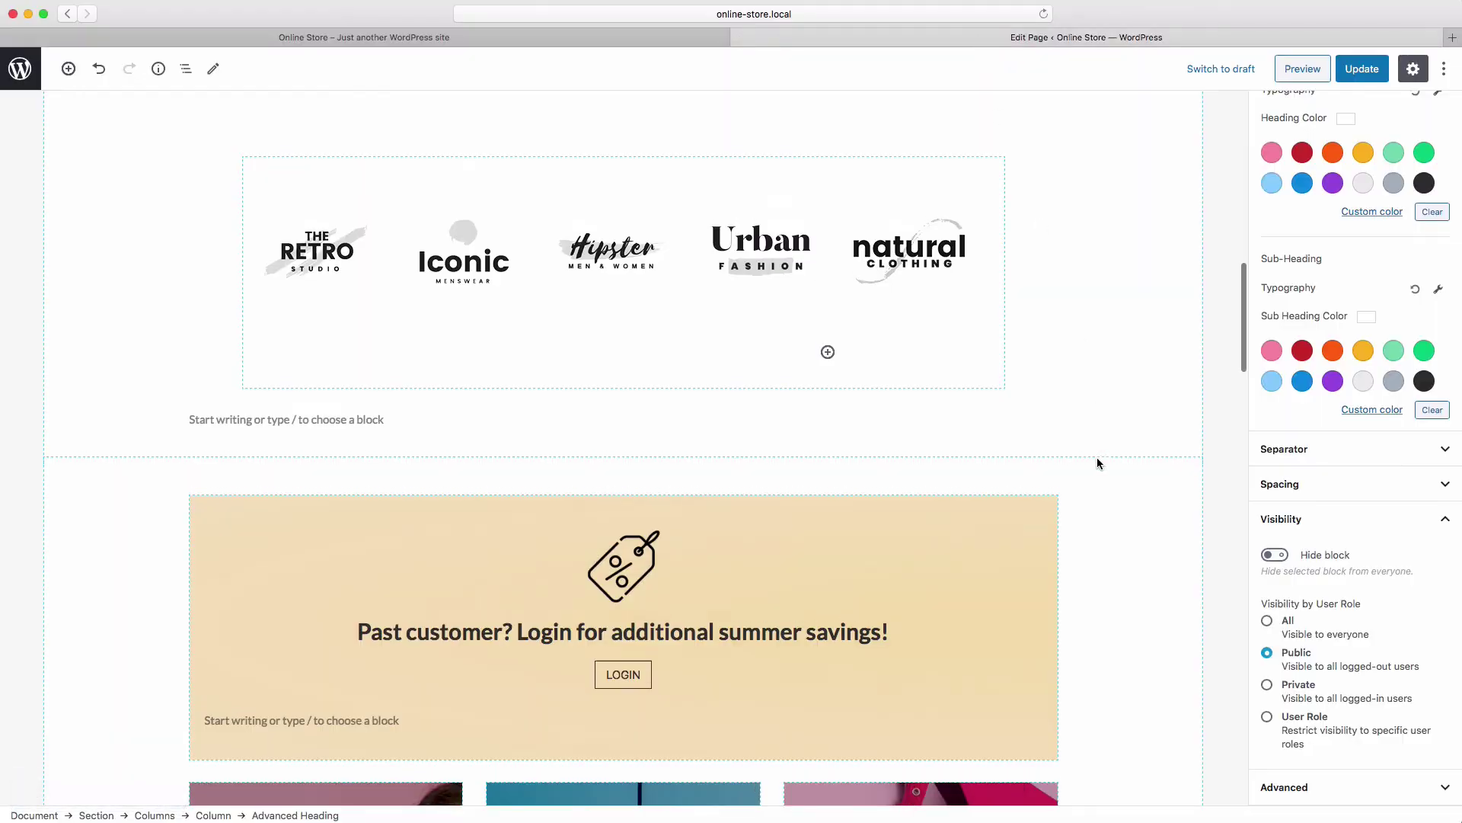
{"action": "scroll", "coordinate": [1097, 457], "scroll_direction": "up", "scroll_amount": 6}
{"action": "scroll", "coordinate": [1095, 458], "scroll_direction": "up", "scroll_amount": 5}
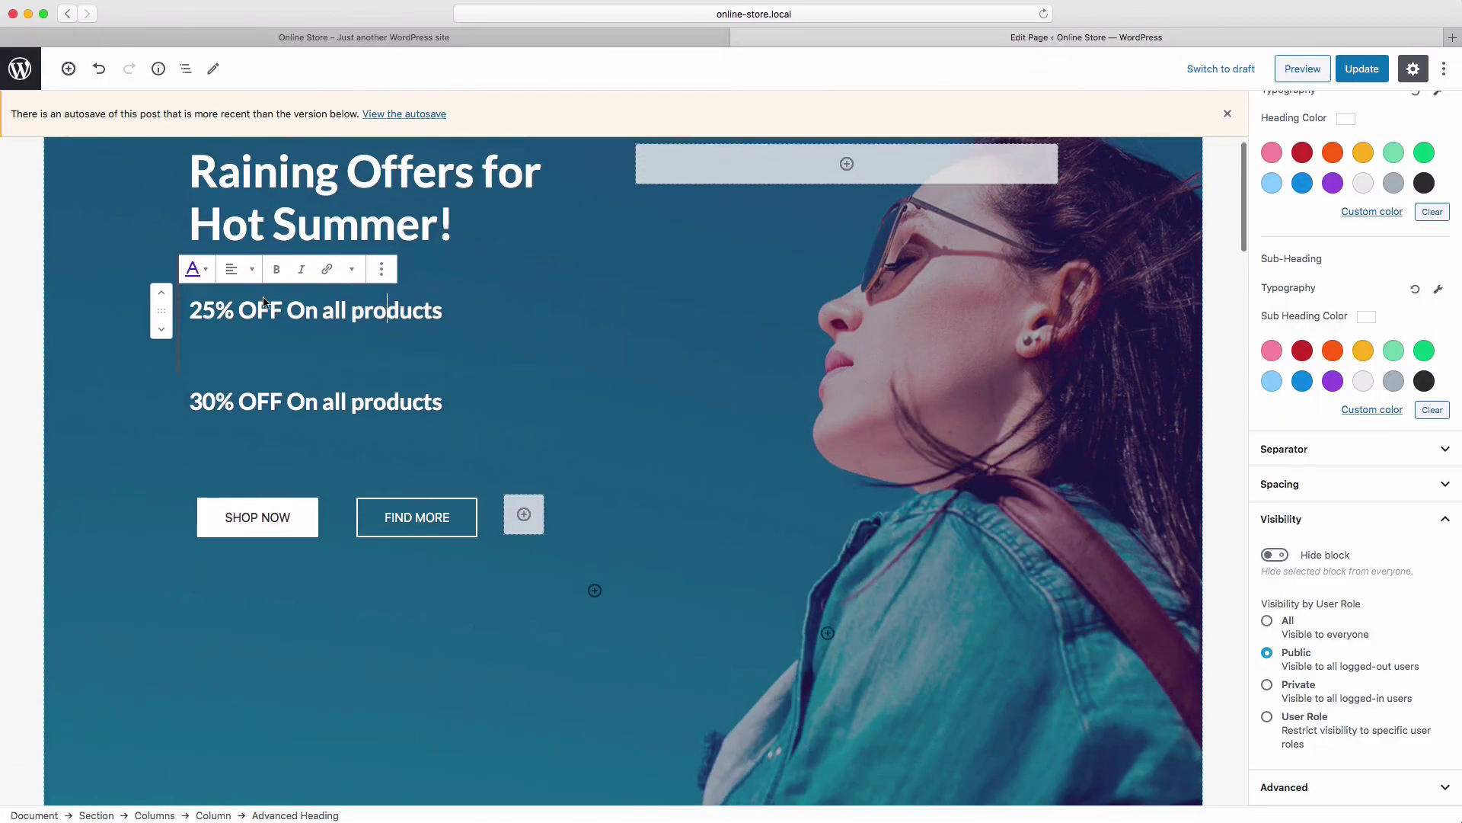
{"action": "left_click", "coordinate": [397, 414]}
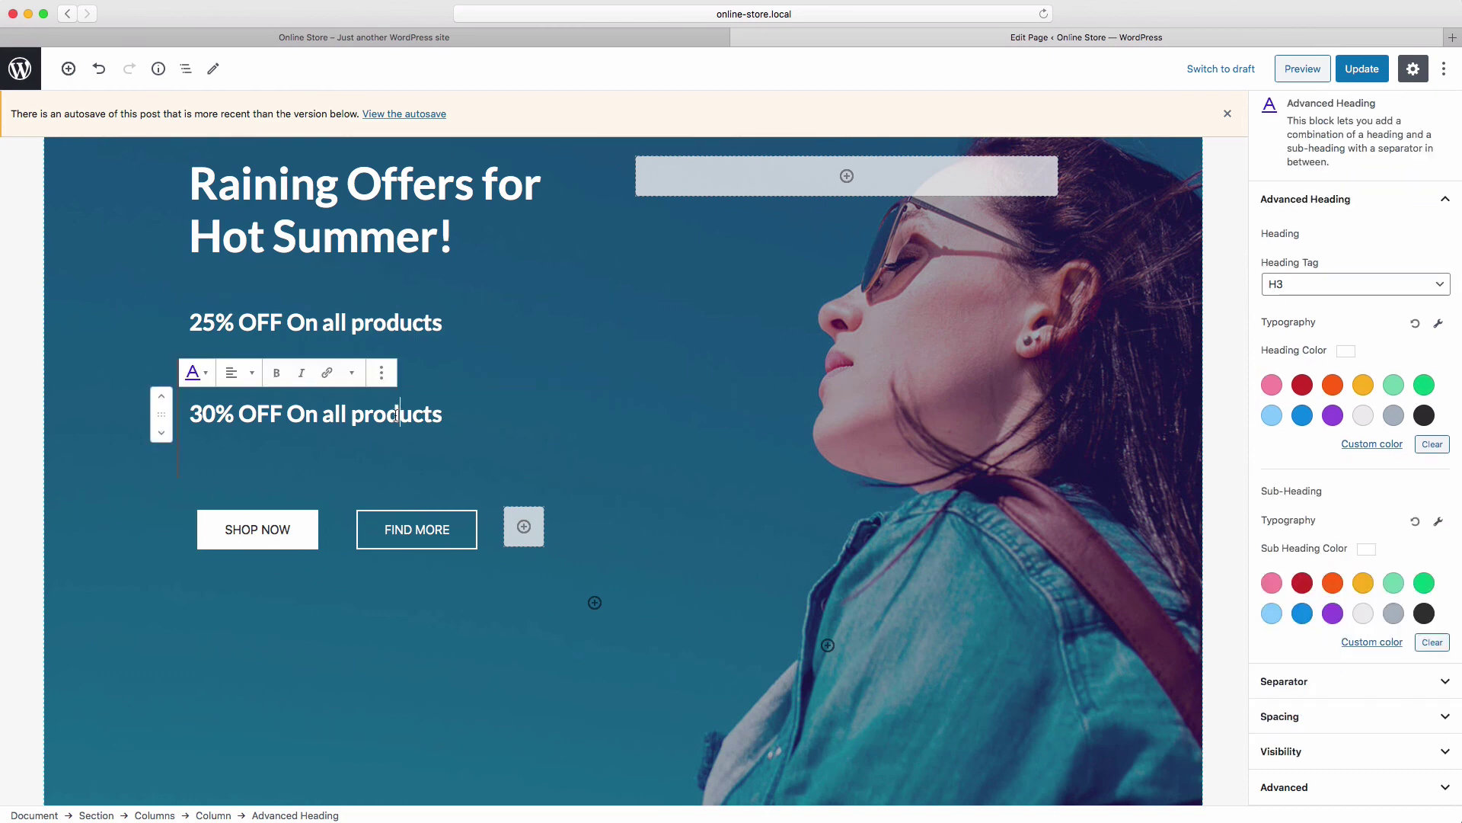
{"action": "left_click", "coordinate": [422, 321]}
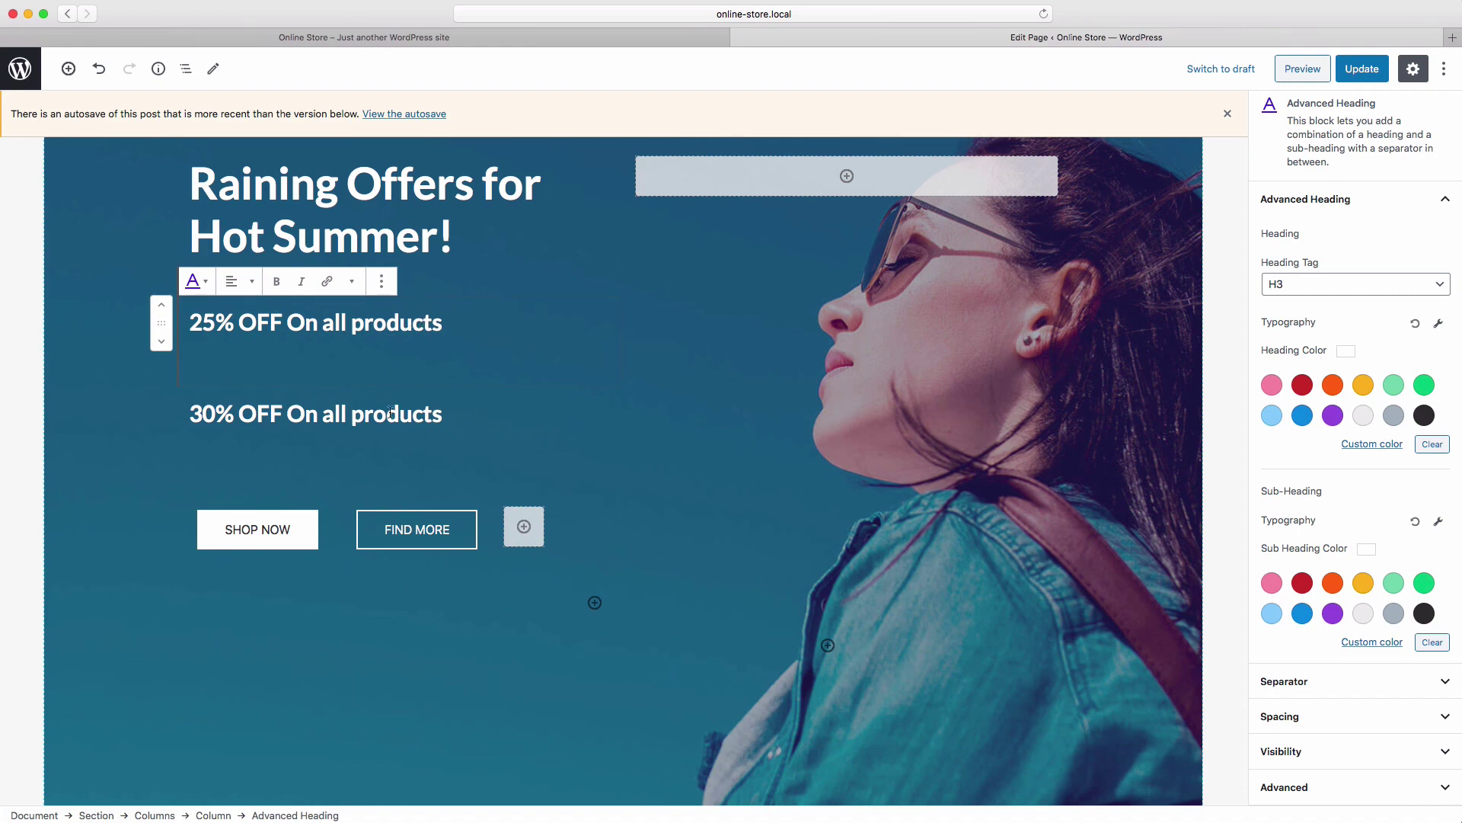
Select the section around the "Past customer? Login for additional summer savings!" banner and check its Visibility settings.
{"action": "scroll", "coordinate": [643, 552], "scroll_direction": "down", "scroll_amount": 10}
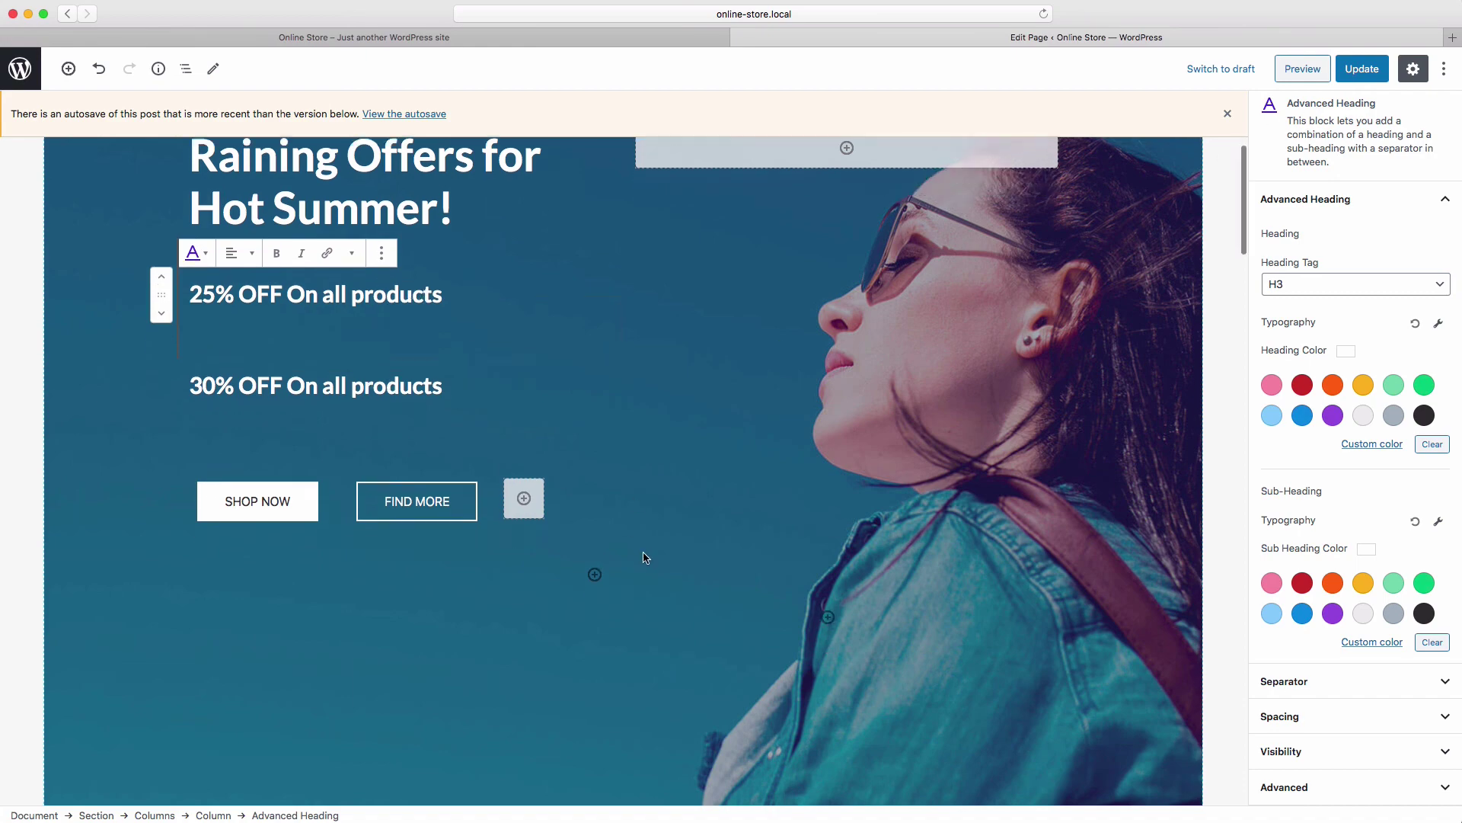
{"action": "scroll", "coordinate": [643, 551], "scroll_direction": "down", "scroll_amount": 4}
{"action": "left_click", "coordinate": [524, 405]}
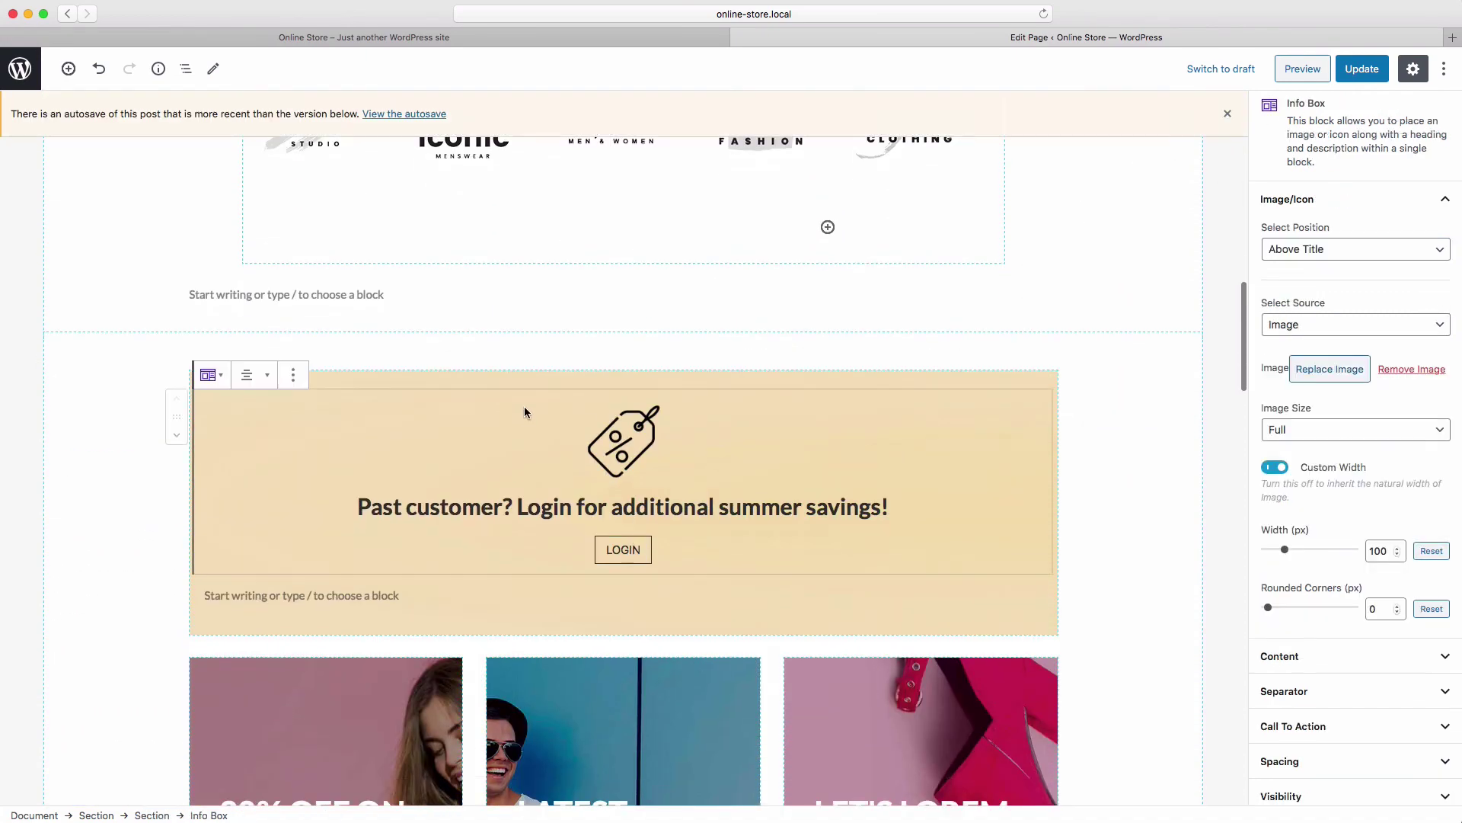
{"action": "left_click", "coordinate": [598, 378]}
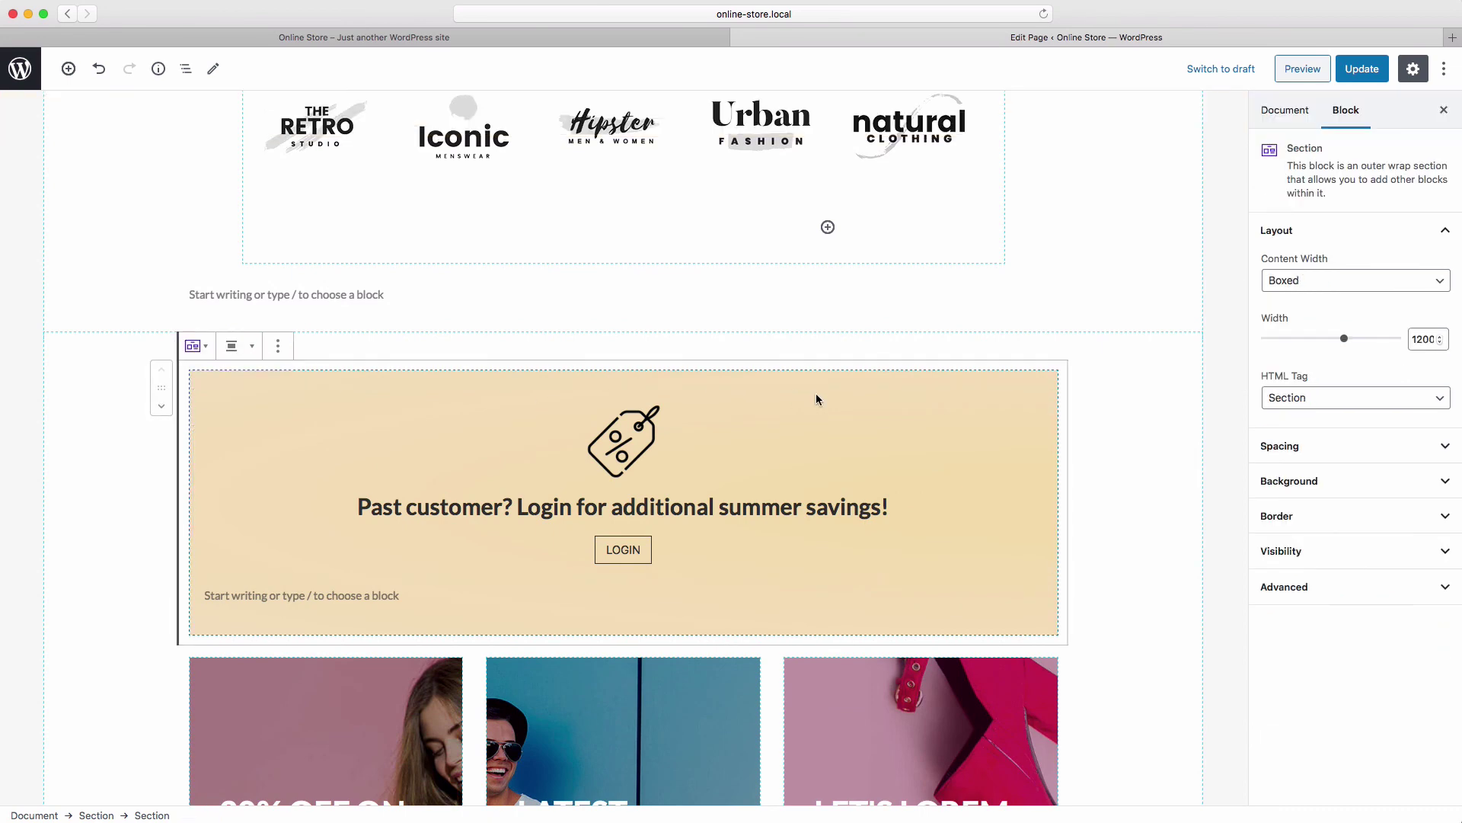
{"action": "left_click", "coordinate": [1310, 554]}
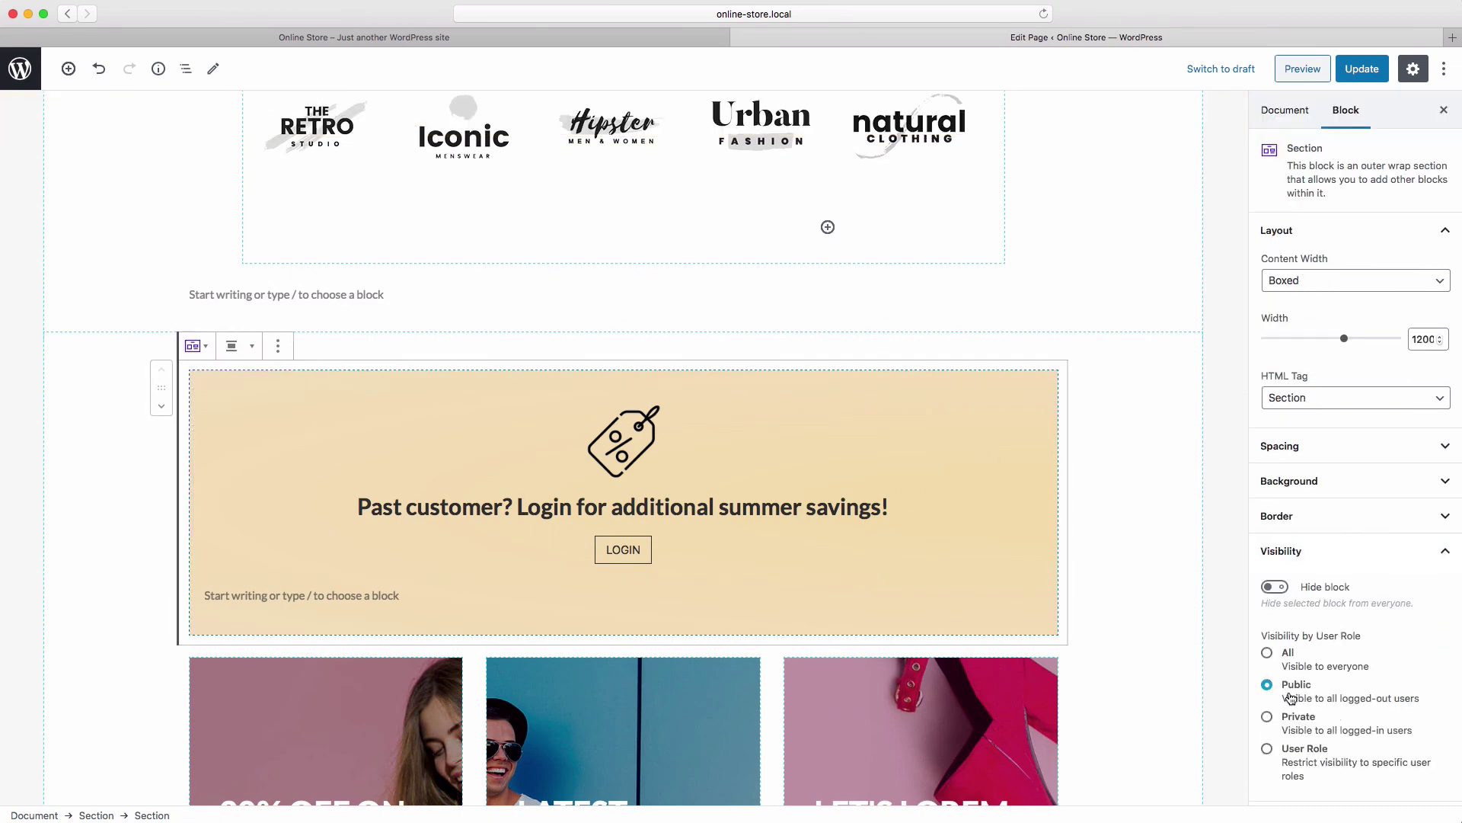
Inspect the "20% OFF ON TANK TOPS" and "30% OFF ON TANK TOPS" info boxes in the first promo card.
{"action": "scroll", "coordinate": [1091, 619], "scroll_direction": "down", "scroll_amount": 5}
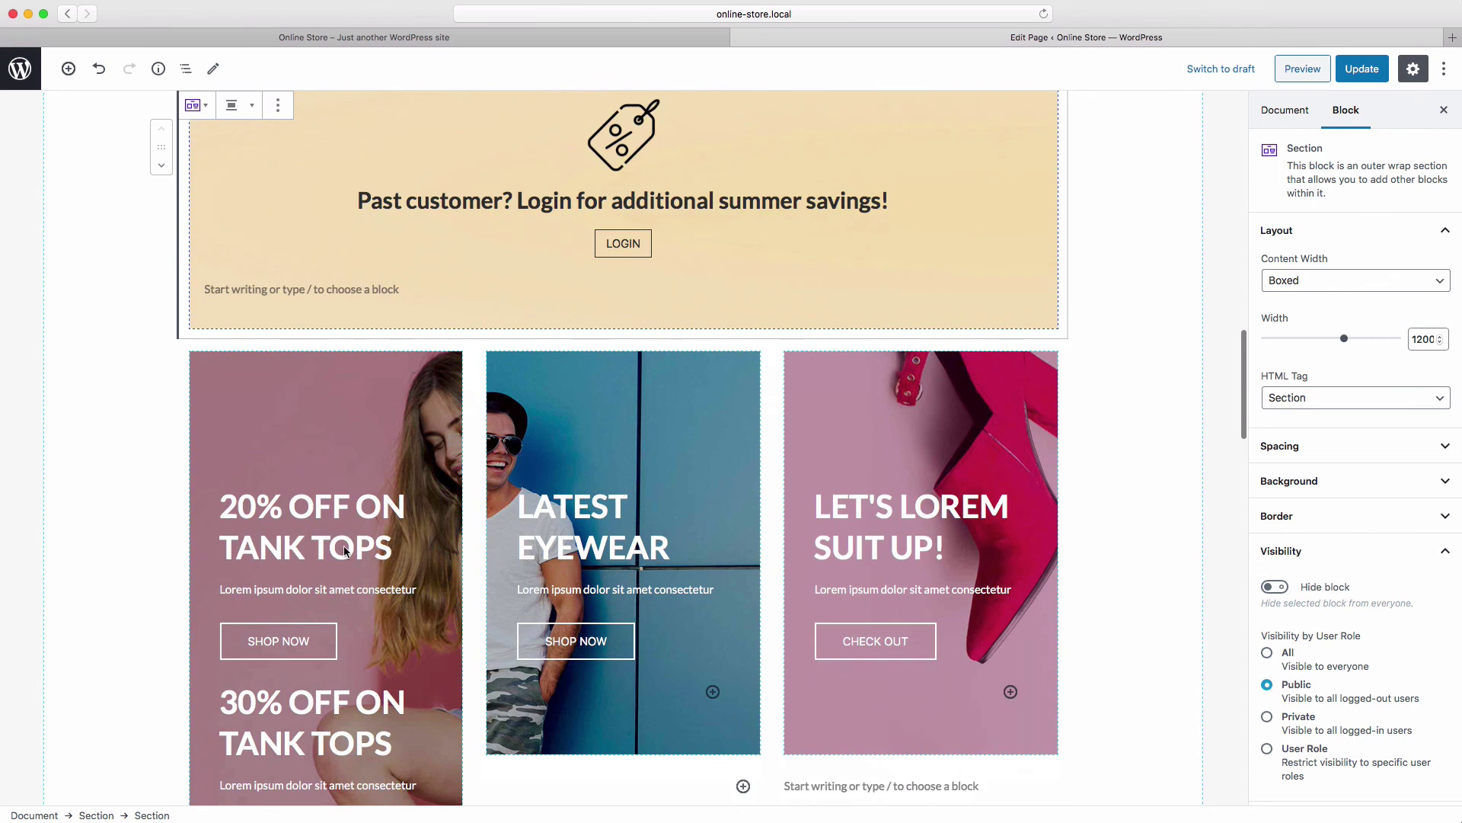
{"action": "scroll", "coordinate": [329, 521], "scroll_direction": "down", "scroll_amount": 1}
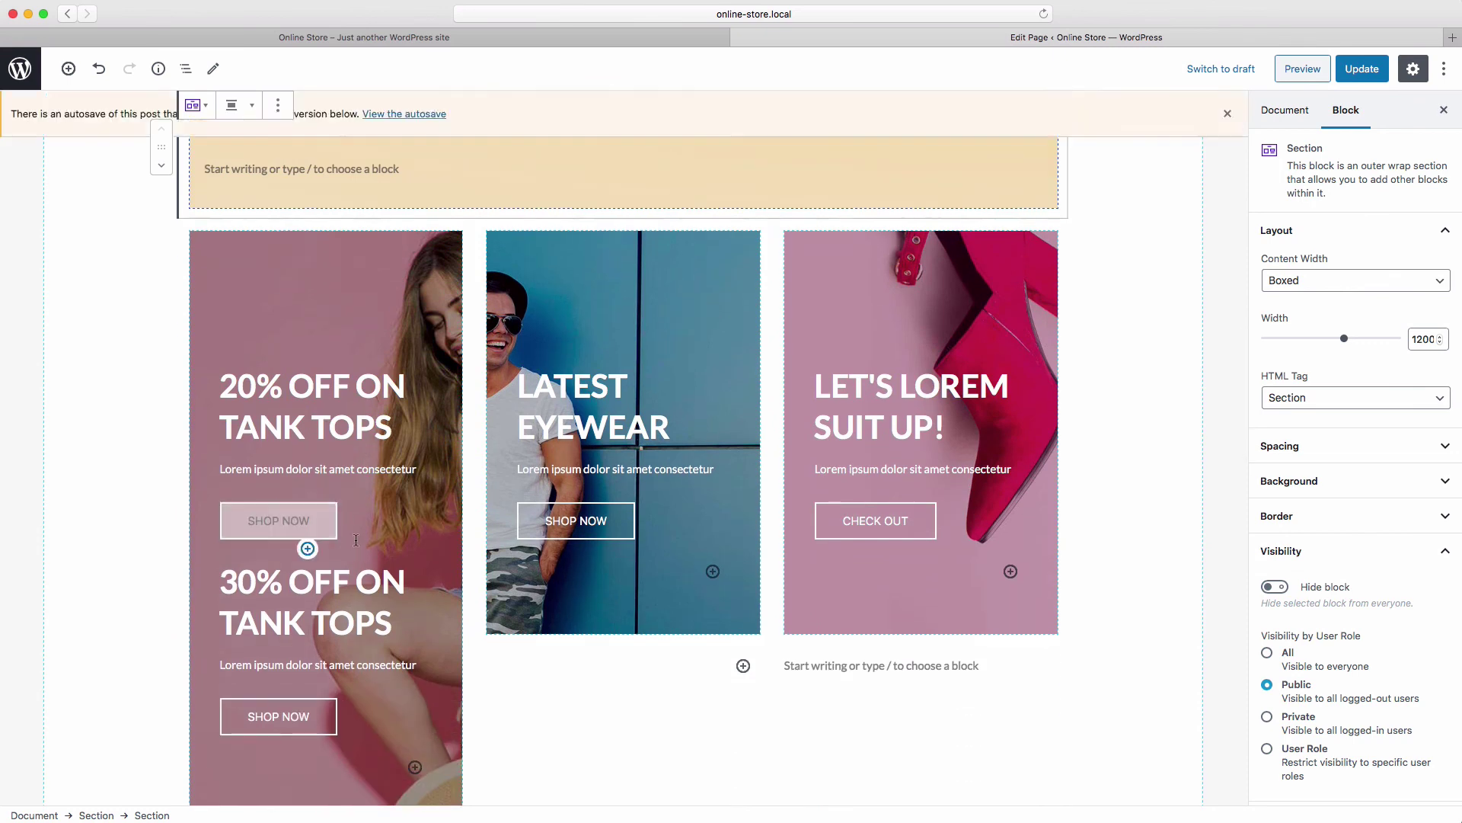
{"action": "left_click", "coordinate": [349, 424]}
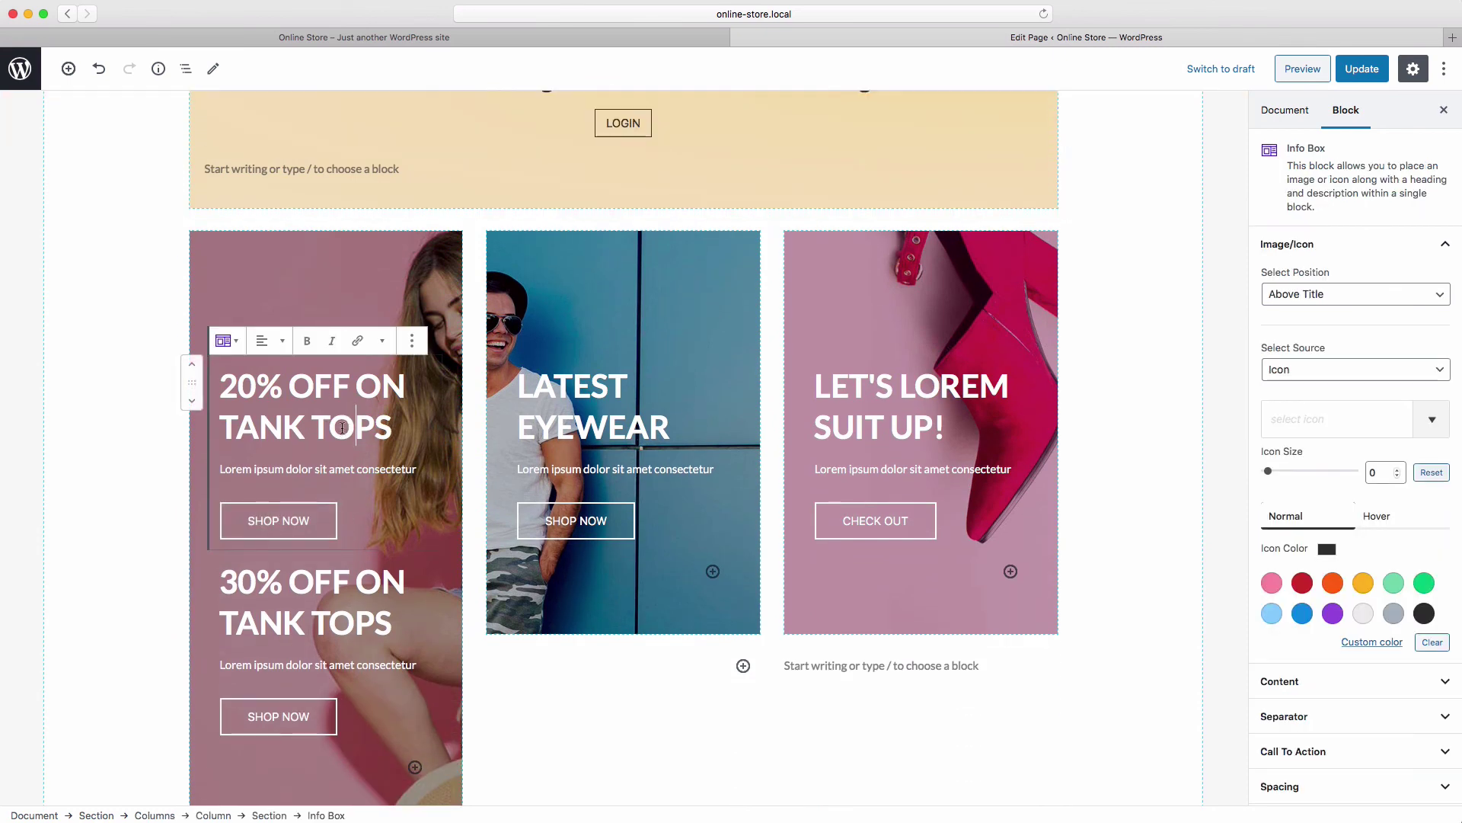
{"action": "left_click", "coordinate": [372, 627]}
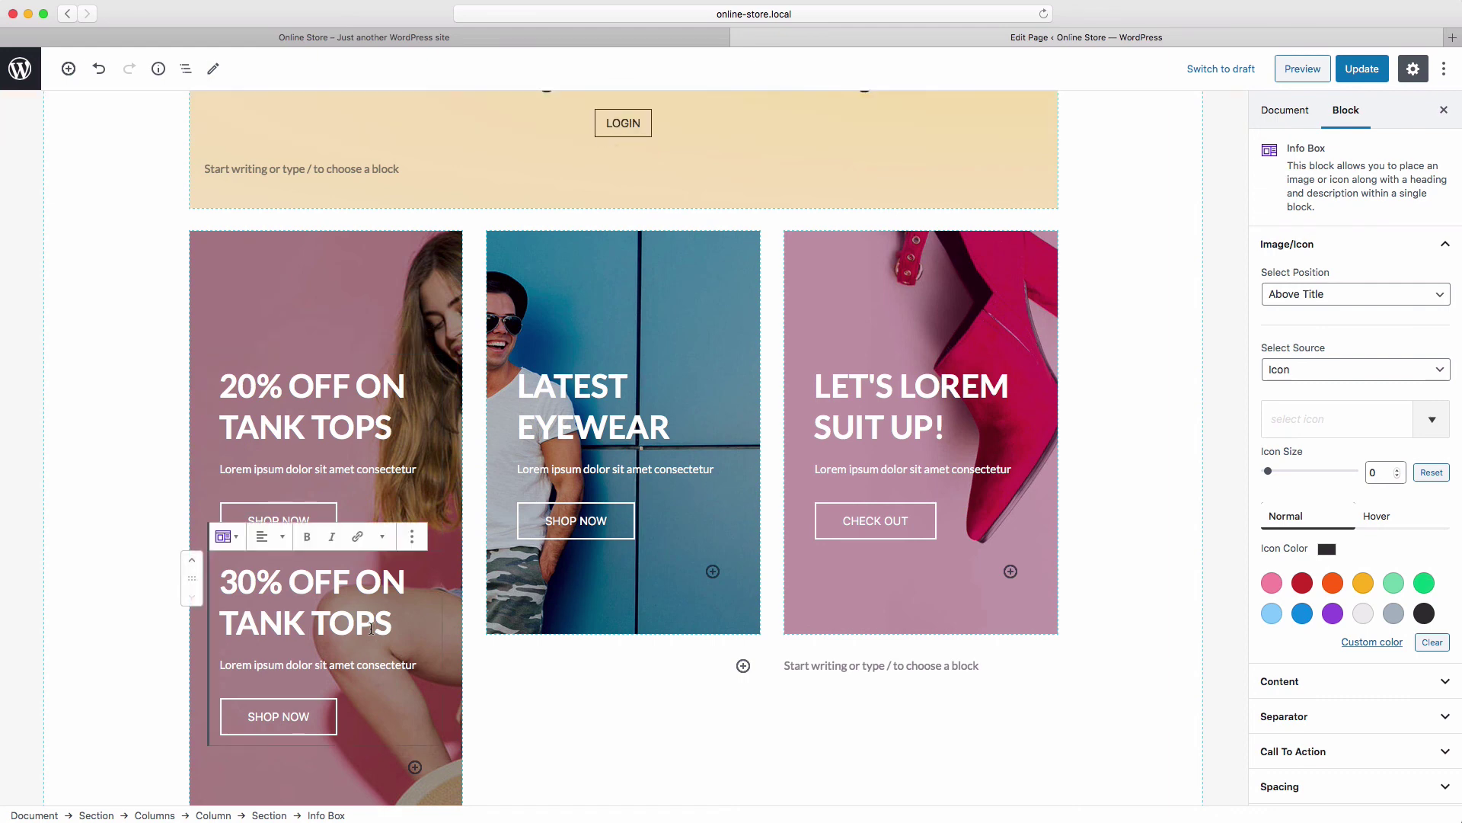
{"action": "scroll", "coordinate": [663, 661], "scroll_direction": "up", "scroll_amount": 1}
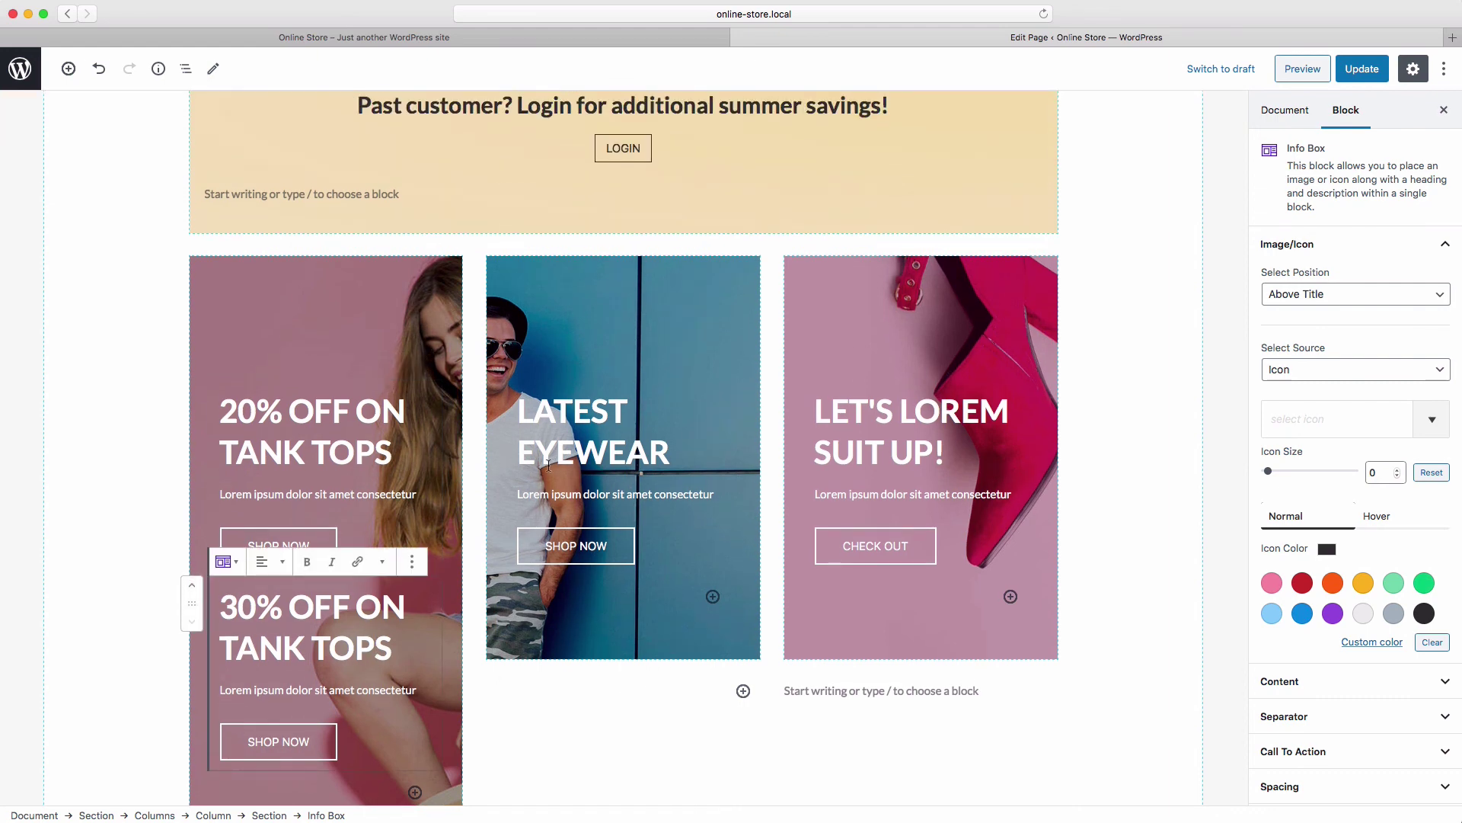
{"action": "scroll", "coordinate": [548, 465], "scroll_direction": "up", "scroll_amount": 5}
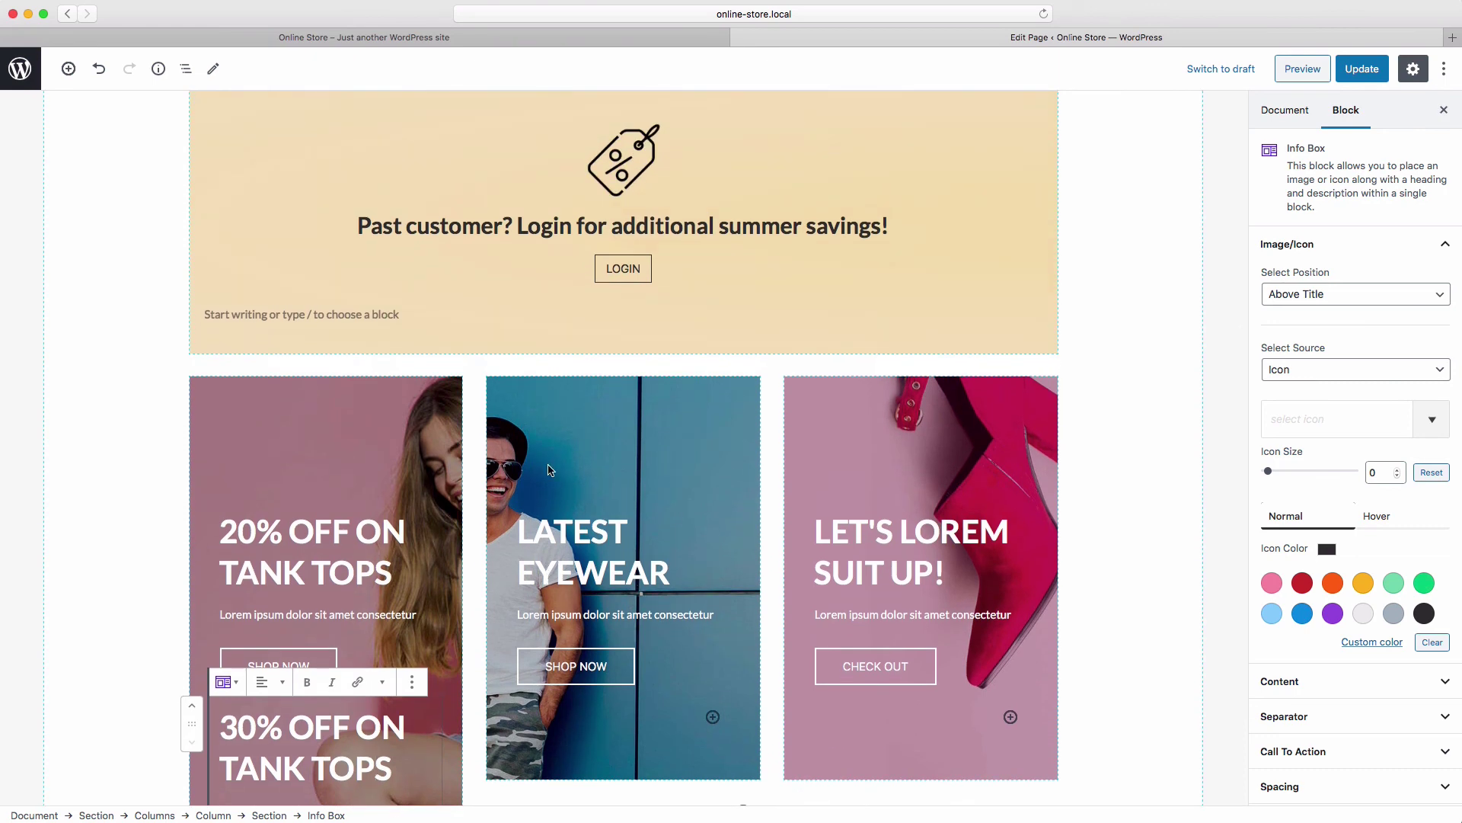
Check the Visibility settings of the "30% OFF ON TANK TOPS" info box and review the page's hero section.
{"action": "scroll", "coordinate": [1256, 773], "scroll_direction": "down", "scroll_amount": 2}
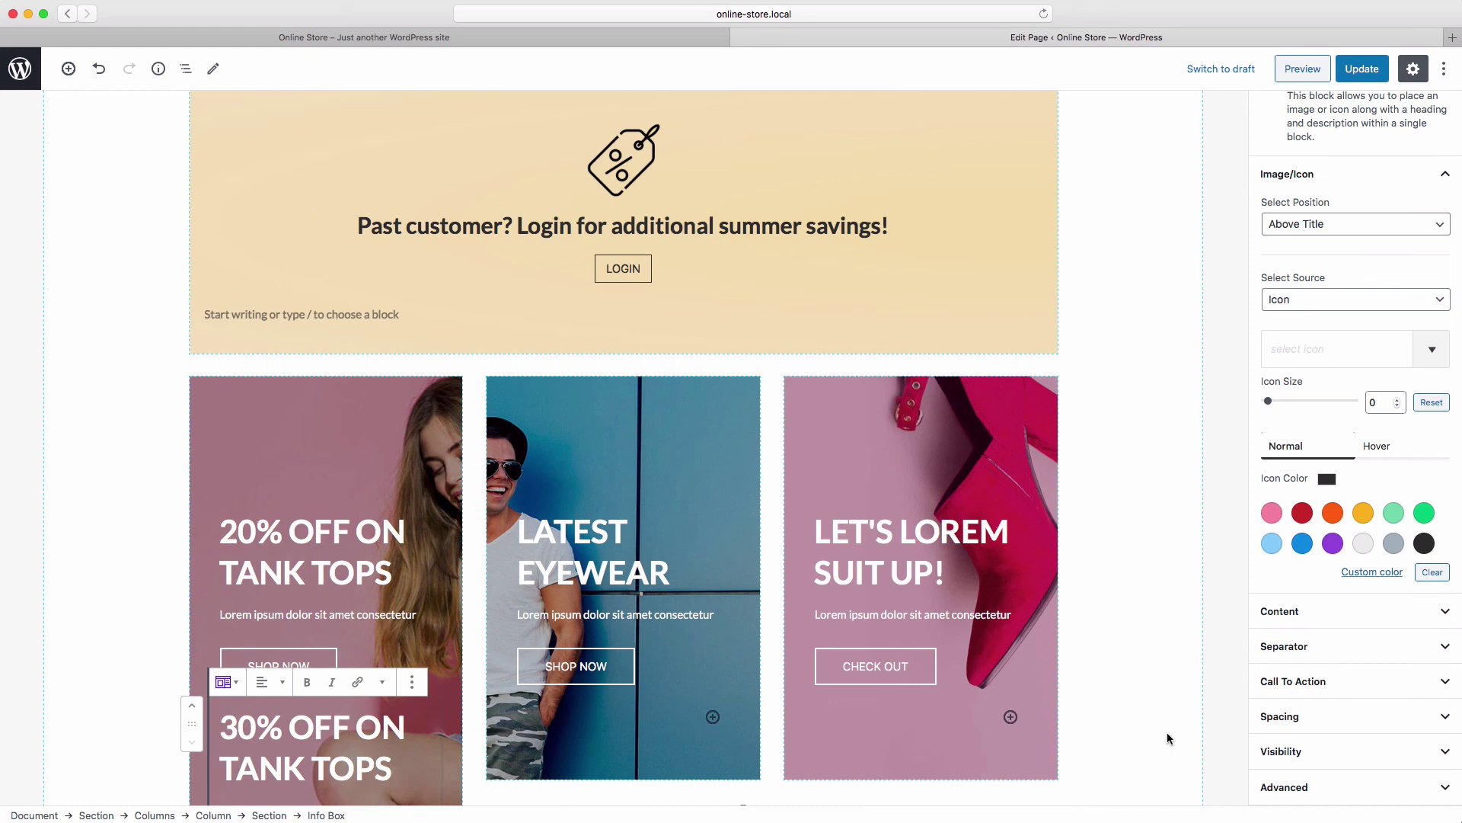
{"action": "scroll", "coordinate": [1099, 597], "scroll_direction": "up", "scroll_amount": 5}
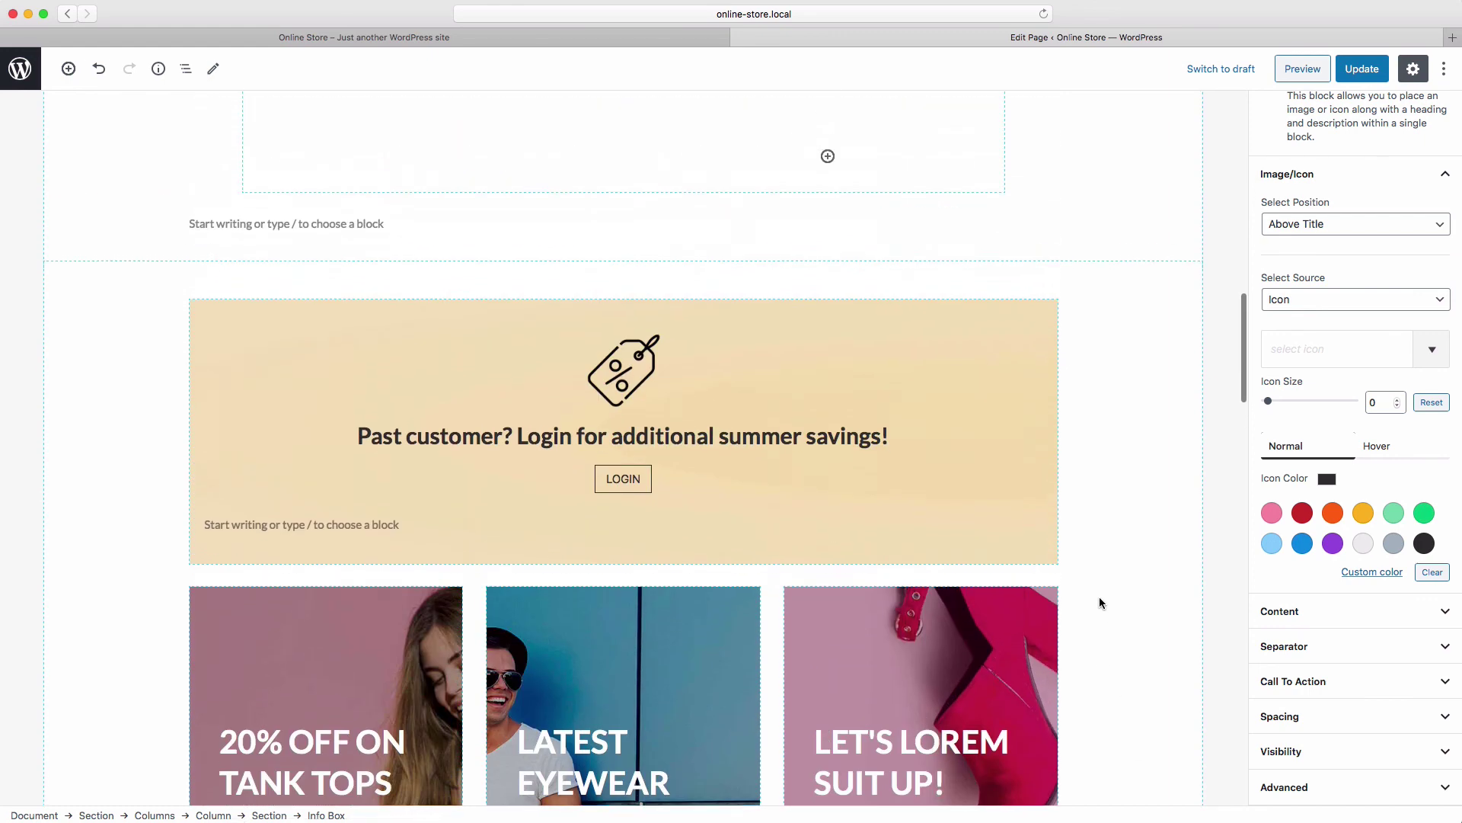
{"action": "scroll", "coordinate": [1099, 600], "scroll_direction": "up", "scroll_amount": 12}
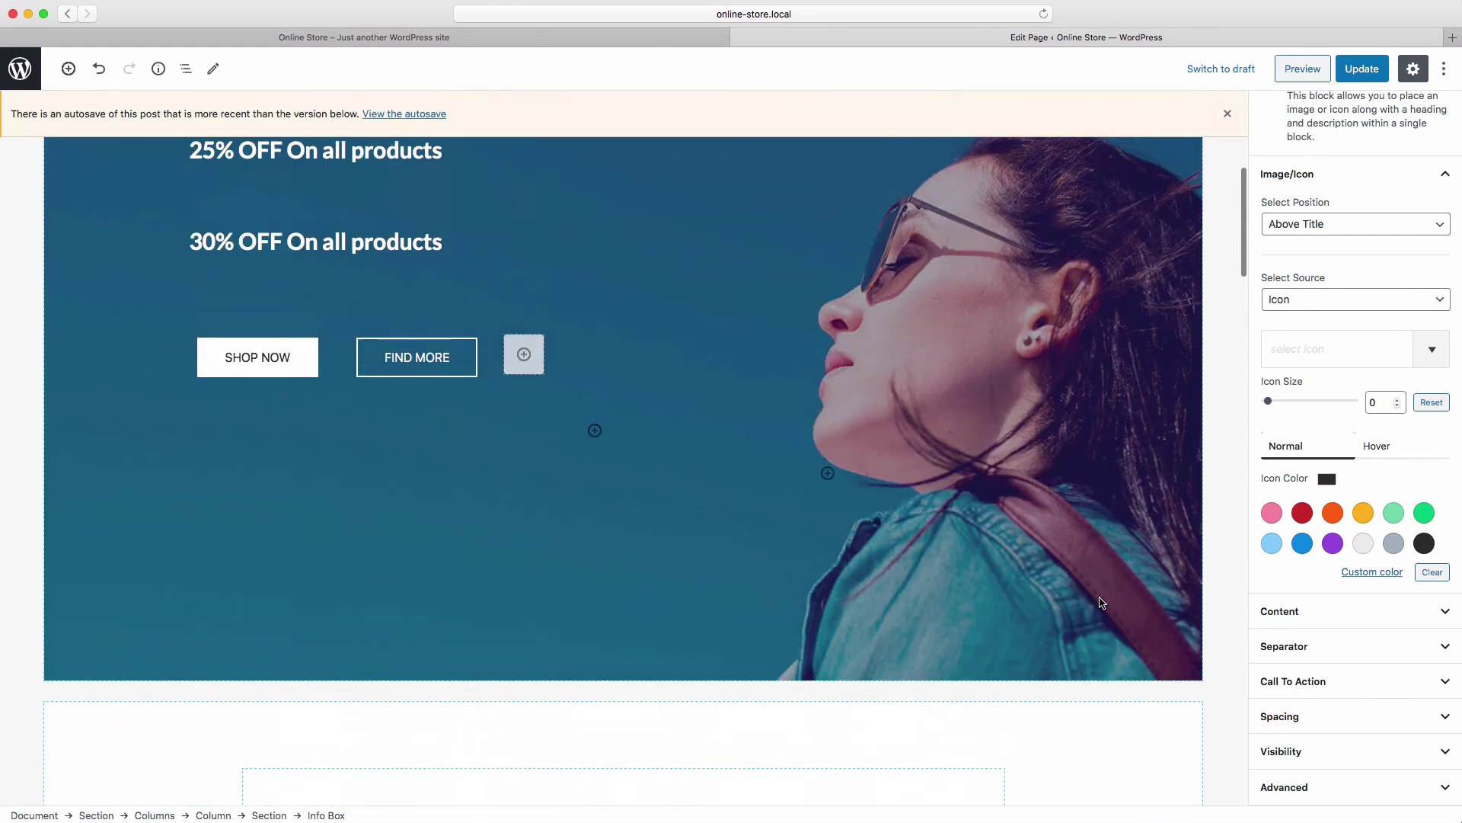
{"action": "scroll", "coordinate": [1099, 602], "scroll_direction": "up", "scroll_amount": 1}
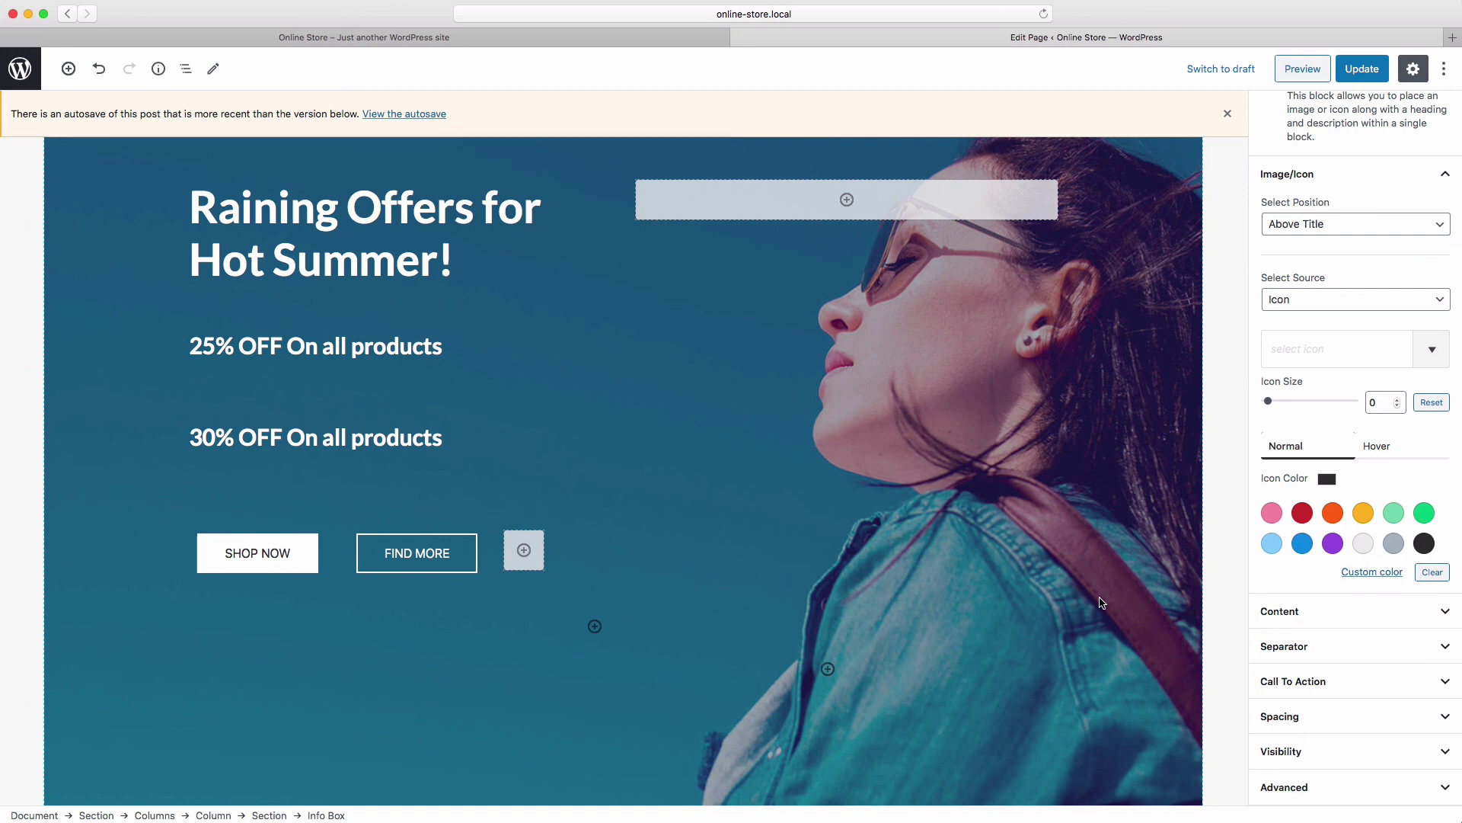
{"action": "left_click", "coordinate": [1336, 751]}
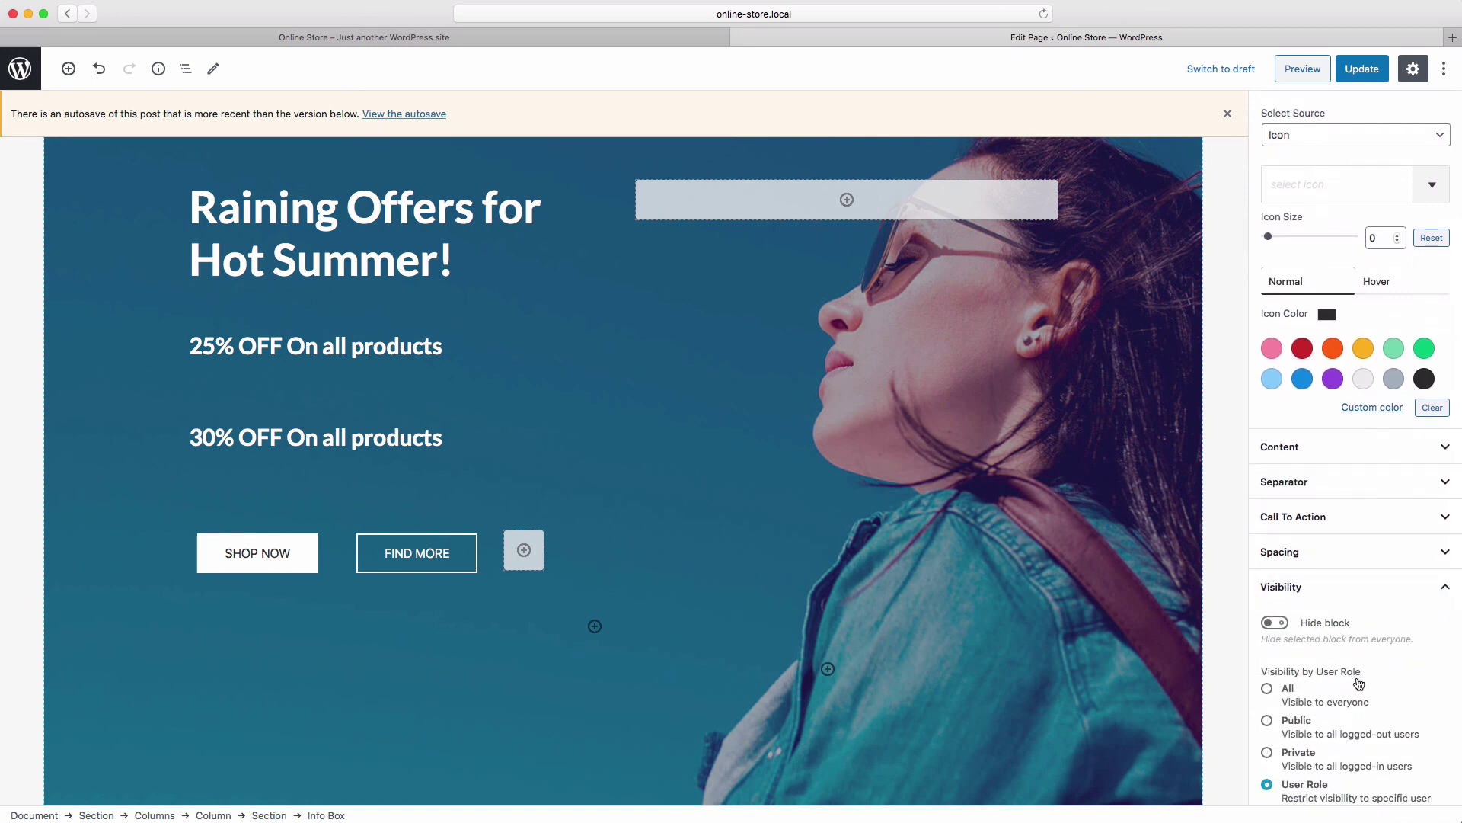
{"action": "scroll", "coordinate": [1358, 682], "scroll_direction": "down", "scroll_amount": 1}
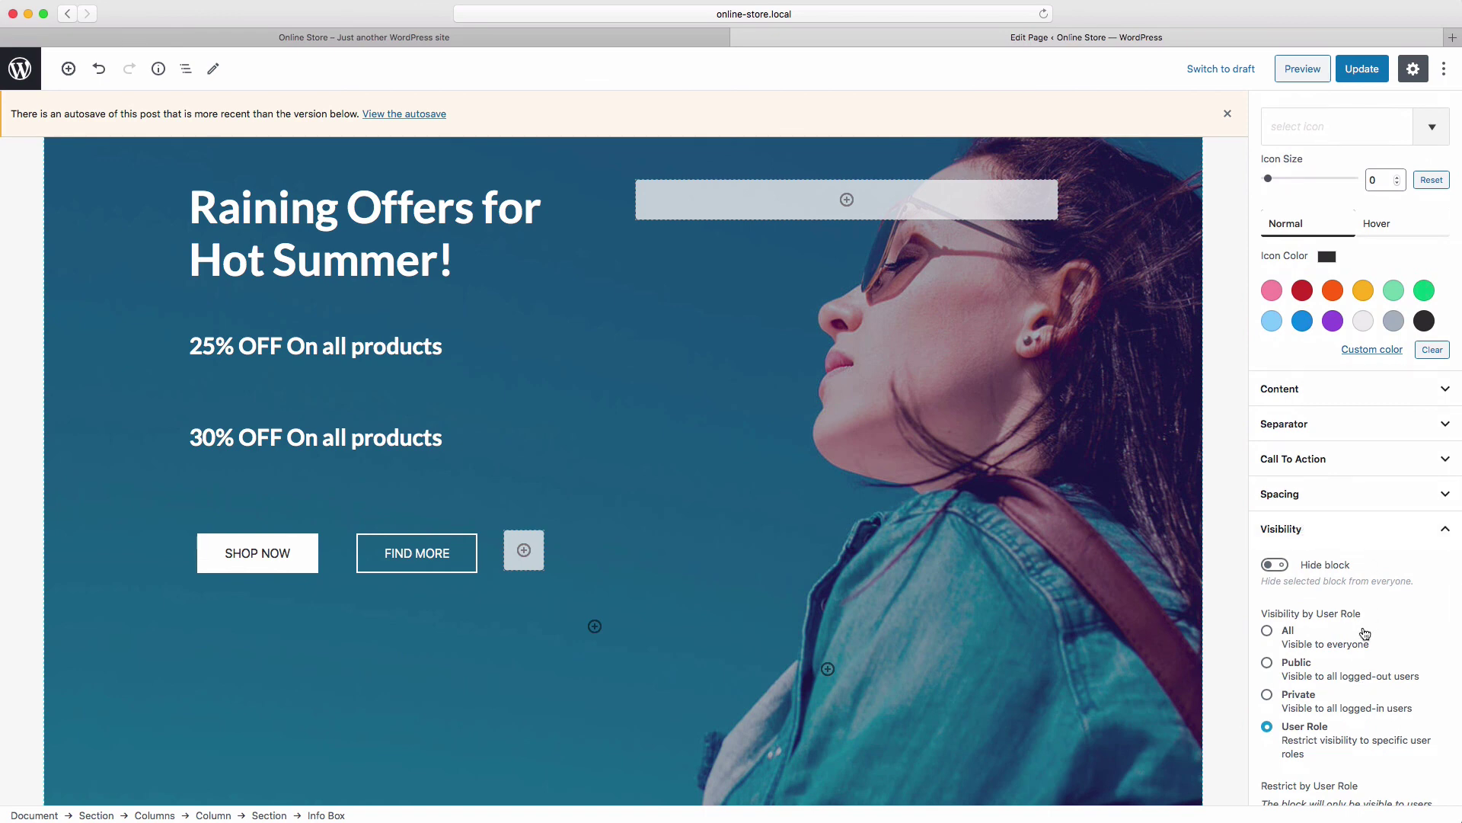
{"action": "scroll", "coordinate": [1107, 609], "scroll_direction": "up", "scroll_amount": 2}
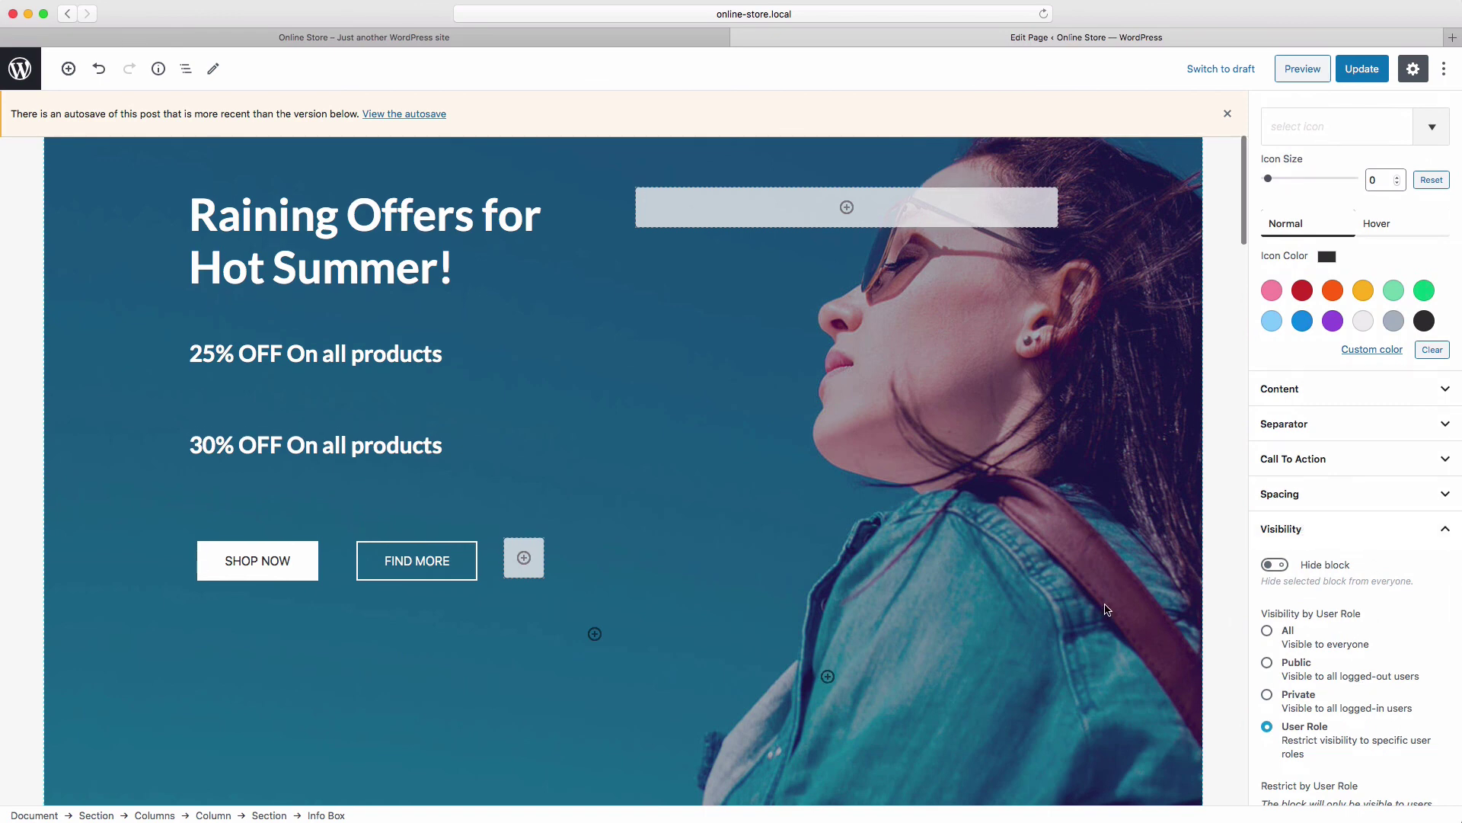